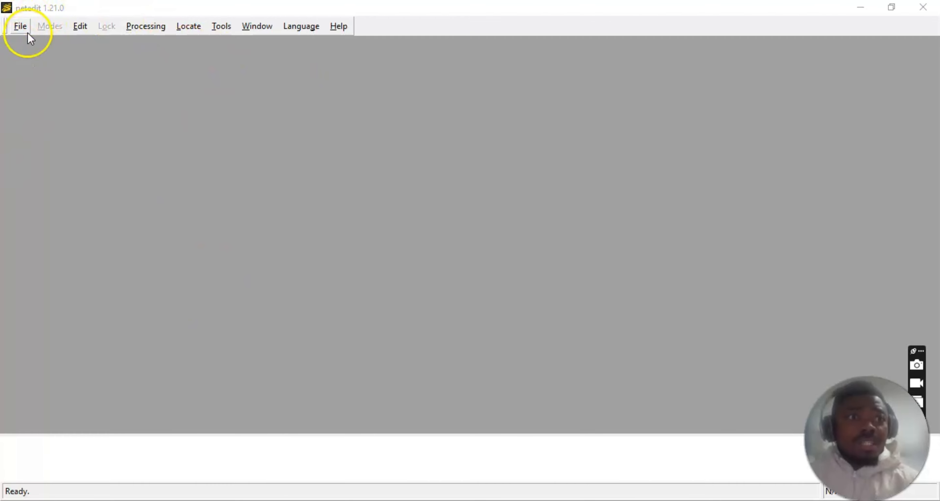
Step: Create a new empty network
{"action": "left_click", "coordinate": [21, 27]}
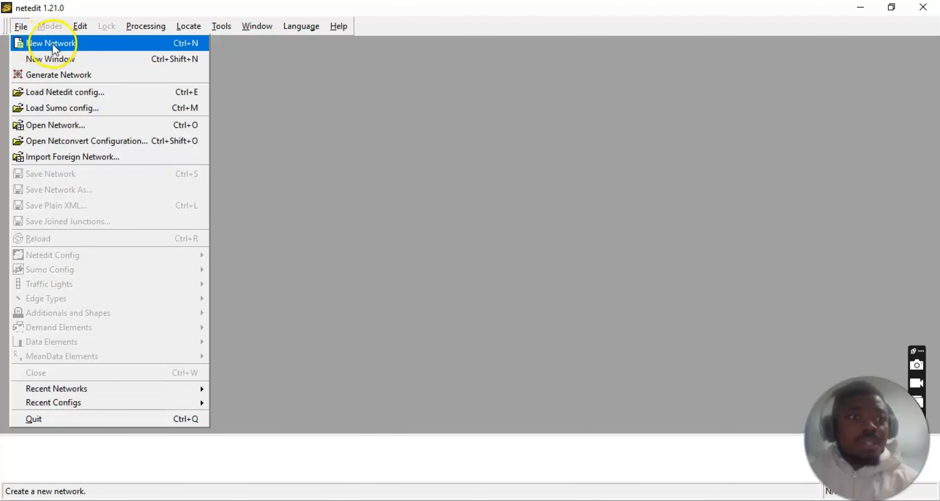
{"action": "left_click", "coordinate": [63, 46]}
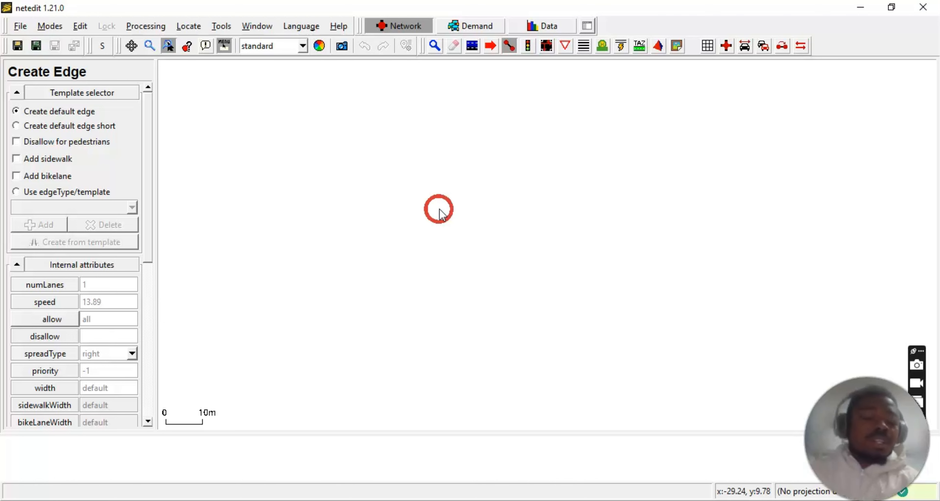
{"action": "left_click", "coordinate": [20, 26]}
{"action": "mouse_move", "coordinate": [47, 41]}
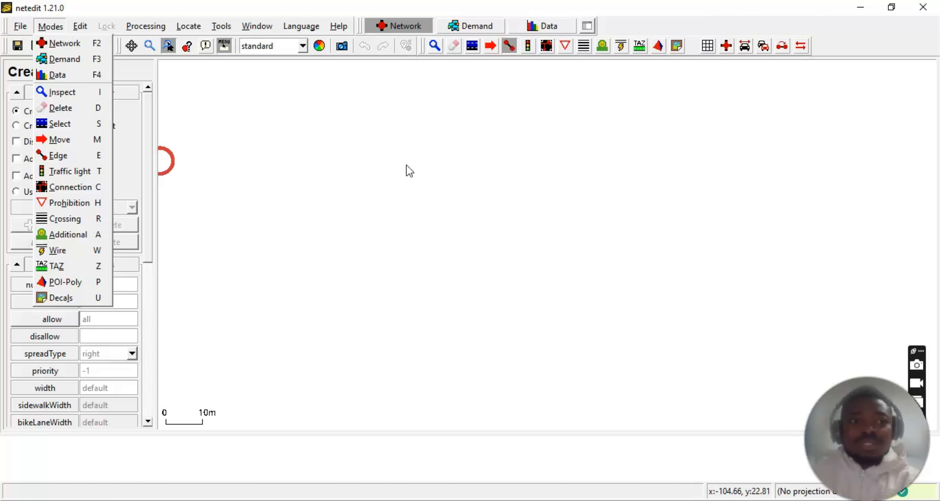
{"action": "left_click", "coordinate": [637, 7]}
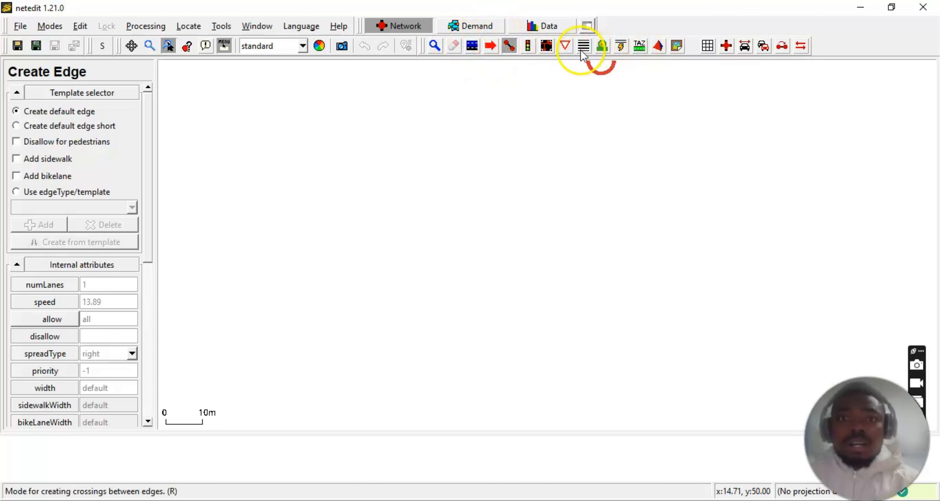
Step: Look through the tools of the Demand and Data editing modes and return to Network mode
{"action": "left_click", "coordinate": [469, 28]}
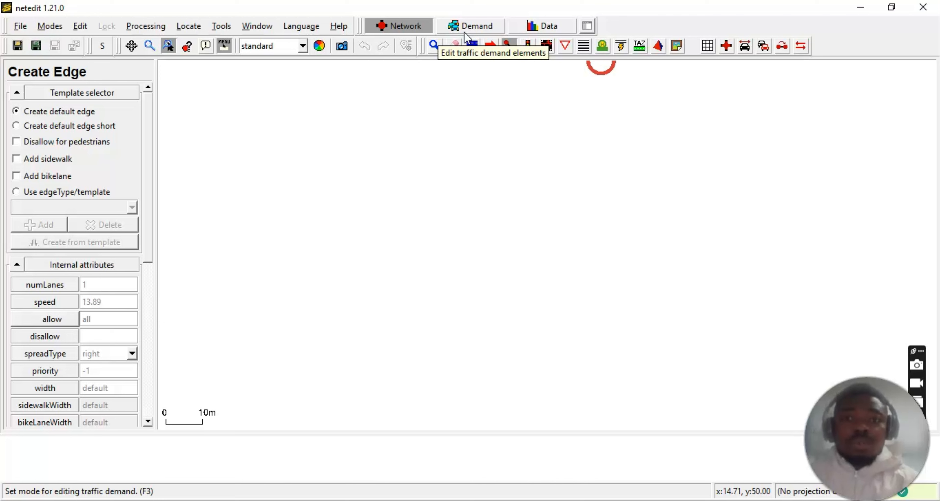
{"action": "left_click", "coordinate": [472, 26]}
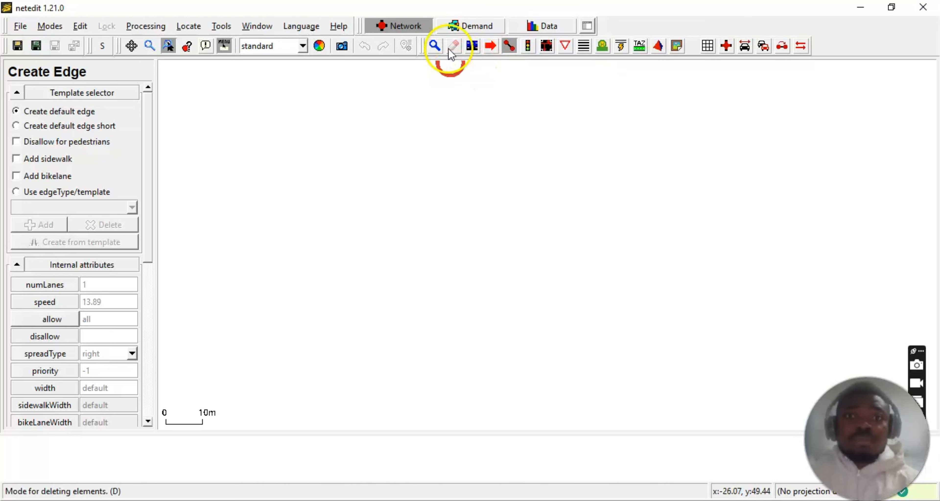
{"action": "left_click", "coordinate": [467, 24]}
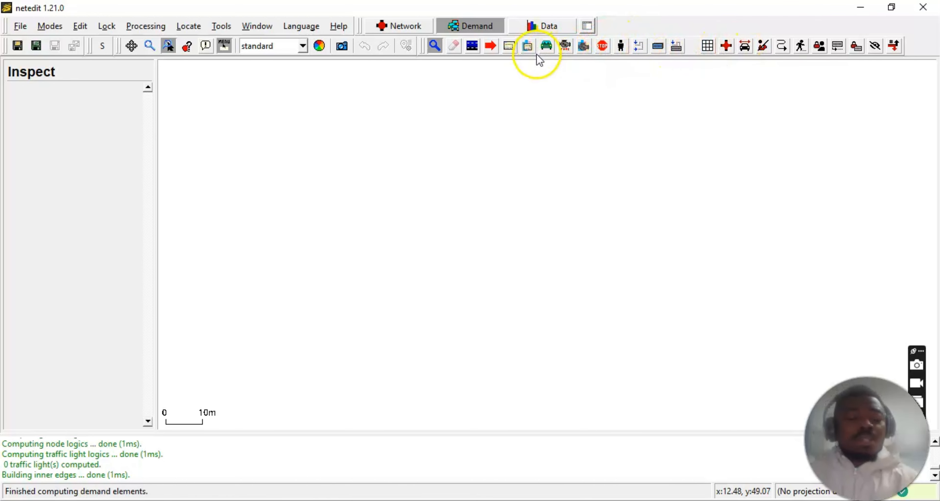
{"action": "left_click", "coordinate": [538, 30]}
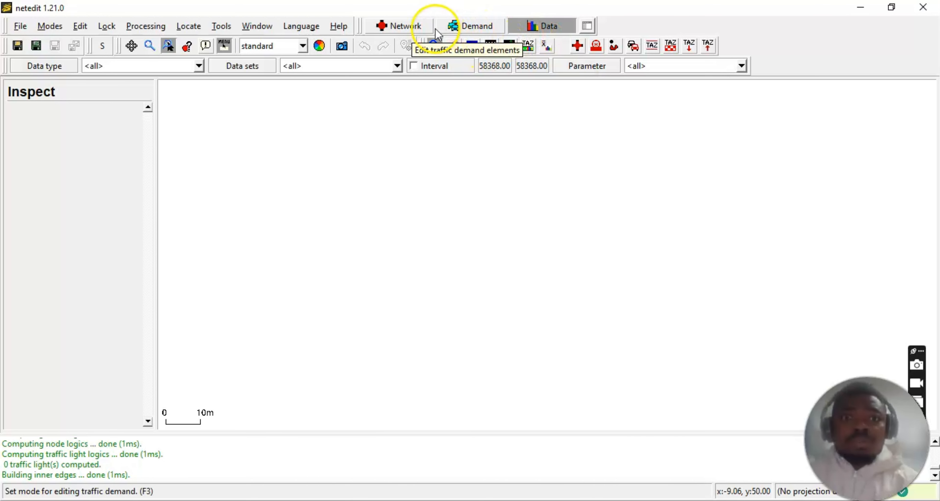
{"action": "left_click", "coordinate": [410, 27]}
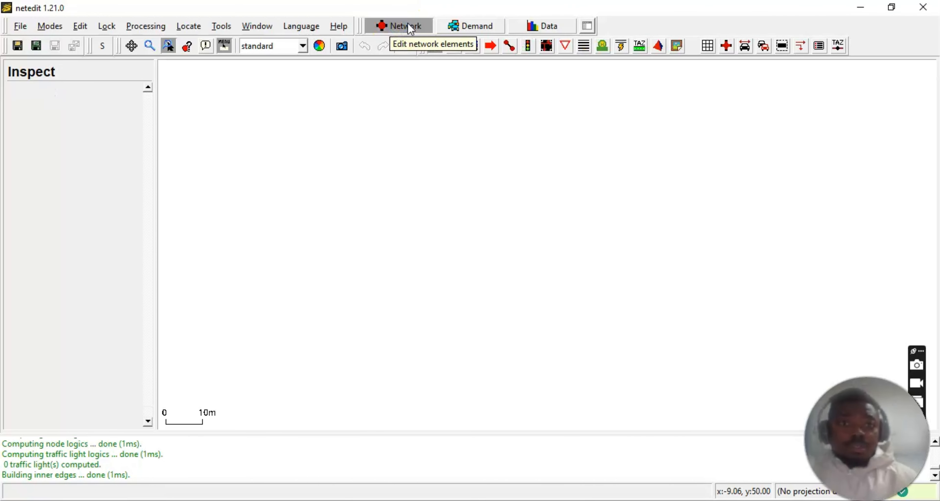
{"action": "left_click", "coordinate": [411, 28]}
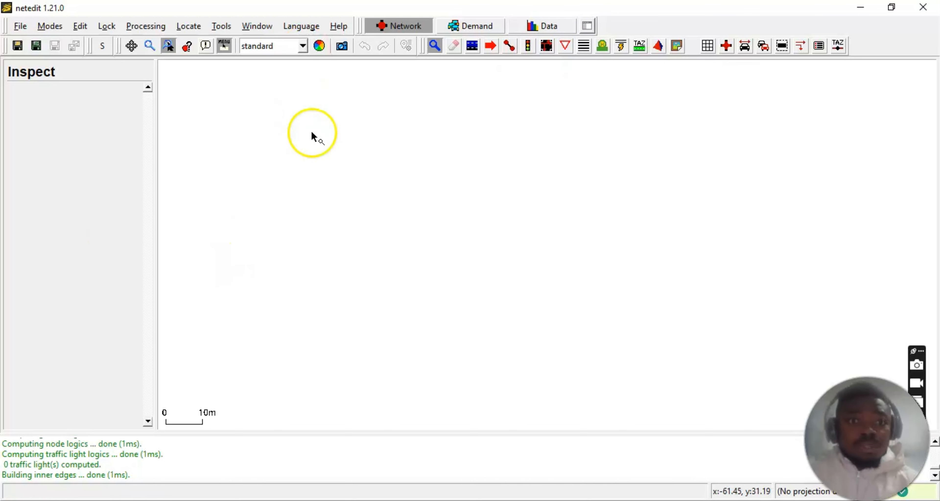
Step: Draw a short horizontal default edge about 16 m long and inspect the attributes of its start junction
{"action": "left_click", "coordinate": [510, 46]}
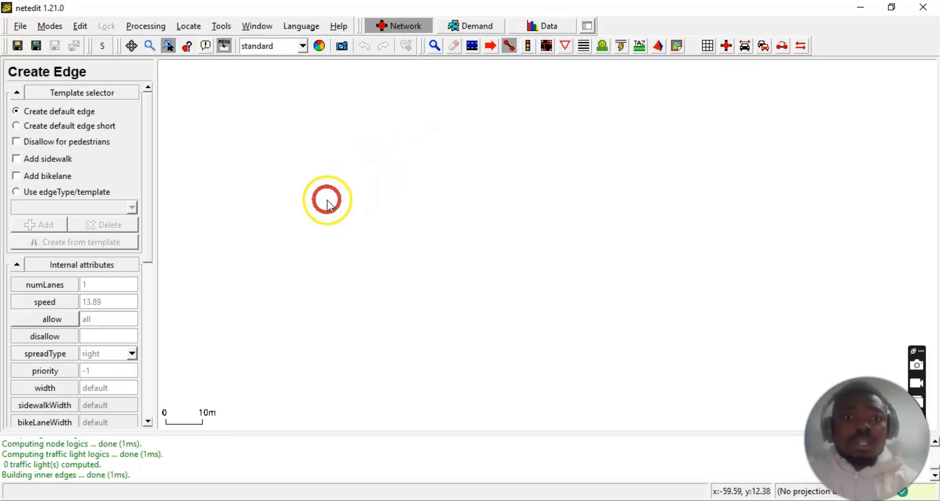
{"action": "left_click", "coordinate": [334, 184]}
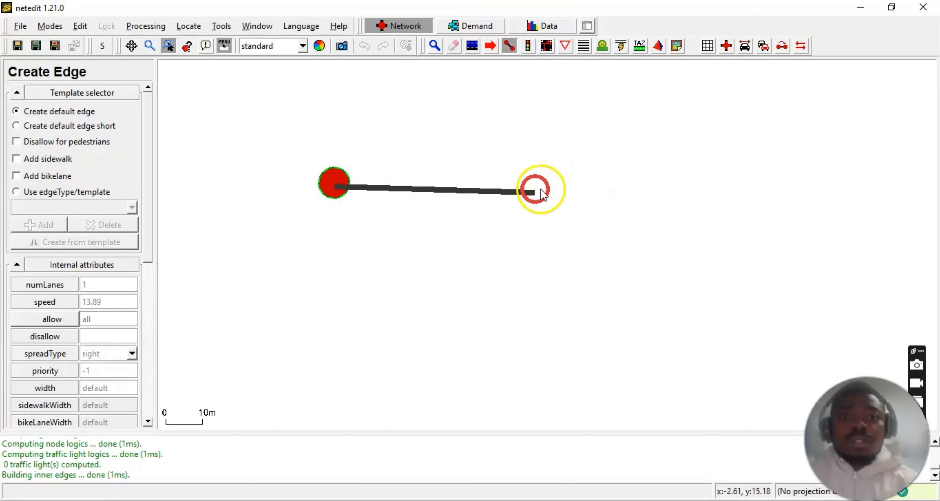
{"action": "left_click", "coordinate": [394, 184]}
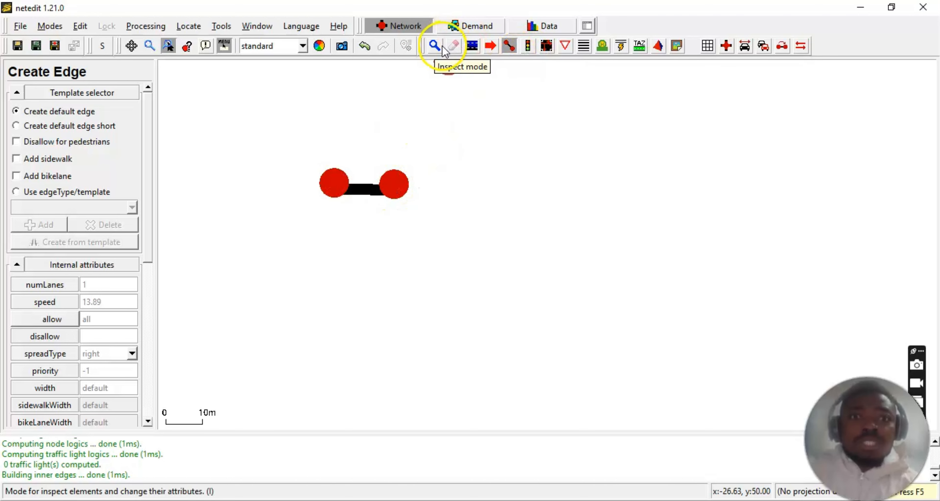
{"action": "left_click", "coordinate": [434, 47]}
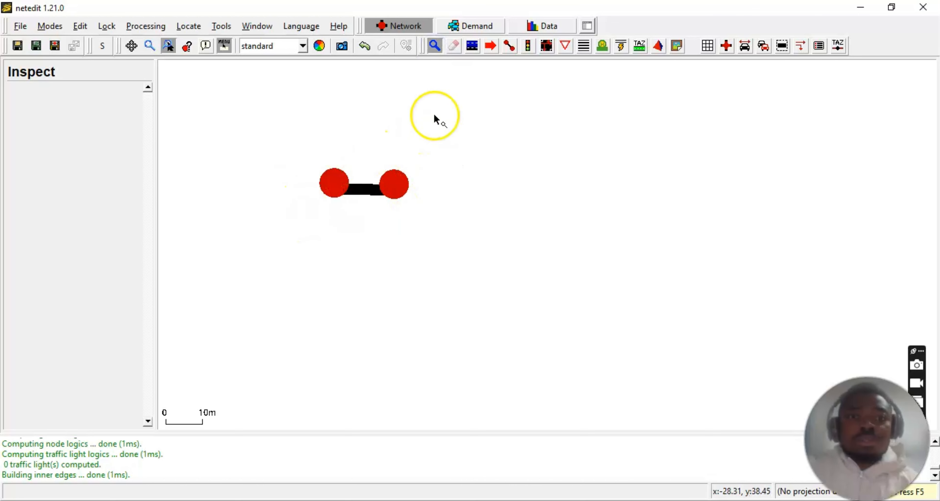
{"action": "left_click", "coordinate": [335, 181]}
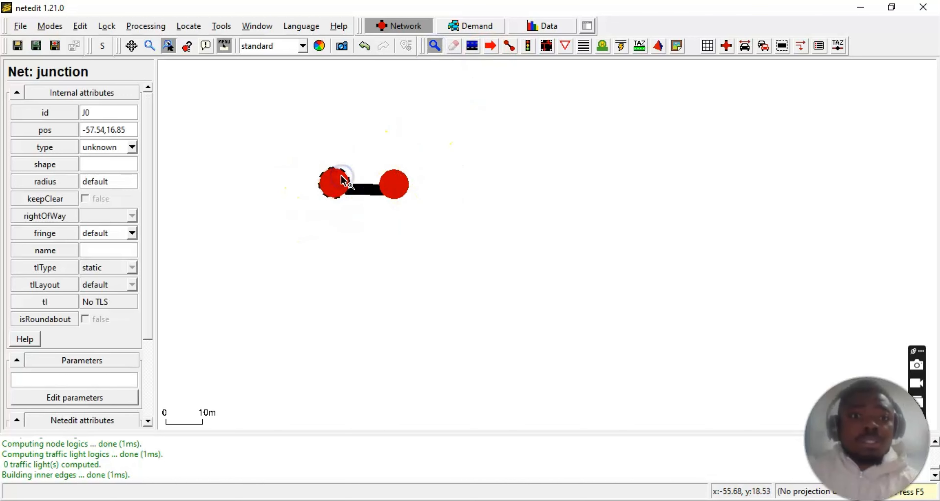
Step: Delete both junctions of the short edge so the canvas is empty, and return to inspect mode
{"action": "left_click", "coordinate": [453, 45]}
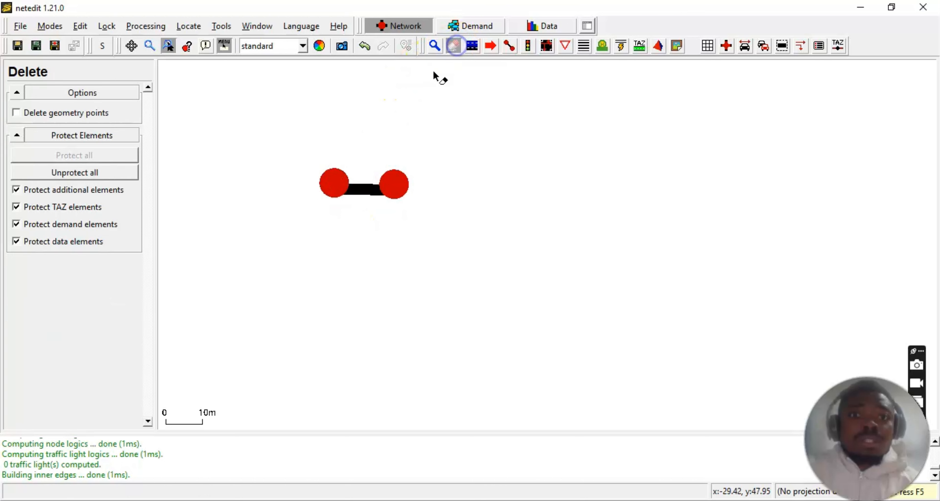
{"action": "left_click", "coordinate": [342, 189]}
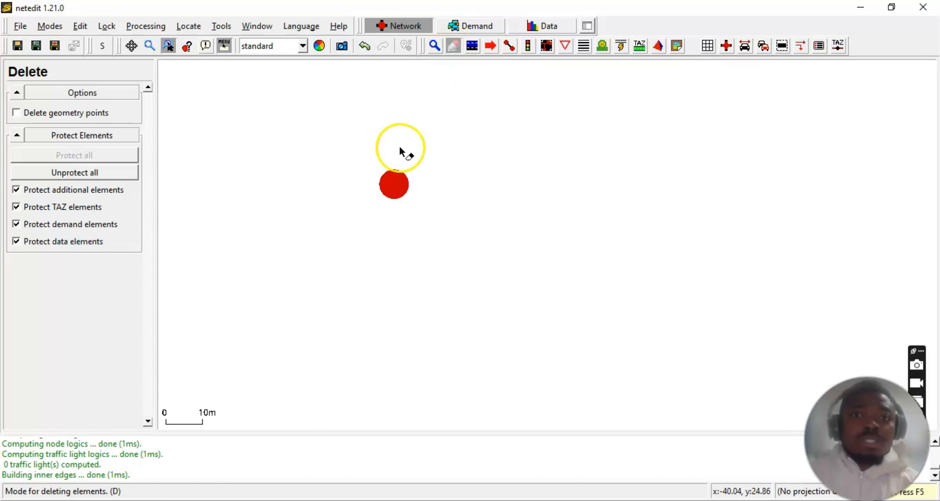
{"action": "left_click", "coordinate": [399, 176]}
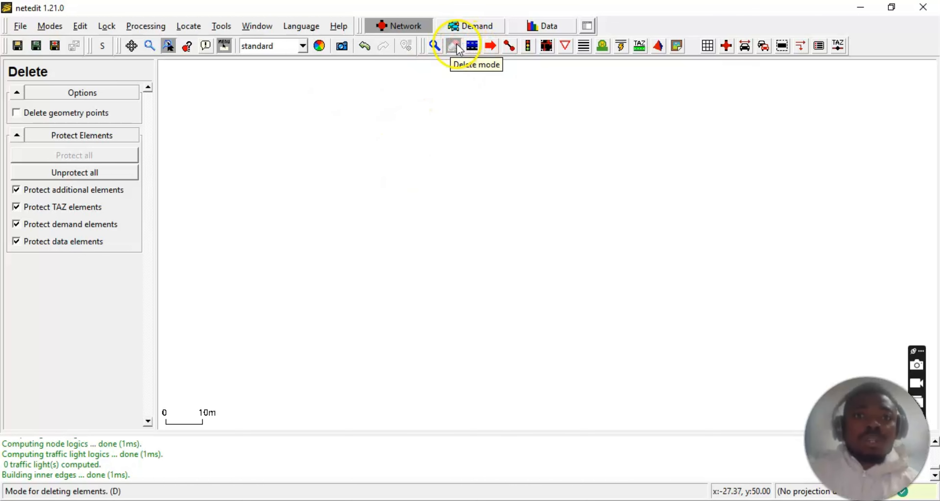
{"action": "left_click", "coordinate": [434, 47]}
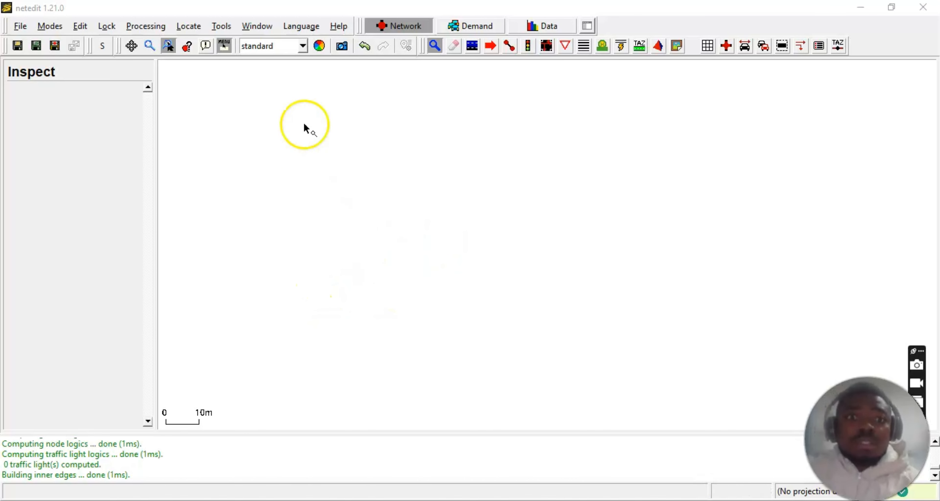
Step: Draw a horizontal default edge about 36 m long between two new junctions in the upper part of the canvas
{"action": "left_click", "coordinate": [510, 46]}
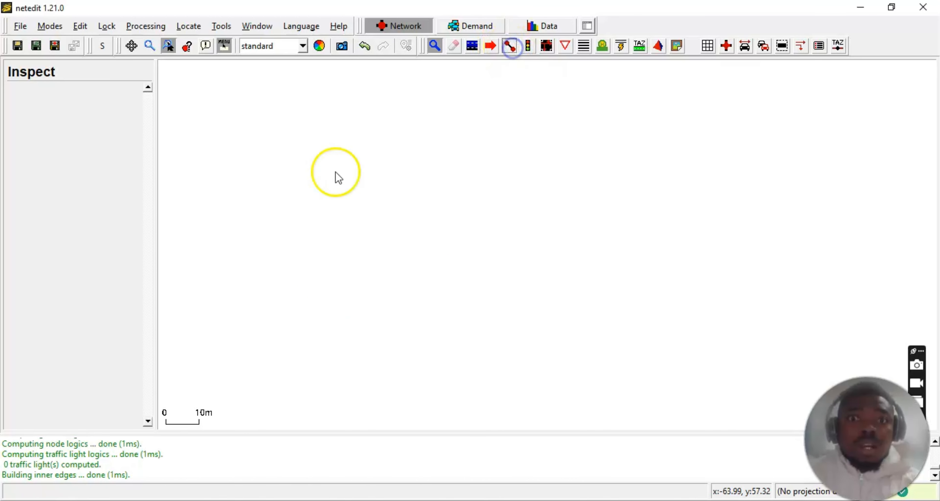
{"action": "left_click", "coordinate": [274, 168]}
{"action": "left_click", "coordinate": [393, 168]}
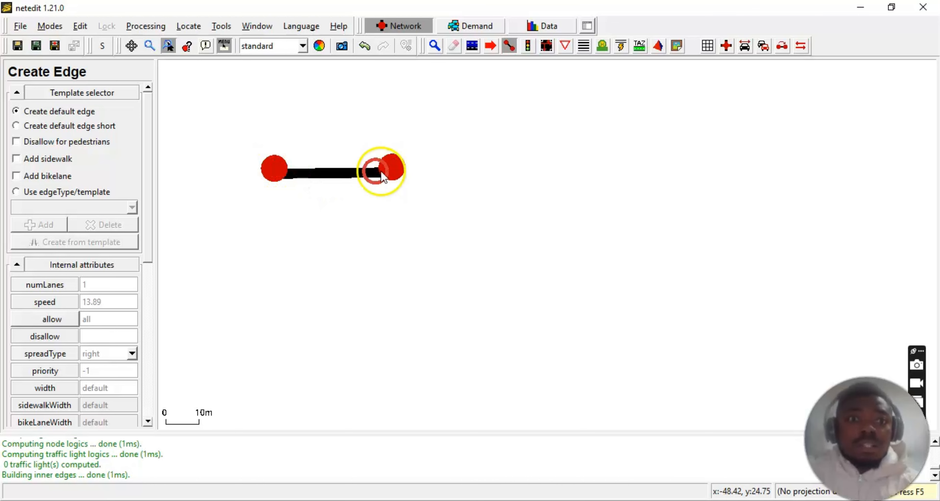
Step: Delete the start and end junctions of the 36 m edge and go back to inspect mode
{"action": "left_click", "coordinate": [456, 49]}
{"action": "left_click", "coordinate": [275, 168]}
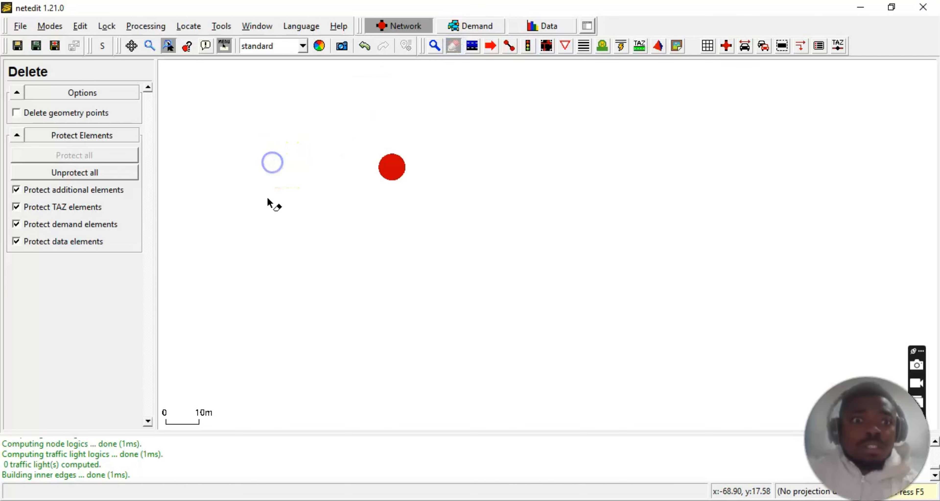
{"action": "left_click", "coordinate": [394, 160]}
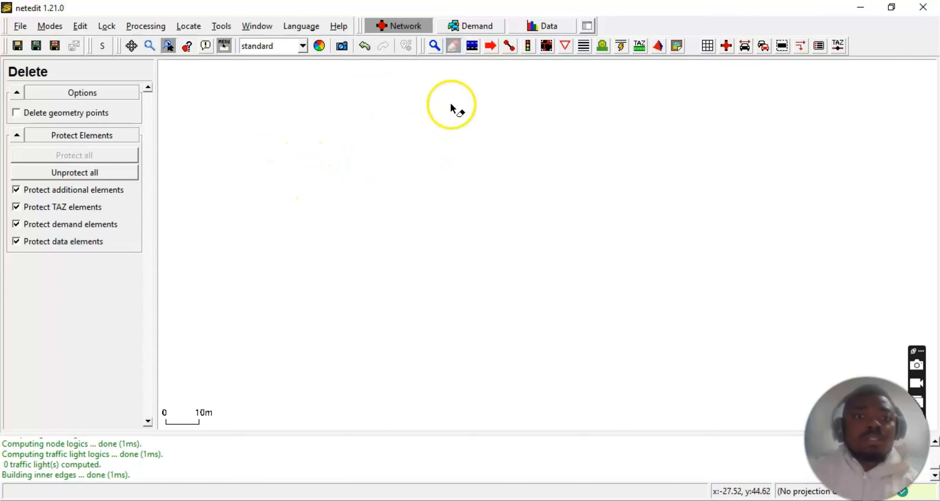
{"action": "left_click", "coordinate": [434, 46]}
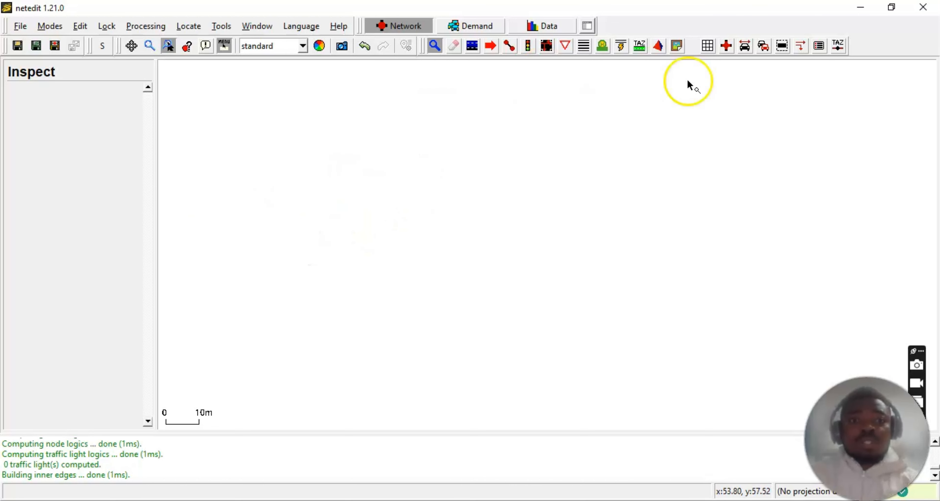
Step: Display the grid and draw a horizontal default edge about 300 m long, spanning three grid cells between grid intersections
{"action": "left_click", "coordinate": [708, 47]}
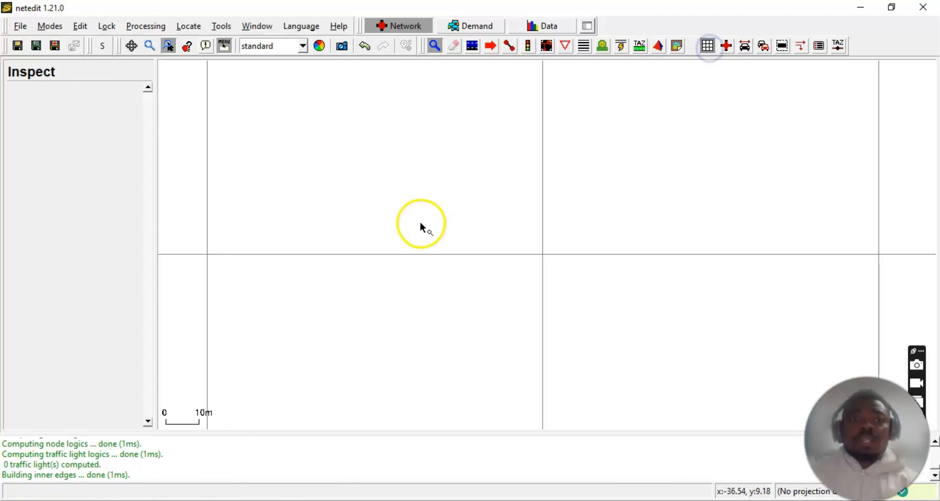
{"action": "scroll", "coordinate": [388, 185], "scroll_direction": "down", "scroll_amount": 3}
{"action": "scroll", "coordinate": [390, 176], "scroll_direction": "down", "scroll_amount": 5}
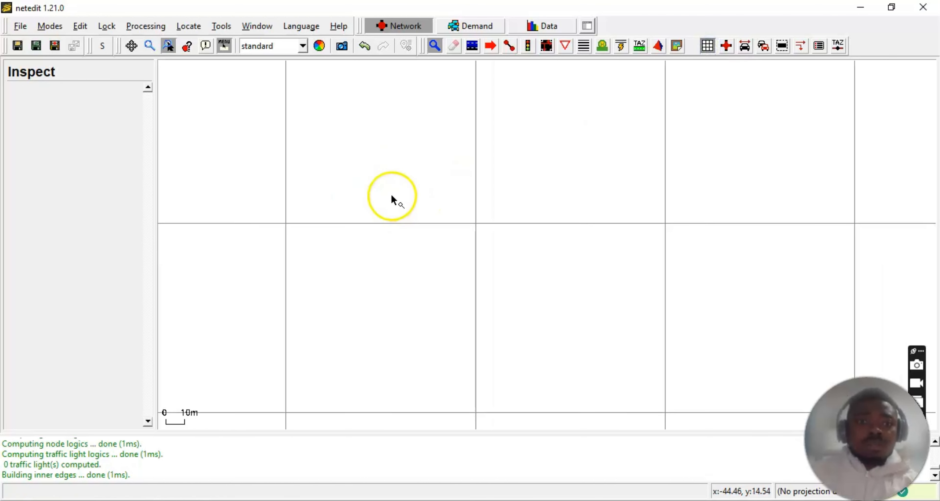
{"action": "scroll", "coordinate": [405, 196], "scroll_direction": "down", "scroll_amount": 3}
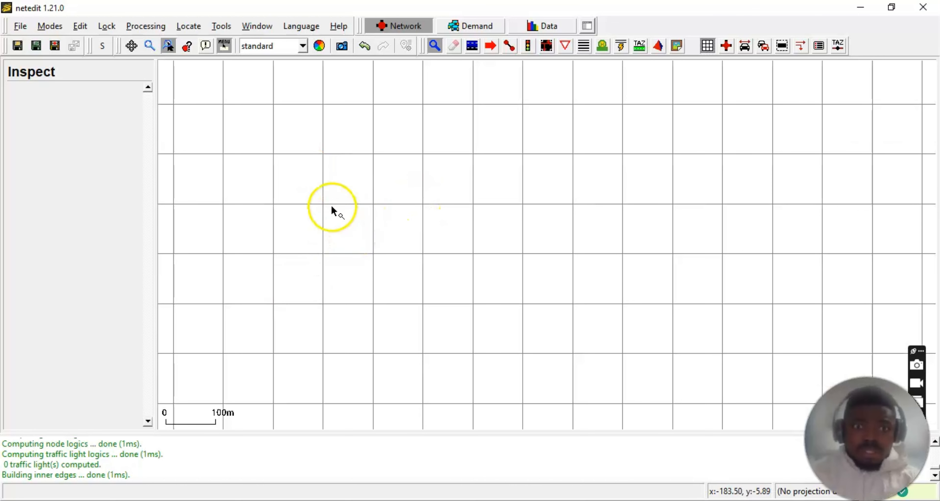
{"action": "left_click", "coordinate": [511, 47]}
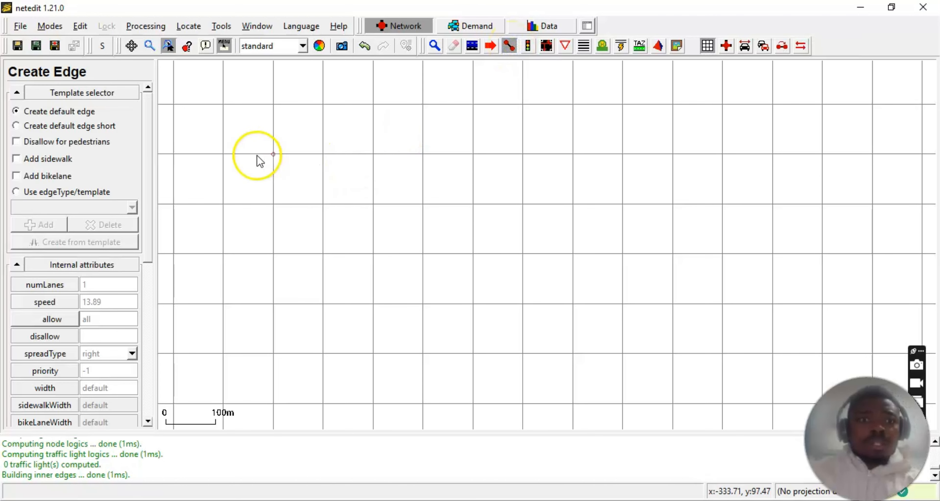
{"action": "left_click", "coordinate": [223, 154]}
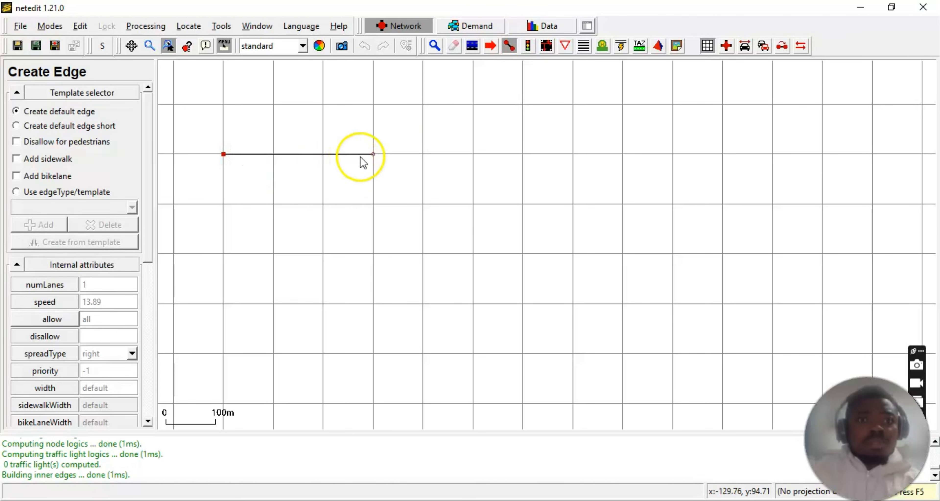
{"action": "left_click", "coordinate": [373, 155]}
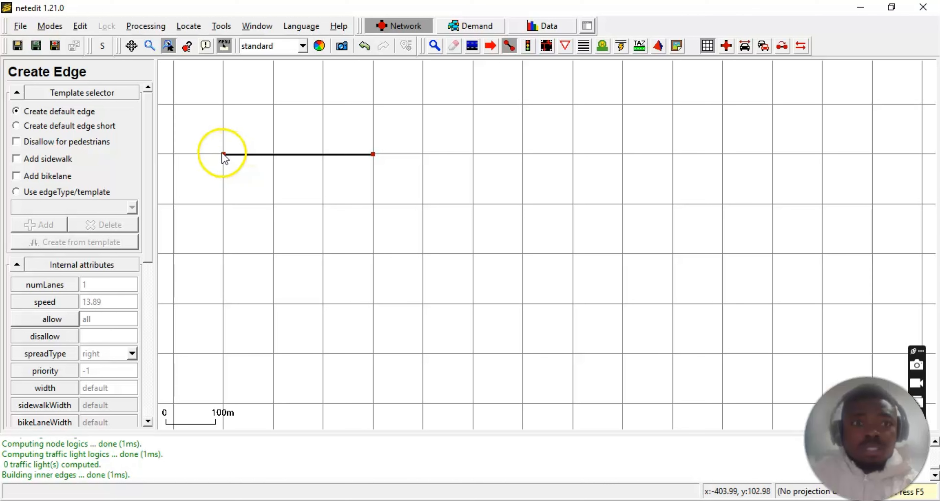
{"action": "left_click", "coordinate": [368, 158]}
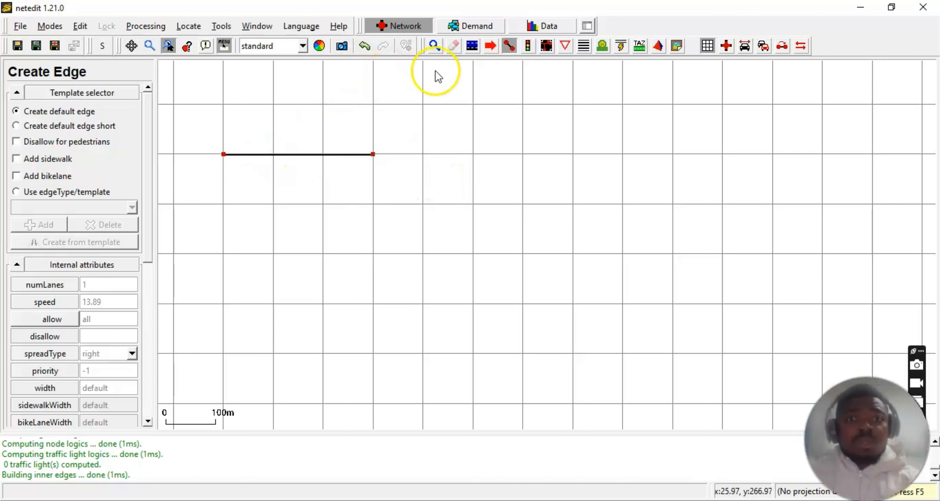
{"action": "left_click", "coordinate": [453, 46]}
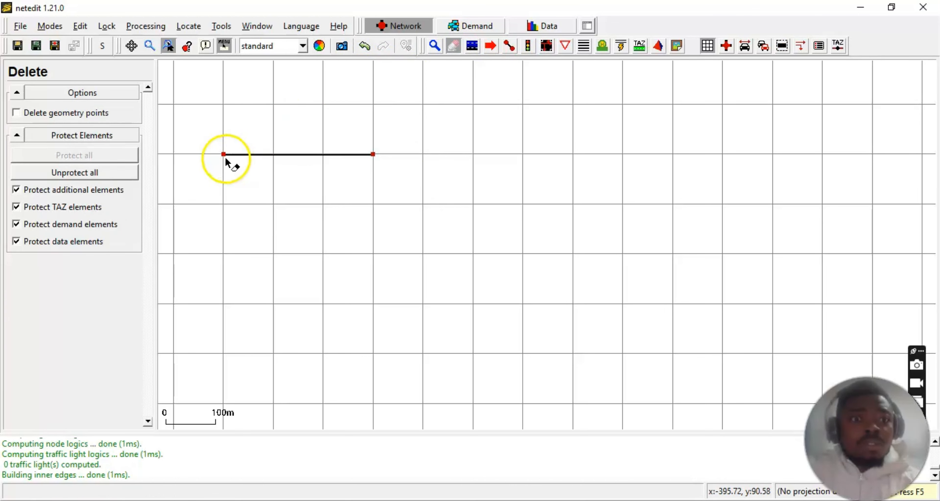
{"action": "left_click", "coordinate": [435, 46]}
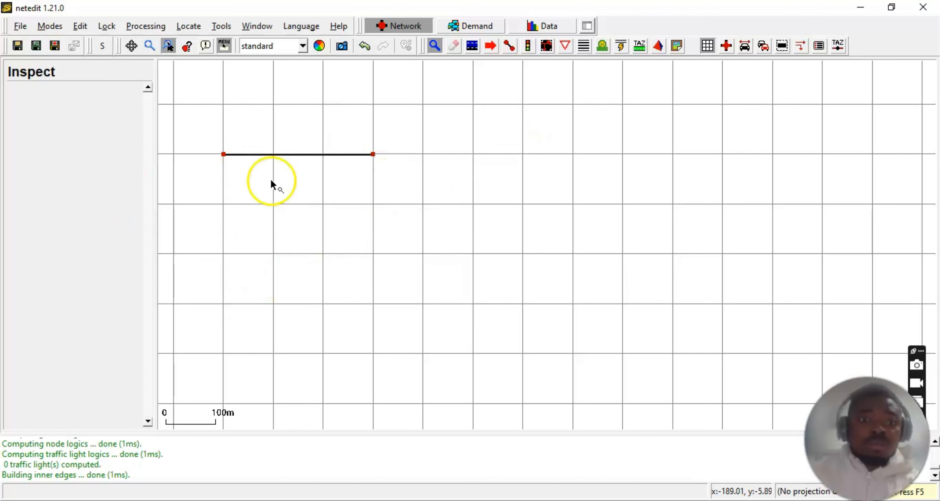
{"action": "scroll", "coordinate": [252, 205], "scroll_direction": "up", "scroll_amount": 5}
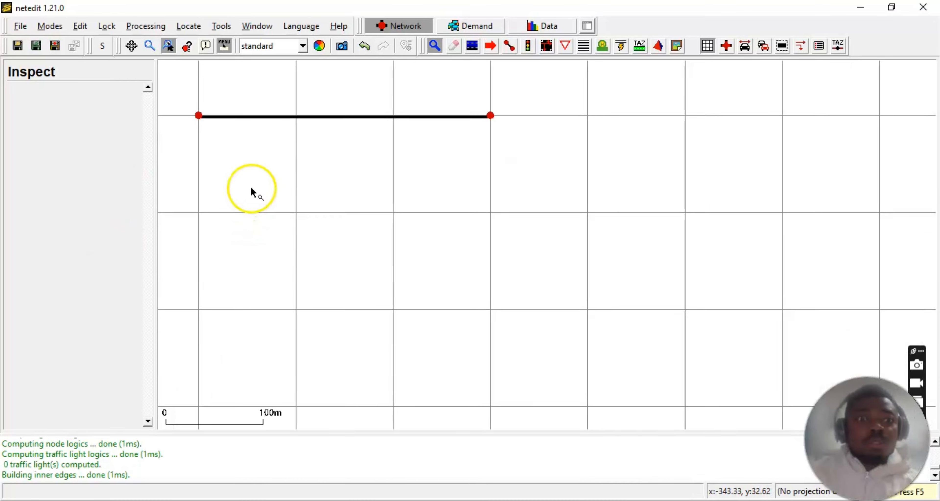
{"action": "scroll", "coordinate": [265, 164], "scroll_direction": "down", "scroll_amount": 4}
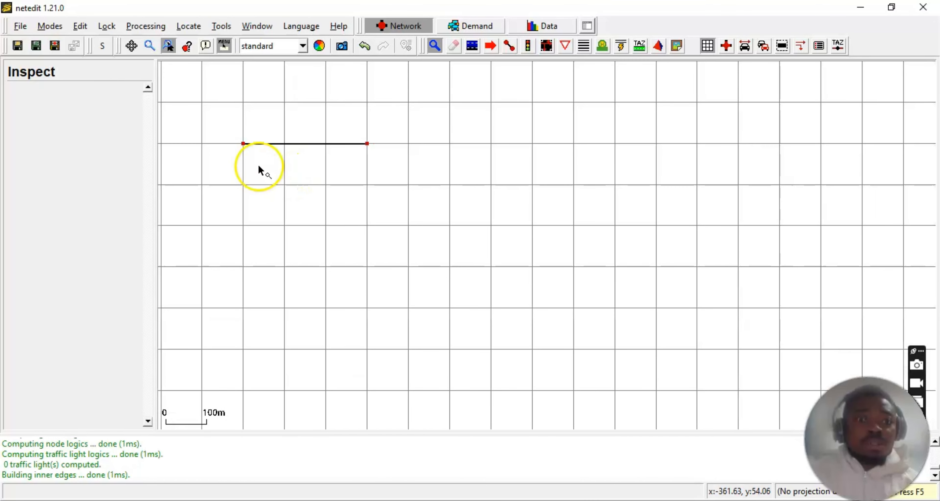
Step: Examine the 300 m edge and its two end junctions against the grid at different zoom levels
{"action": "scroll", "coordinate": [252, 163], "scroll_direction": "up", "scroll_amount": 3}
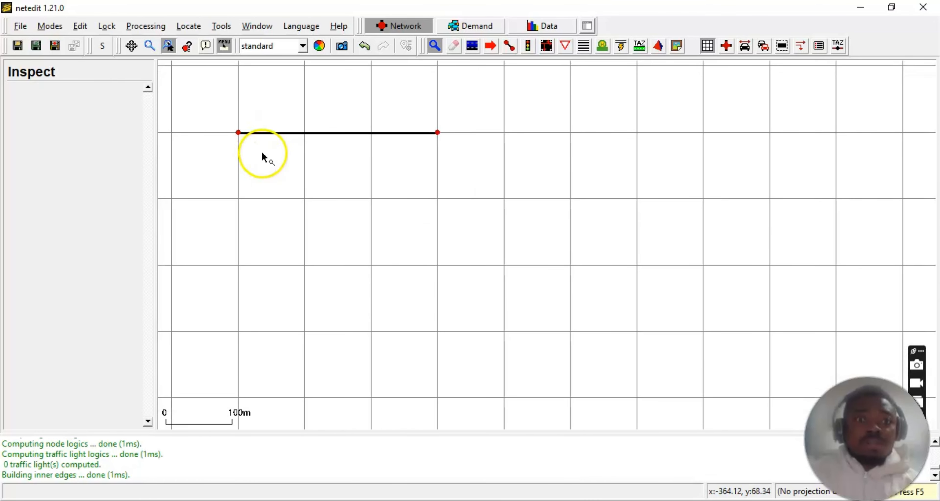
{"action": "left_click_drag", "start_coordinate": [264, 157], "coordinate": [299, 269]}
{"action": "left_click_drag", "start_coordinate": [277, 194], "coordinate": [302, 177]}
{"action": "scroll", "coordinate": [318, 238], "scroll_direction": "up", "scroll_amount": 4}
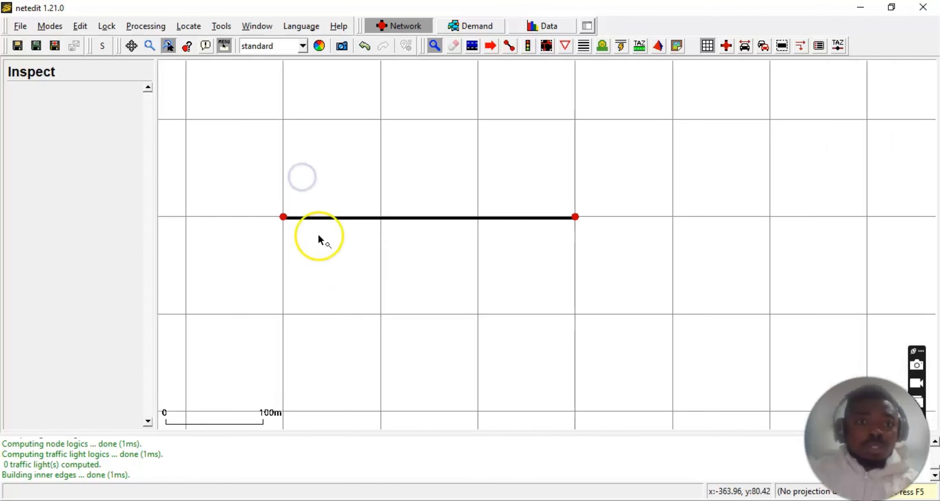
{"action": "scroll", "coordinate": [320, 234], "scroll_direction": "down", "scroll_amount": 3}
{"action": "scroll", "coordinate": [320, 230], "scroll_direction": "down", "scroll_amount": 3}
{"action": "scroll", "coordinate": [319, 229], "scroll_direction": "up", "scroll_amount": 3}
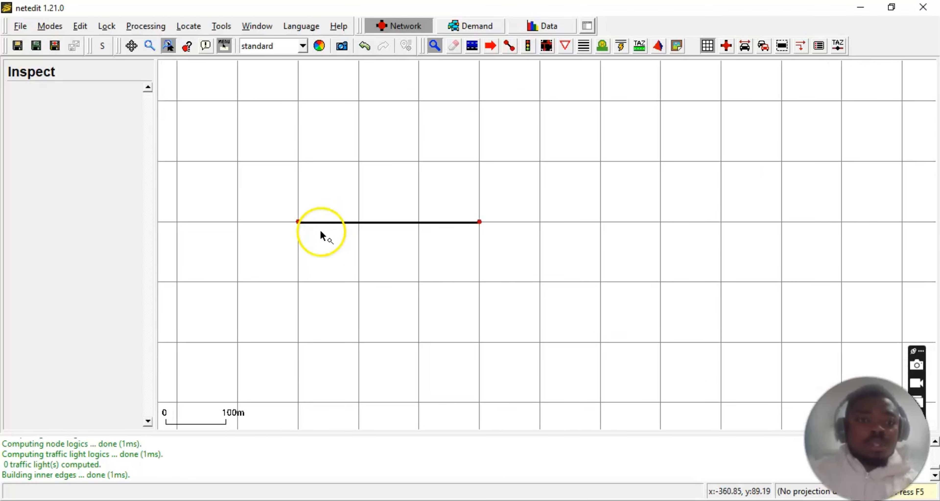
{"action": "scroll", "coordinate": [324, 231], "scroll_direction": "up", "scroll_amount": 1}
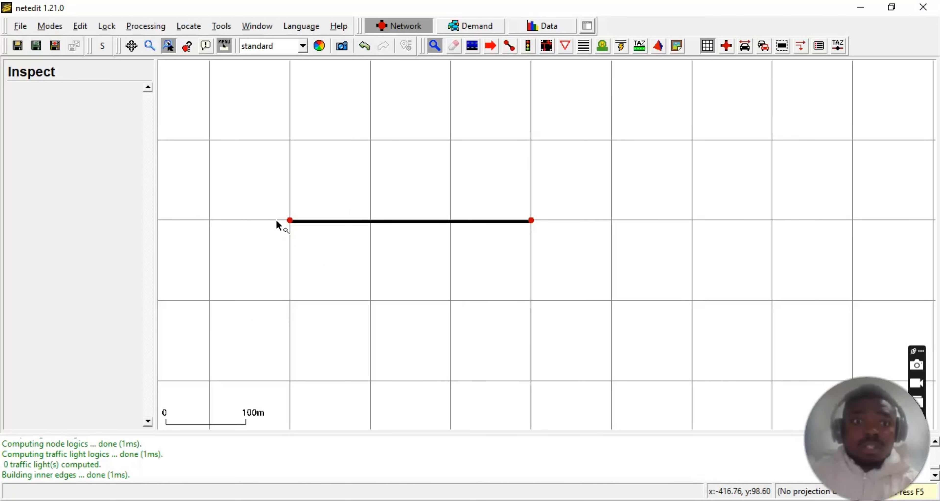
{"action": "left_click_drag", "start_coordinate": [350, 183], "coordinate": [293, 169]}
{"action": "scroll", "coordinate": [315, 343], "scroll_direction": "up", "scroll_amount": 1}
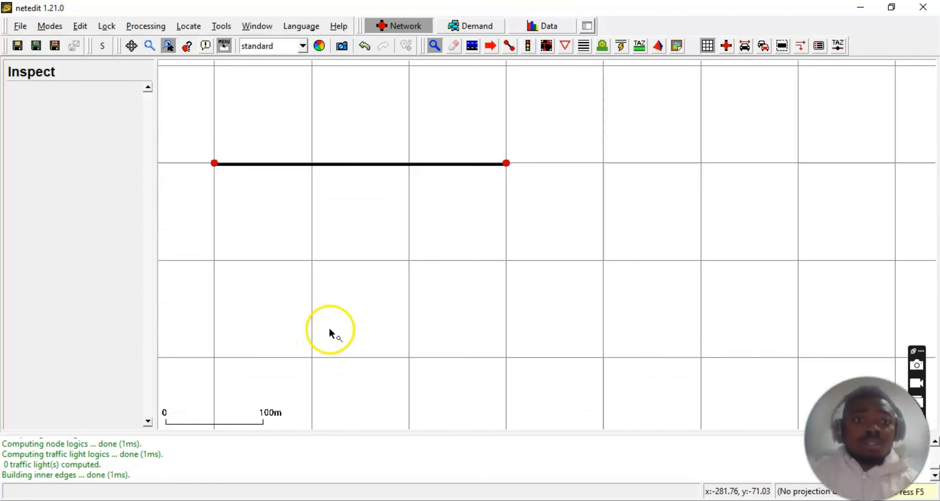
{"action": "scroll", "coordinate": [330, 330], "scroll_direction": "down", "scroll_amount": 2}
{"action": "scroll", "coordinate": [318, 263], "scroll_direction": "up", "scroll_amount": 1}
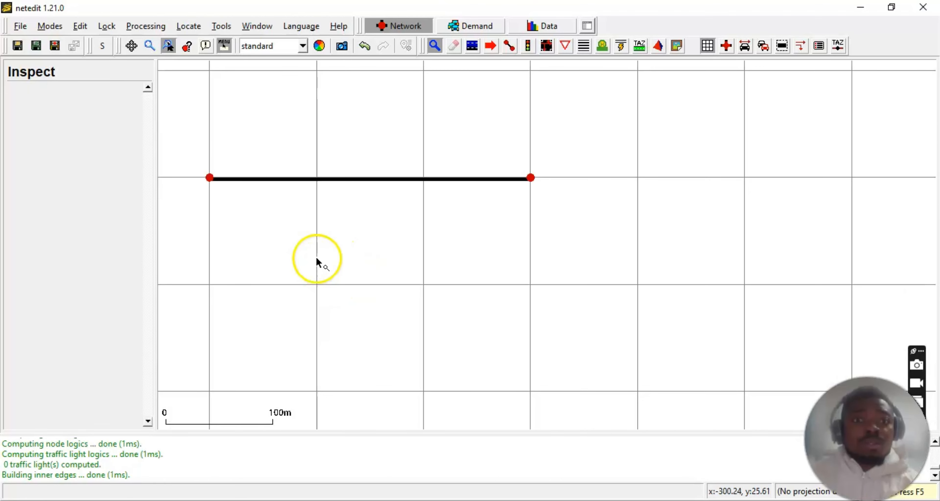
{"action": "scroll", "coordinate": [281, 212], "scroll_direction": "up", "scroll_amount": 2}
{"action": "left_click_drag", "start_coordinate": [281, 212], "coordinate": [357, 288]}
{"action": "scroll", "coordinate": [310, 285], "scroll_direction": "up", "scroll_amount": 1}
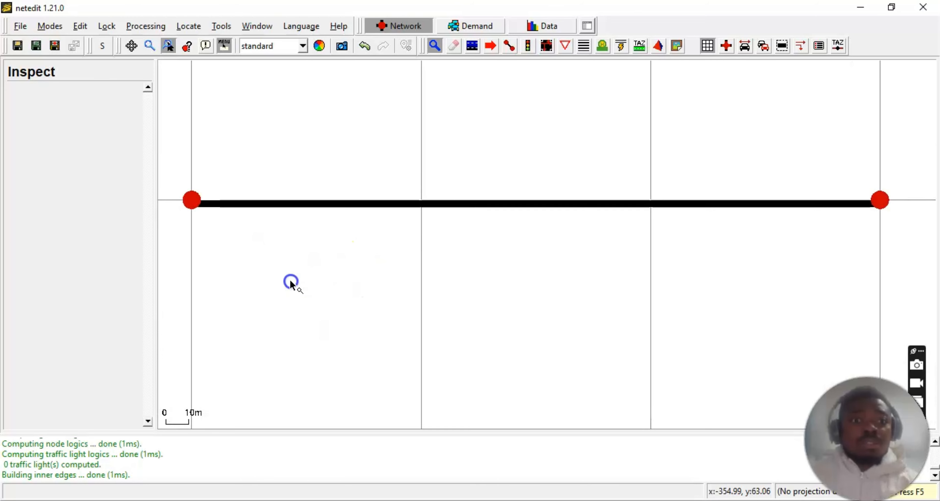
{"action": "left_click_drag", "start_coordinate": [291, 279], "coordinate": [325, 306]}
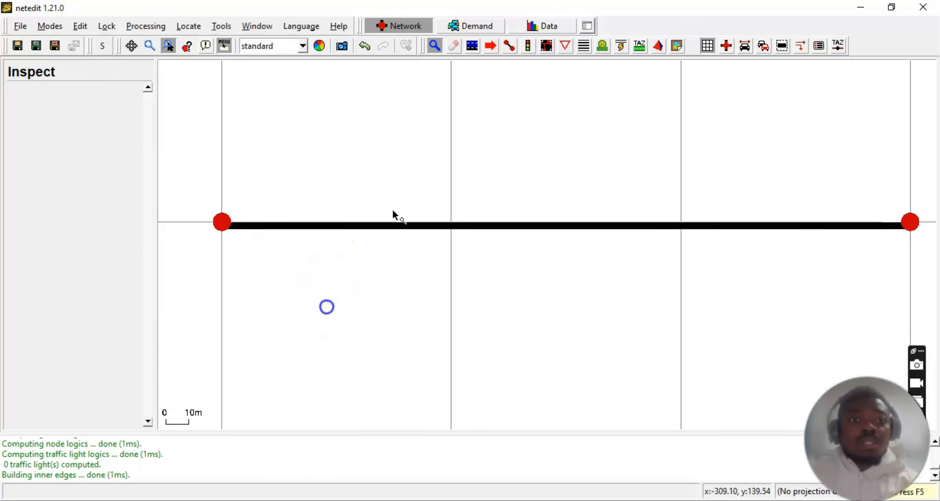
Step: Delete the 300 m edge together with its end junctions and return to inspect mode
{"action": "left_click", "coordinate": [455, 45]}
{"action": "left_click", "coordinate": [222, 222]}
{"action": "left_click", "coordinate": [435, 45]}
Step: Draw three connected horizontal default edges from left to right along one grid line, 200 m, 400 m and 200 m long
{"action": "scroll", "coordinate": [360, 123], "scroll_direction": "down", "scroll_amount": 1}
{"action": "scroll", "coordinate": [362, 128], "scroll_direction": "down", "scroll_amount": 6}
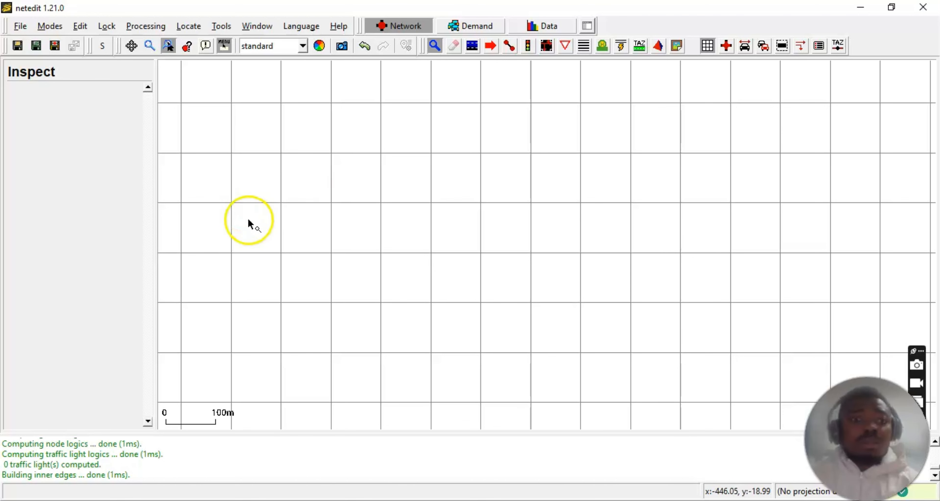
{"action": "scroll", "coordinate": [394, 155], "scroll_direction": "down", "scroll_amount": 1}
{"action": "scroll", "coordinate": [372, 192], "scroll_direction": "up", "scroll_amount": 2}
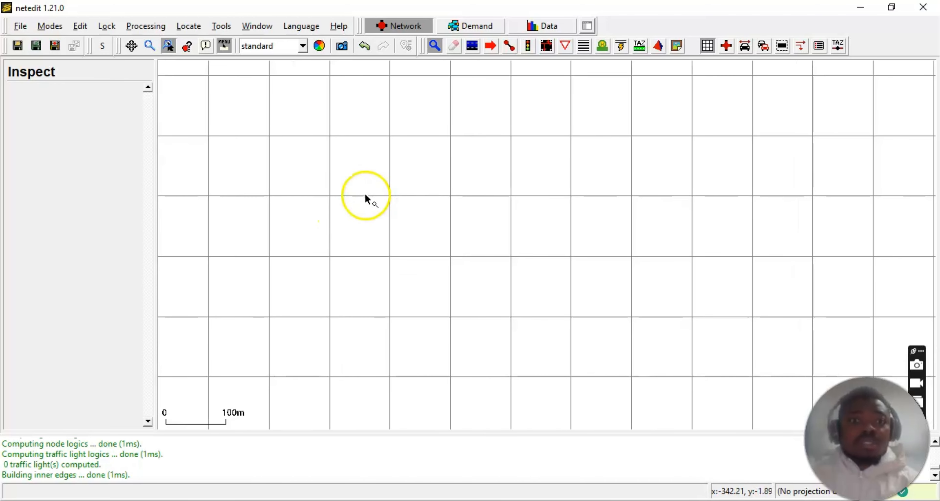
{"action": "left_click", "coordinate": [508, 47]}
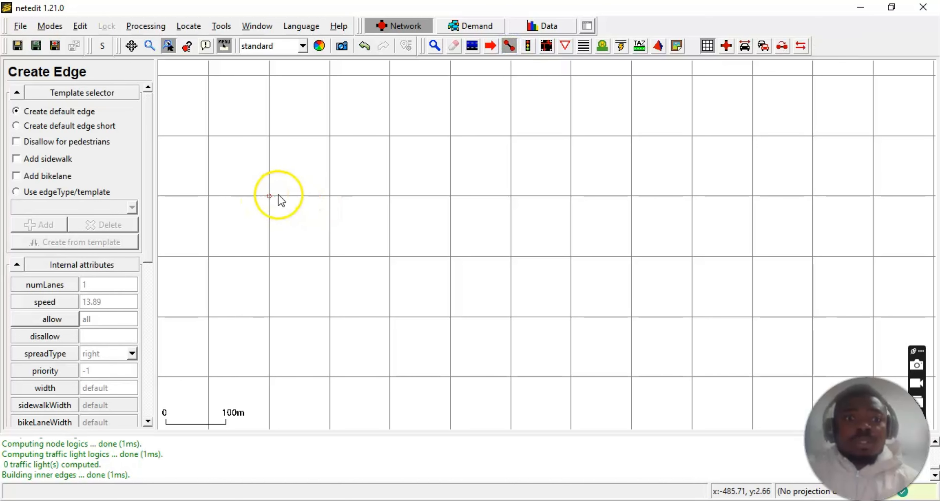
{"action": "left_click", "coordinate": [270, 196]}
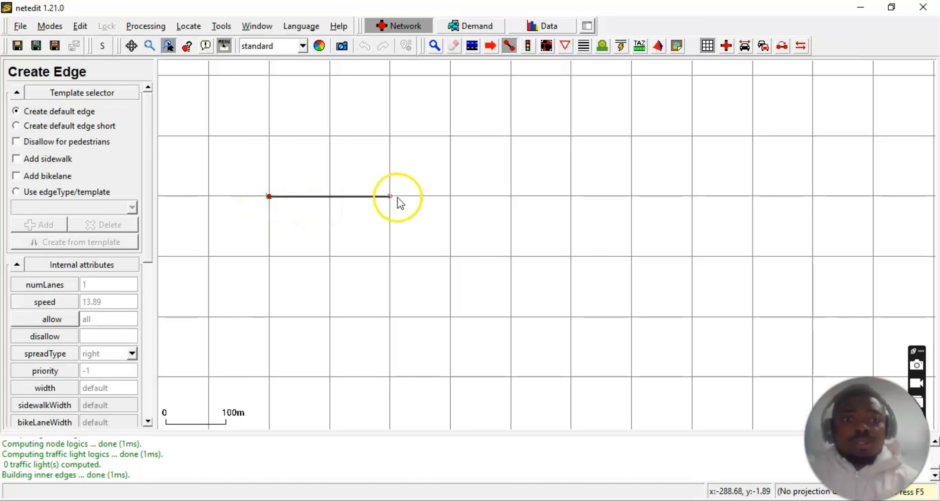
{"action": "left_click", "coordinate": [389, 197]}
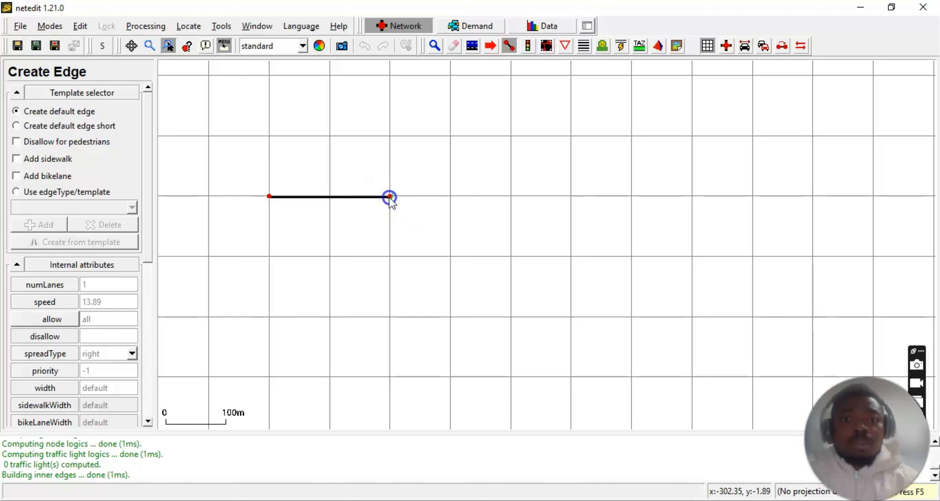
{"action": "left_click", "coordinate": [633, 197]}
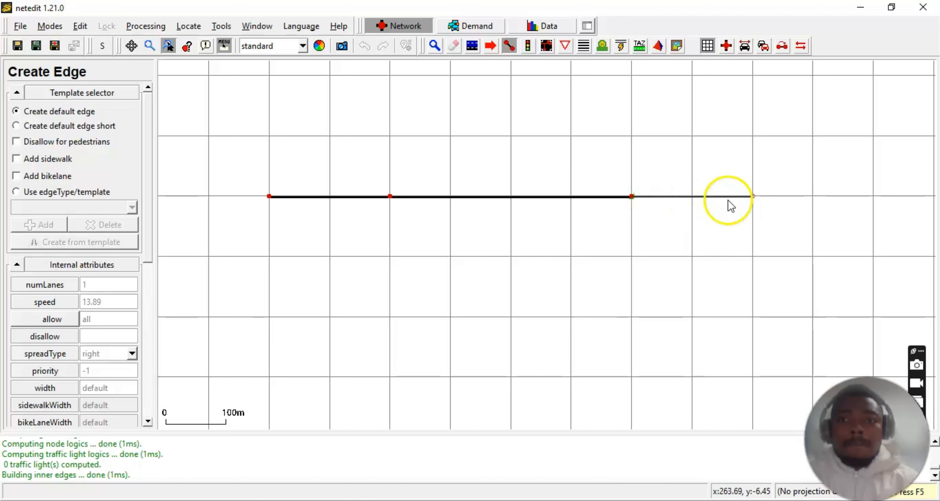
{"action": "left_click", "coordinate": [751, 197]}
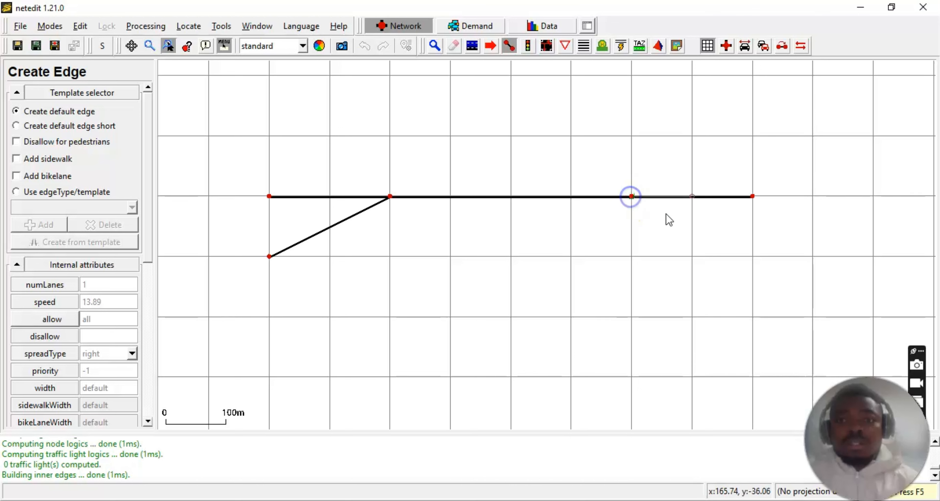
Step: Add a diagonal edge between each inner junction and a new junction 100 m below the outer end, and return to inspect mode
{"action": "left_click", "coordinate": [753, 257]}
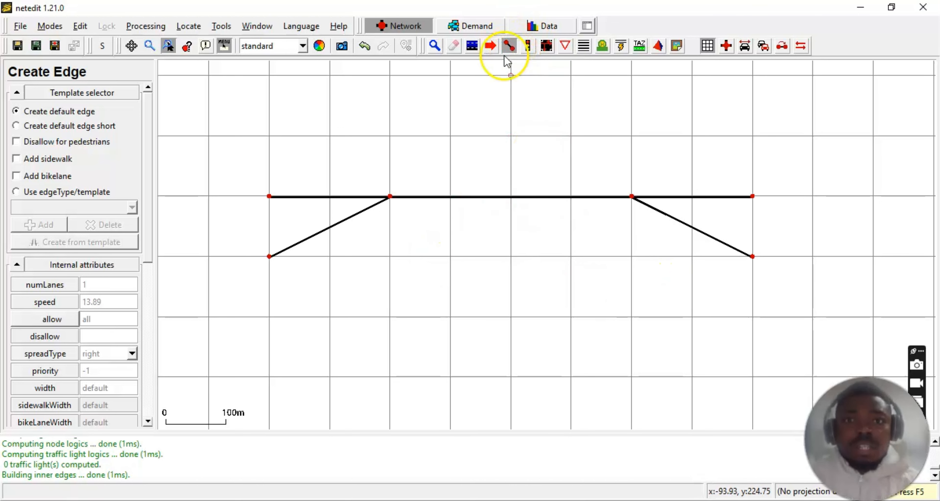
{"action": "left_click", "coordinate": [434, 46]}
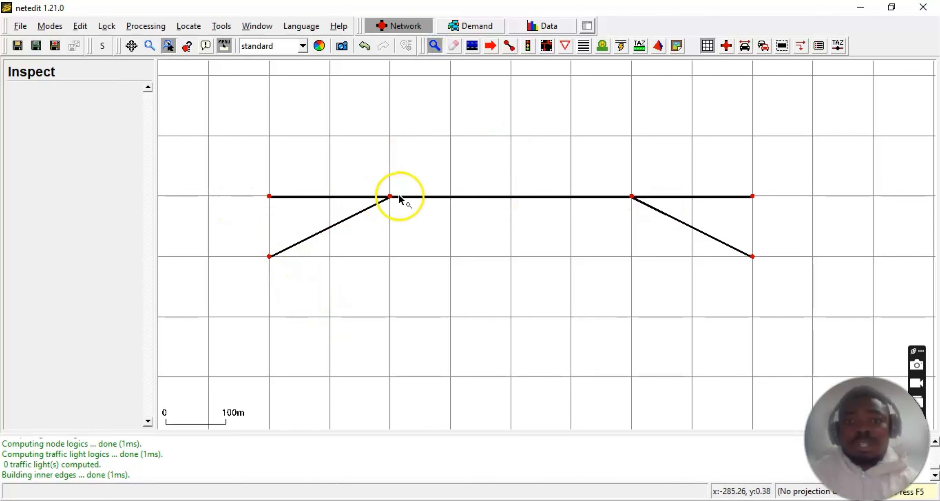
Step: Examine the branching edges and junctions at both ends of the network, including the middle edge that links them
{"action": "scroll", "coordinate": [290, 217], "scroll_direction": "up", "scroll_amount": 5}
{"action": "scroll", "coordinate": [302, 234], "scroll_direction": "up", "scroll_amount": 2}
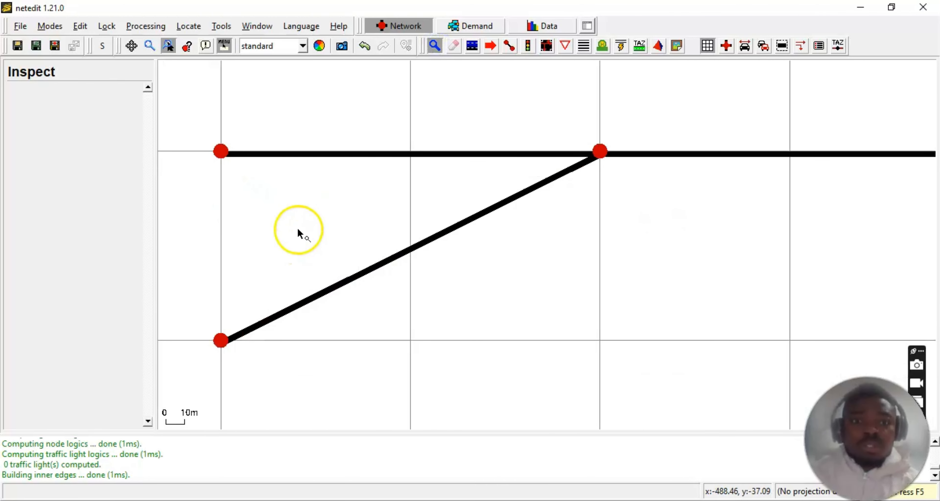
{"action": "left_click_drag", "start_coordinate": [254, 240], "coordinate": [300, 273]}
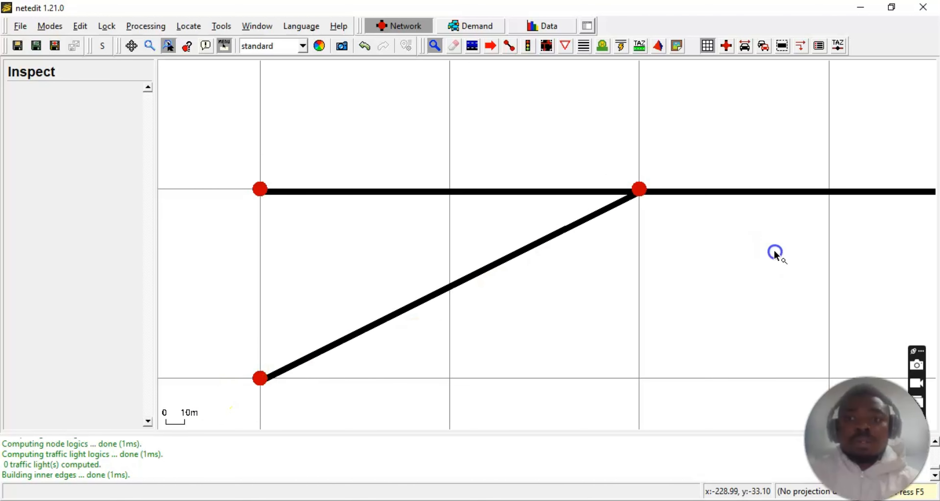
{"action": "left_click_drag", "start_coordinate": [775, 254], "coordinate": [160, 300]}
{"action": "left_click_drag", "start_coordinate": [706, 308], "coordinate": [349, 313]}
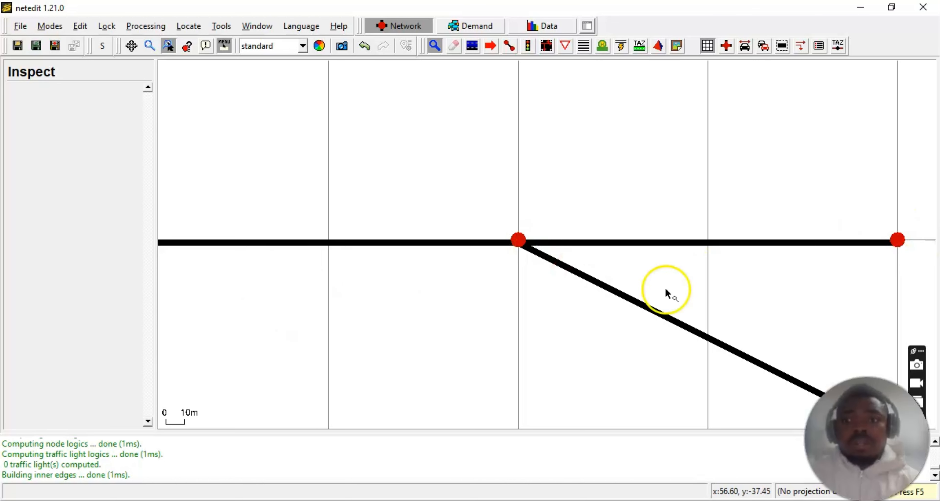
{"action": "left_click_drag", "start_coordinate": [447, 234], "coordinate": [449, 214]}
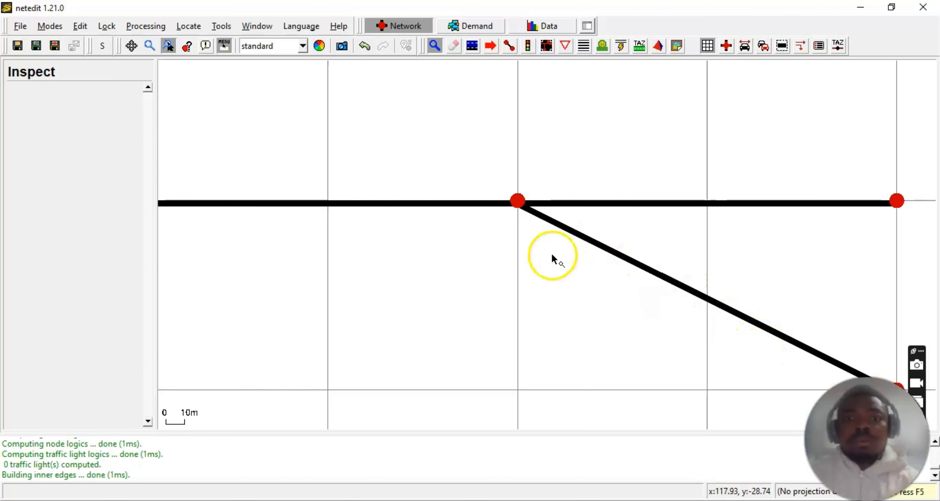
{"action": "scroll", "coordinate": [330, 287], "scroll_direction": "down", "scroll_amount": 5}
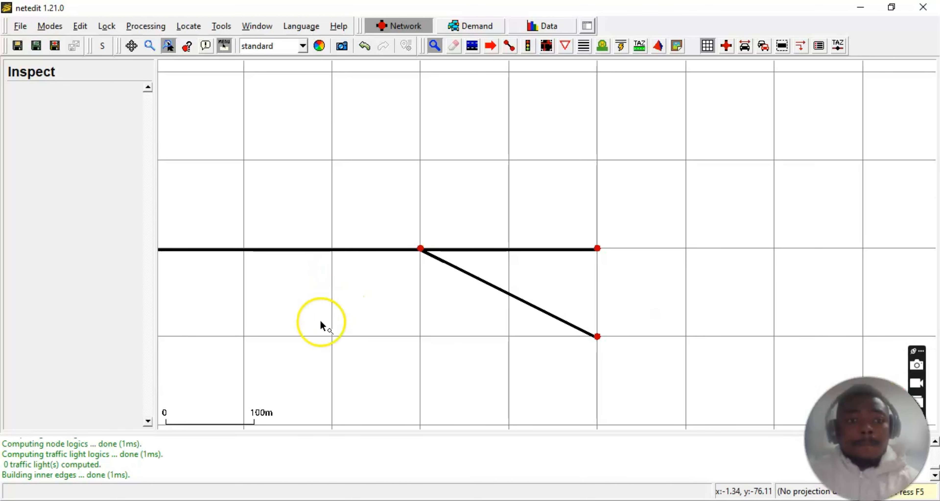
{"action": "left_click_drag", "start_coordinate": [204, 358], "coordinate": [335, 329]}
{"action": "scroll", "coordinate": [553, 285], "scroll_direction": "down", "scroll_amount": 2}
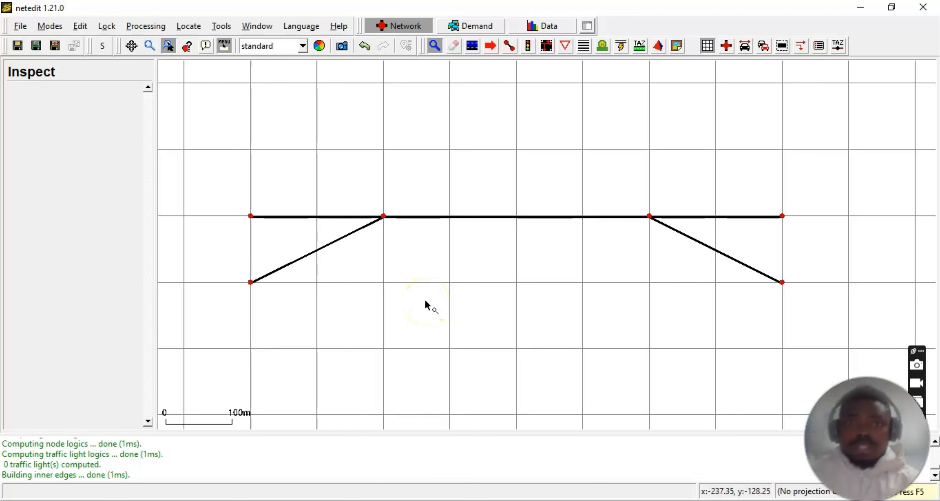
Step: Inspect the attributes of the leftmost horizontal edge, followed by those of its start and end junctions
{"action": "scroll", "coordinate": [380, 263], "scroll_direction": "up", "scroll_amount": 1}
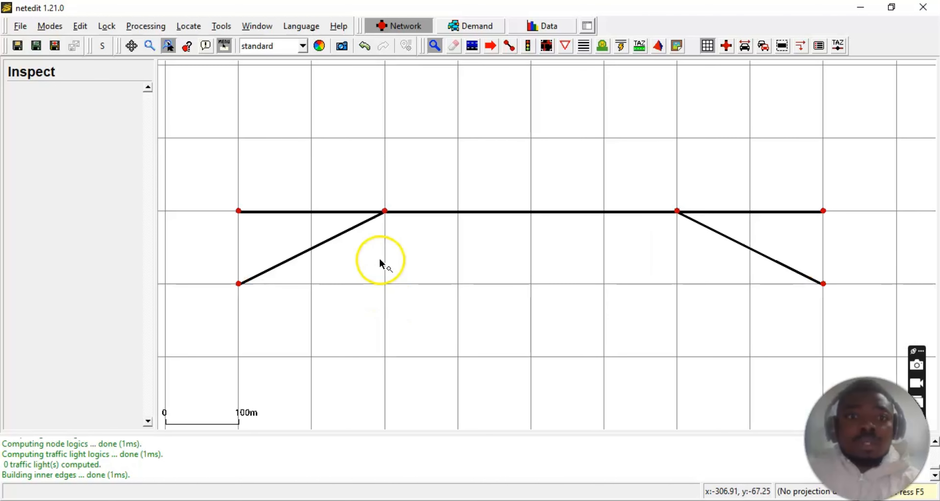
{"action": "scroll", "coordinate": [380, 264], "scroll_direction": "up", "scroll_amount": 1}
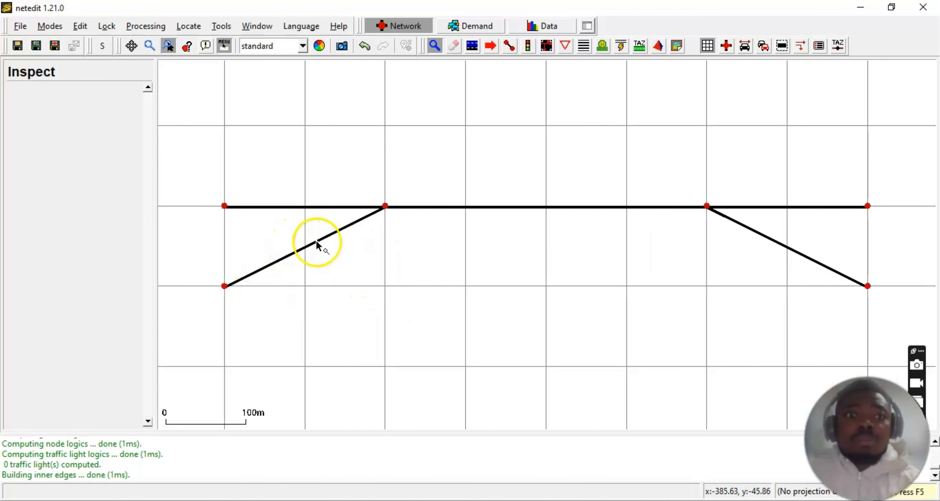
{"action": "scroll", "coordinate": [322, 270], "scroll_direction": "up", "scroll_amount": 2}
{"action": "left_click_drag", "start_coordinate": [271, 237], "coordinate": [382, 230]}
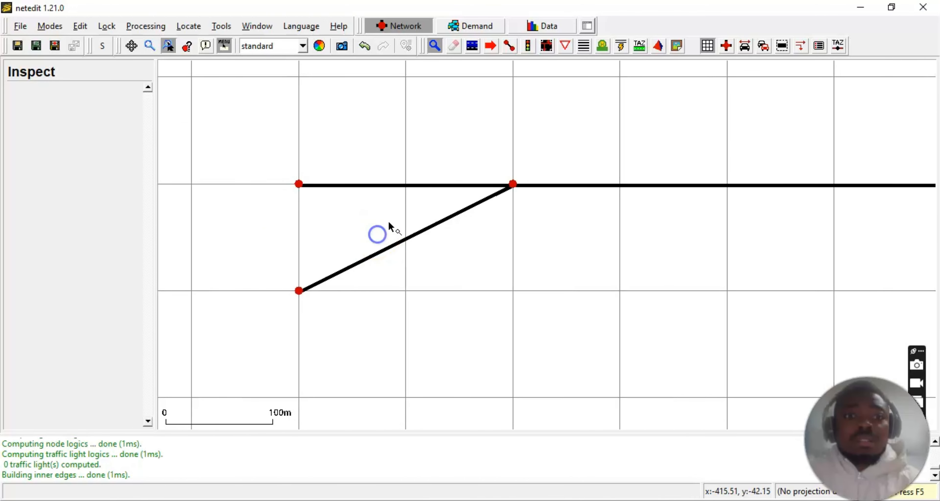
{"action": "scroll", "coordinate": [372, 219], "scroll_direction": "up", "scroll_amount": 2}
{"action": "scroll", "coordinate": [360, 208], "scroll_direction": "up", "scroll_amount": 2}
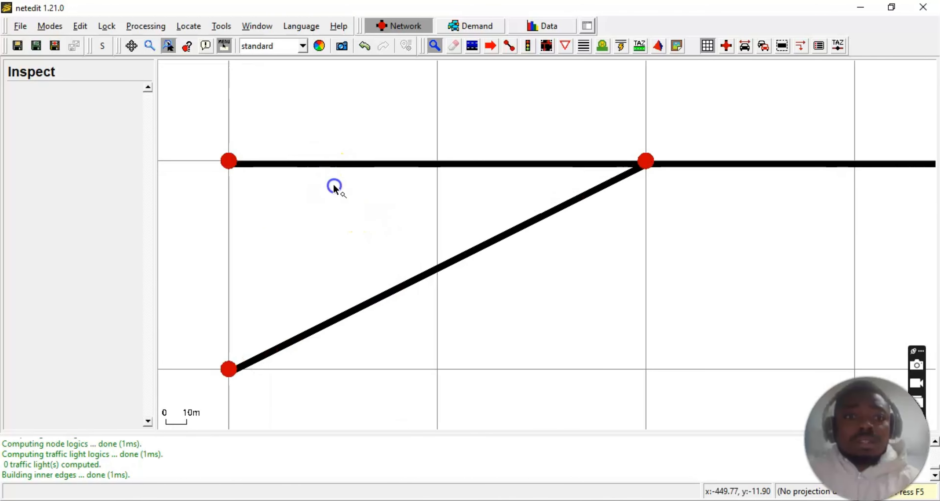
{"action": "scroll", "coordinate": [351, 195], "scroll_direction": "up", "scroll_amount": 3}
{"action": "left_click_drag", "start_coordinate": [346, 206], "coordinate": [381, 233]}
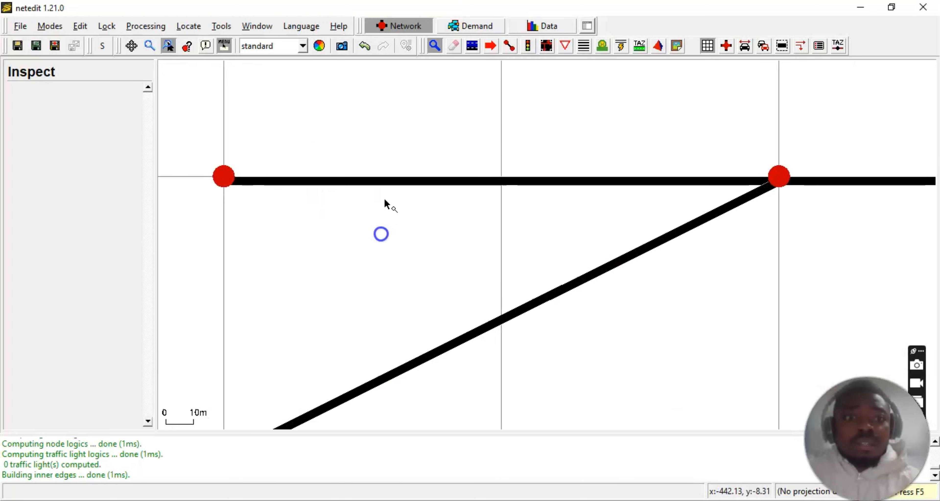
{"action": "left_click", "coordinate": [390, 180]}
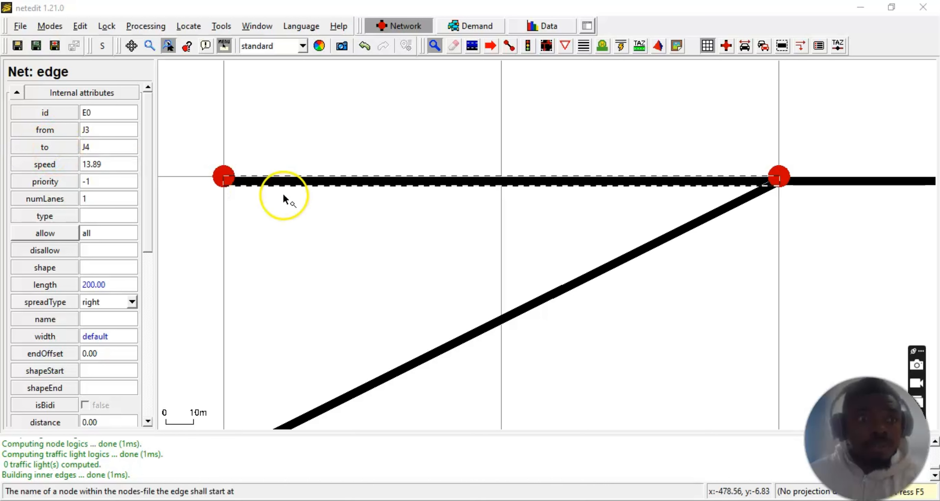
{"action": "left_click", "coordinate": [225, 177]}
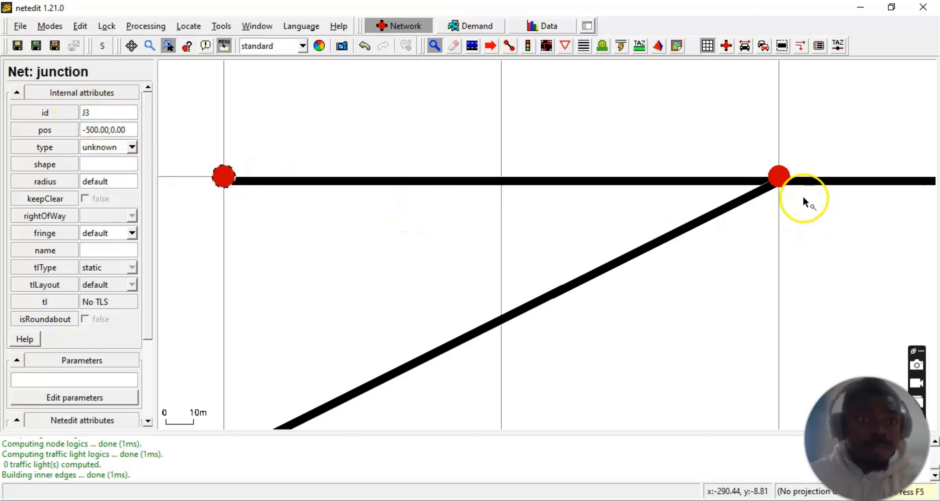
{"action": "left_click", "coordinate": [781, 177]}
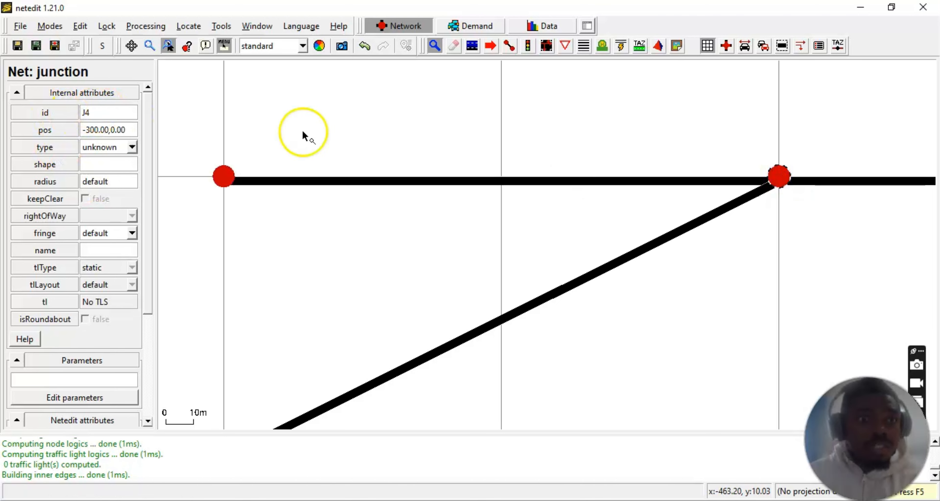
Step: Select the leftmost horizontal edge again and set its number of lanes to 2
{"action": "left_click", "coordinate": [359, 182]}
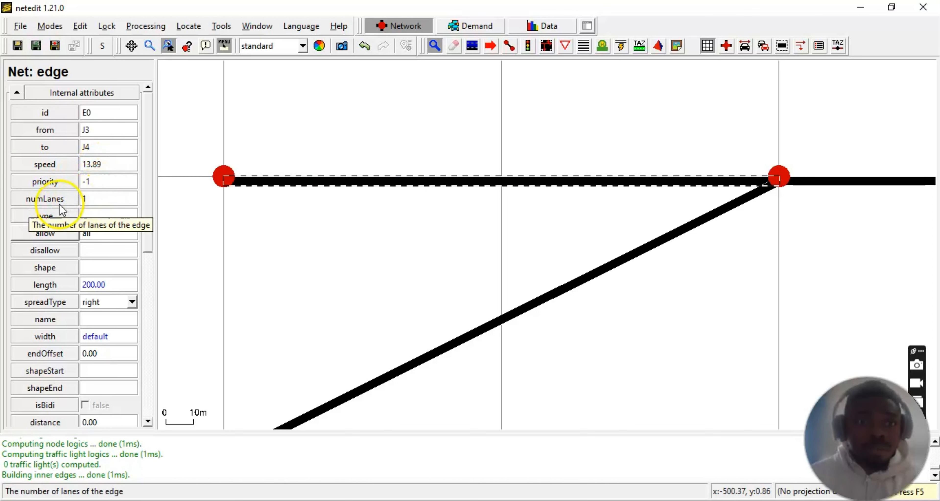
{"action": "scroll", "coordinate": [373, 183], "scroll_direction": "up", "scroll_amount": 1}
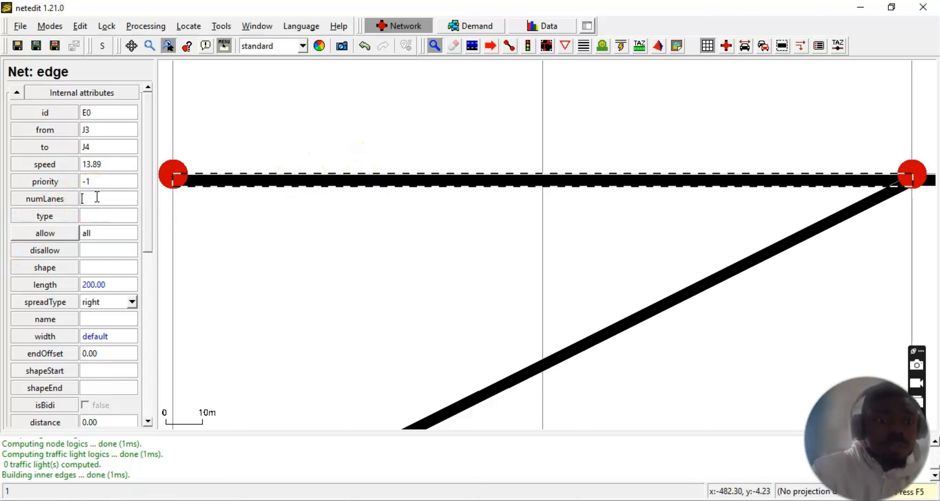
{"action": "left_click", "coordinate": [268, 261]}
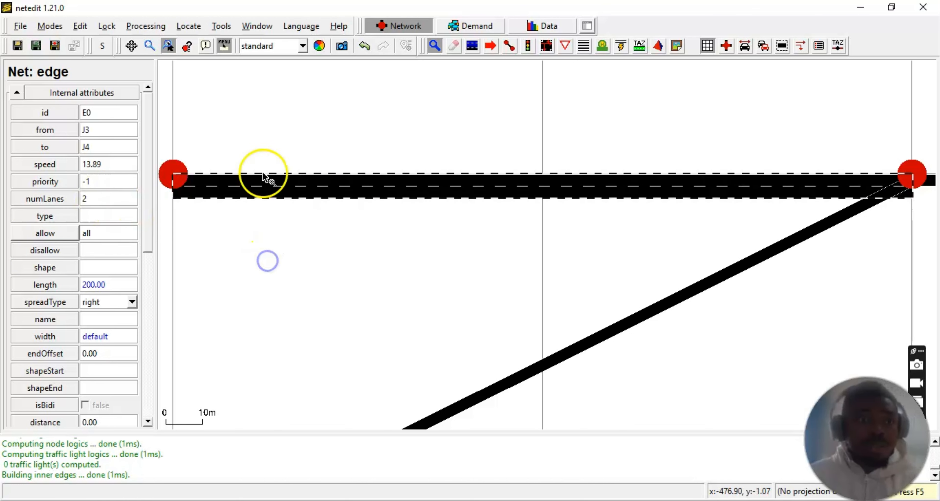
Step: Set the number of lanes of the leftmost horizontal edge to 4
{"action": "left_click", "coordinate": [121, 196]}
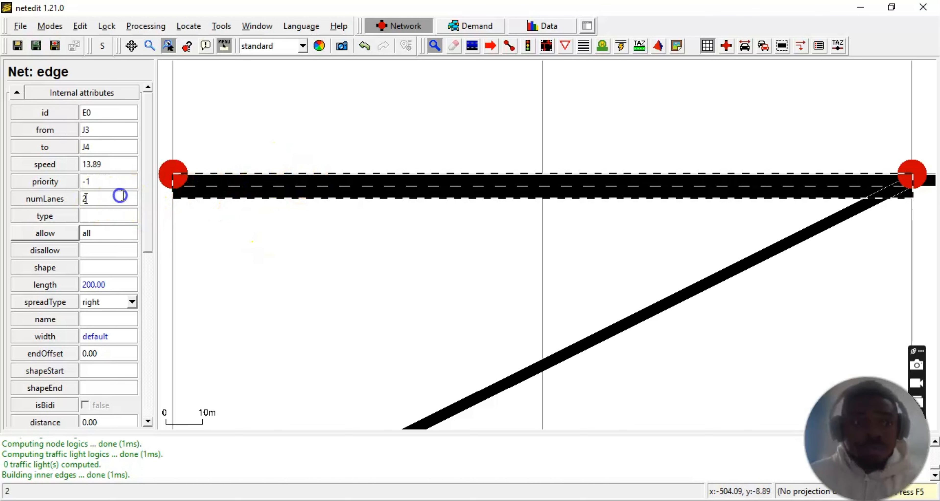
{"action": "type", "text": "4"}
{"action": "left_click", "coordinate": [212, 219]}
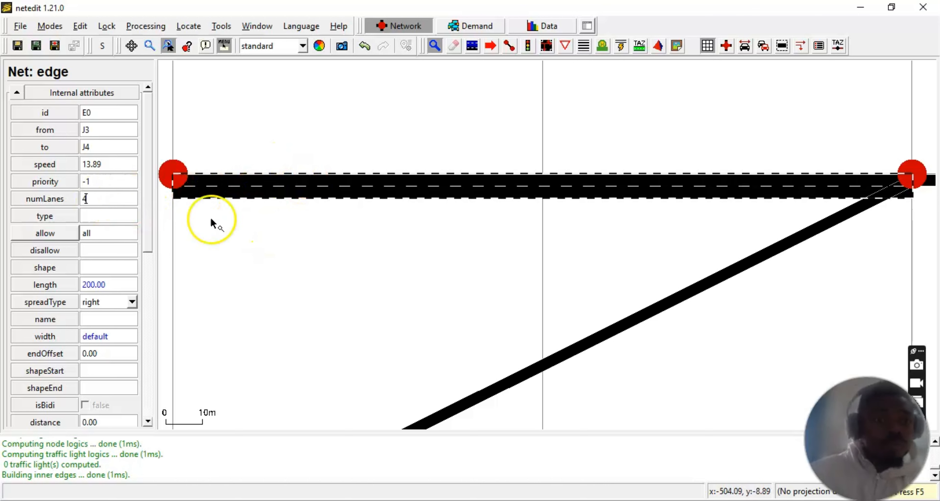
{"action": "left_click", "coordinate": [451, 284]}
{"action": "left_click", "coordinate": [452, 203]}
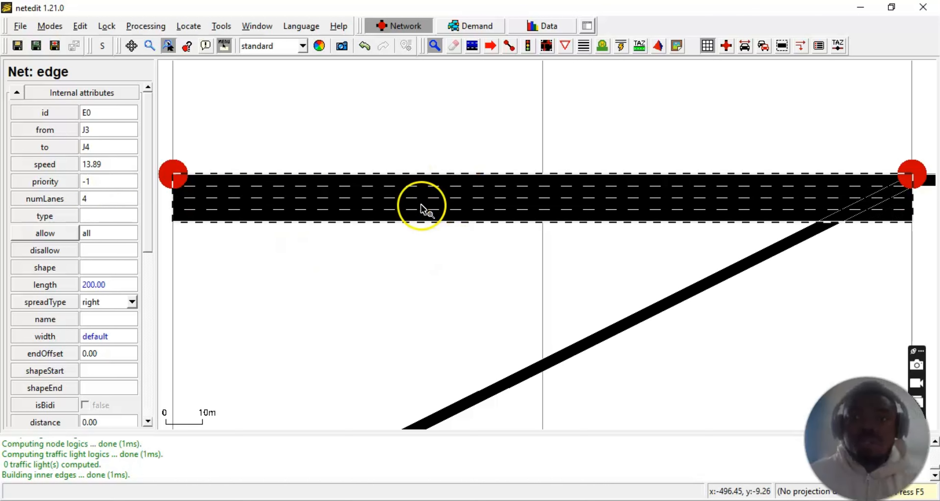
Step: Set the number of lanes of the leftmost horizontal edge back to 2 and look over its remaining attributes
{"action": "left_click", "coordinate": [114, 199]}
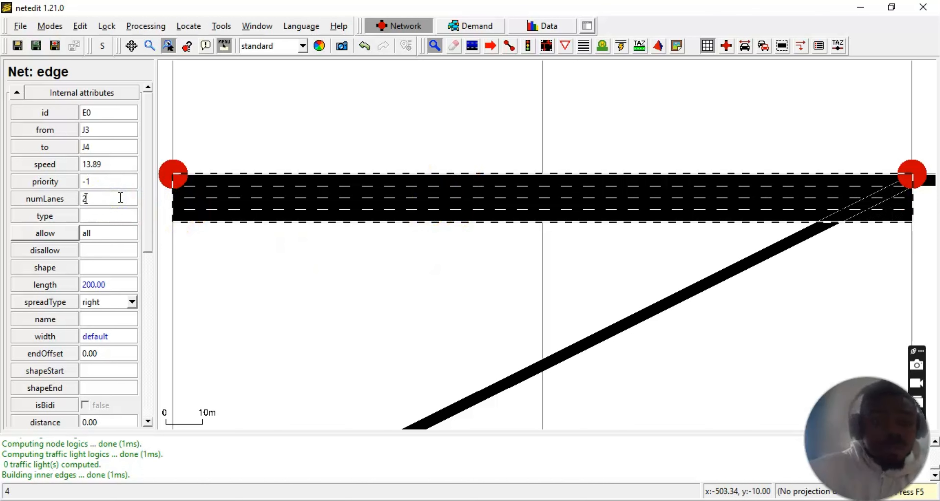
{"action": "left_click", "coordinate": [286, 347]}
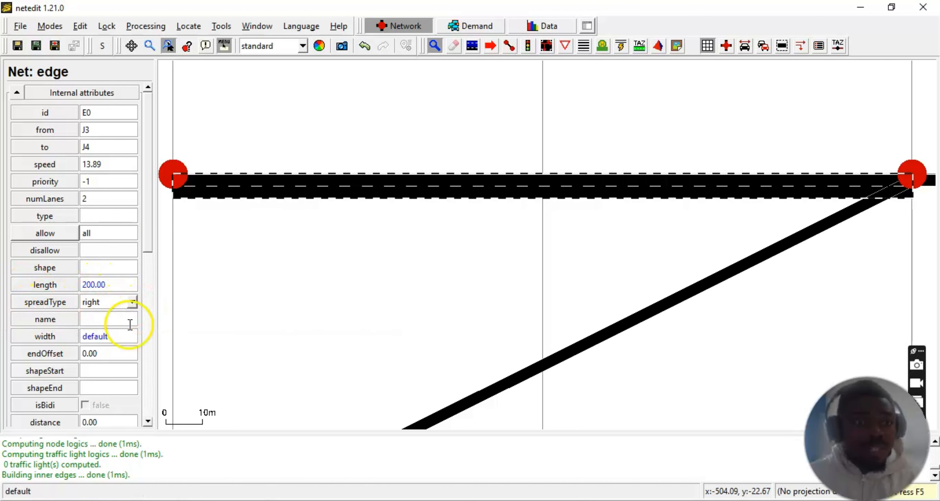
{"action": "scroll", "coordinate": [128, 340], "scroll_direction": "down", "scroll_amount": 1}
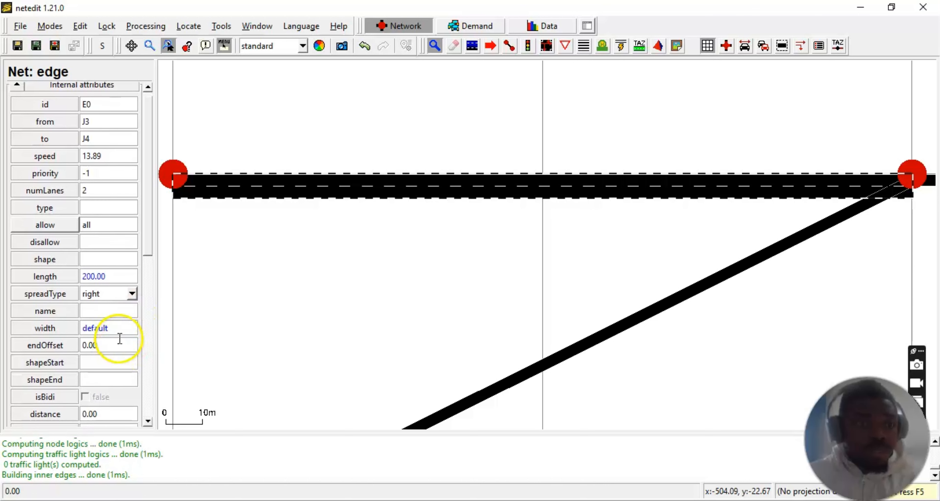
{"action": "scroll", "coordinate": [119, 288], "scroll_direction": "up", "scroll_amount": 1}
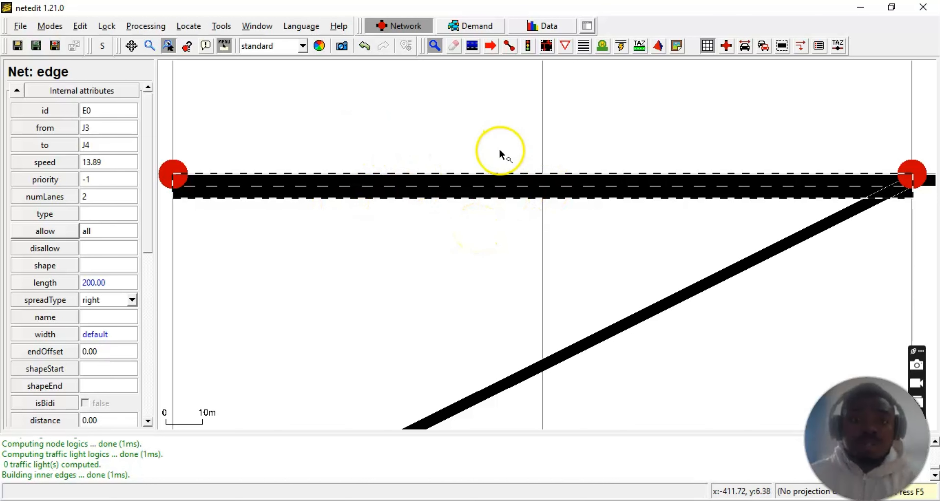
Step: Select the long middle edge between the two inner junctions and set its number of lanes to 3
{"action": "scroll", "coordinate": [507, 254], "scroll_direction": "down", "scroll_amount": 2}
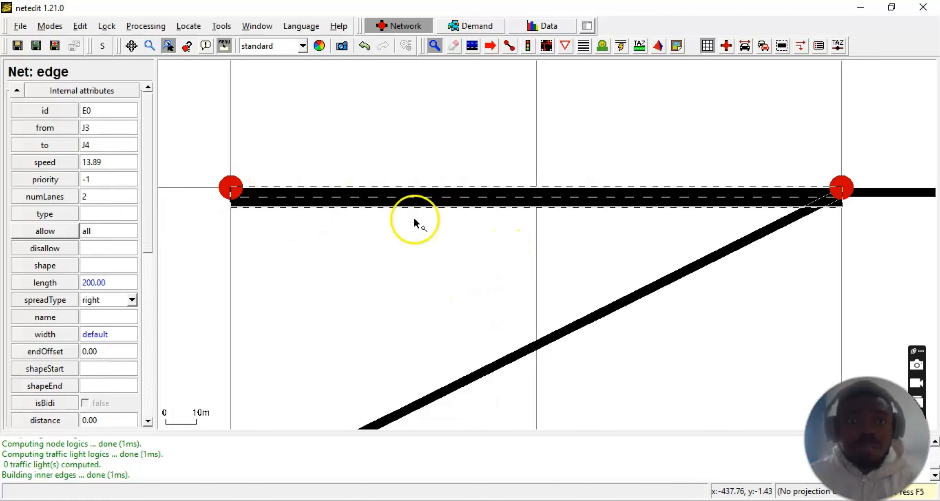
{"action": "scroll", "coordinate": [761, 295], "scroll_direction": "down", "scroll_amount": 3}
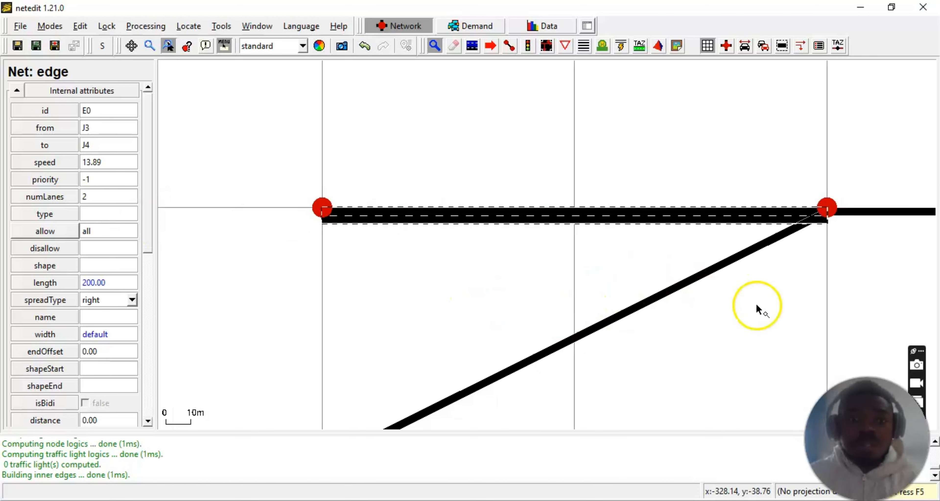
{"action": "left_click_drag", "start_coordinate": [747, 321], "coordinate": [434, 292]}
{"action": "scroll", "coordinate": [659, 301], "scroll_direction": "down", "scroll_amount": 5}
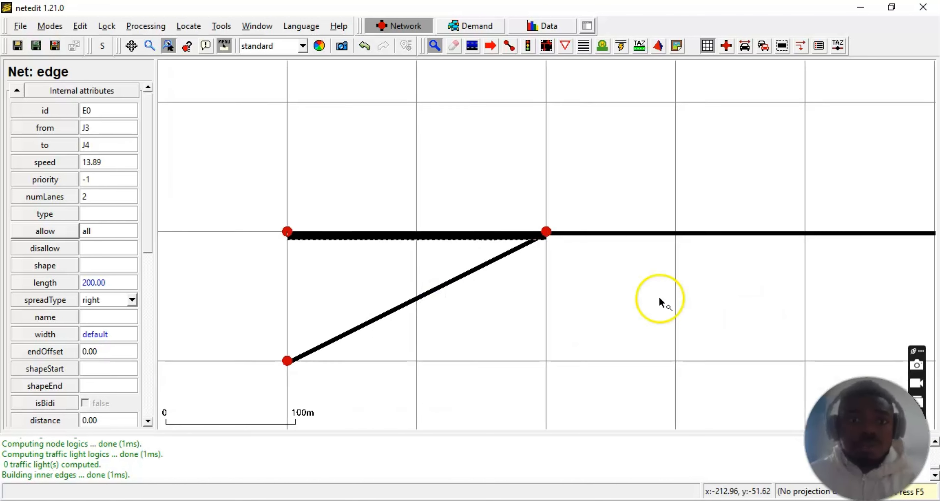
{"action": "left_click_drag", "start_coordinate": [641, 298], "coordinate": [481, 272]}
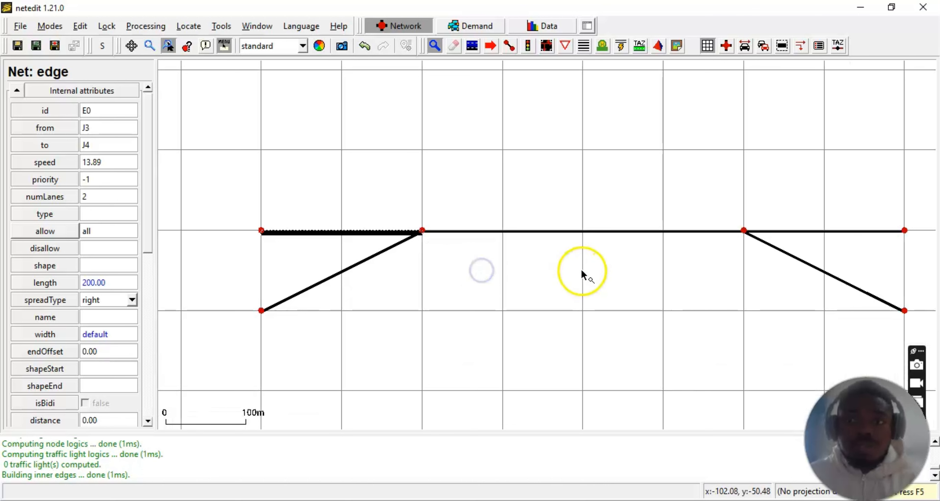
{"action": "scroll", "coordinate": [386, 254], "scroll_direction": "up", "scroll_amount": 2}
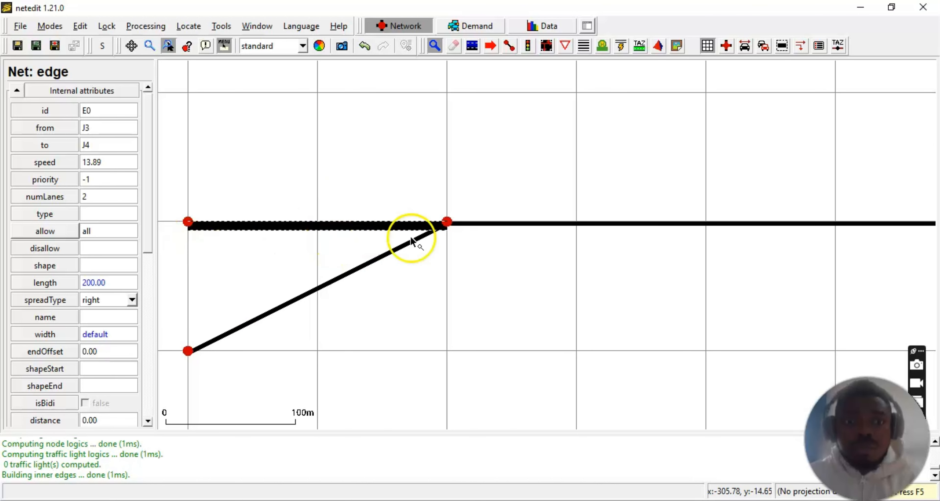
{"action": "scroll", "coordinate": [604, 261], "scroll_direction": "down", "scroll_amount": 1}
{"action": "left_click_drag", "start_coordinate": [688, 297], "coordinate": [657, 289]}
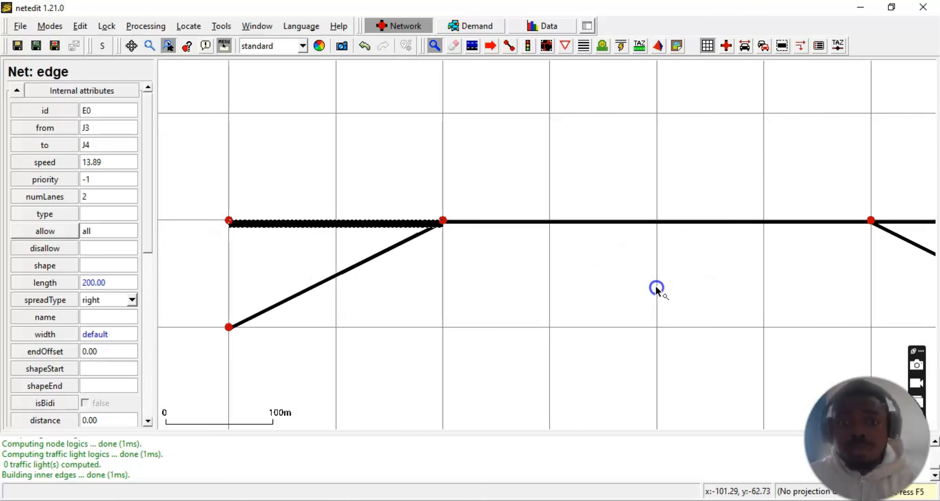
{"action": "scroll", "coordinate": [308, 246], "scroll_direction": "up", "scroll_amount": 2}
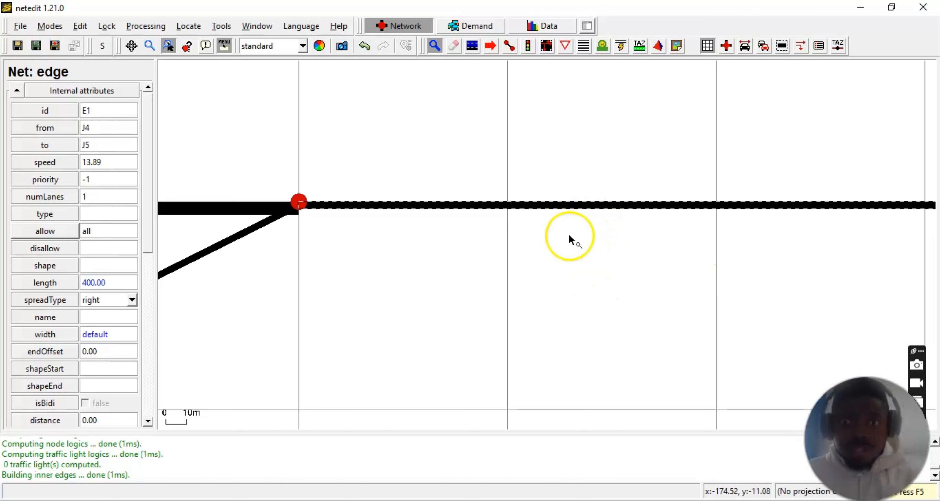
{"action": "right_click", "coordinate": [547, 206]}
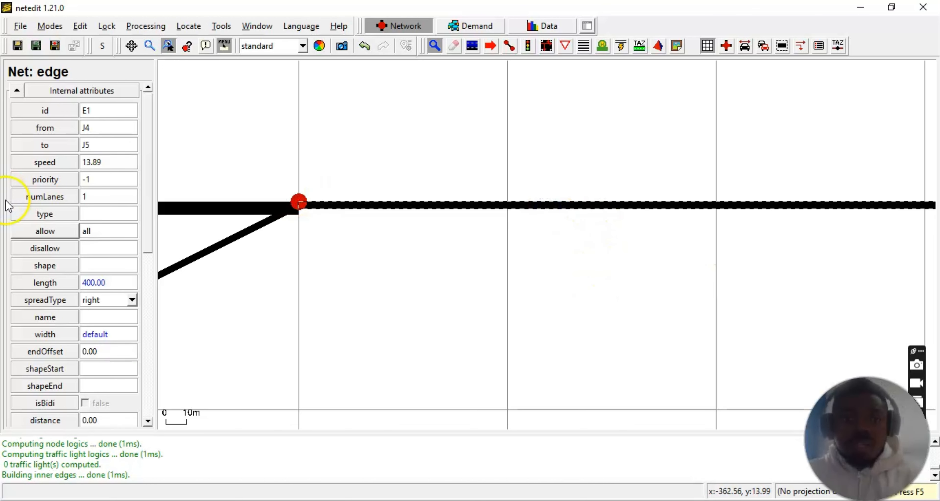
{"action": "double_click", "coordinate": [85, 197]}
{"action": "type", "text": "3"}
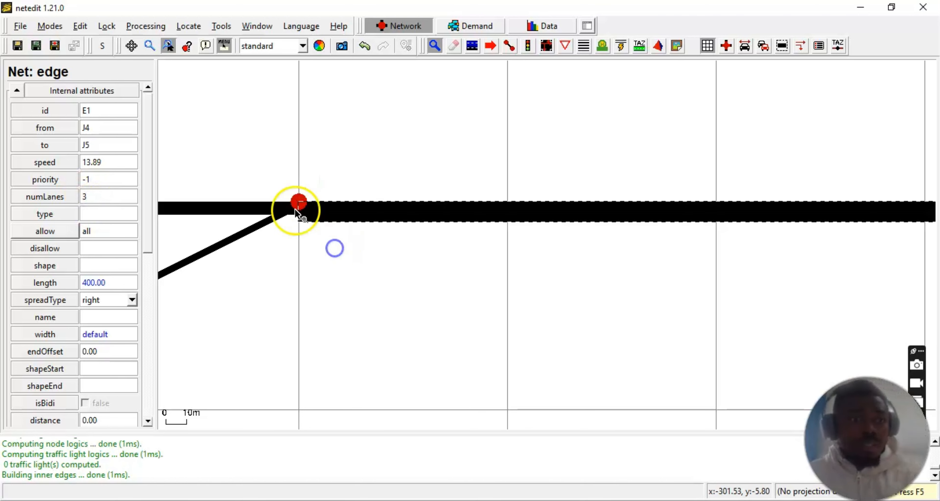
{"action": "scroll", "coordinate": [419, 237], "scroll_direction": "up", "scroll_amount": 2}
{"action": "scroll", "coordinate": [435, 230], "scroll_direction": "up", "scroll_amount": 2}
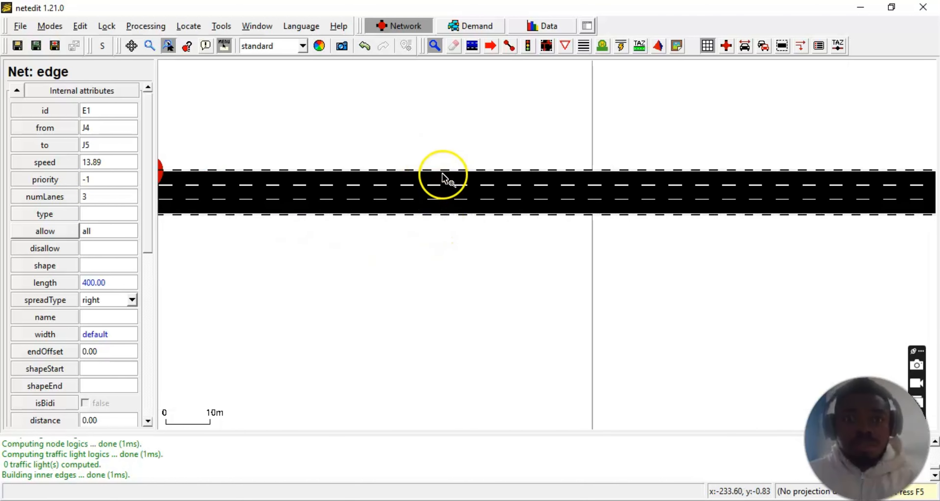
Step: Select the rightmost horizontal edge and set its number of lanes to 2
{"action": "scroll", "coordinate": [498, 241], "scroll_direction": "down", "scroll_amount": 5}
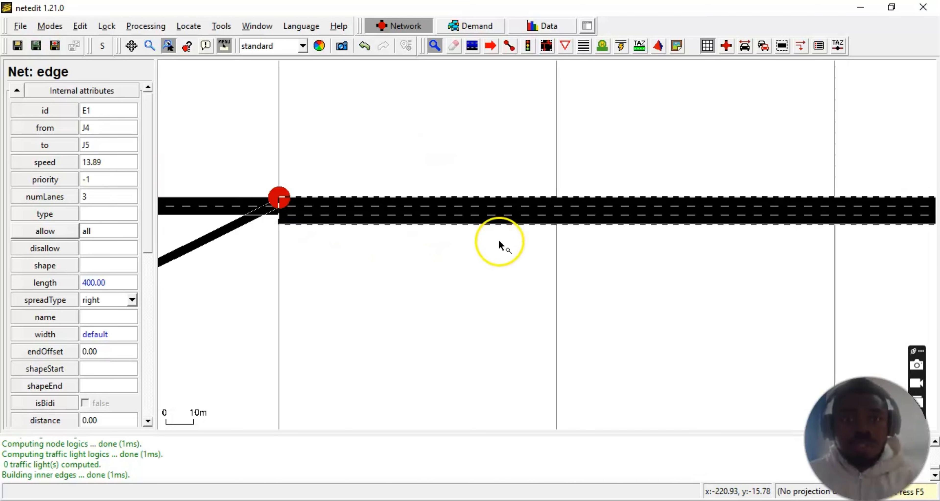
{"action": "scroll", "coordinate": [502, 261], "scroll_direction": "down", "scroll_amount": 3}
{"action": "left_click_drag", "start_coordinate": [733, 318], "coordinate": [374, 293]}
{"action": "scroll", "coordinate": [592, 229], "scroll_direction": "up", "scroll_amount": 4}
{"action": "scroll", "coordinate": [593, 229], "scroll_direction": "up", "scroll_amount": 3}
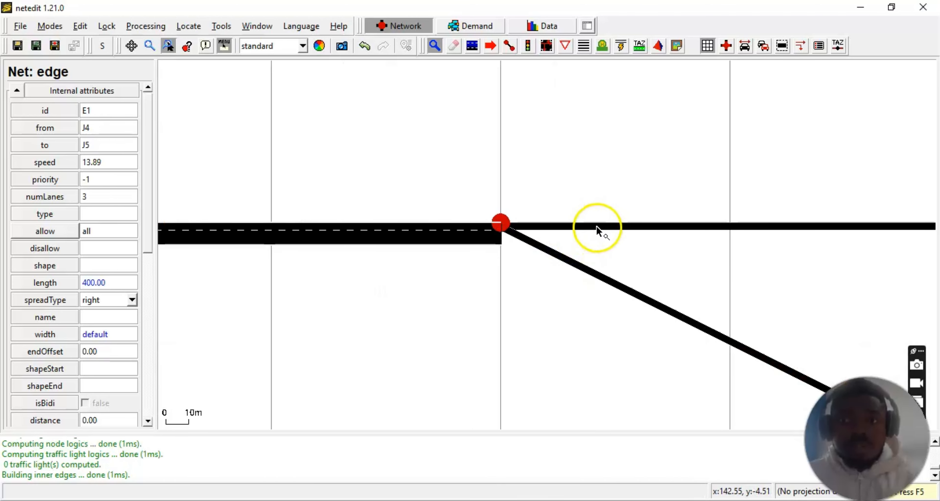
{"action": "scroll", "coordinate": [604, 254], "scroll_direction": "up", "scroll_amount": 1}
{"action": "left_click", "coordinate": [616, 252]}
{"action": "scroll", "coordinate": [616, 253], "scroll_direction": "up", "scroll_amount": 1}
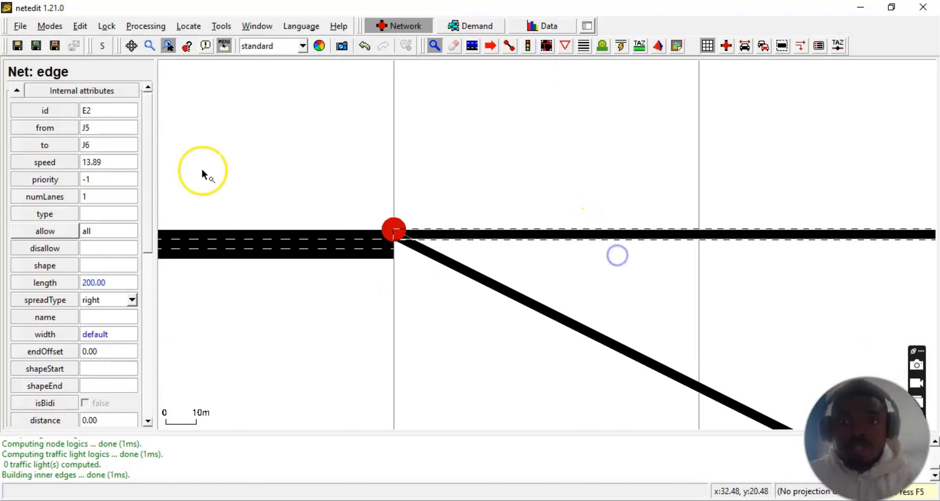
{"action": "left_click", "coordinate": [106, 195]}
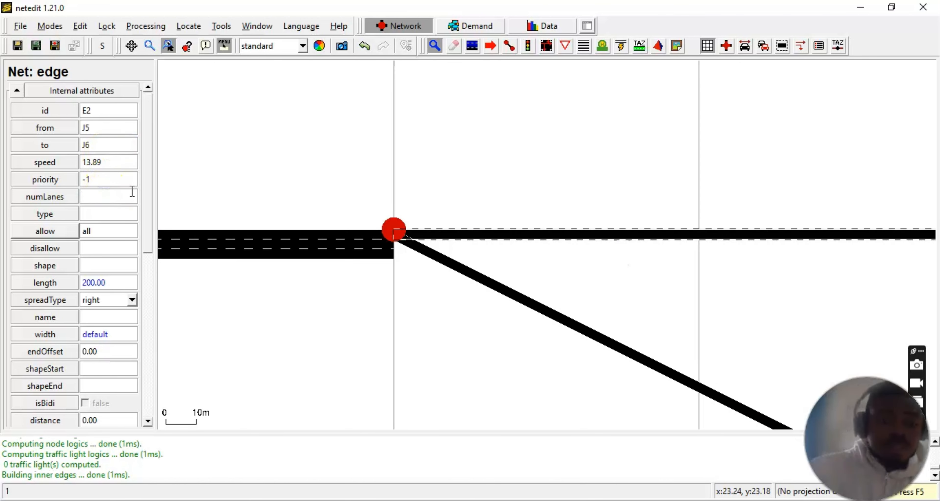
{"action": "left_click", "coordinate": [245, 312]}
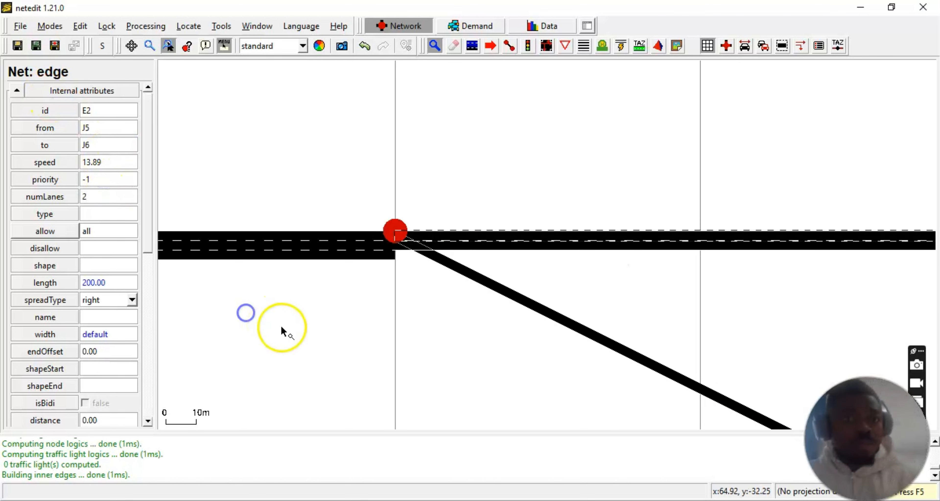
Step: Compare the lanes of the middle edge with the outer horizontal and diagonal edges at both inner junctions
{"action": "scroll", "coordinate": [292, 335], "scroll_direction": "down", "scroll_amount": 3}
{"action": "left_click_drag", "start_coordinate": [269, 333], "coordinate": [531, 278]}
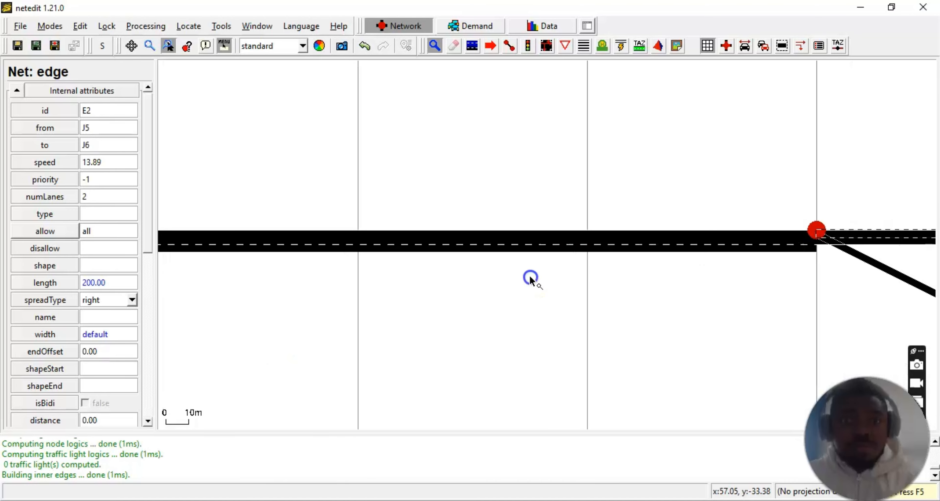
{"action": "left_click_drag", "start_coordinate": [374, 336], "coordinate": [869, 328]}
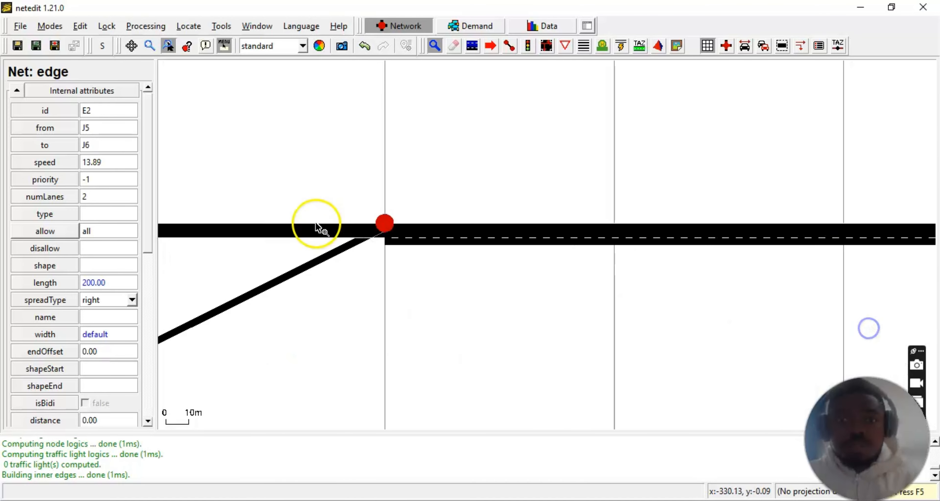
{"action": "left_click", "coordinate": [567, 241]}
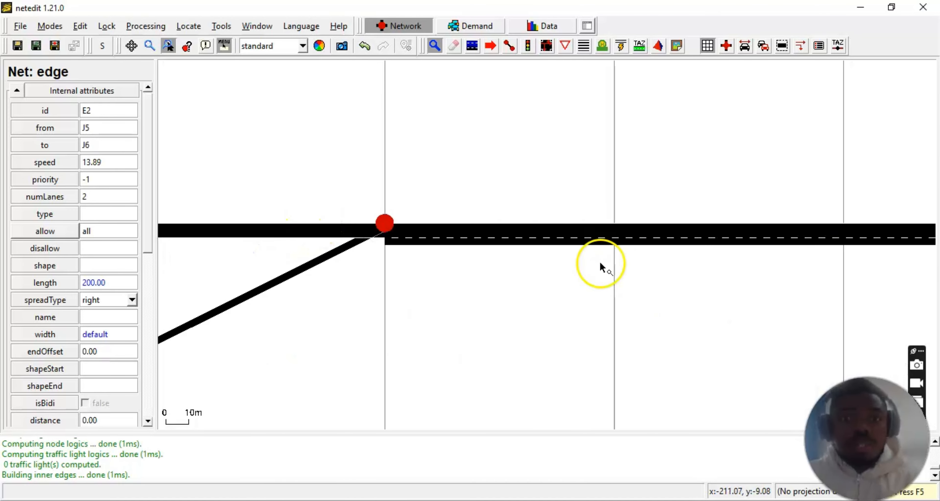
{"action": "left_click_drag", "start_coordinate": [600, 268], "coordinate": [357, 271]}
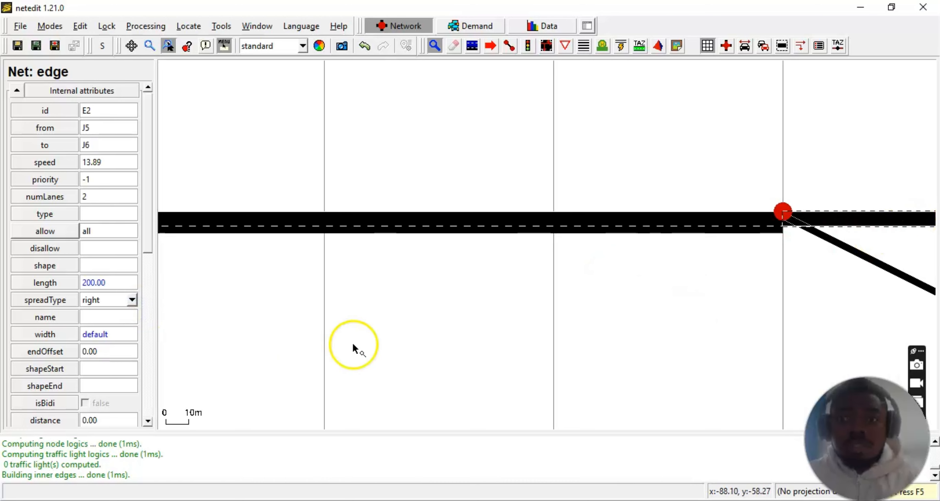
{"action": "left_click_drag", "start_coordinate": [354, 349], "coordinate": [703, 289]}
{"action": "left_click_drag", "start_coordinate": [207, 296], "coordinate": [645, 331]}
{"action": "scroll", "coordinate": [645, 331], "scroll_direction": "down", "scroll_amount": 3}
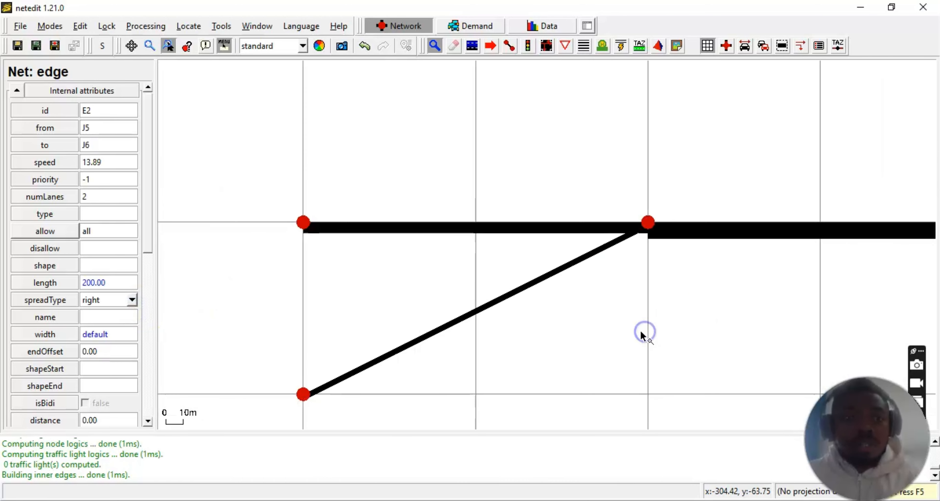
{"action": "scroll", "coordinate": [641, 332], "scroll_direction": "down", "scroll_amount": 2}
{"action": "left_click_drag", "start_coordinate": [534, 343], "coordinate": [367, 273]}
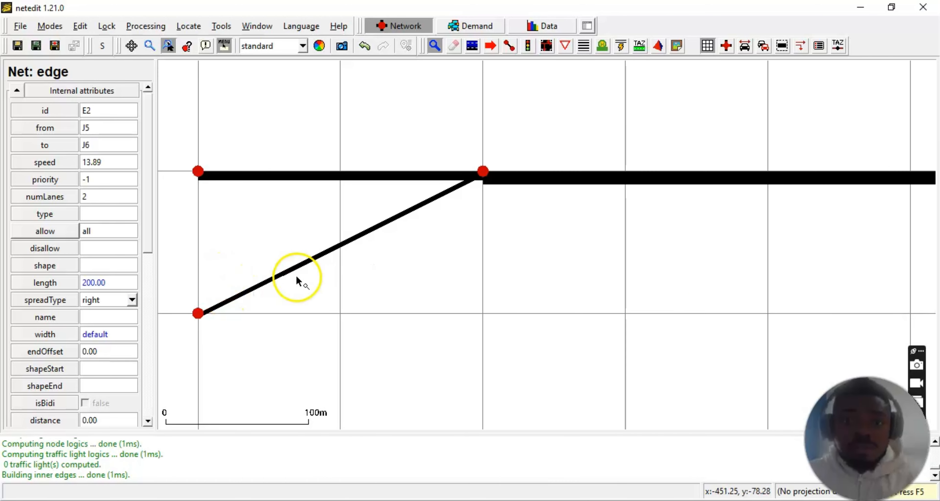
{"action": "left_click_drag", "start_coordinate": [868, 283], "coordinate": [414, 271]}
{"action": "left_click_drag", "start_coordinate": [598, 271], "coordinate": [590, 273]}
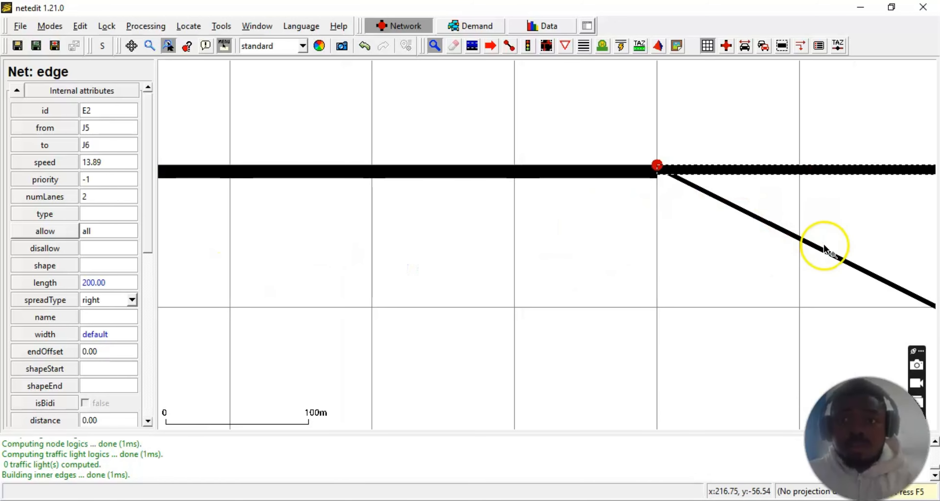
{"action": "scroll", "coordinate": [823, 246], "scroll_direction": "up", "scroll_amount": 4}
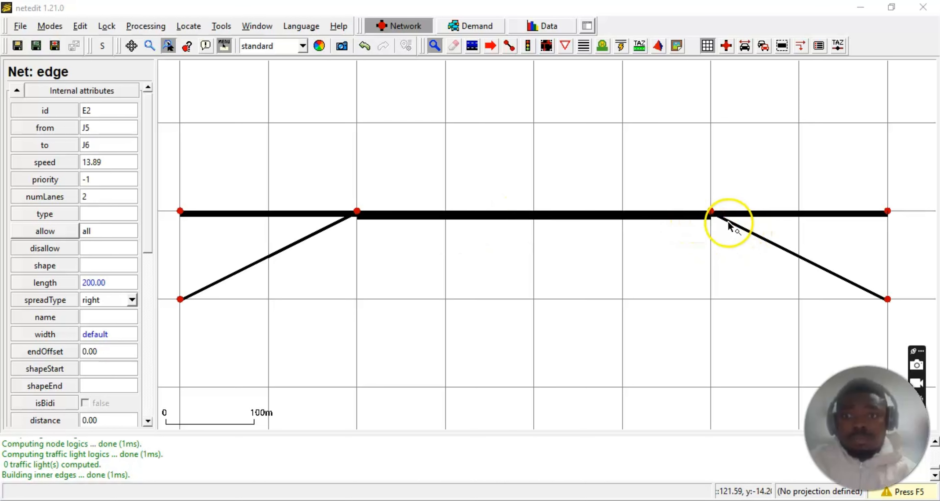
Step: Examine the whole network and the single-lane diagonal edges where they merge into and split from the middle edge
{"action": "scroll", "coordinate": [708, 237], "scroll_direction": "up", "scroll_amount": 1}
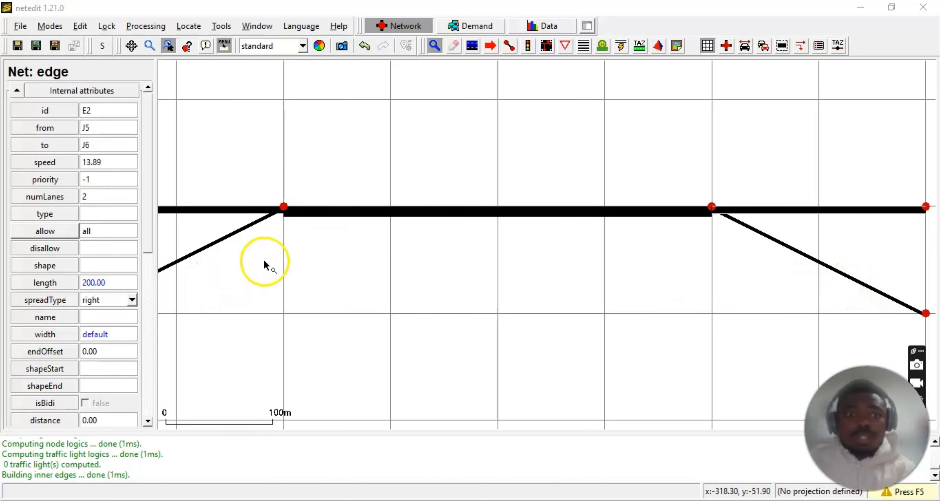
{"action": "scroll", "coordinate": [272, 255], "scroll_direction": "down", "scroll_amount": 1}
{"action": "left_click_drag", "start_coordinate": [229, 301], "coordinate": [353, 313]}
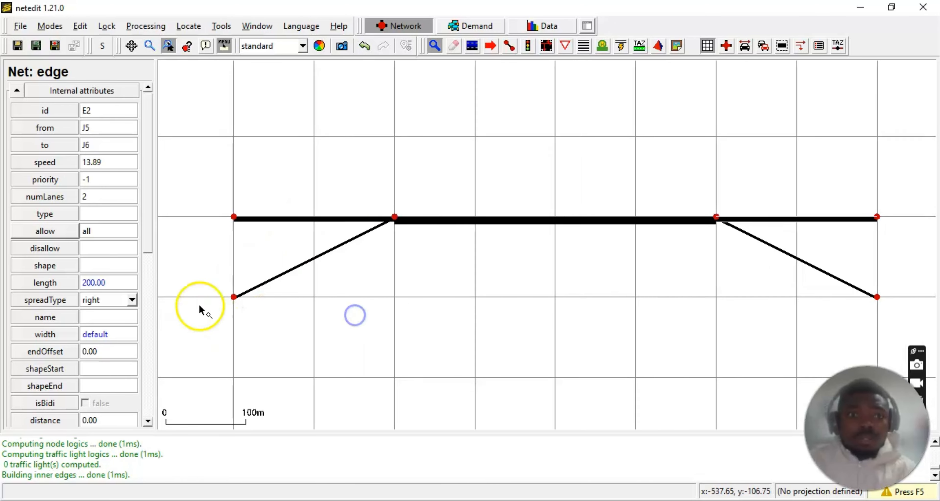
{"action": "scroll", "coordinate": [233, 299], "scroll_direction": "up", "scroll_amount": 6}
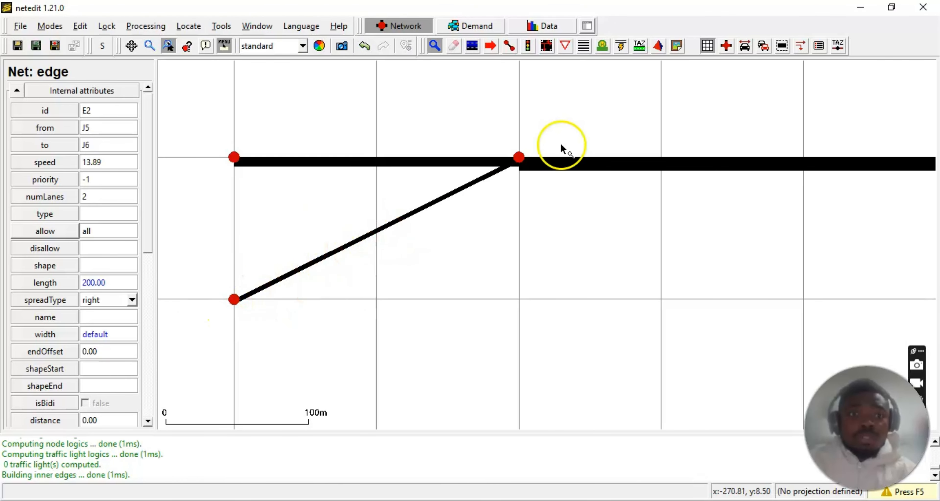
{"action": "scroll", "coordinate": [767, 253], "scroll_direction": "down", "scroll_amount": 2}
{"action": "left_click_drag", "start_coordinate": [796, 248], "coordinate": [458, 271]}
{"action": "left_click_drag", "start_coordinate": [749, 261], "coordinate": [552, 275]}
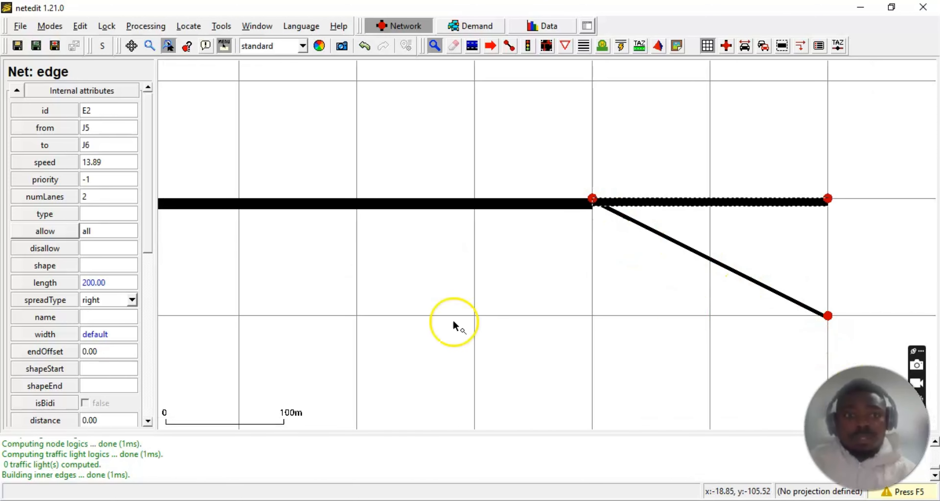
{"action": "left_click_drag", "start_coordinate": [454, 325], "coordinate": [770, 325]}
{"action": "scroll", "coordinate": [440, 289], "scroll_direction": "up", "scroll_amount": 6}
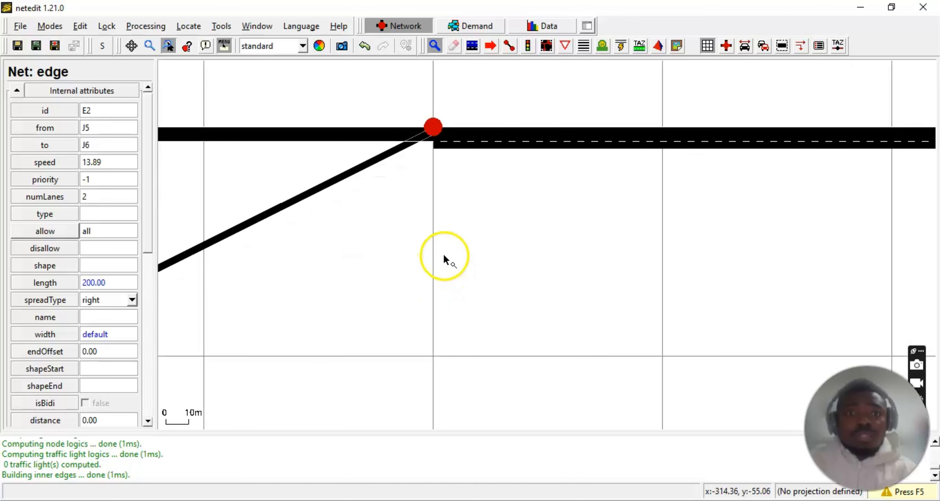
Step: Compare the edge widths at the merging and diverging junctions, including the diagonal edges, and view the full network
{"action": "scroll", "coordinate": [460, 173], "scroll_direction": "up", "scroll_amount": 4}
{"action": "scroll", "coordinate": [467, 180], "scroll_direction": "down", "scroll_amount": 10}
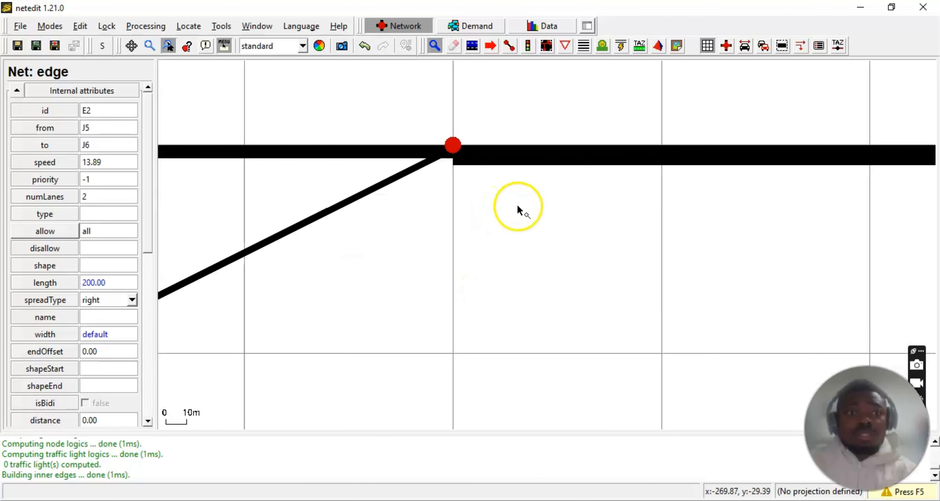
{"action": "scroll", "coordinate": [562, 255], "scroll_direction": "down", "scroll_amount": 1}
{"action": "scroll", "coordinate": [474, 305], "scroll_direction": "up", "scroll_amount": 7}
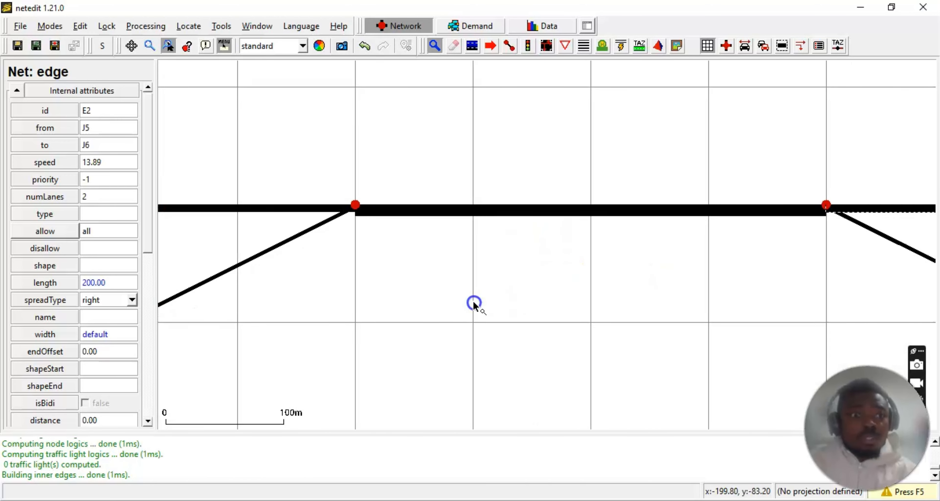
{"action": "scroll", "coordinate": [598, 283], "scroll_direction": "up", "scroll_amount": 3}
{"action": "scroll", "coordinate": [602, 283], "scroll_direction": "up", "scroll_amount": 1}
{"action": "left_click_drag", "start_coordinate": [745, 279], "coordinate": [373, 288]}
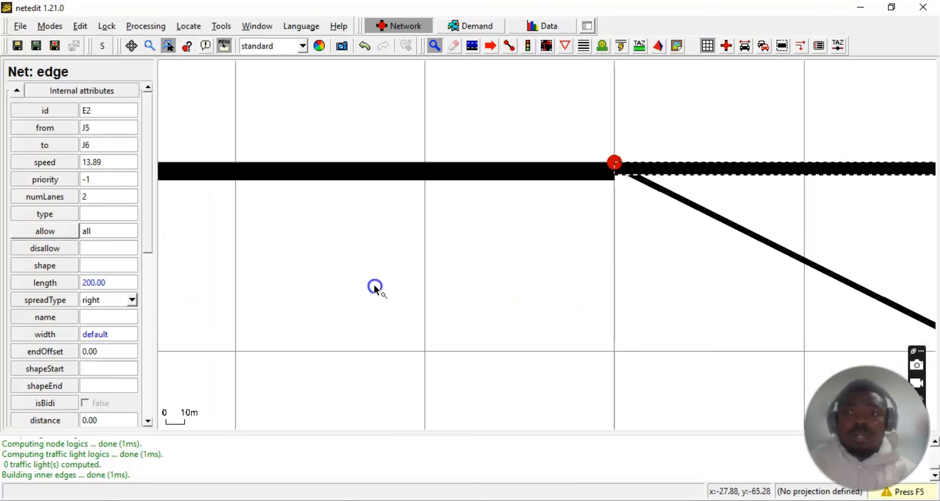
{"action": "scroll", "coordinate": [543, 254], "scroll_direction": "down", "scroll_amount": 3}
{"action": "scroll", "coordinate": [541, 256], "scroll_direction": "down", "scroll_amount": 1}
{"action": "left_click_drag", "start_coordinate": [274, 287], "coordinate": [521, 269]}
{"action": "left_click_drag", "start_coordinate": [619, 292], "coordinate": [412, 298]}
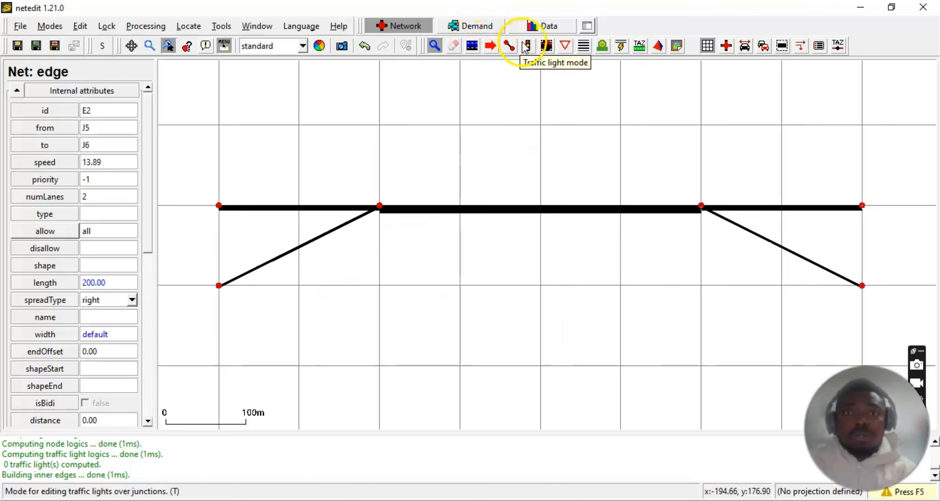
Step: Examine where the horizontal and diagonal edges meet the middle edge at both inner junctions, ending at the western start junctions
{"action": "scroll", "coordinate": [361, 200], "scroll_direction": "up", "scroll_amount": 3}
{"action": "scroll", "coordinate": [371, 202], "scroll_direction": "up", "scroll_amount": 5}
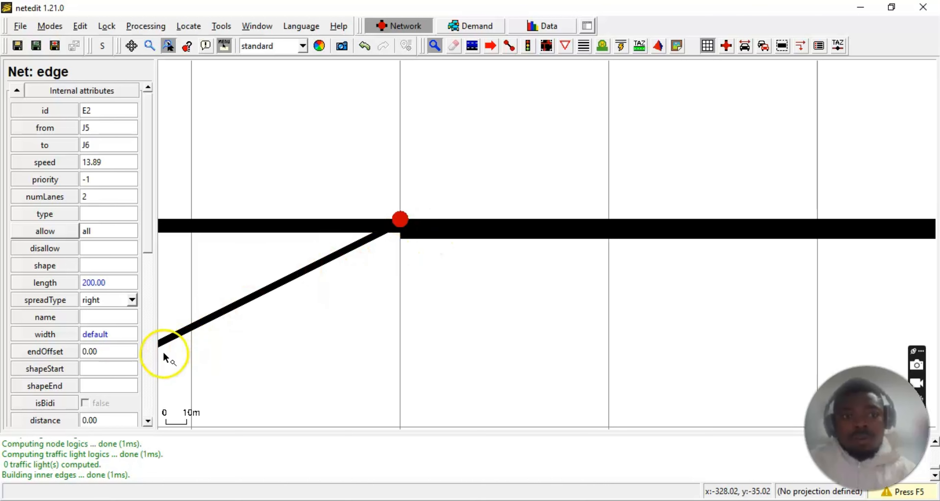
{"action": "left_click_drag", "start_coordinate": [734, 316], "coordinate": [215, 281]}
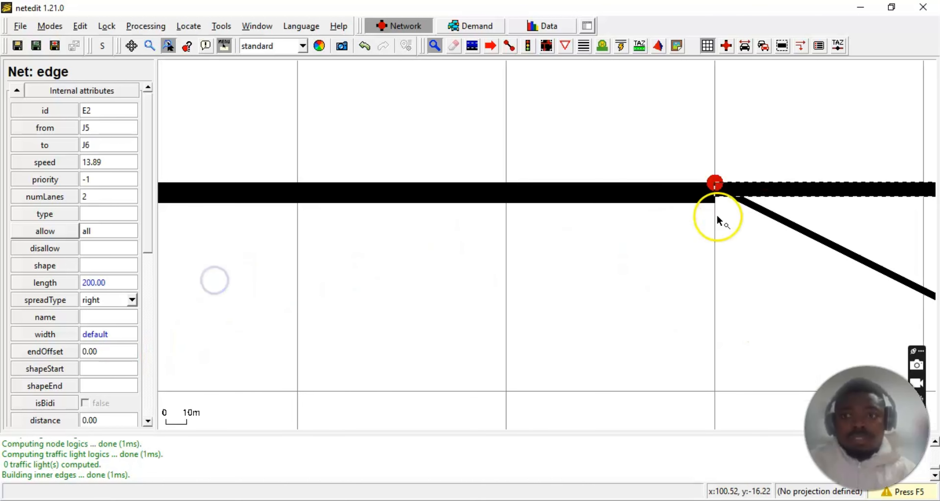
{"action": "left_click_drag", "start_coordinate": [288, 286], "coordinate": [549, 337]}
{"action": "left_click_drag", "start_coordinate": [198, 350], "coordinate": [608, 333]}
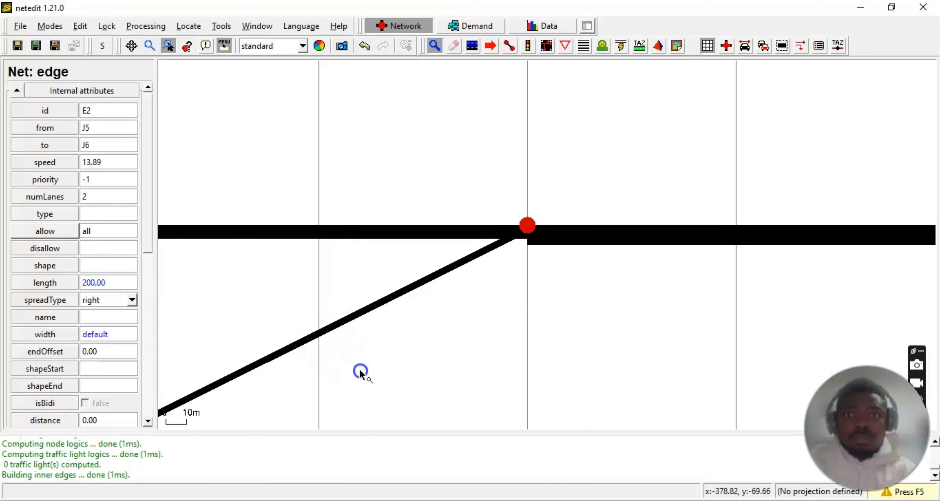
{"action": "left_click_drag", "start_coordinate": [361, 372], "coordinate": [516, 324]}
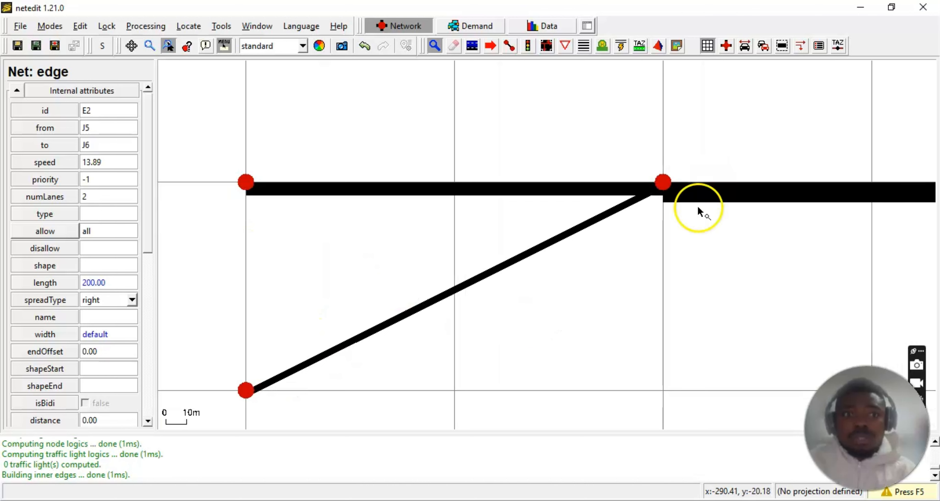
Step: Start editing lane connections and examine the connections at the junction where the diagonal edge merges into the middle edge
{"action": "left_click", "coordinate": [546, 46]}
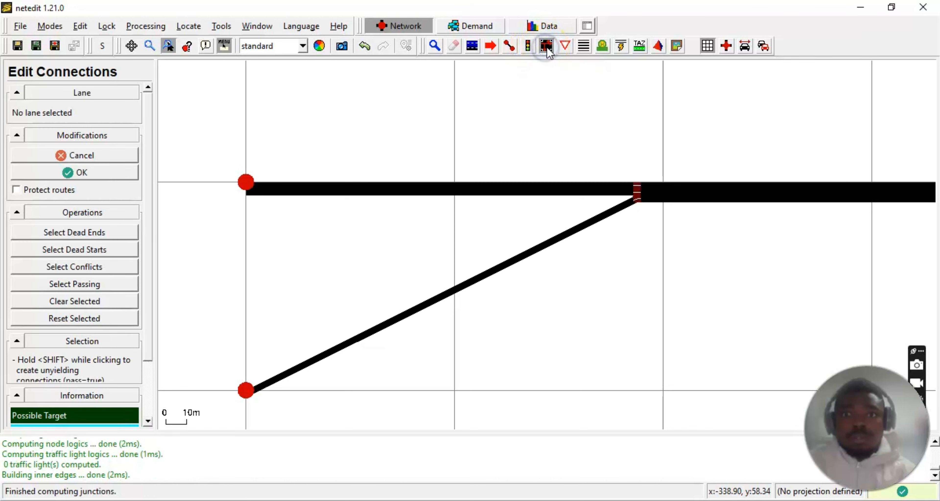
{"action": "scroll", "coordinate": [625, 308], "scroll_direction": "up", "scroll_amount": 5}
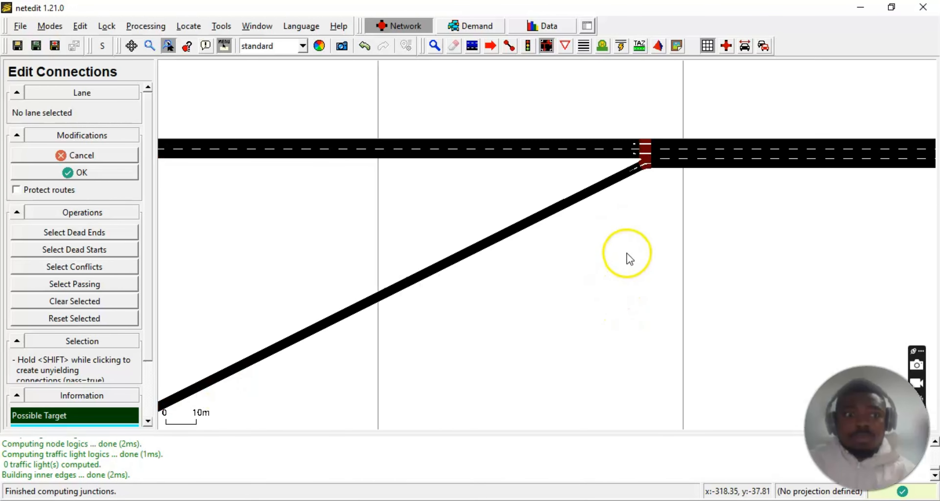
{"action": "left_click_drag", "start_coordinate": [641, 279], "coordinate": [512, 313]}
{"action": "scroll", "coordinate": [534, 252], "scroll_direction": "up", "scroll_amount": 3}
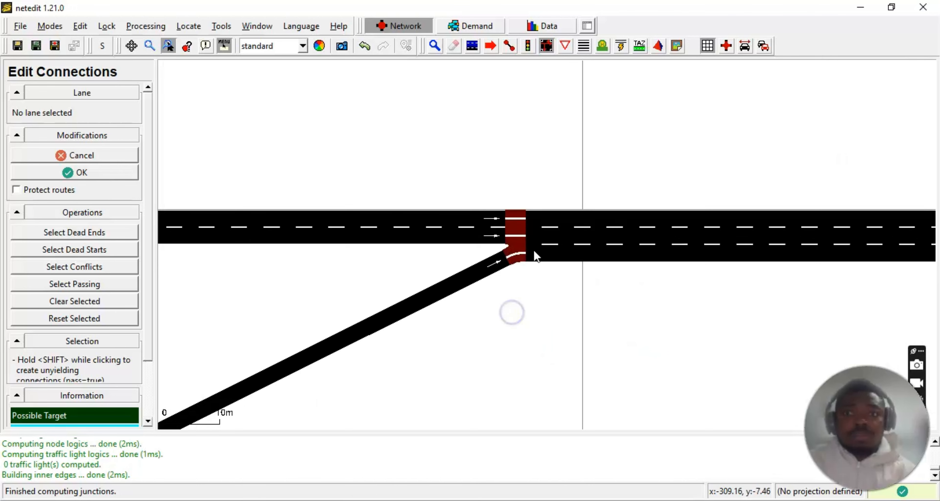
{"action": "left_click_drag", "start_coordinate": [454, 330], "coordinate": [485, 403]}
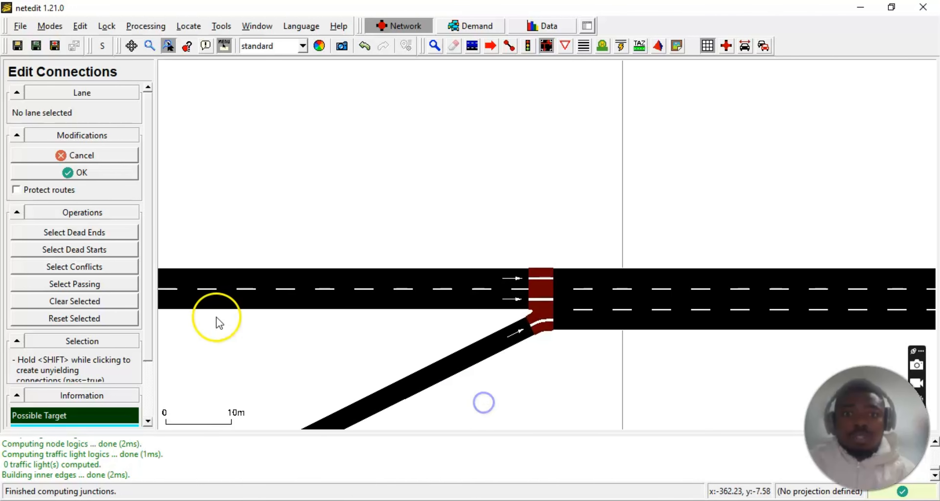
Step: Trace the two-lane incoming horizontal edge from its start junction through the merge into the middle edge
{"action": "left_click_drag", "start_coordinate": [216, 322], "coordinate": [684, 300]}
{"action": "left_click_drag", "start_coordinate": [624, 315], "coordinate": [64, 297]}
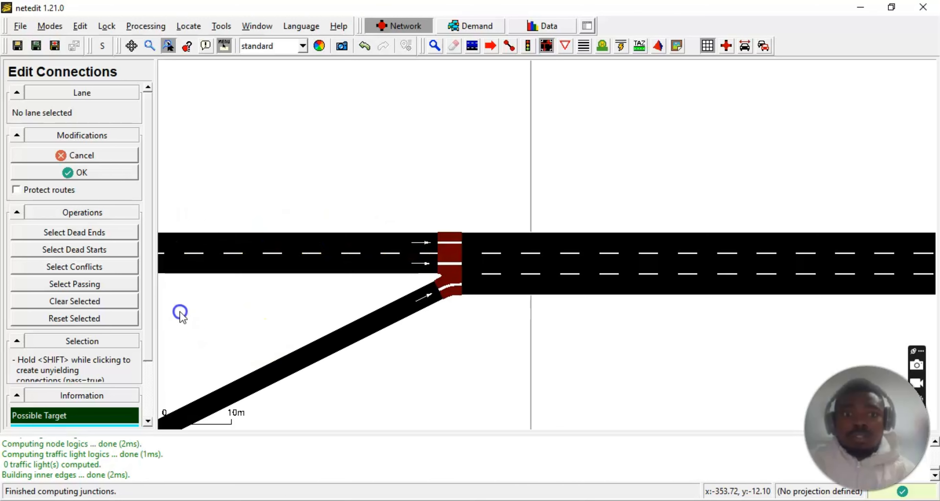
{"action": "left_click_drag", "start_coordinate": [180, 314], "coordinate": [809, 342]}
{"action": "left_click_drag", "start_coordinate": [346, 357], "coordinate": [506, 344]}
{"action": "scroll", "coordinate": [657, 355], "scroll_direction": "down", "scroll_amount": 3}
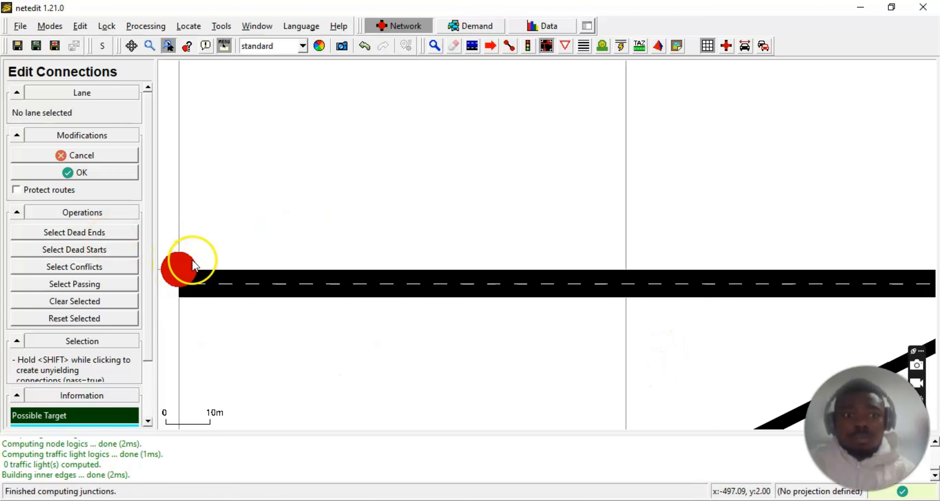
{"action": "left_click_drag", "start_coordinate": [612, 388], "coordinate": [309, 353]}
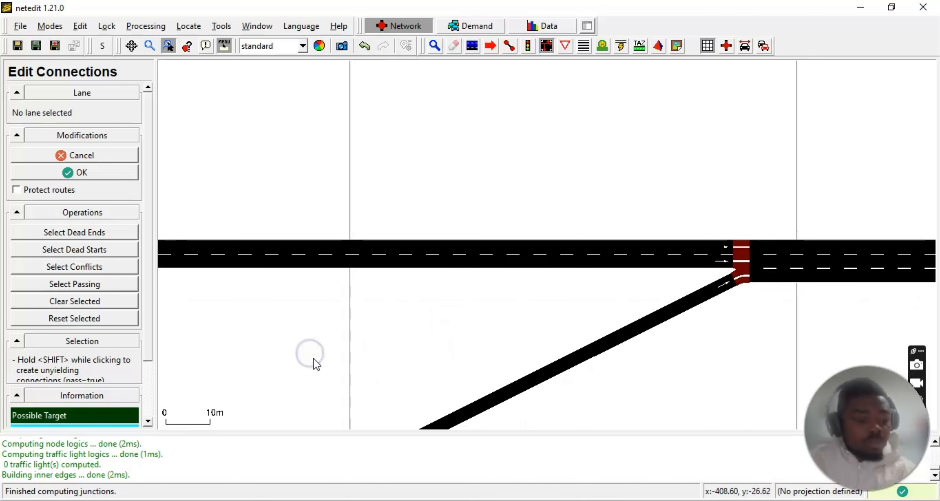
{"action": "left_click_drag", "start_coordinate": [380, 367], "coordinate": [174, 323]}
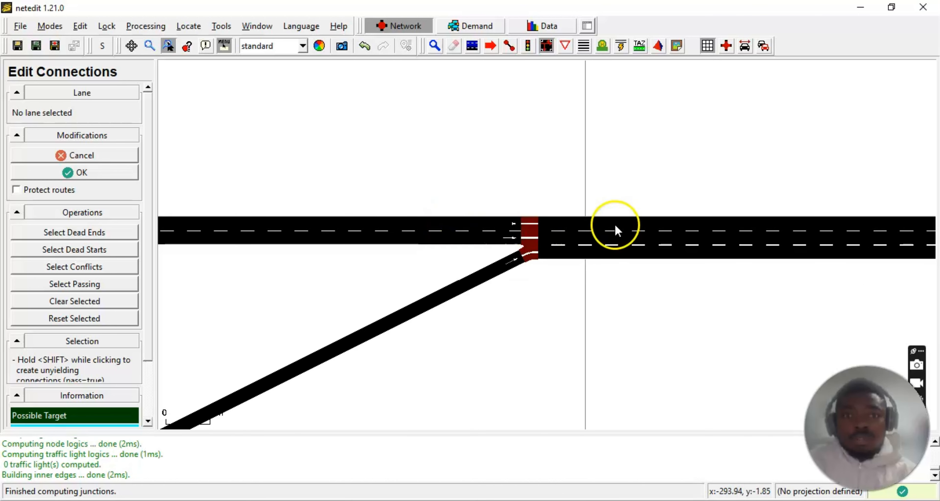
Step: Trace the single-lane incoming diagonal edge from its start junction to its lane connection at the merge
{"action": "scroll", "coordinate": [544, 283], "scroll_direction": "up", "scroll_amount": 1}
{"action": "left_click_drag", "start_coordinate": [420, 290], "coordinate": [691, 187]}
{"action": "left_click_drag", "start_coordinate": [330, 275], "coordinate": [613, 139]}
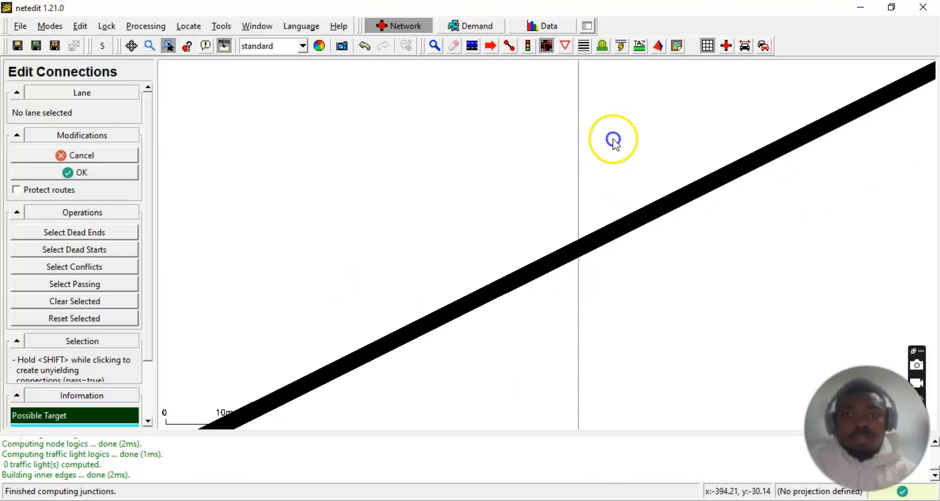
{"action": "scroll", "coordinate": [356, 299], "scroll_direction": "down", "scroll_amount": 2}
{"action": "left_click_drag", "start_coordinate": [407, 420], "coordinate": [544, 296]}
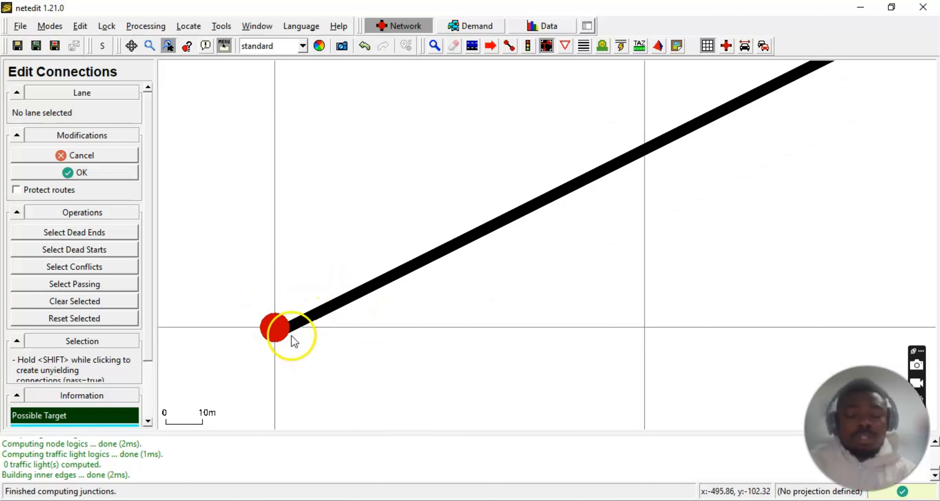
{"action": "left_click_drag", "start_coordinate": [505, 253], "coordinate": [161, 470]}
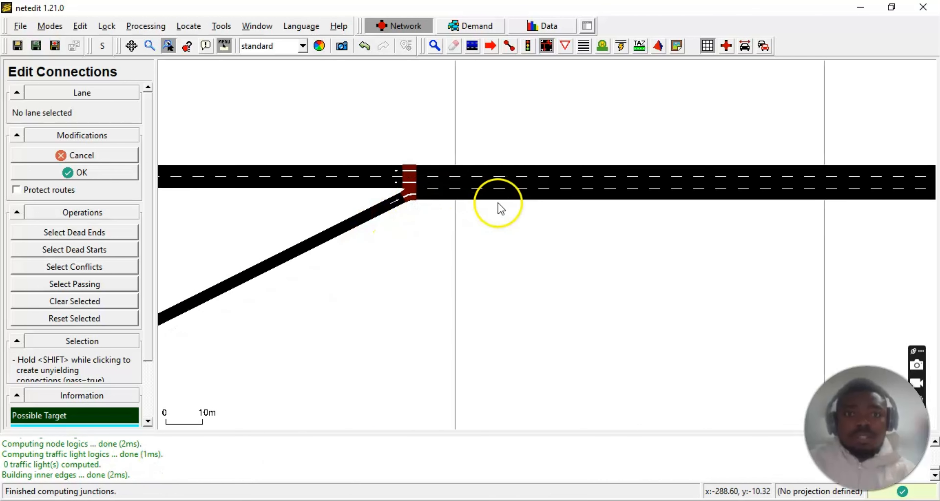
{"action": "scroll", "coordinate": [420, 226], "scroll_direction": "up", "scroll_amount": 3}
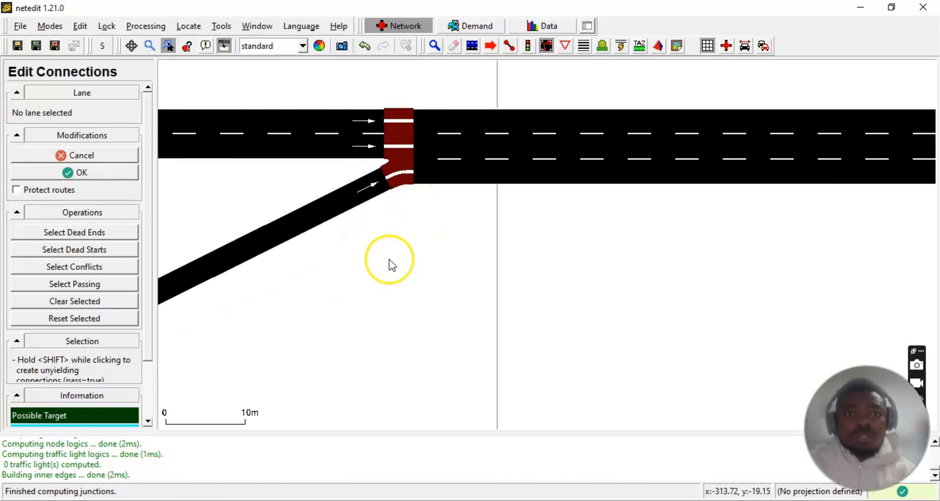
{"action": "left_click_drag", "start_coordinate": [390, 260], "coordinate": [436, 357]}
{"action": "scroll", "coordinate": [591, 305], "scroll_direction": "down", "scroll_amount": 5}
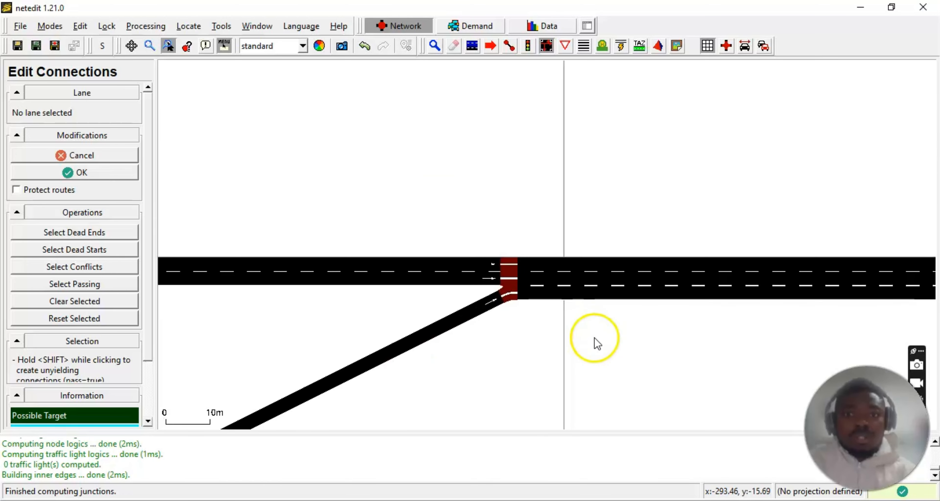
Step: Examine the lane connections at the junction where the middle edge splits into the outgoing horizontal and diagonal edges
{"action": "scroll", "coordinate": [566, 317], "scroll_direction": "down", "scroll_amount": 4}
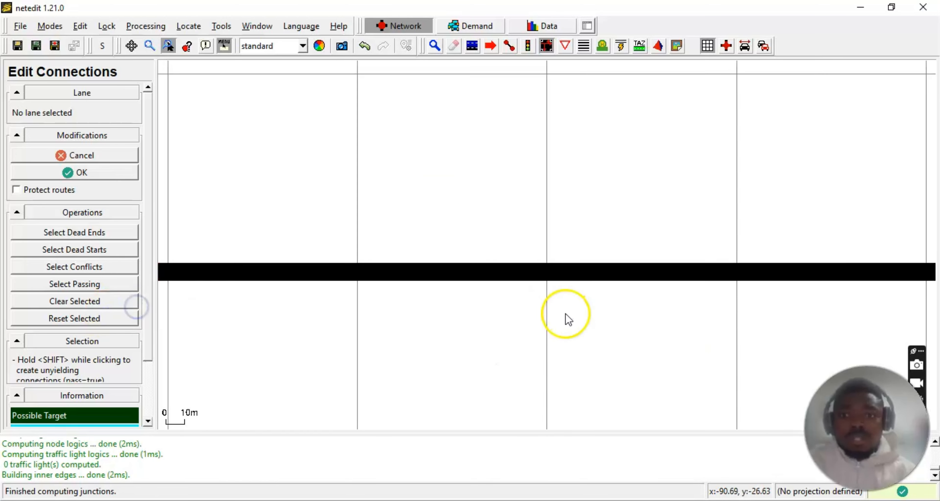
{"action": "left_click_drag", "start_coordinate": [708, 319], "coordinate": [371, 273]}
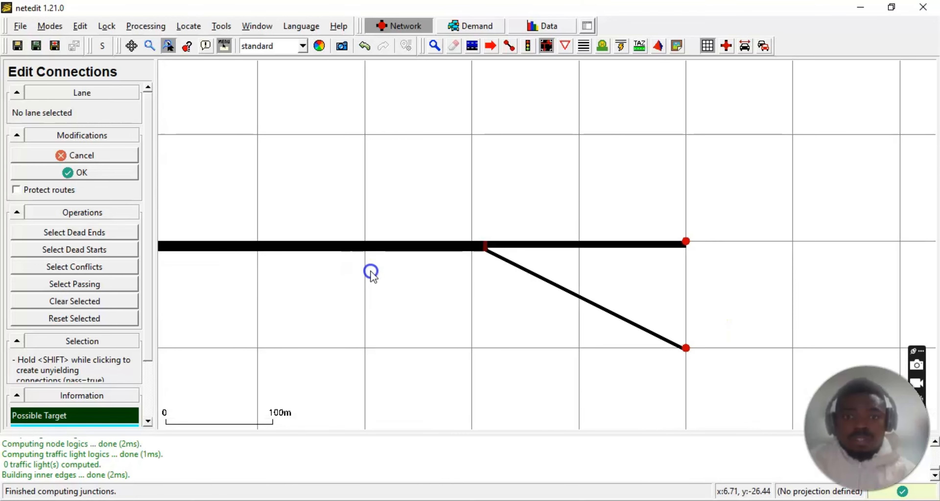
{"action": "scroll", "coordinate": [451, 273], "scroll_direction": "up", "scroll_amount": 2}
{"action": "scroll", "coordinate": [460, 277], "scroll_direction": "up", "scroll_amount": 5}
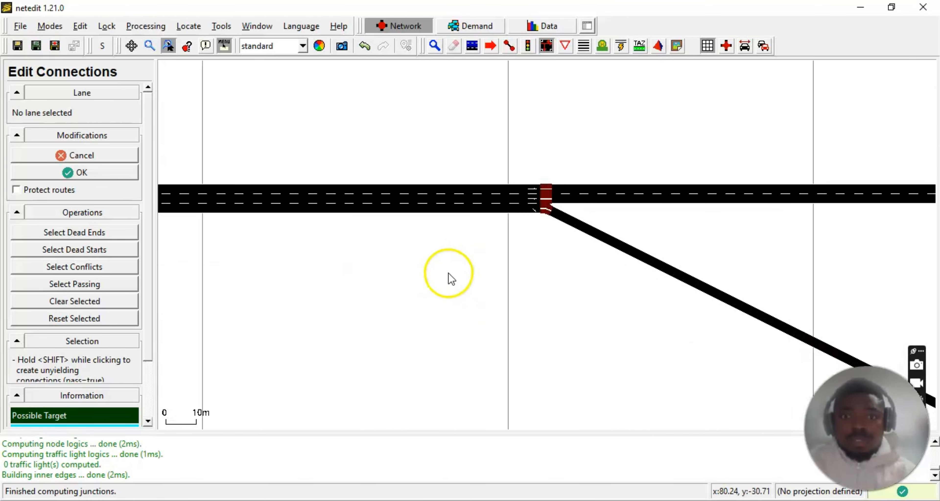
{"action": "left_click_drag", "start_coordinate": [476, 188], "coordinate": [479, 367]}
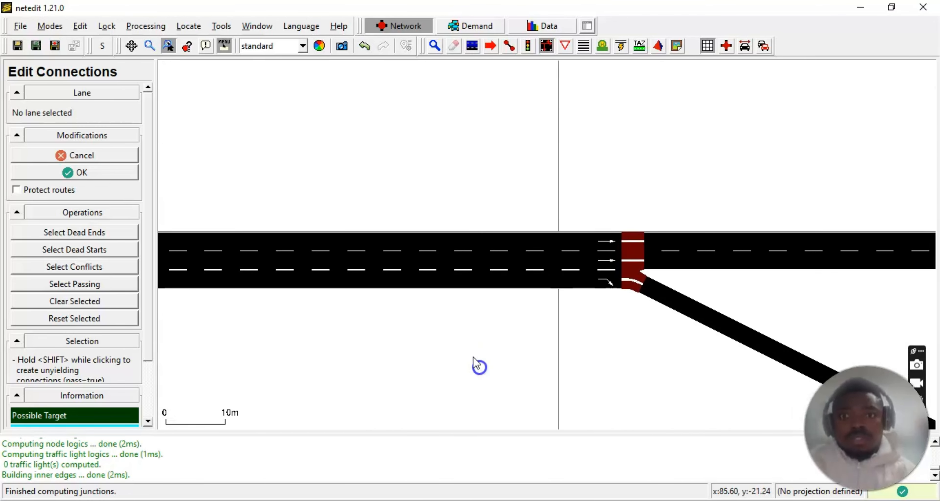
{"action": "scroll", "coordinate": [381, 255], "scroll_direction": "down", "scroll_amount": 1}
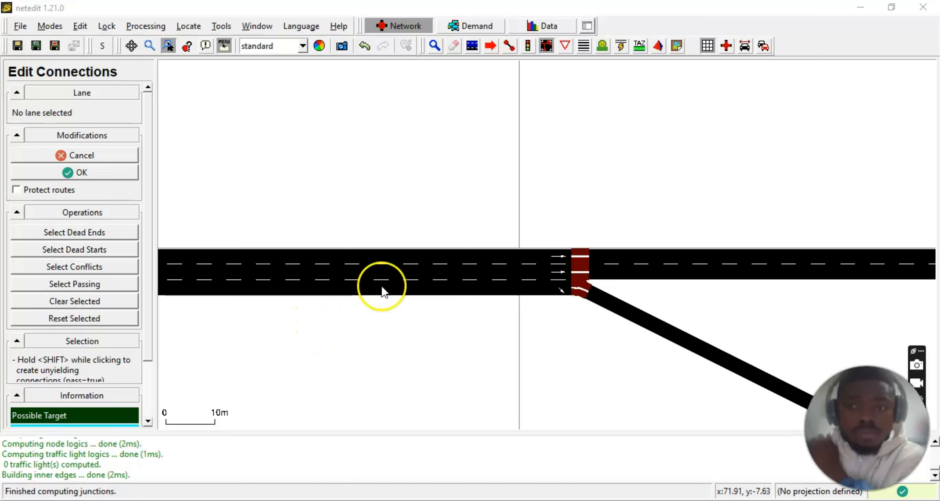
{"action": "scroll", "coordinate": [311, 362], "scroll_direction": "down", "scroll_amount": 2}
{"action": "scroll", "coordinate": [269, 381], "scroll_direction": "down", "scroll_amount": 1}
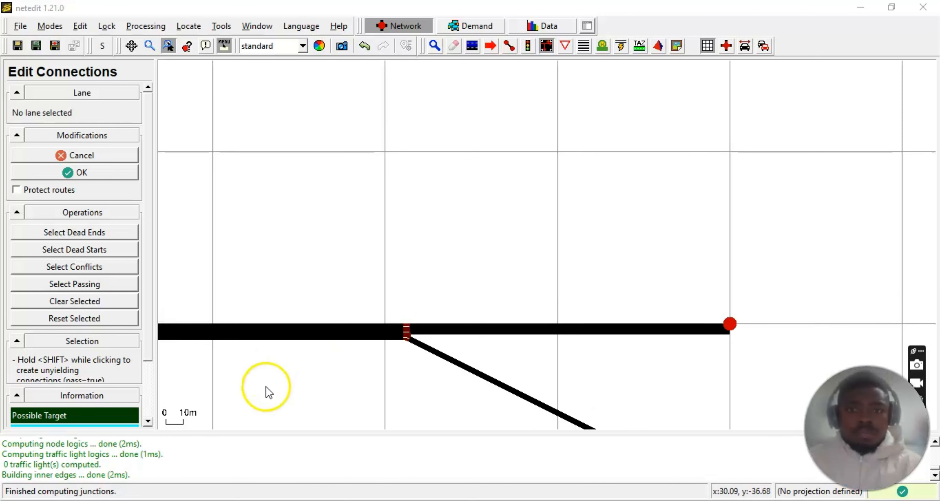
Step: Review the whole network with its computed junctions, and re-examine the lane connections at the merging junction
{"action": "left_click_drag", "start_coordinate": [426, 338], "coordinate": [699, 230]}
{"action": "left_click_drag", "start_coordinate": [328, 268], "coordinate": [638, 294]}
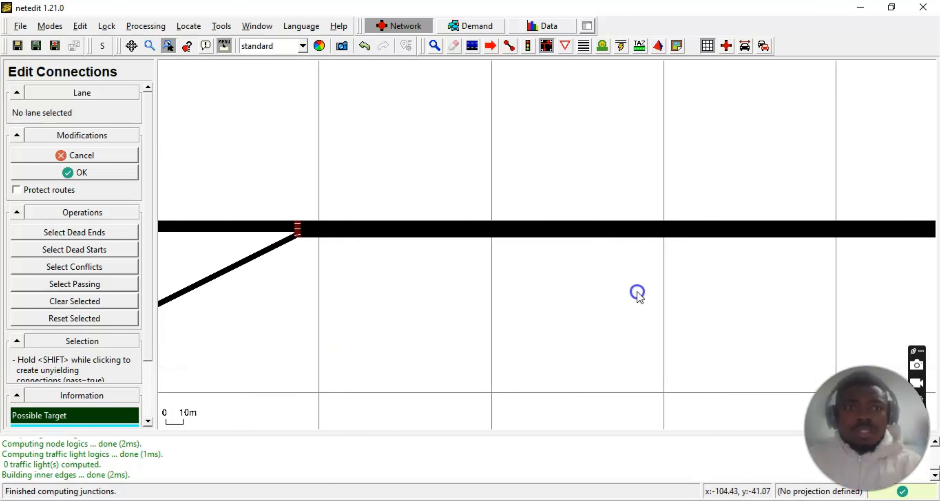
{"action": "scroll", "coordinate": [453, 310], "scroll_direction": "down", "scroll_amount": 4}
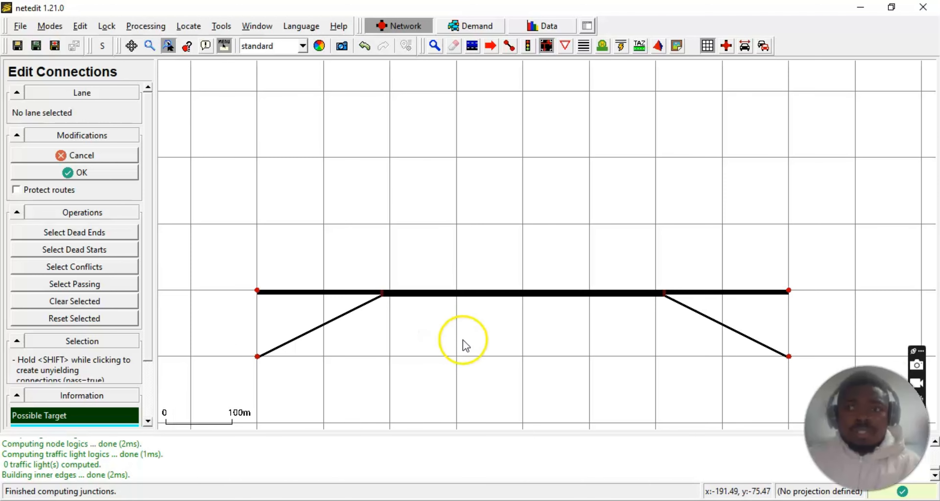
{"action": "scroll", "coordinate": [475, 331], "scroll_direction": "down", "scroll_amount": 1}
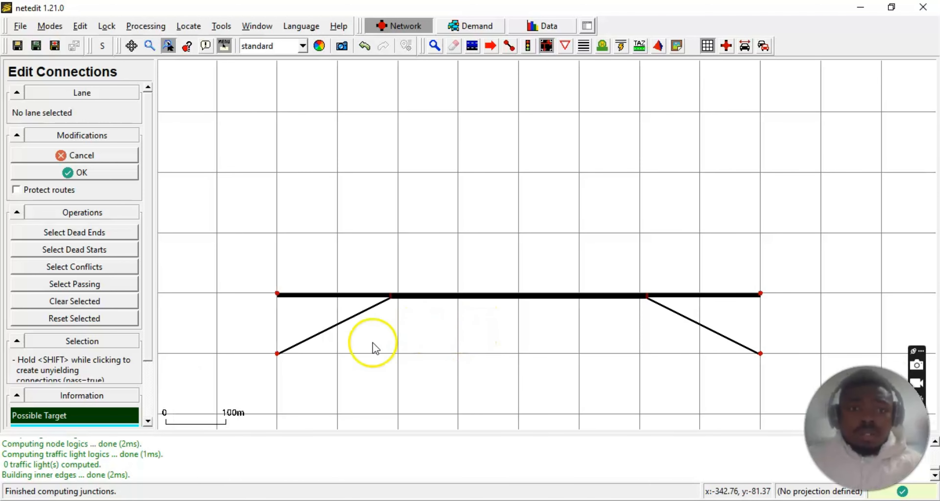
{"action": "scroll", "coordinate": [379, 342], "scroll_direction": "up", "scroll_amount": 2}
{"action": "left_click_drag", "start_coordinate": [267, 308], "coordinate": [353, 221]}
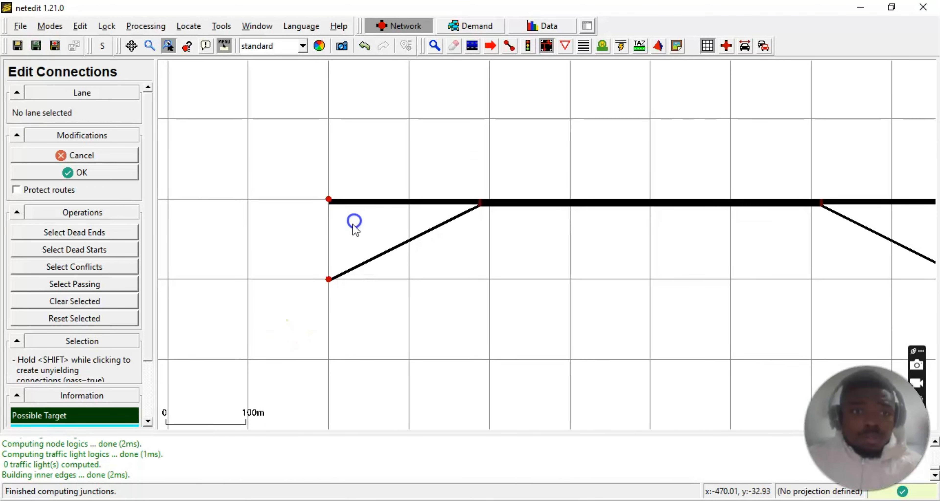
{"action": "scroll", "coordinate": [353, 221], "scroll_direction": "up", "scroll_amount": 2}
{"action": "left_click_drag", "start_coordinate": [365, 289], "coordinate": [367, 331]}
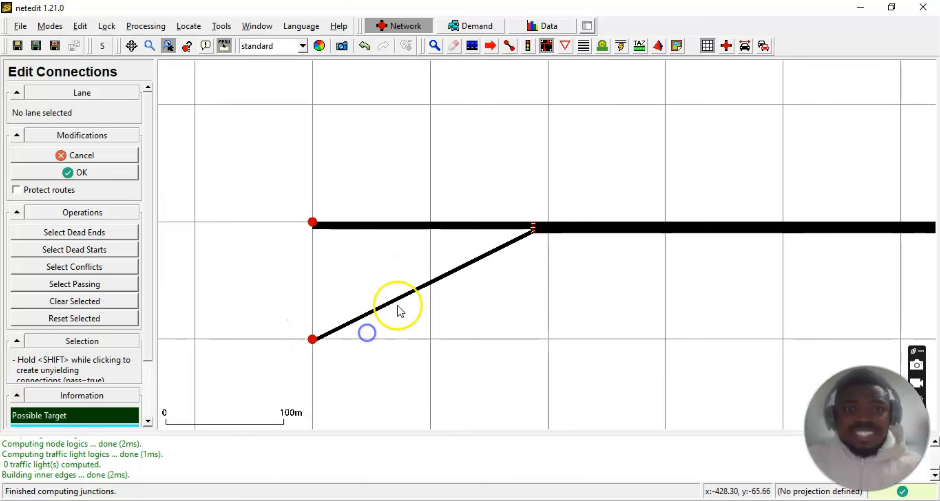
{"action": "scroll", "coordinate": [387, 297], "scroll_direction": "up", "scroll_amount": 3}
{"action": "scroll", "coordinate": [643, 201], "scroll_direction": "up", "scroll_amount": 3}
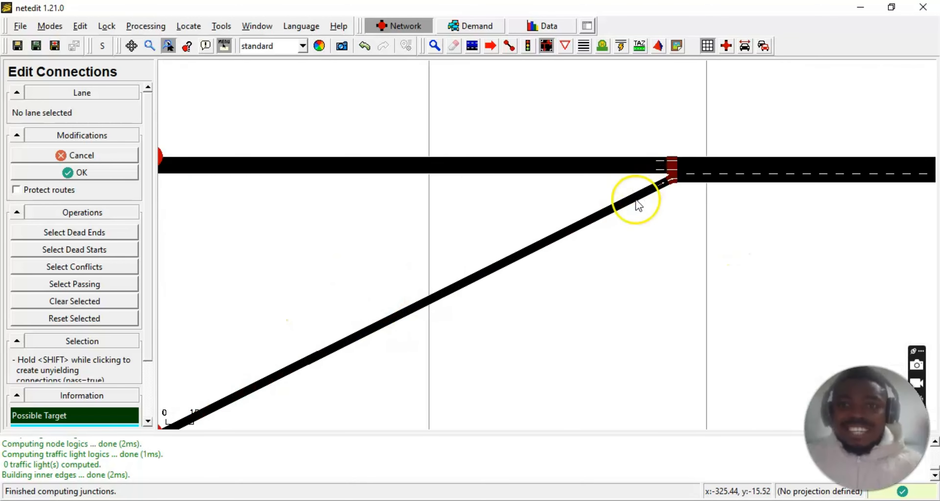
{"action": "scroll", "coordinate": [381, 257], "scroll_direction": "down", "scroll_amount": 3}
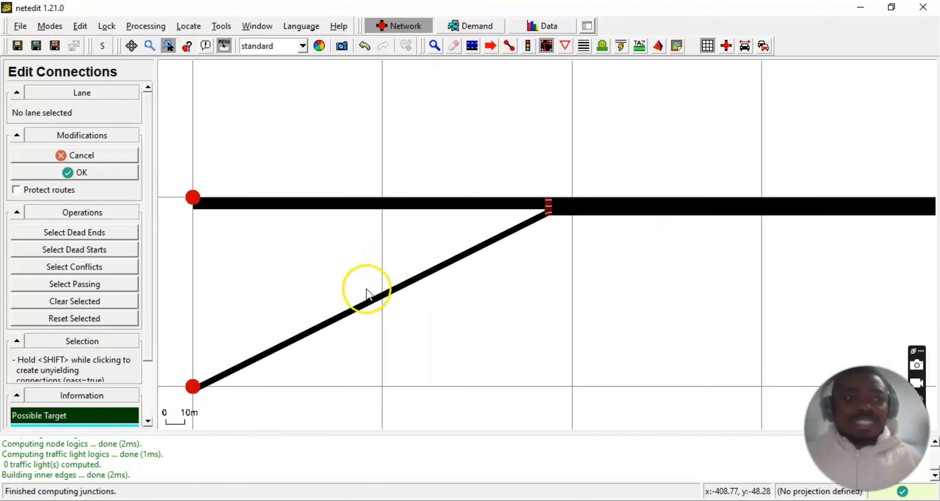
{"action": "left_click_drag", "start_coordinate": [267, 284], "coordinate": [395, 253]}
{"action": "scroll", "coordinate": [668, 192], "scroll_direction": "up", "scroll_amount": 10}
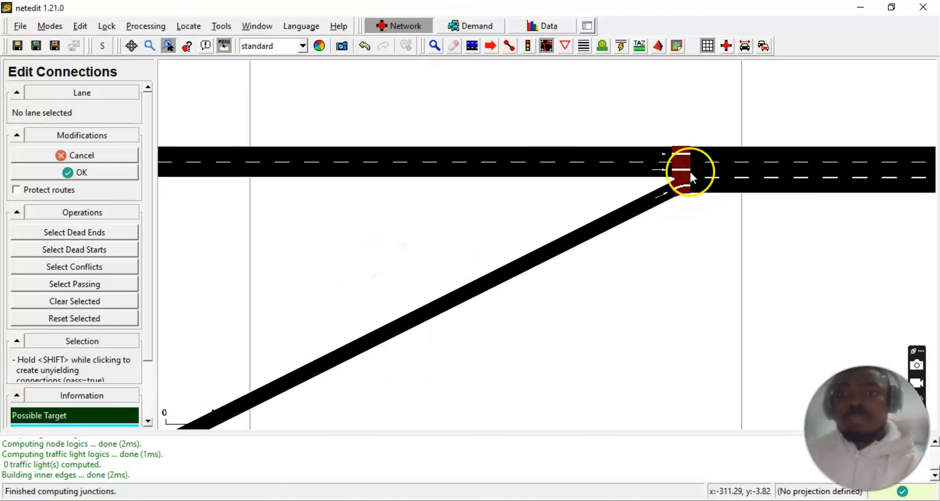
Step: Examine how the two lanes of the incoming horizontal edge and the diagonal edge's lane feed the middle edge at the merge
{"action": "left_click_drag", "start_coordinate": [508, 224], "coordinate": [453, 289]}
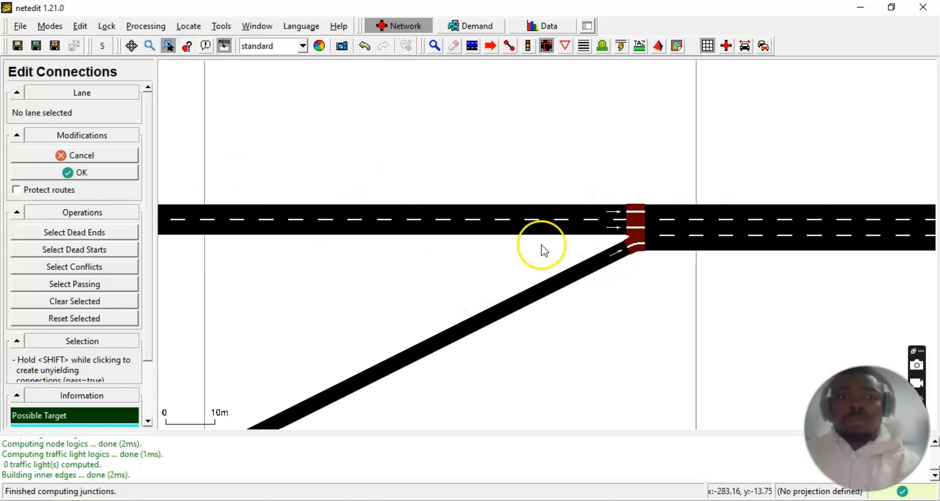
{"action": "left_click_drag", "start_coordinate": [356, 252], "coordinate": [471, 233]}
{"action": "left_click_drag", "start_coordinate": [562, 234], "coordinate": [780, 231]}
{"action": "scroll", "coordinate": [262, 199], "scroll_direction": "up", "scroll_amount": 1}
{"action": "scroll", "coordinate": [346, 238], "scroll_direction": "down", "scroll_amount": 1}
{"action": "scroll", "coordinate": [339, 248], "scroll_direction": "down", "scroll_amount": 6}
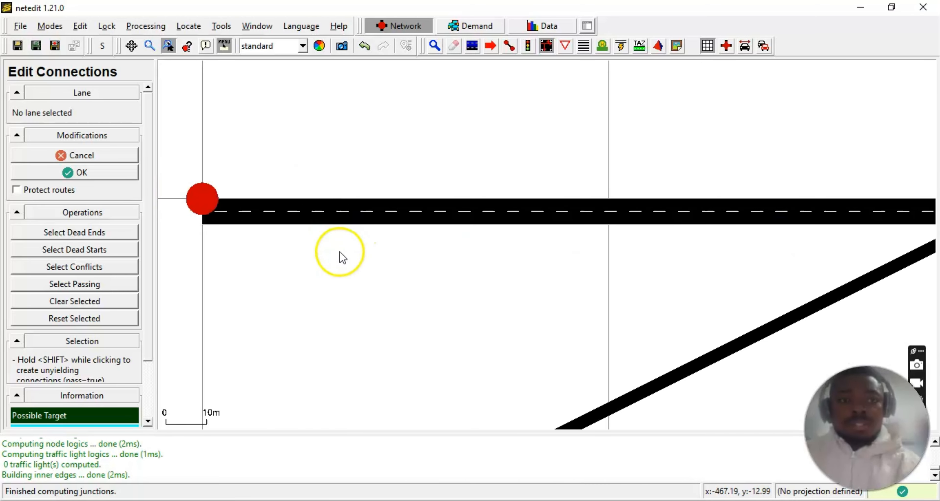
{"action": "mouse_move", "coordinate": [383, 256]}
{"action": "left_mouse_down"}
{"action": "mouse_move", "coordinate": [436, 242]}
{"action": "mouse_move", "coordinate": [471, 253]}
{"action": "mouse_move", "coordinate": [391, 256]}
{"action": "left_mouse_up"}
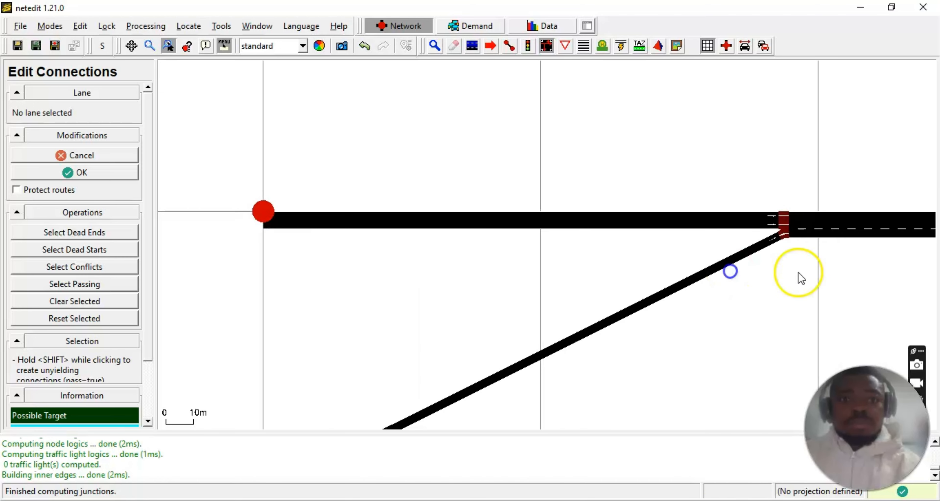
{"action": "left_click_drag", "start_coordinate": [834, 276], "coordinate": [499, 266]}
{"action": "scroll", "coordinate": [520, 194], "scroll_direction": "up", "scroll_amount": 1}
{"action": "scroll", "coordinate": [522, 200], "scroll_direction": "up", "scroll_amount": 1}
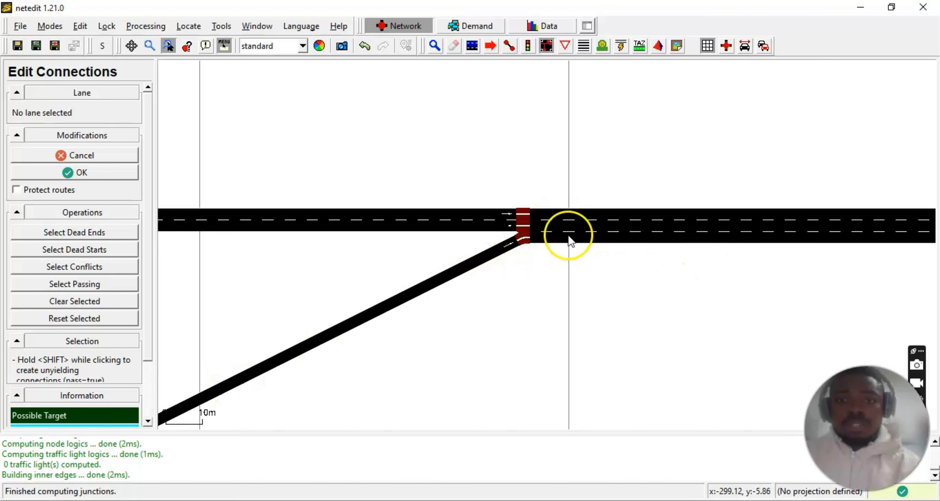
{"action": "scroll", "coordinate": [584, 228], "scroll_direction": "up", "scroll_amount": 1}
{"action": "scroll", "coordinate": [555, 248], "scroll_direction": "up", "scroll_amount": 1}
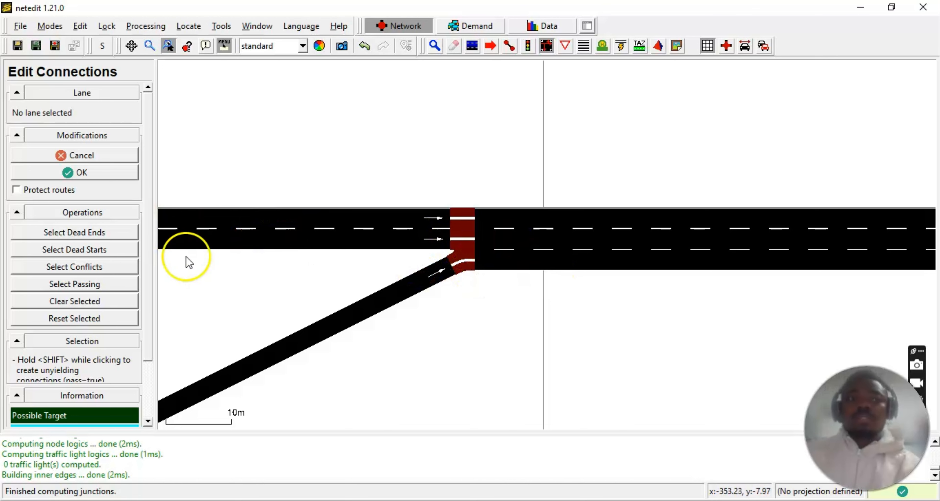
Step: Select the lower lane of the incoming horizontal edge as the source lane for editing connections
{"action": "scroll", "coordinate": [244, 266], "scroll_direction": "down", "scroll_amount": 7}
{"action": "left_click_drag", "start_coordinate": [248, 283], "coordinate": [663, 274]}
{"action": "scroll", "coordinate": [384, 287], "scroll_direction": "down", "scroll_amount": 3}
{"action": "left_click_drag", "start_coordinate": [275, 294], "coordinate": [318, 291]}
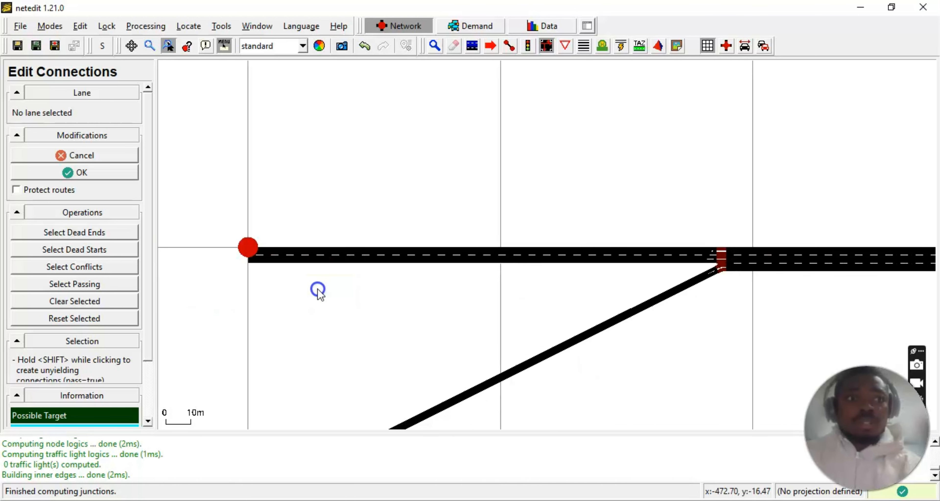
{"action": "left_click", "coordinate": [418, 260]}
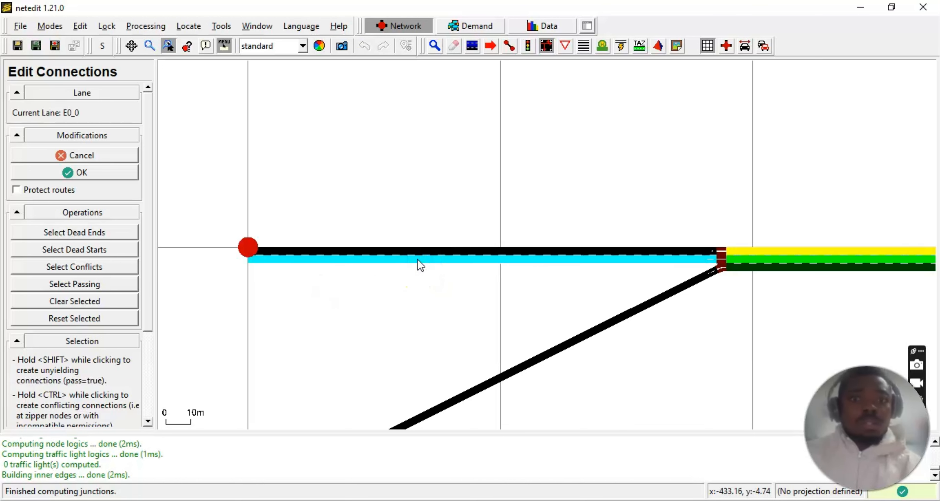
{"action": "scroll", "coordinate": [401, 257], "scroll_direction": "up", "scroll_amount": 3}
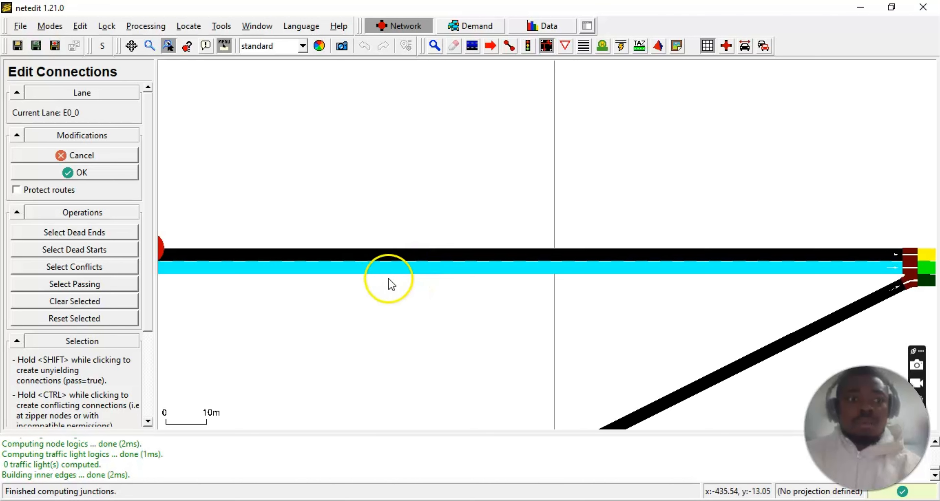
Step: Compare the colours of the source lane and the middle edge's lanes with the connection colour legend
{"action": "scroll", "coordinate": [639, 309], "scroll_direction": "down", "scroll_amount": 2}
{"action": "left_click_drag", "start_coordinate": [669, 308], "coordinate": [558, 312]}
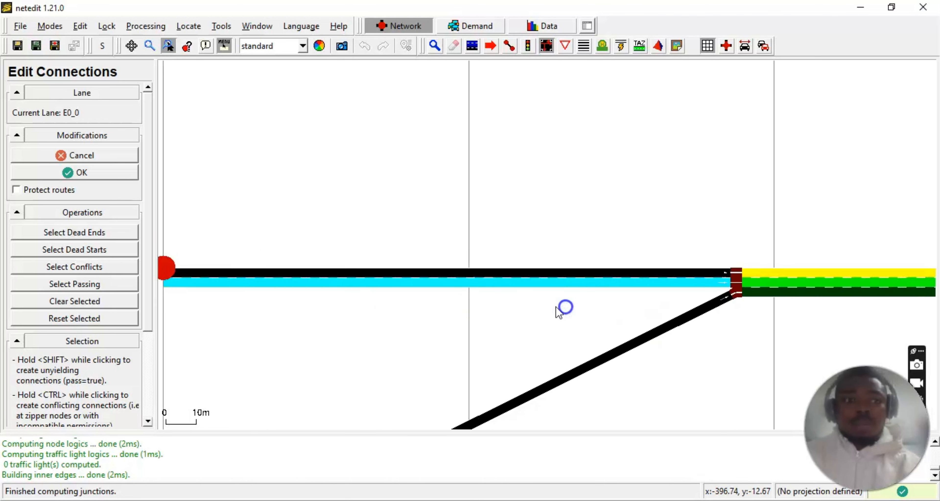
{"action": "left_click_drag", "start_coordinate": [154, 319], "coordinate": [155, 405]}
{"action": "left_click_drag", "start_coordinate": [537, 351], "coordinate": [527, 293]}
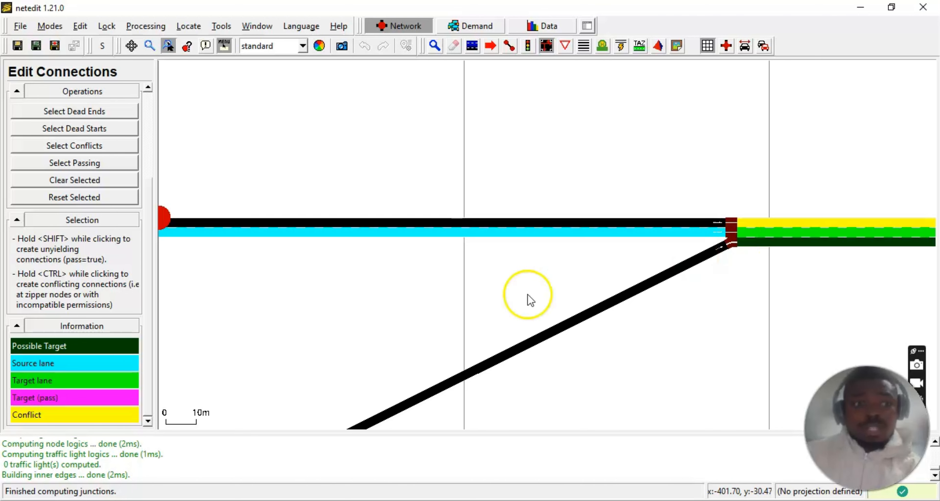
{"action": "scroll", "coordinate": [403, 327], "scroll_direction": "down", "scroll_amount": 1}
{"action": "left_click_drag", "start_coordinate": [743, 310], "coordinate": [580, 323]}
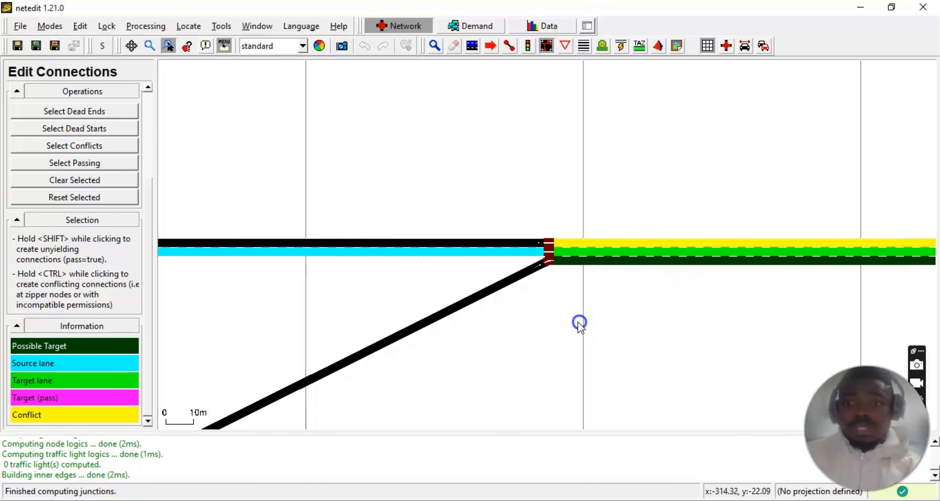
Step: Connect the selected source lane to the lowest lane of the middle edge and remove that connection again
{"action": "scroll", "coordinate": [461, 267], "scroll_direction": "up", "scroll_amount": 4}
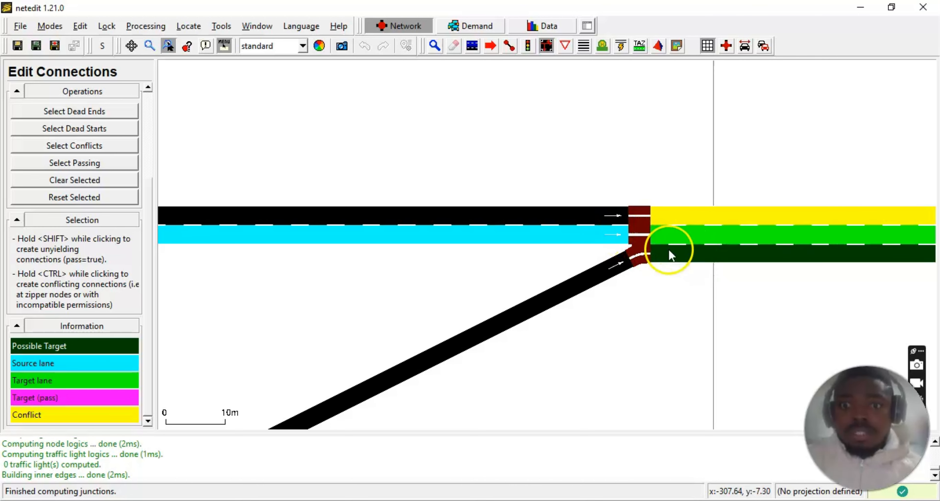
{"action": "left_click", "coordinate": [678, 249]}
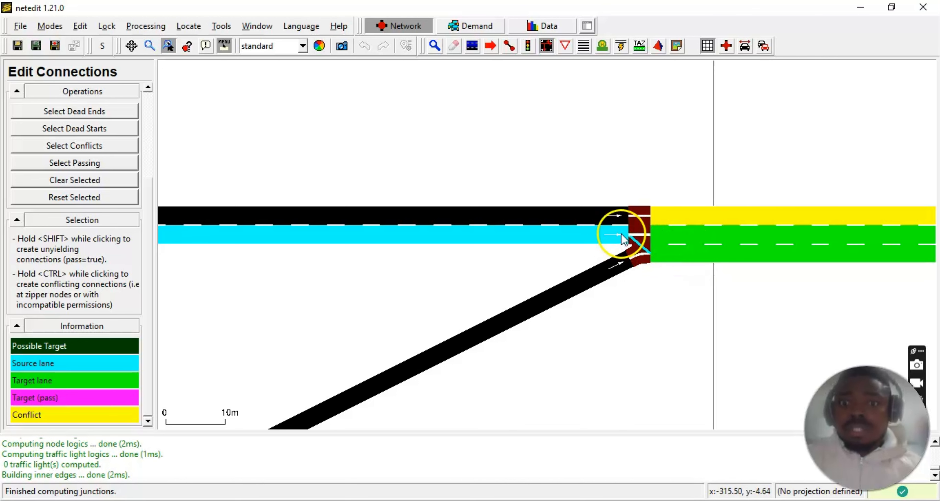
{"action": "scroll", "coordinate": [635, 256], "scroll_direction": "up", "scroll_amount": 2}
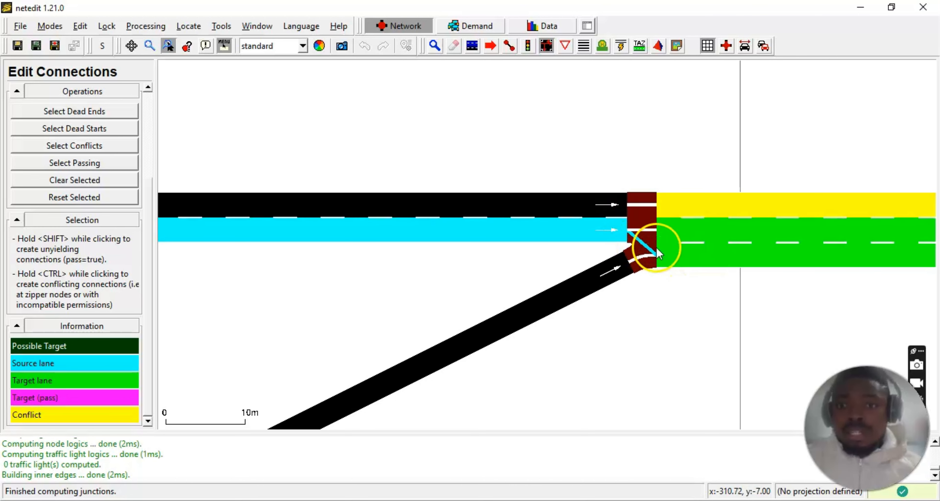
{"action": "left_click", "coordinate": [673, 251]}
{"action": "scroll", "coordinate": [704, 323], "scroll_direction": "down", "scroll_amount": 2}
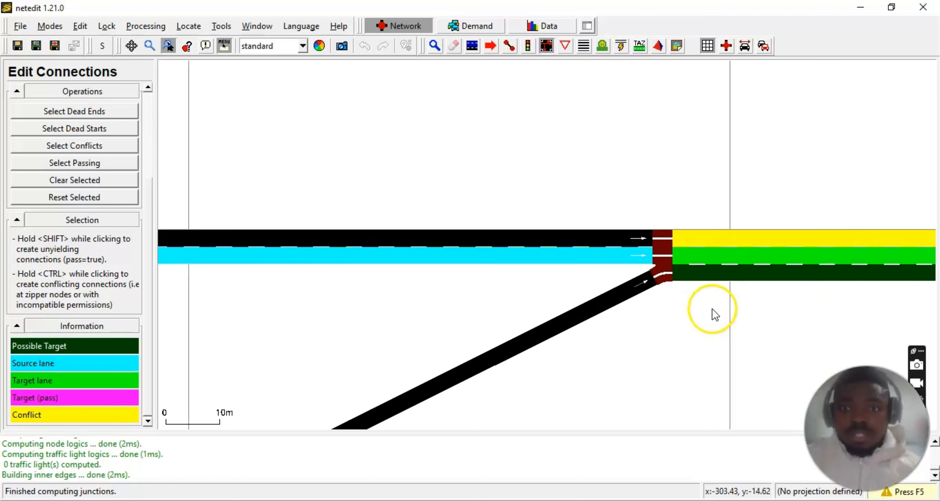
Step: Connect the lower incoming lane to the middle edge's lowest lane and try connecting it to the uppermost lane as well
{"action": "left_click_drag", "start_coordinate": [741, 333], "coordinate": [562, 250]}
{"action": "scroll", "coordinate": [567, 248], "scroll_direction": "down", "scroll_amount": 3}
{"action": "left_click_drag", "start_coordinate": [531, 283], "coordinate": [595, 331]}
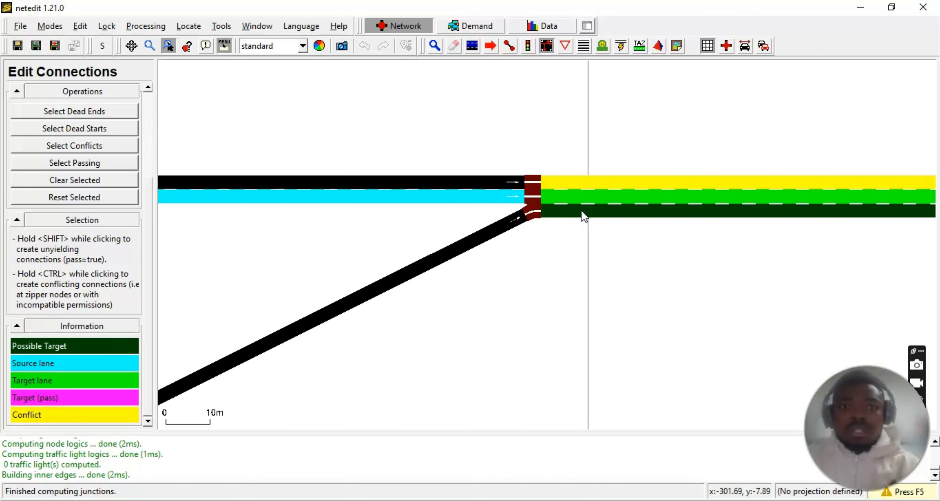
{"action": "left_click", "coordinate": [598, 211]}
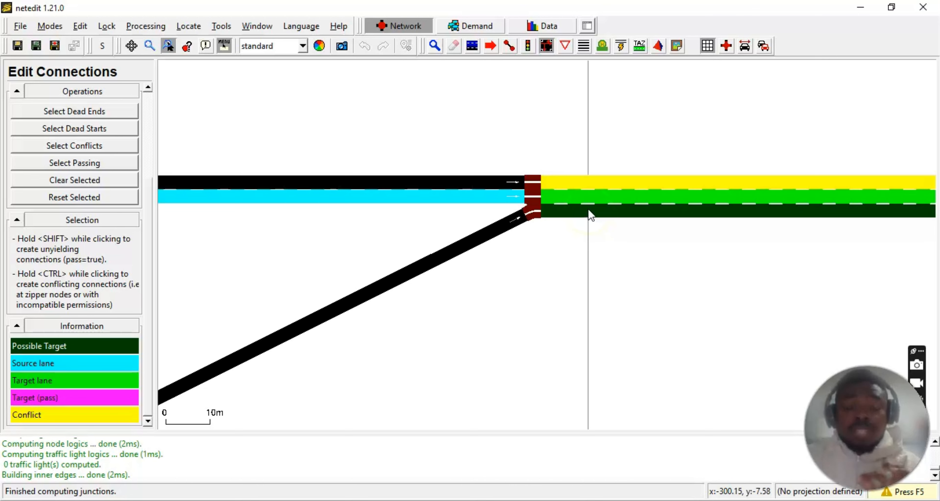
{"action": "left_click", "coordinate": [556, 208]}
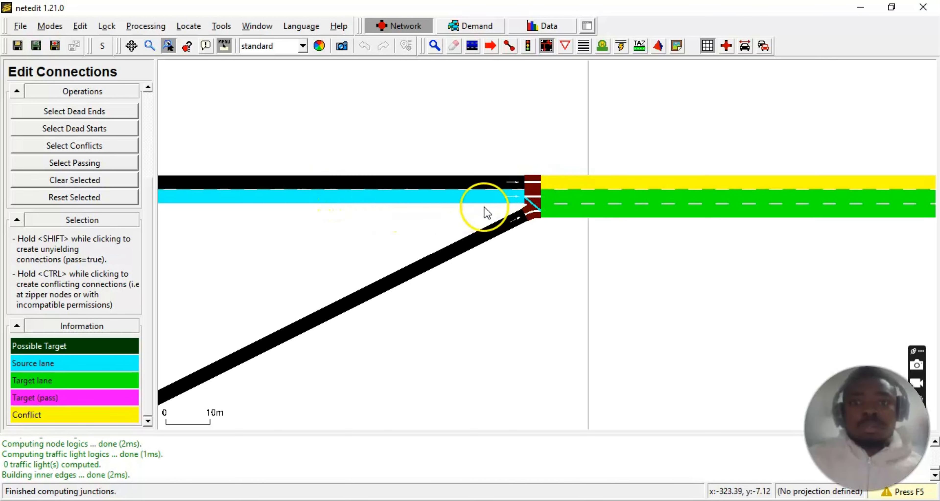
{"action": "left_click", "coordinate": [593, 183]}
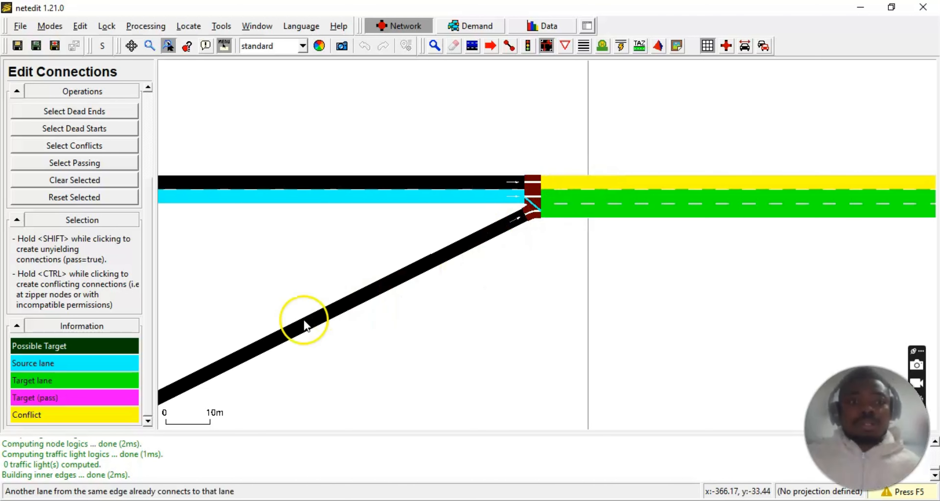
Step: Remove the lower incoming lane's existing connections to the middle edge
{"action": "scroll", "coordinate": [302, 328], "scroll_direction": "down", "scroll_amount": 2}
{"action": "left_click_drag", "start_coordinate": [268, 310], "coordinate": [425, 224]}
{"action": "scroll", "coordinate": [313, 342], "scroll_direction": "down", "scroll_amount": 2}
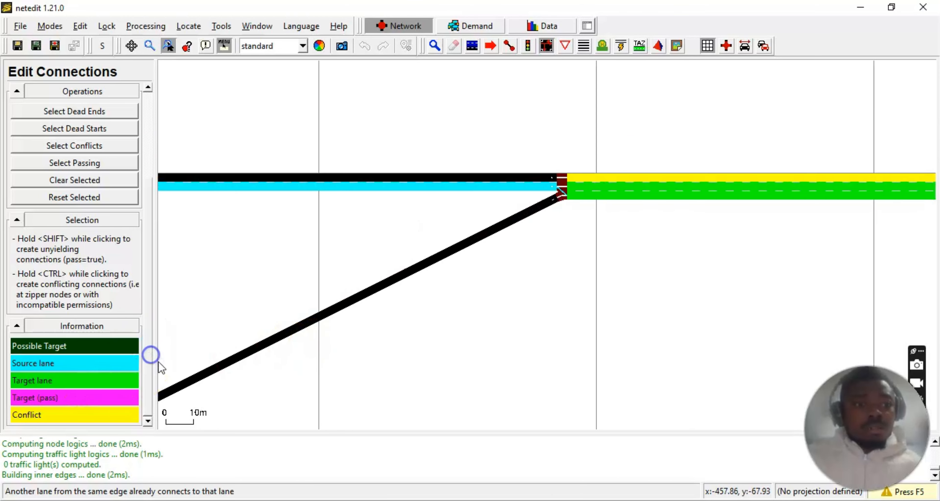
{"action": "scroll", "coordinate": [296, 222], "scroll_direction": "up", "scroll_amount": 3}
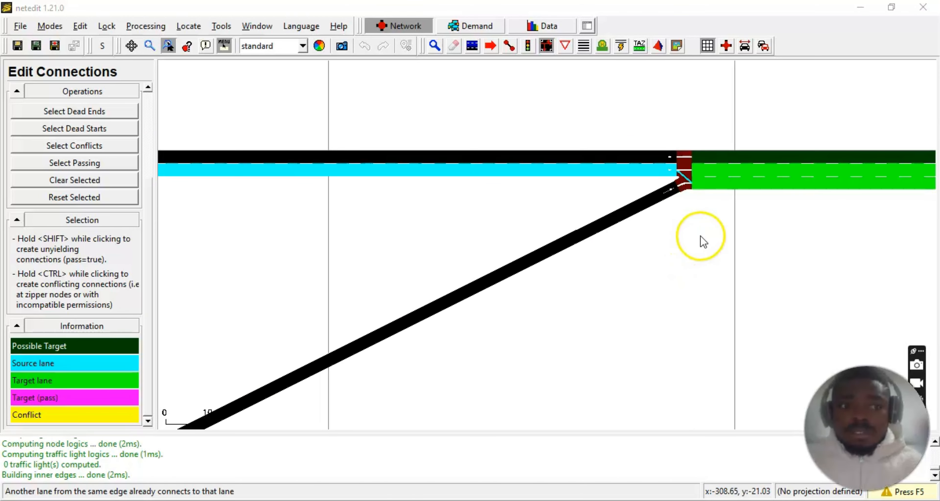
{"action": "left_click_drag", "start_coordinate": [702, 239], "coordinate": [669, 267]}
{"action": "left_click", "coordinate": [692, 184]}
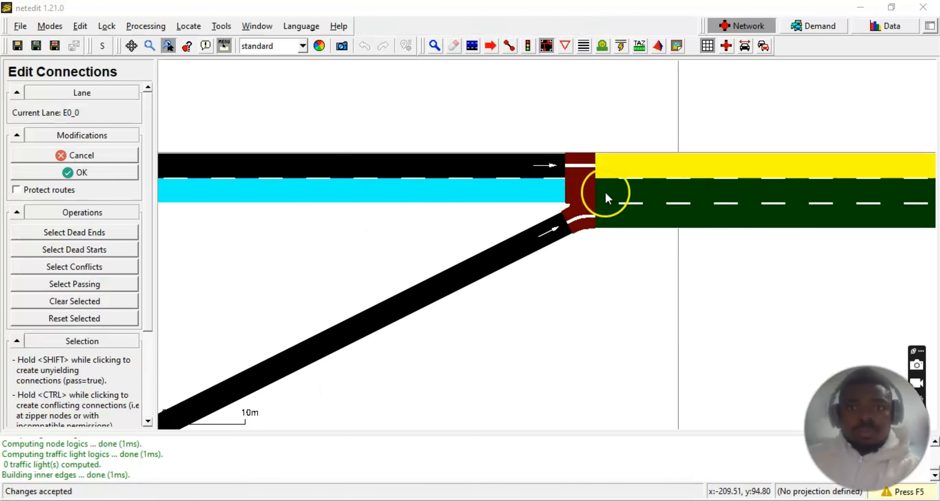
Step: Connect the lower incoming lane only to the middle lane of the middle edge and save the connection changes
{"action": "left_click", "coordinate": [607, 198]}
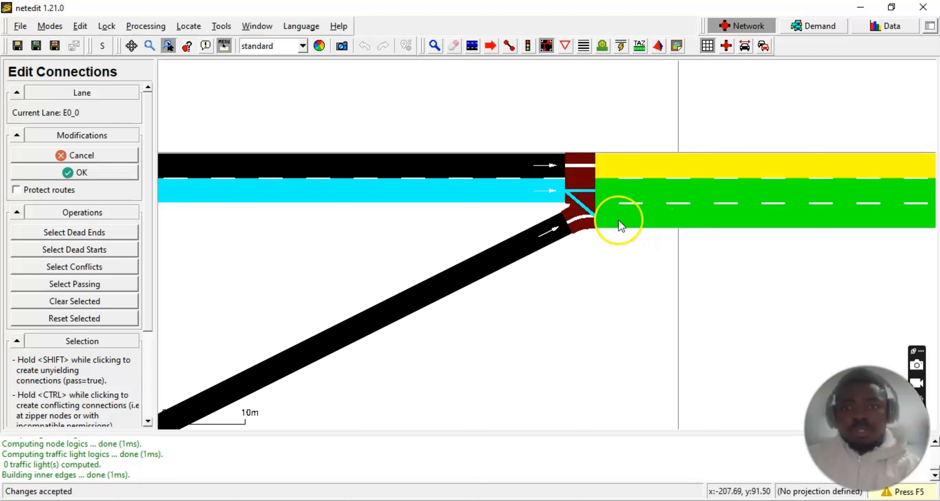
{"action": "left_click", "coordinate": [640, 217]}
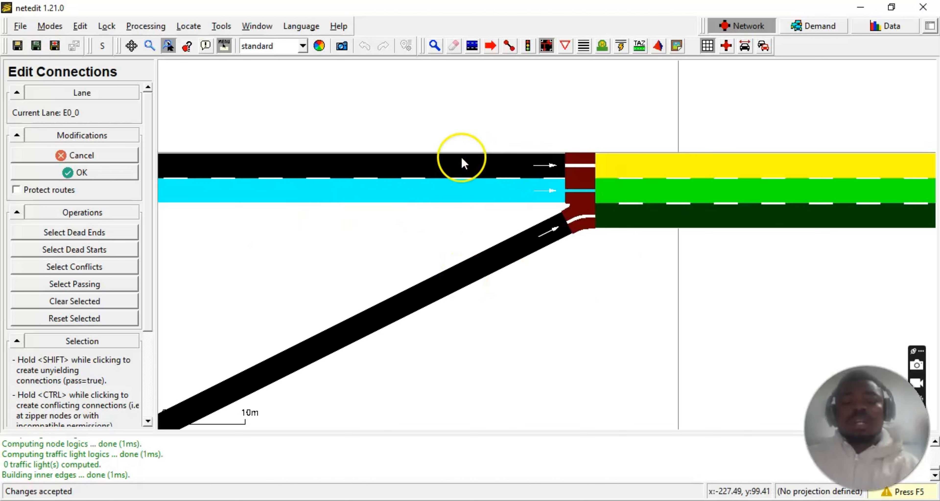
{"action": "left_click", "coordinate": [92, 175]}
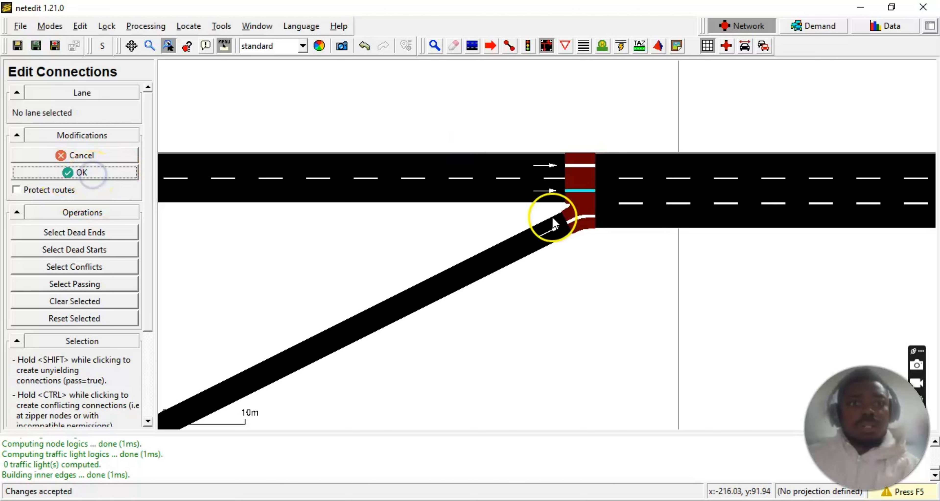
Step: Select the upper lane of the incoming horizontal edge as the source and check its target colours against the legend
{"action": "left_click_drag", "start_coordinate": [375, 226], "coordinate": [507, 254]}
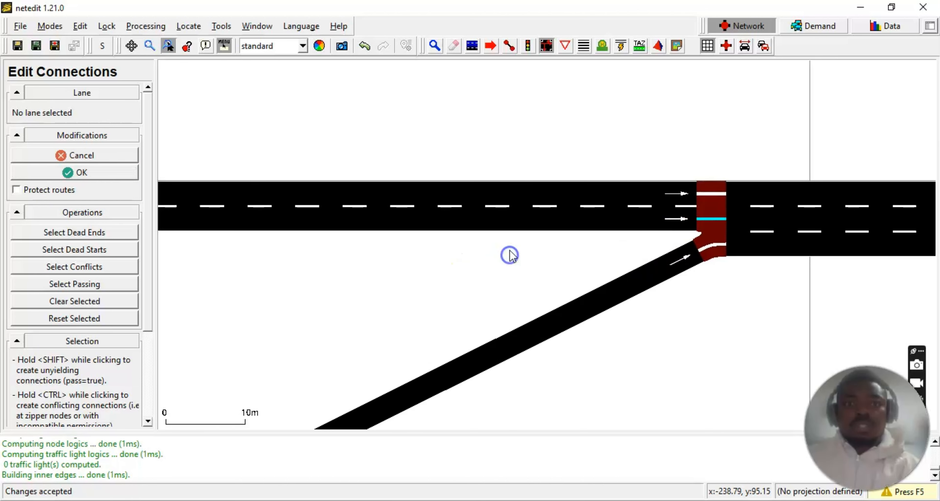
{"action": "left_click", "coordinate": [504, 194]}
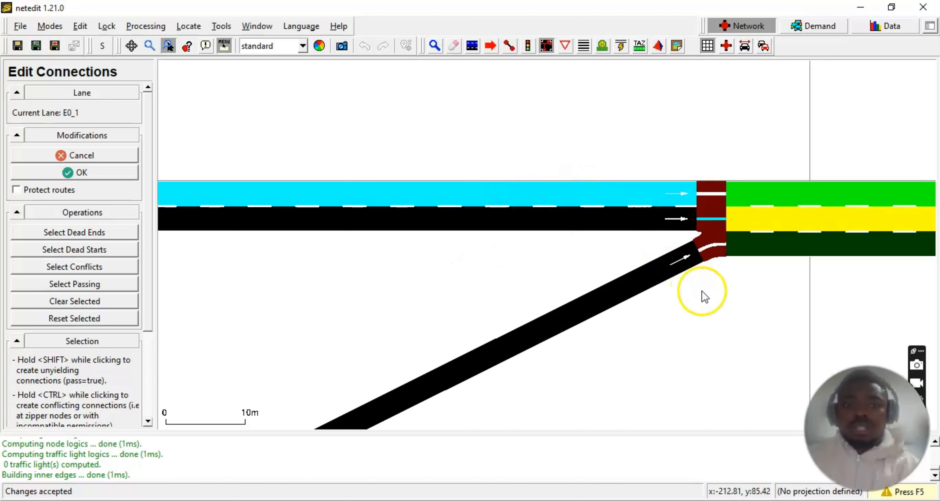
{"action": "left_click_drag", "start_coordinate": [686, 350], "coordinate": [540, 332]}
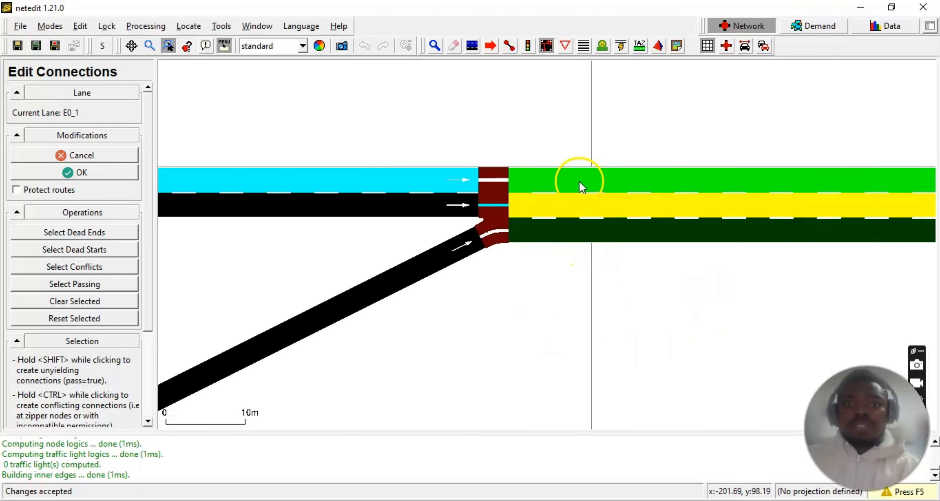
{"action": "left_click_drag", "start_coordinate": [148, 194], "coordinate": [151, 280]}
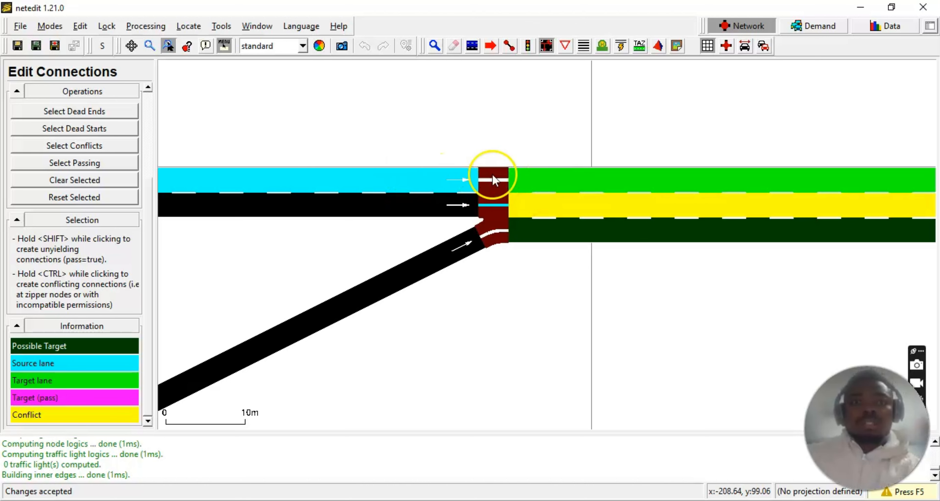
Step: Remove and recreate the upper incoming lane's connection to the middle edge's uppermost lane, and save the connection changes
{"action": "left_click", "coordinate": [542, 181]}
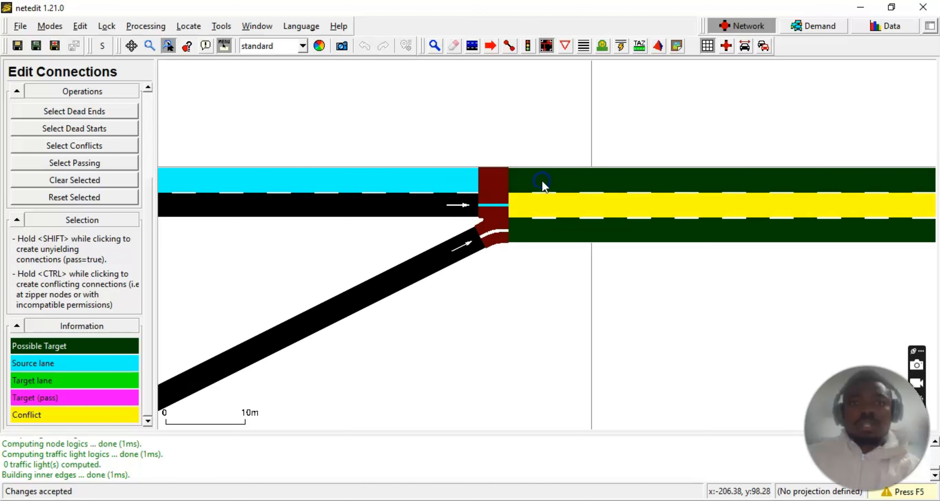
{"action": "left_click", "coordinate": [542, 181]}
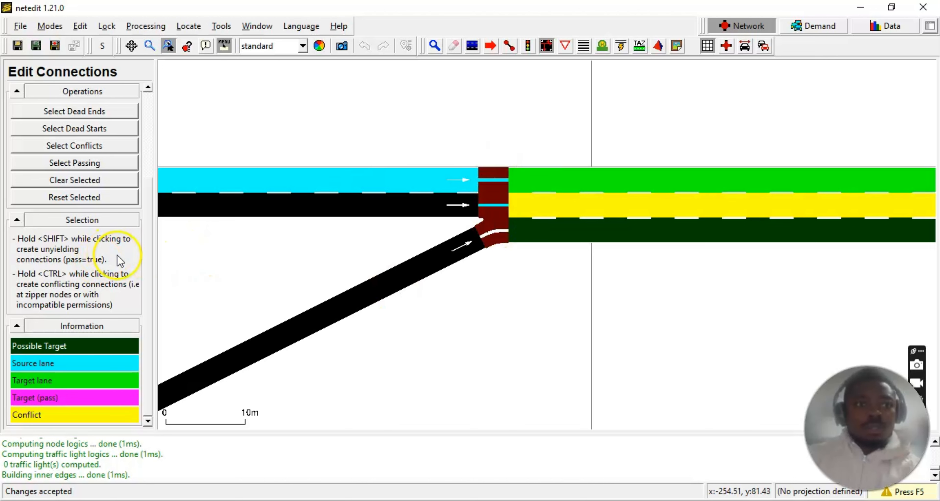
{"action": "scroll", "coordinate": [151, 338], "scroll_direction": "up", "scroll_amount": 1}
{"action": "scroll", "coordinate": [151, 338], "scroll_direction": "up", "scroll_amount": 3}
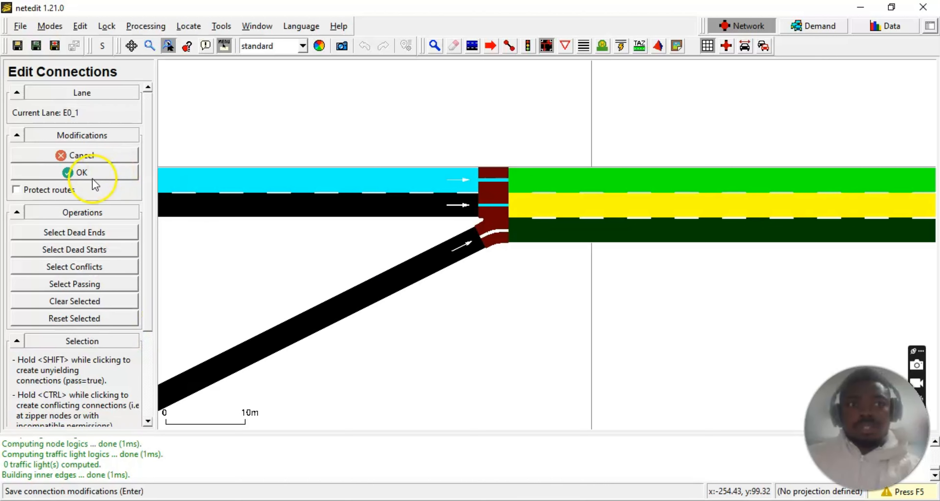
{"action": "left_click", "coordinate": [96, 170]}
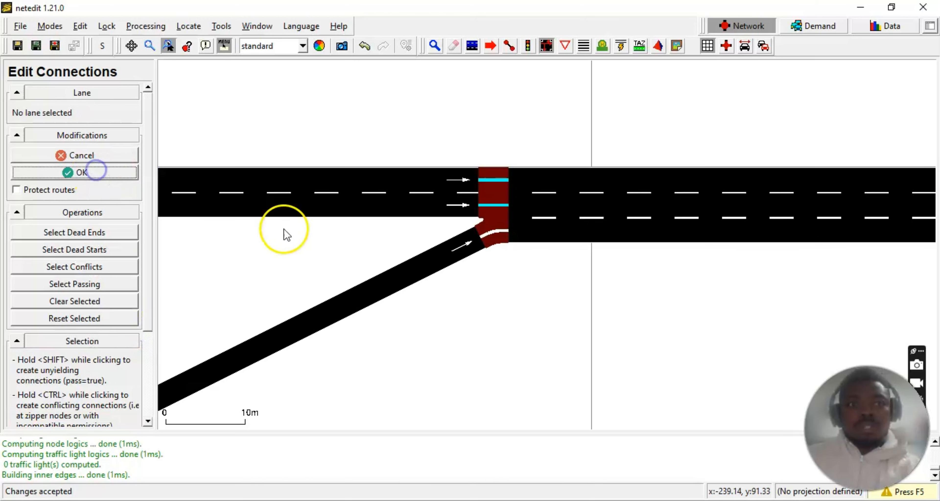
Step: Select the merging ramp's lane as the source, then remove and recreate its connection to the middle edge's lowest lane
{"action": "left_click_drag", "start_coordinate": [283, 231], "coordinate": [508, 260]}
{"action": "scroll", "coordinate": [540, 376], "scroll_direction": "down", "scroll_amount": 1}
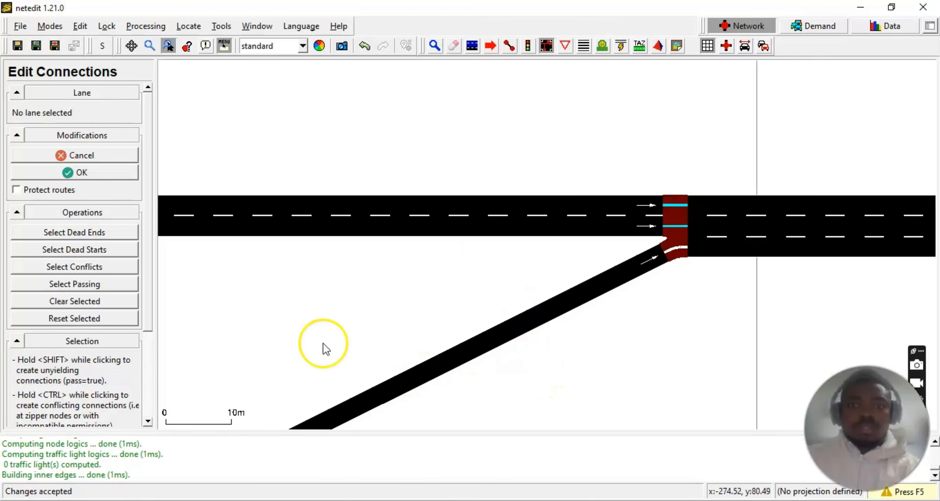
{"action": "left_click_drag", "start_coordinate": [246, 299], "coordinate": [329, 160]}
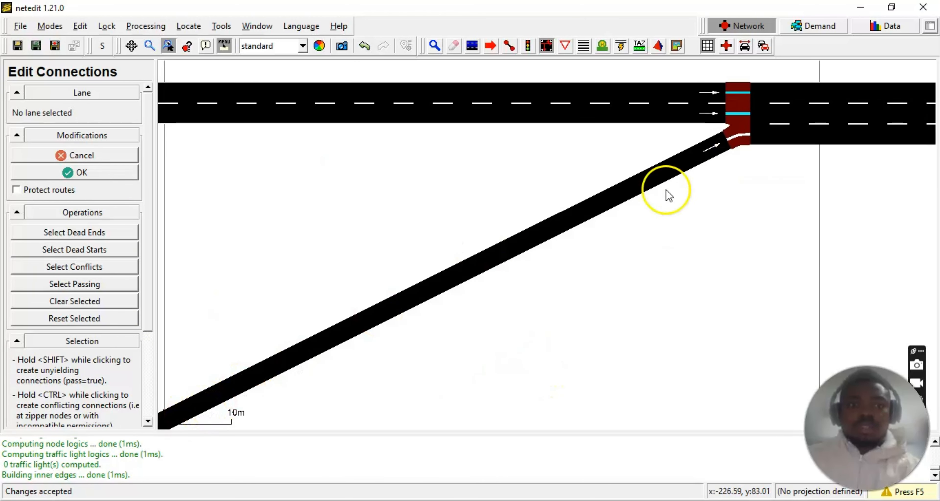
{"action": "left_click_drag", "start_coordinate": [811, 233], "coordinate": [546, 273]}
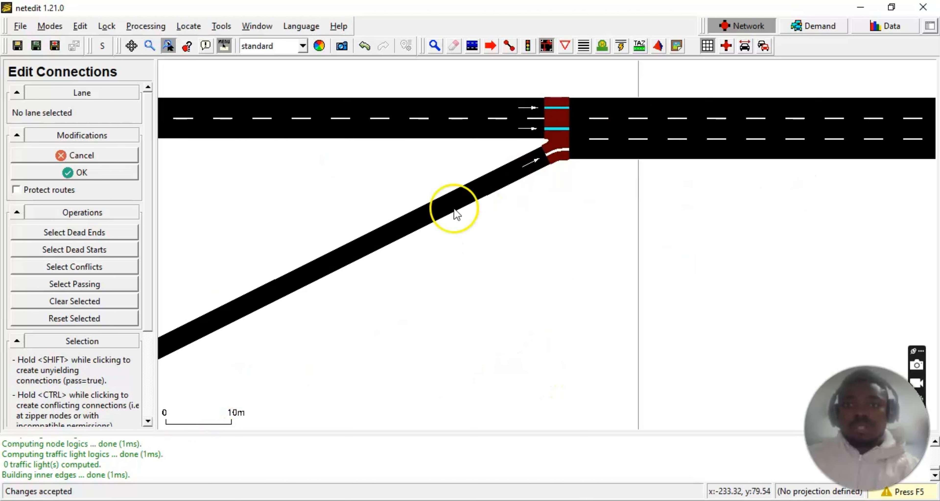
{"action": "left_click", "coordinate": [395, 219]}
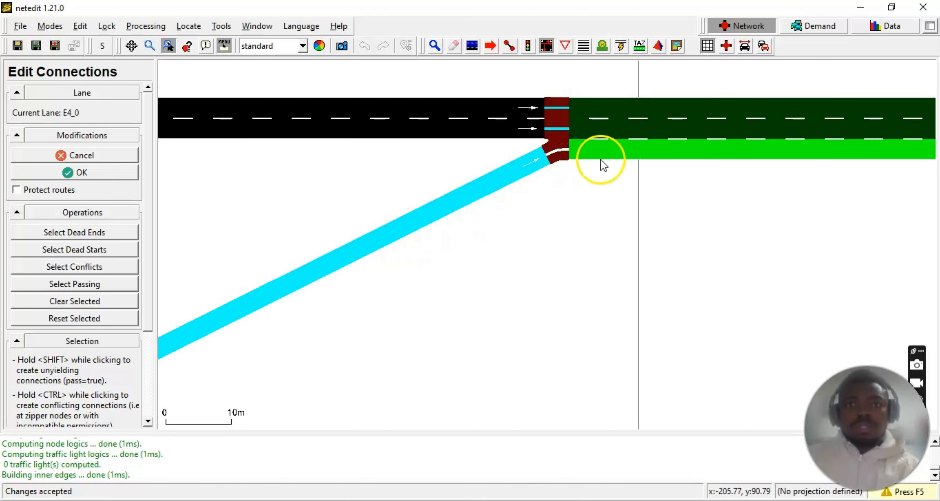
{"action": "left_click", "coordinate": [604, 150]}
{"action": "left_click", "coordinate": [604, 149]}
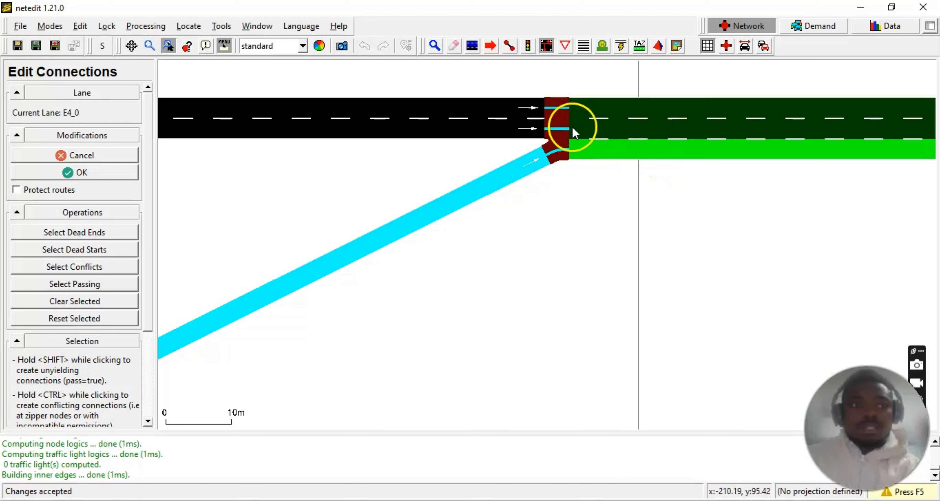
Step: Try connecting the merging ramp's lane to the middle lane of the middle edge as well, and remove that extra connection
{"action": "left_click_drag", "start_coordinate": [142, 271], "coordinate": [159, 383]}
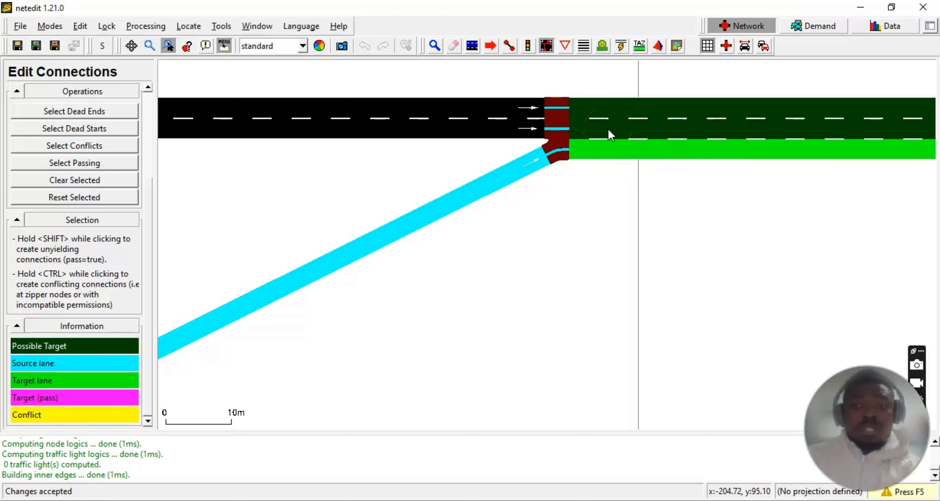
{"action": "left_click", "coordinate": [594, 130]}
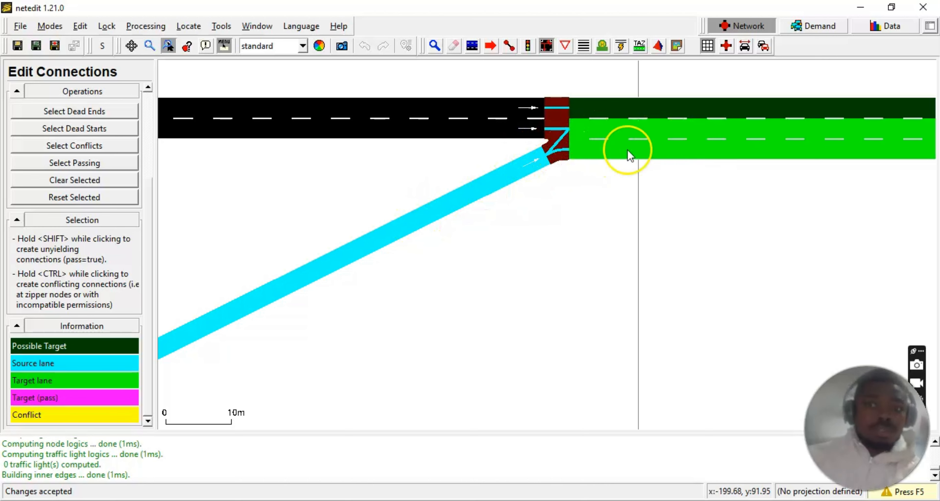
{"action": "left_click", "coordinate": [603, 132]}
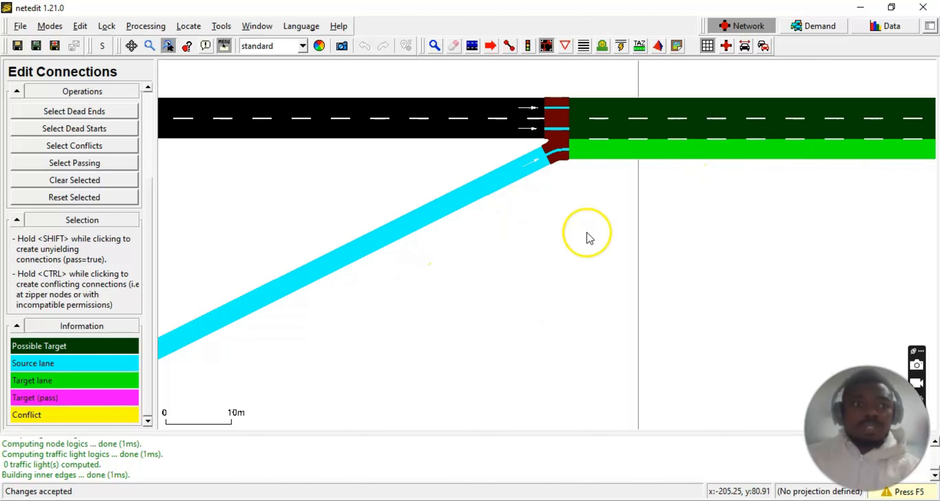
Step: Save the connection changes of the merging ramp's lane
{"action": "left_click_drag", "start_coordinate": [148, 353], "coordinate": [163, 221]}
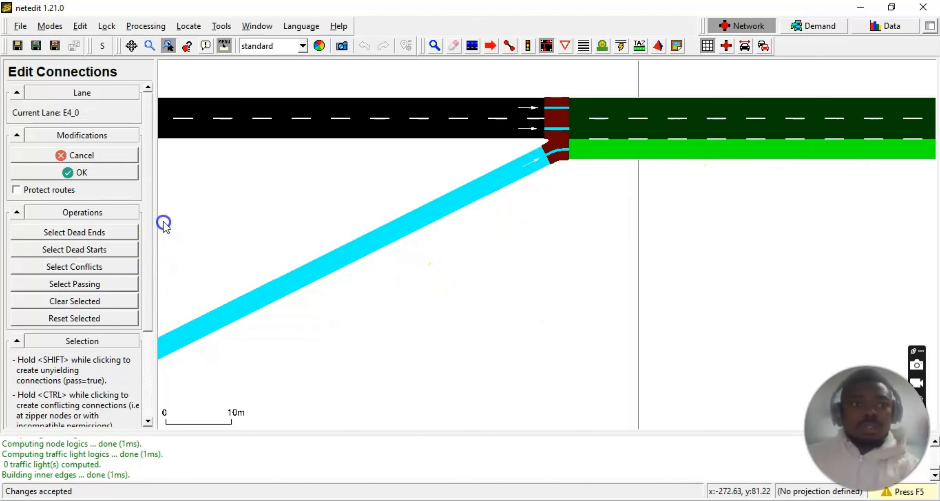
{"action": "left_click", "coordinate": [113, 175]}
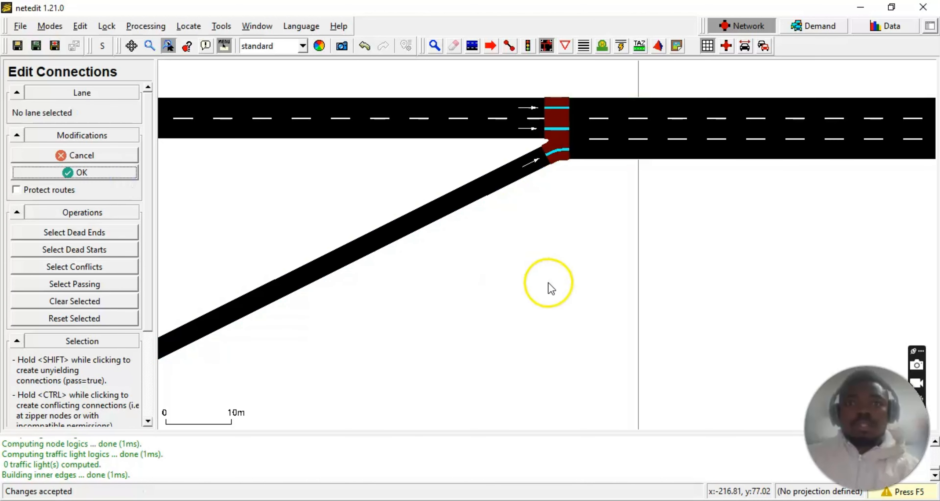
Step: At the diverging junction, remove and recreate the middle edge's uppermost lane connection to the outgoing straight edge's upper lane, and save the changes
{"action": "left_click_drag", "start_coordinate": [755, 300], "coordinate": [352, 329]}
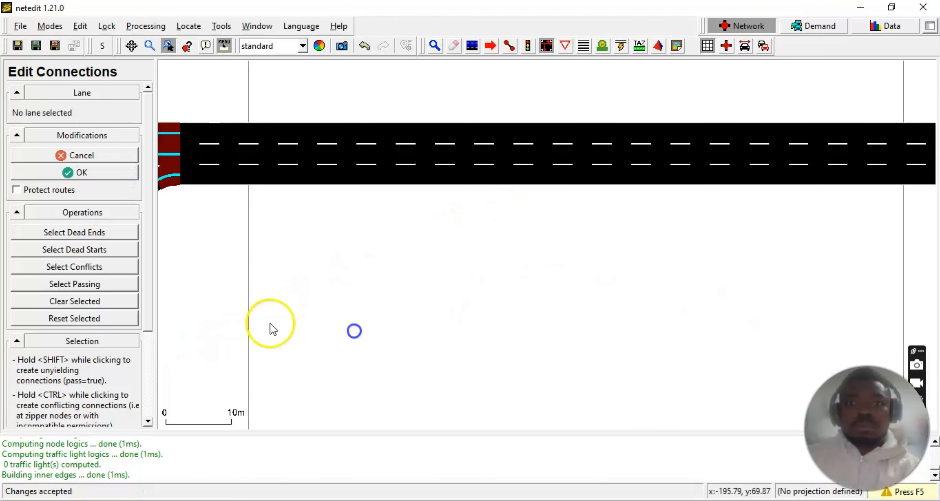
{"action": "scroll", "coordinate": [508, 258], "scroll_direction": "down", "scroll_amount": 3}
{"action": "scroll", "coordinate": [536, 266], "scroll_direction": "down", "scroll_amount": 2}
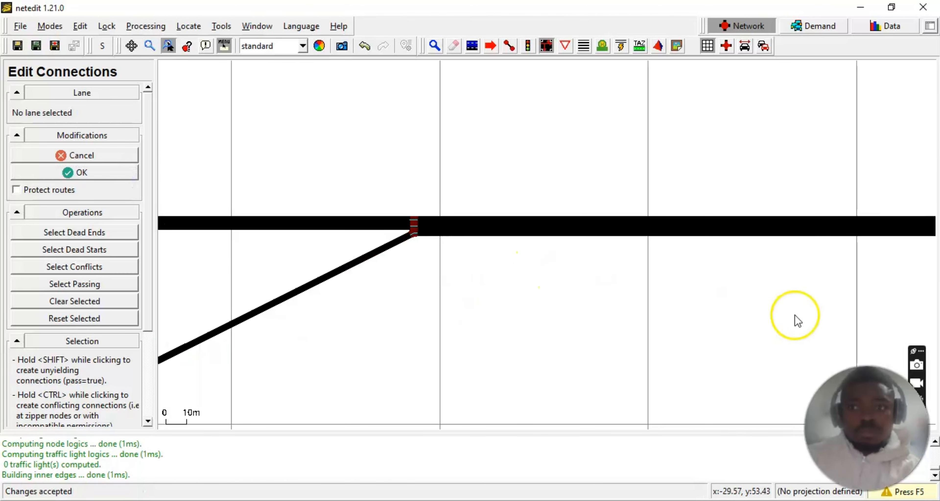
{"action": "left_click_drag", "start_coordinate": [800, 298], "coordinate": [305, 318]}
{"action": "left_click_drag", "start_coordinate": [521, 343], "coordinate": [262, 292]}
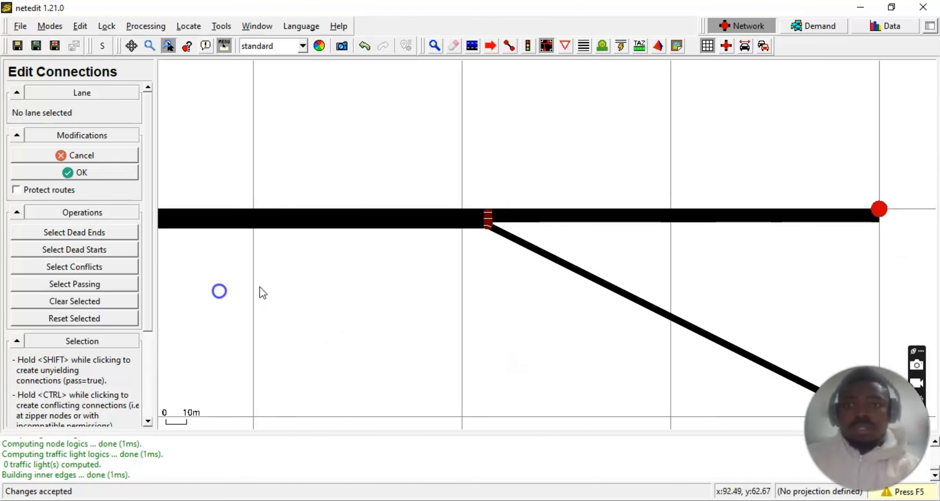
{"action": "scroll", "coordinate": [373, 230], "scroll_direction": "up", "scroll_amount": 6}
{"action": "left_click_drag", "start_coordinate": [528, 266], "coordinate": [486, 365]}
{"action": "scroll", "coordinate": [524, 319], "scroll_direction": "up", "scroll_amount": 4}
{"action": "left_click_drag", "start_coordinate": [513, 271], "coordinate": [506, 334]}
{"action": "left_click", "coordinate": [502, 201]}
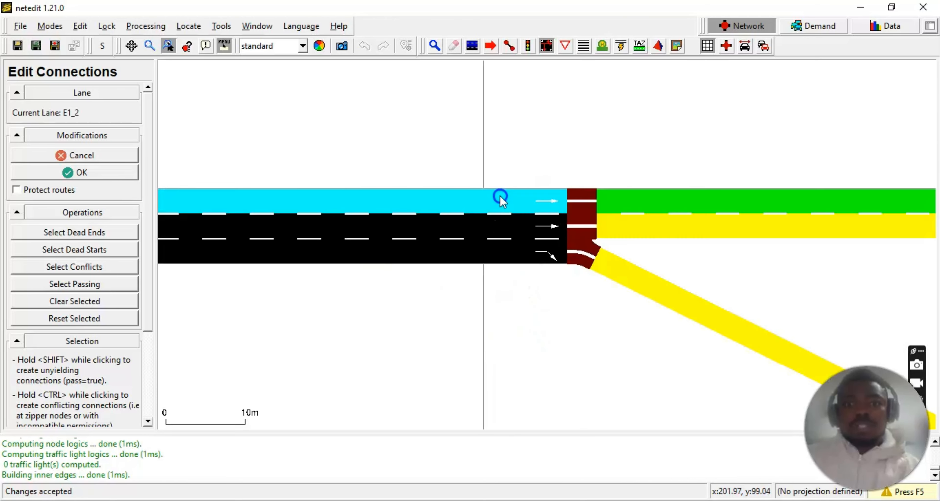
{"action": "left_click", "coordinate": [709, 203]}
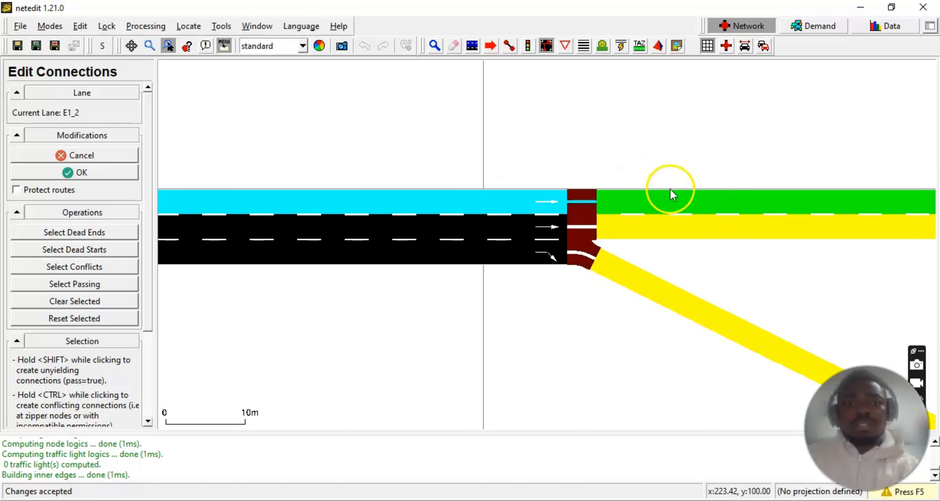
{"action": "left_click", "coordinate": [81, 173]}
Step: Remove and recreate the middle edge's middle lane connection to the outgoing straight edge's lower lane, and save the changes
{"action": "left_click", "coordinate": [435, 231]}
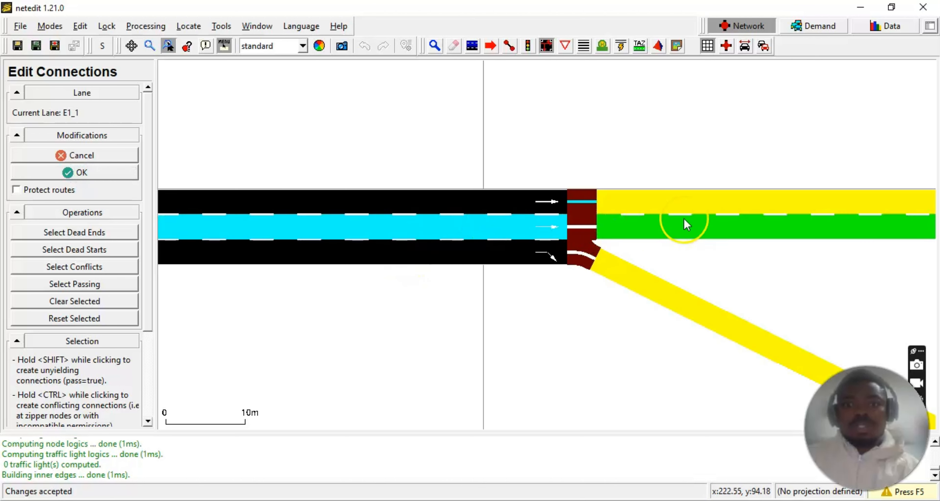
{"action": "left_click", "coordinate": [622, 226]}
{"action": "left_click", "coordinate": [91, 173]}
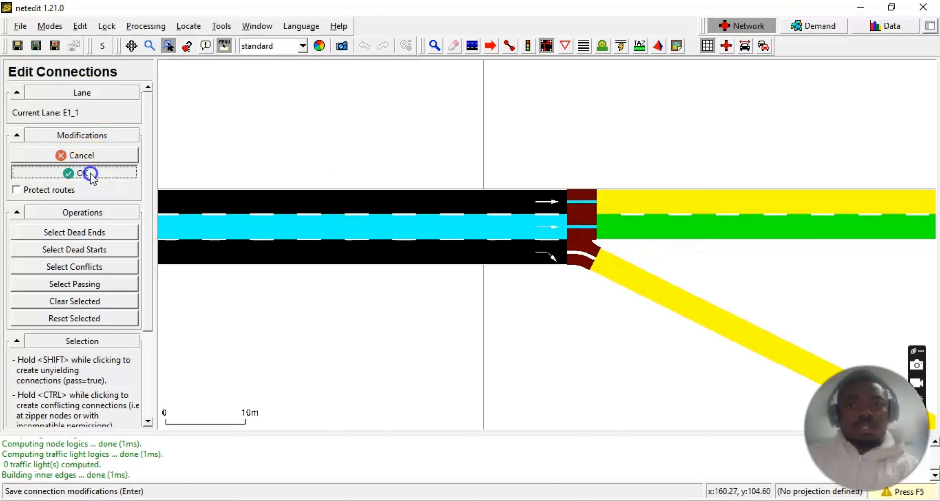
Step: Select the middle edge's lowest lane to check its target lane at the diverging junction, and accept its connections
{"action": "left_click", "coordinate": [408, 262]}
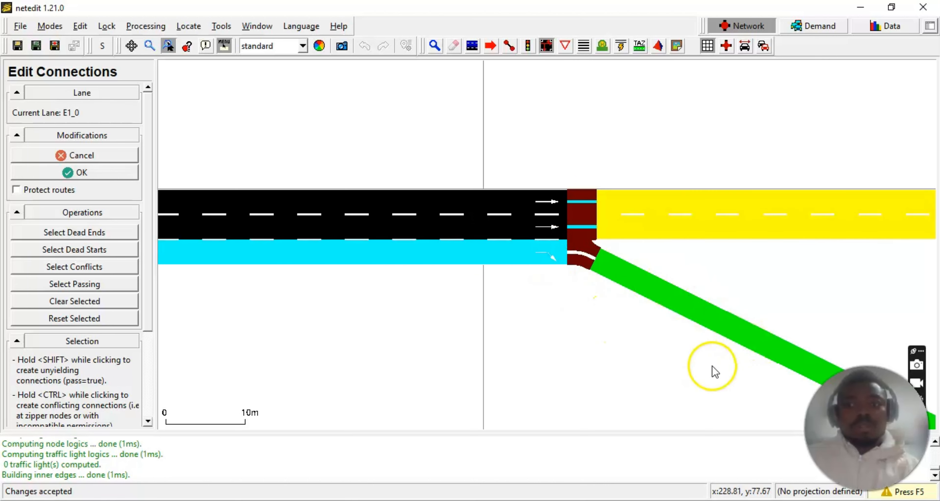
{"action": "scroll", "coordinate": [712, 366], "scroll_direction": "down", "scroll_amount": 2}
{"action": "left_click", "coordinate": [71, 174]}
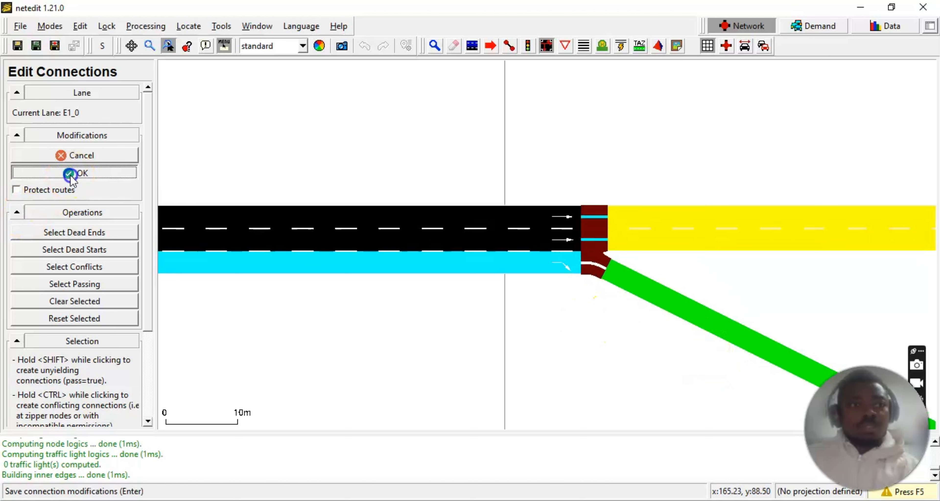
Step: Reselect the middle edge's lowest lane, compare its target on the exit ramp with the conflicting lanes, and accept without edits
{"action": "left_click_drag", "start_coordinate": [292, 298], "coordinate": [281, 212]}
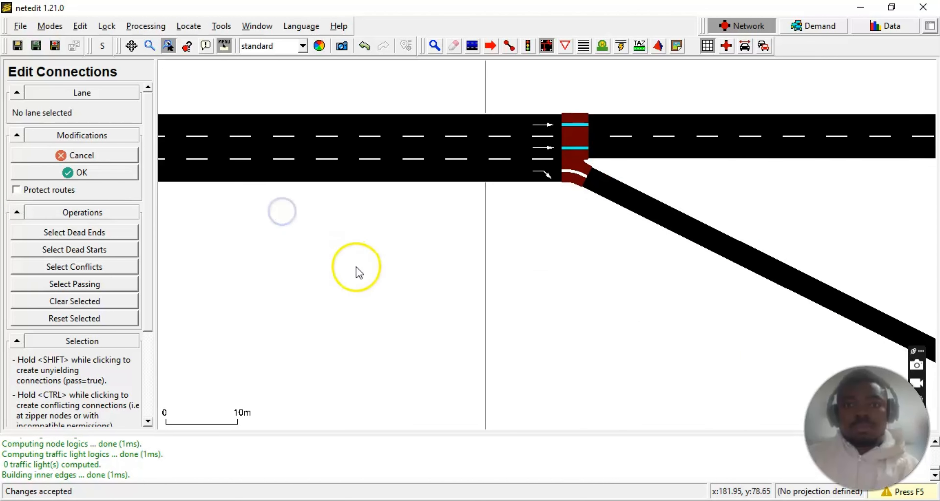
{"action": "scroll", "coordinate": [313, 231], "scroll_direction": "down", "scroll_amount": 1}
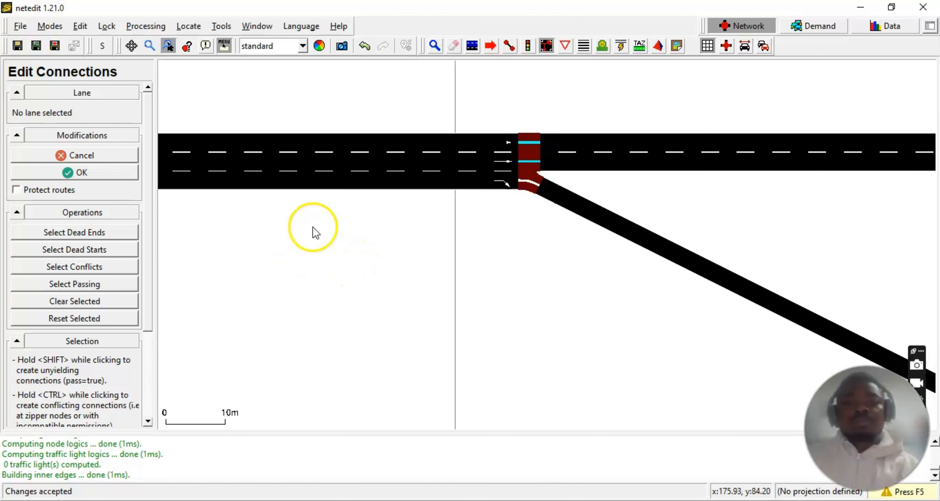
{"action": "left_click_drag", "start_coordinate": [286, 253], "coordinate": [357, 260]}
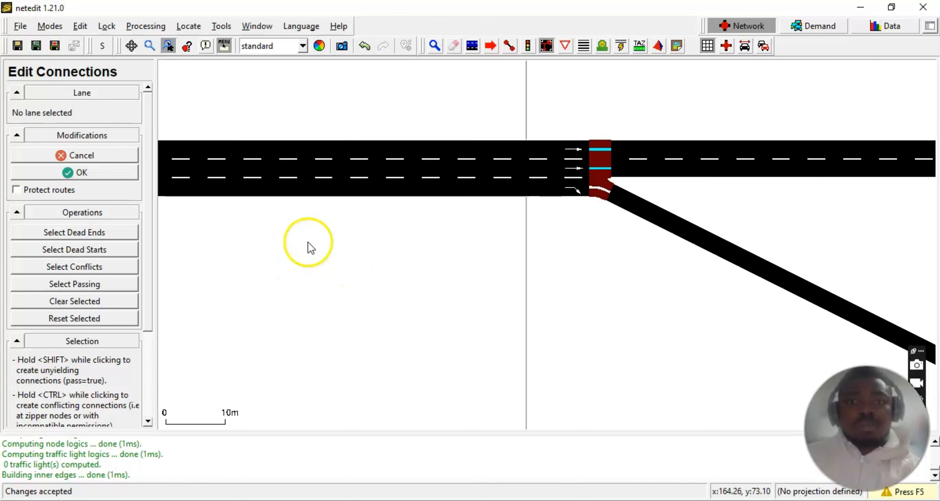
{"action": "scroll", "coordinate": [351, 234], "scroll_direction": "up", "scroll_amount": 3}
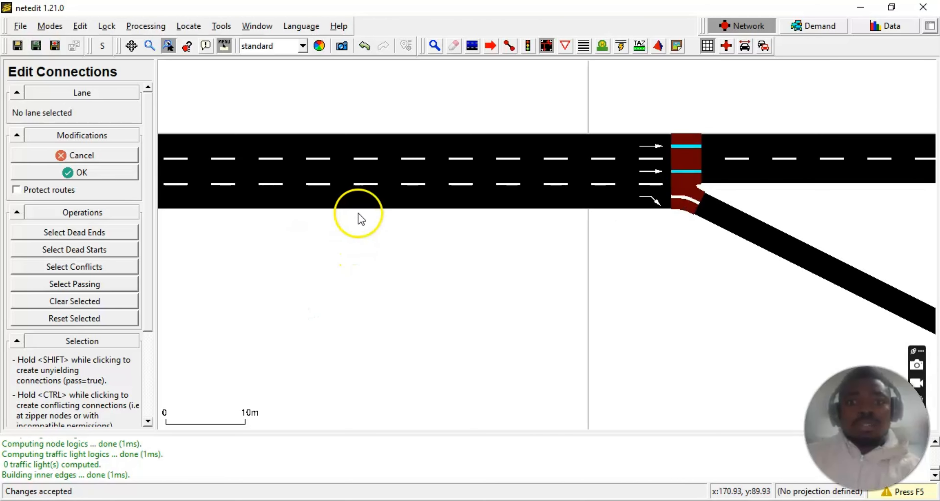
{"action": "left_click", "coordinate": [373, 201]}
{"action": "left_click", "coordinate": [351, 169]}
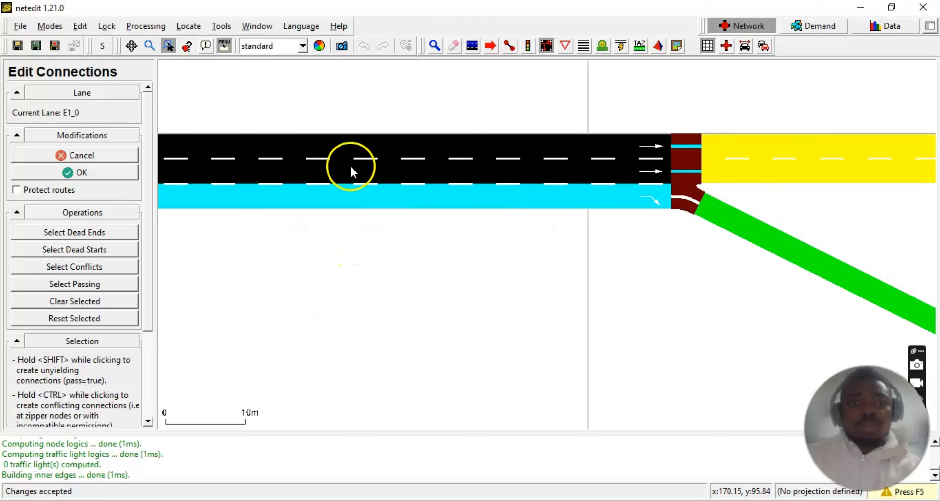
{"action": "left_click_drag", "start_coordinate": [485, 237], "coordinate": [394, 259]}
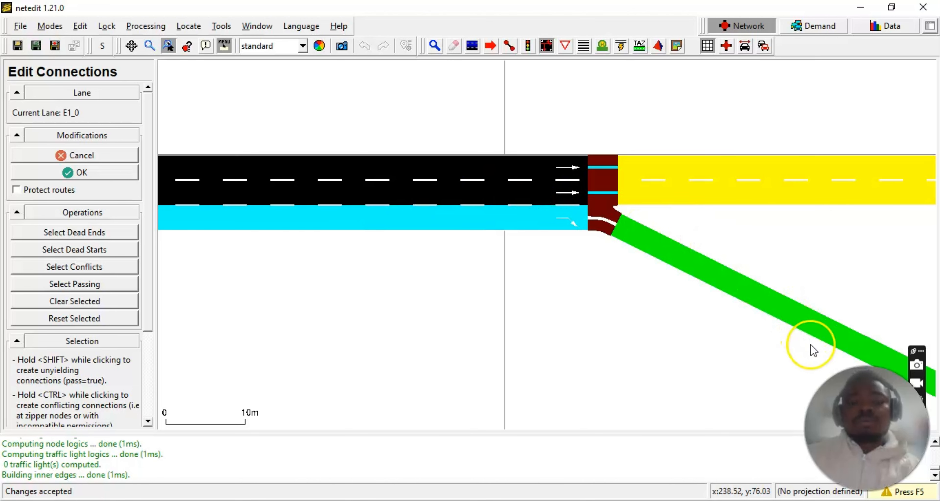
{"action": "left_click_drag", "start_coordinate": [322, 361], "coordinate": [739, 321]}
{"action": "scroll", "coordinate": [296, 244], "scroll_direction": "down", "scroll_amount": 3}
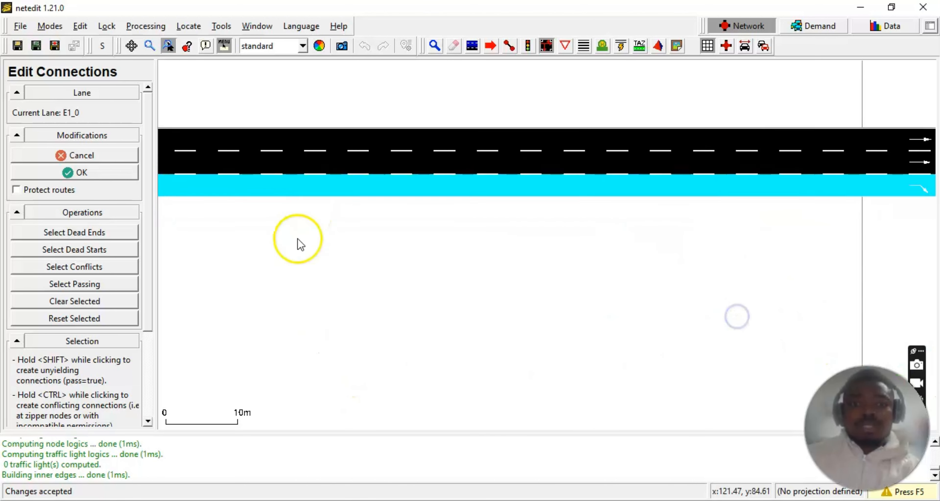
{"action": "left_click", "coordinate": [87, 173]}
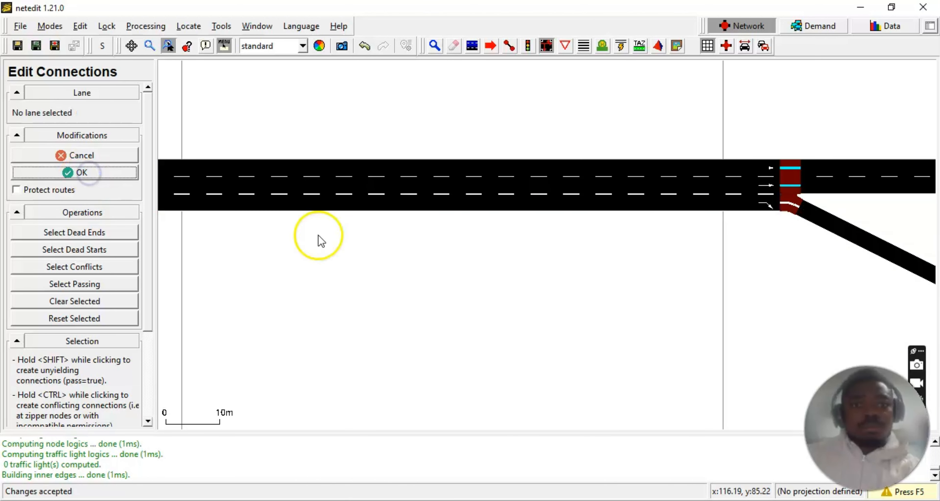
Step: Review the lane connections drawn at the merging junction and along the middle edge to the diverging junction
{"action": "left_click_drag", "start_coordinate": [319, 223], "coordinate": [439, 229]}
{"action": "scroll", "coordinate": [251, 301], "scroll_direction": "down", "scroll_amount": 2}
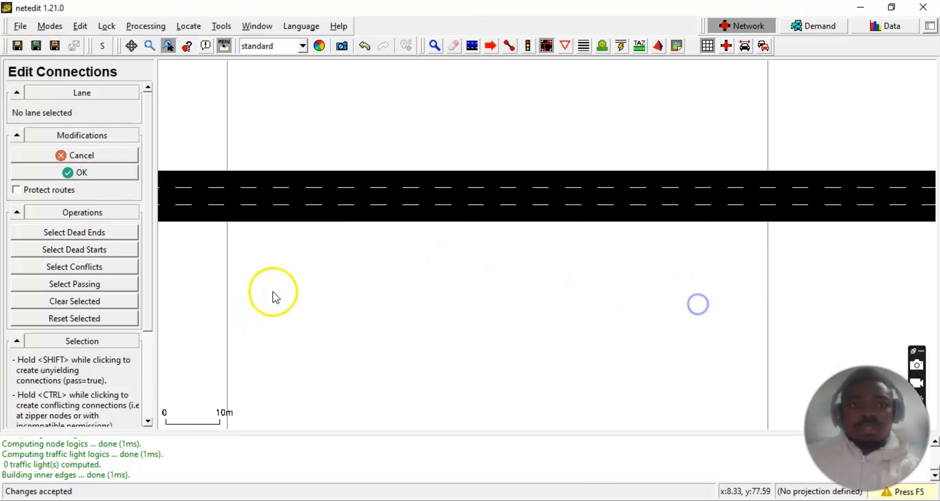
{"action": "scroll", "coordinate": [273, 311], "scroll_direction": "down", "scroll_amount": 3}
{"action": "left_click_drag", "start_coordinate": [306, 309], "coordinate": [652, 238]}
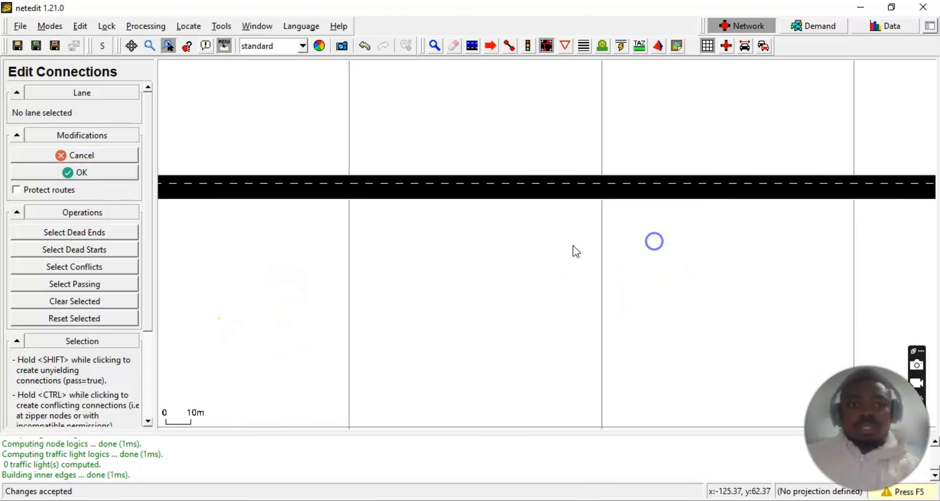
{"action": "left_click_drag", "start_coordinate": [380, 261], "coordinate": [651, 268]}
{"action": "scroll", "coordinate": [204, 241], "scroll_direction": "up", "scroll_amount": 2}
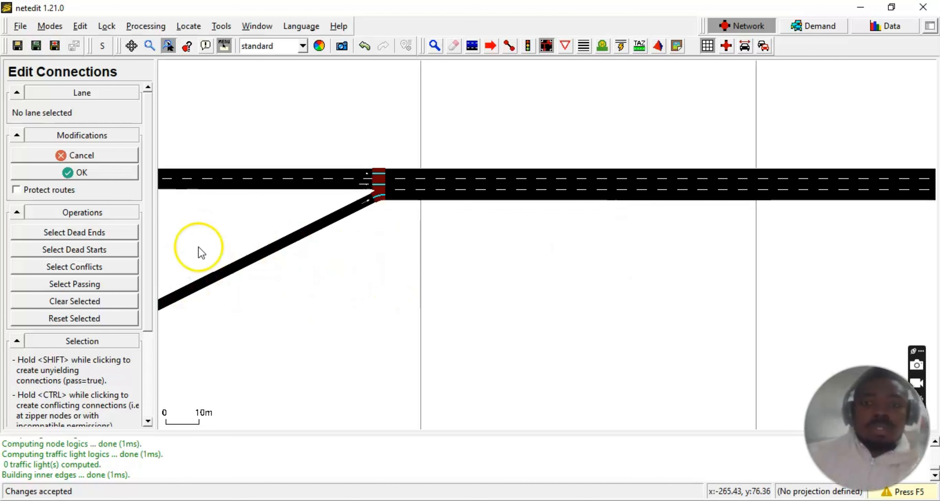
{"action": "scroll", "coordinate": [411, 363], "scroll_direction": "up", "scroll_amount": 2}
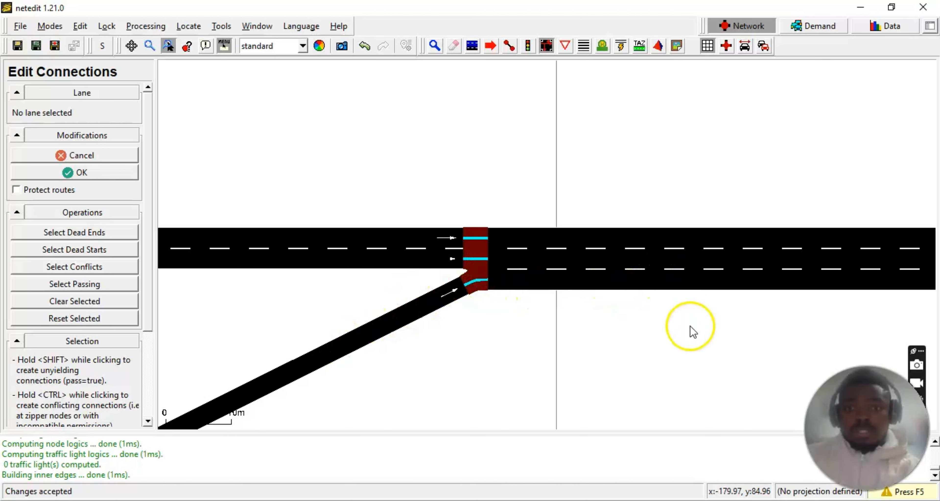
{"action": "scroll", "coordinate": [679, 327], "scroll_direction": "down", "scroll_amount": 3}
{"action": "left_click_drag", "start_coordinate": [722, 347], "coordinate": [158, 275]}
{"action": "scroll", "coordinate": [696, 321], "scroll_direction": "down", "scroll_amount": 6}
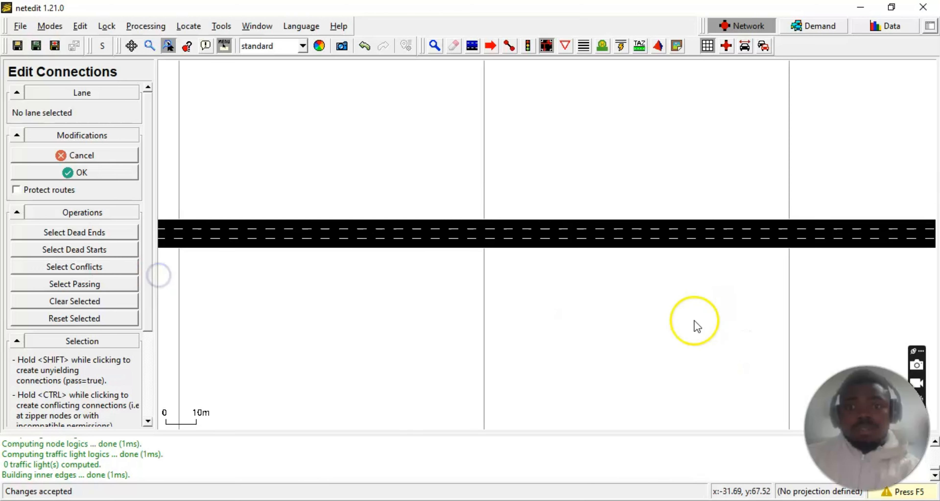
{"action": "left_click_drag", "start_coordinate": [741, 321], "coordinate": [221, 312]}
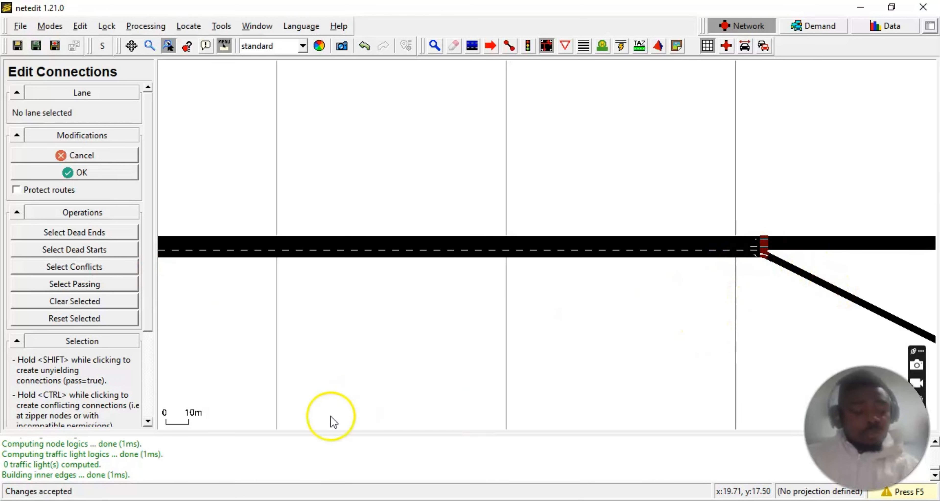
Step: Switch to Inspect mode with the two incoming edges and their merging junction in view
{"action": "left_click_drag", "start_coordinate": [310, 385], "coordinate": [758, 364]}
{"action": "mouse_move", "coordinate": [195, 276]}
{"action": "left_mouse_down"}
{"action": "mouse_move", "coordinate": [199, 269]}
{"action": "mouse_move", "coordinate": [426, 288]}
{"action": "left_mouse_up"}
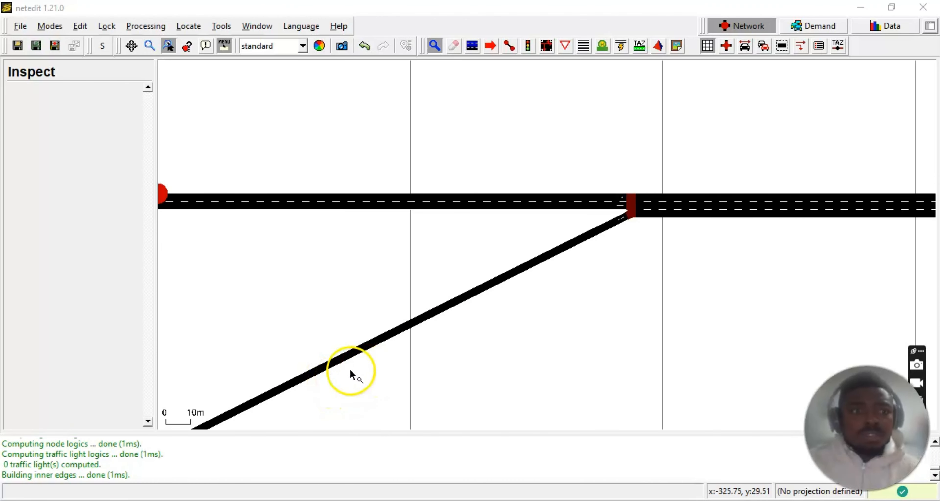
{"action": "left_click_drag", "start_coordinate": [350, 376], "coordinate": [670, 312]}
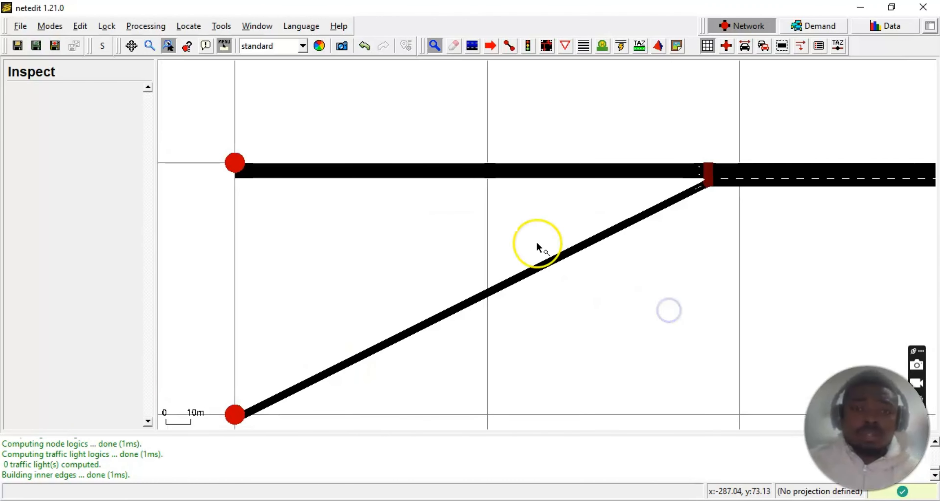
Step: Switch to demand editing and activate the vehicle creation mode for the road network
{"action": "left_click_drag", "start_coordinate": [593, 329], "coordinate": [590, 332]}
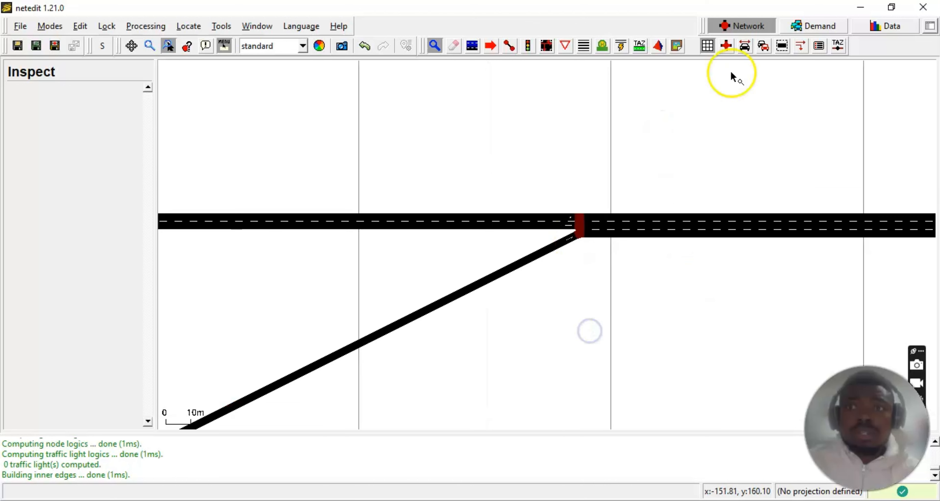
{"action": "left_click", "coordinate": [805, 27]}
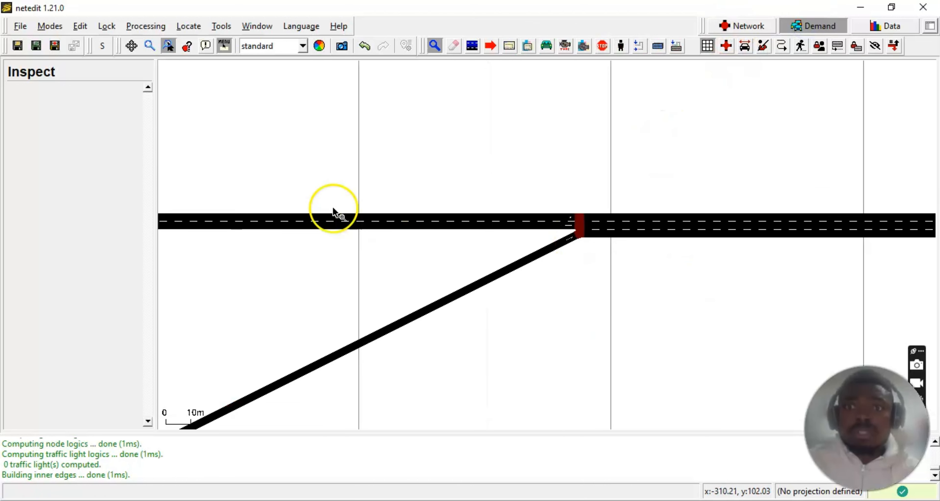
{"action": "left_click_drag", "start_coordinate": [369, 178], "coordinate": [548, 143]}
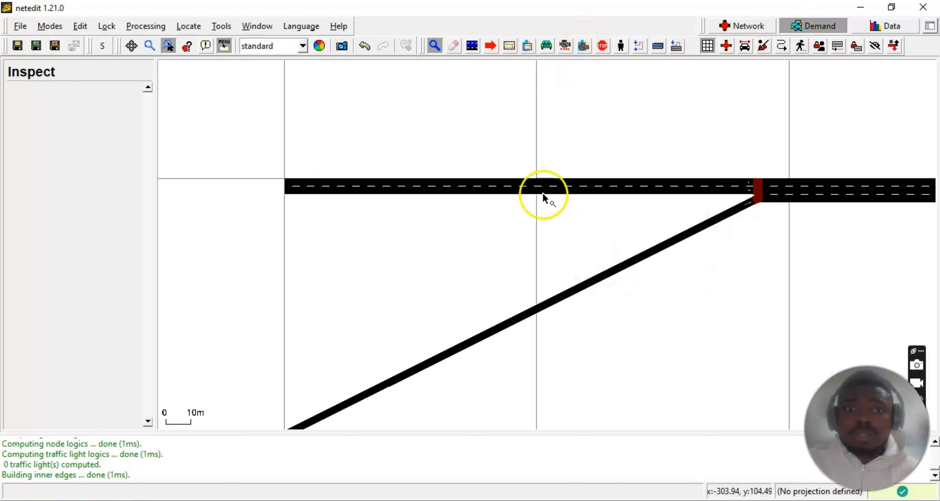
{"action": "left_click_drag", "start_coordinate": [836, 266], "coordinate": [673, 271]}
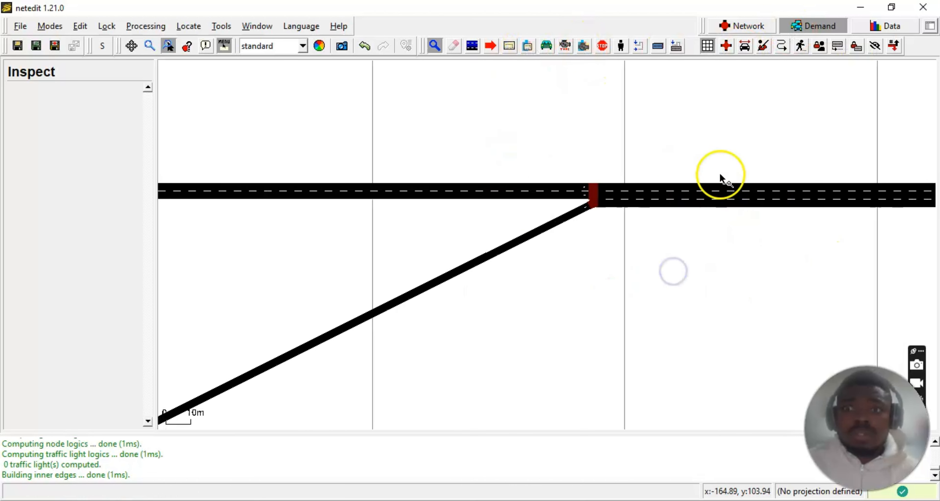
{"action": "left_click", "coordinate": [545, 43]}
Step: Set the vehicle kind to flow (from-to edges), keeping DEFAULT_VEHTYPE as the parent type
{"action": "left_click_drag", "start_coordinate": [266, 283], "coordinate": [330, 275]}
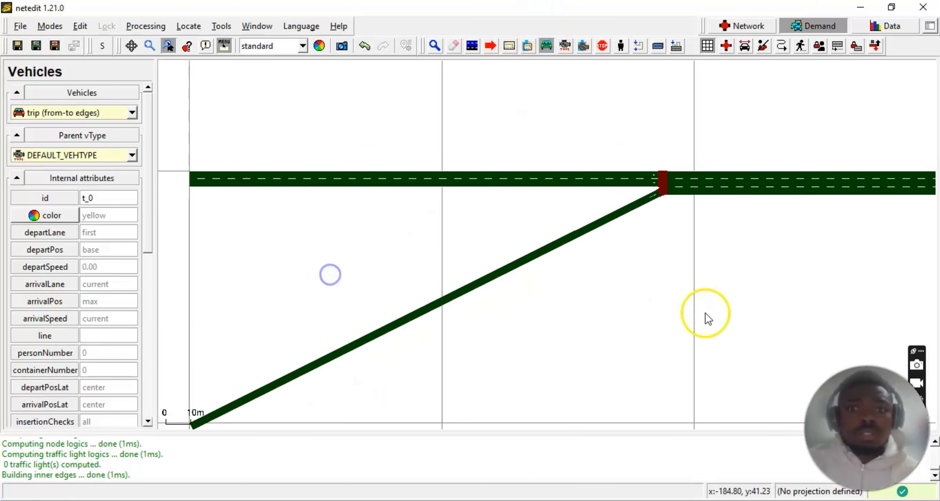
{"action": "left_click_drag", "start_coordinate": [743, 313], "coordinate": [381, 348]}
{"action": "left_click_drag", "start_coordinate": [499, 335], "coordinate": [510, 330]}
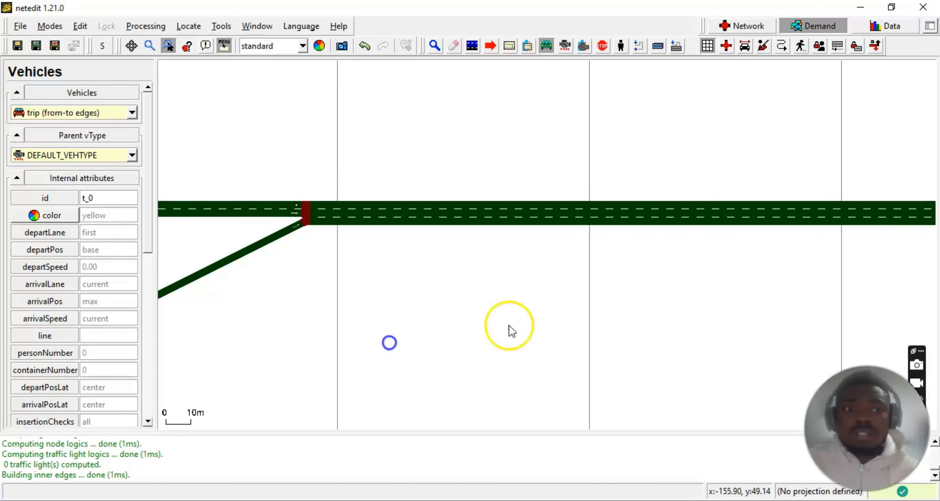
{"action": "left_click_drag", "start_coordinate": [630, 303], "coordinate": [757, 285]}
{"action": "left_click_drag", "start_coordinate": [312, 314], "coordinate": [501, 309]}
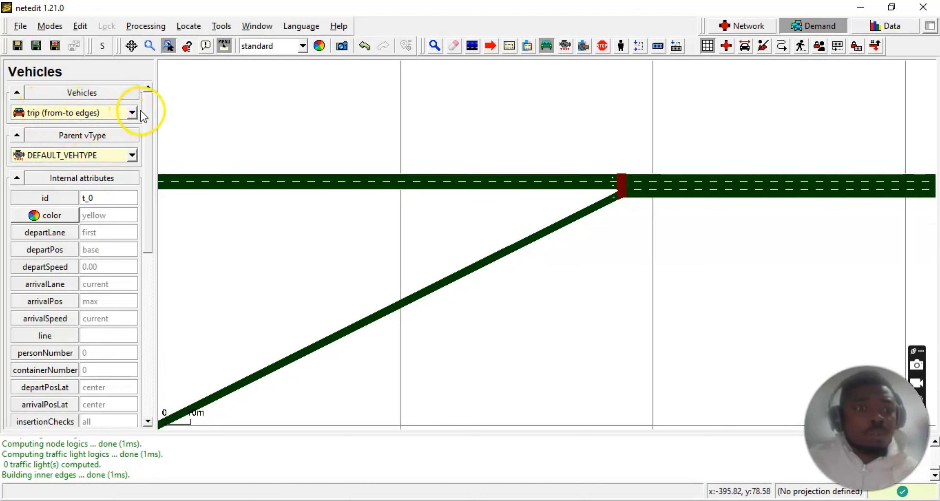
{"action": "left_click", "coordinate": [133, 112]}
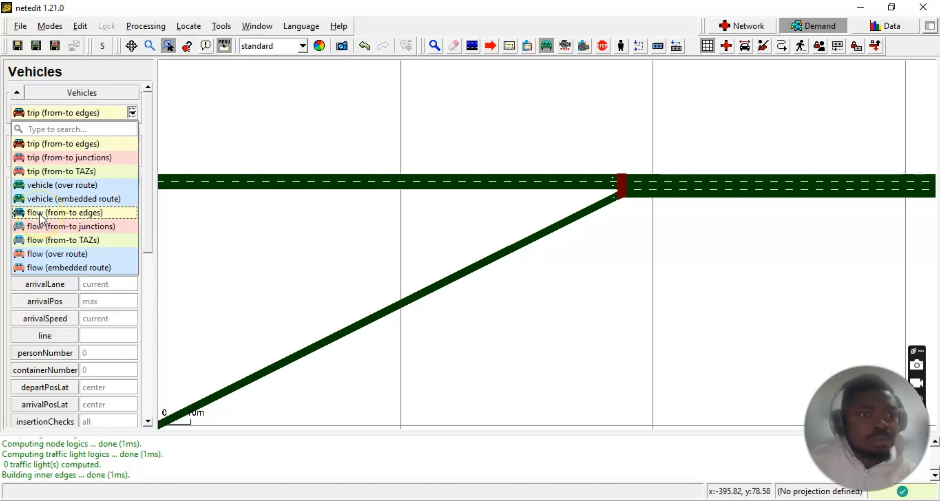
{"action": "left_click", "coordinate": [74, 214]}
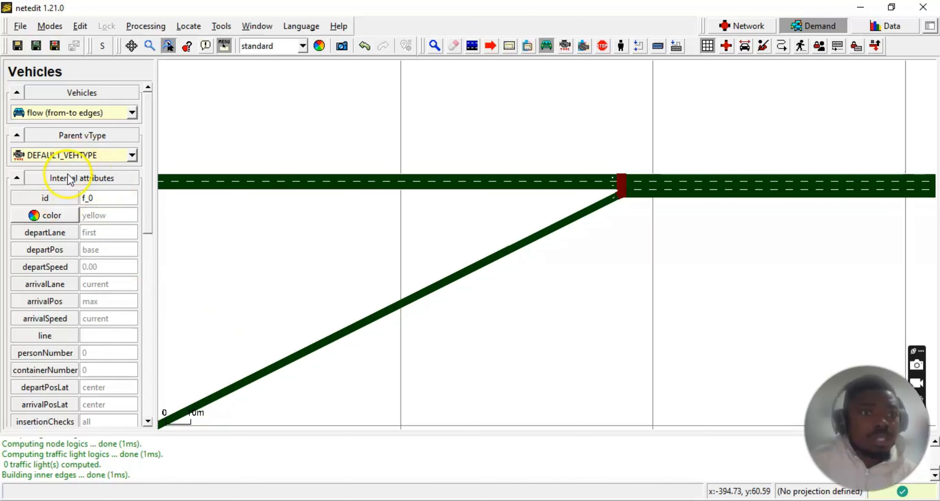
{"action": "left_click", "coordinate": [132, 156]}
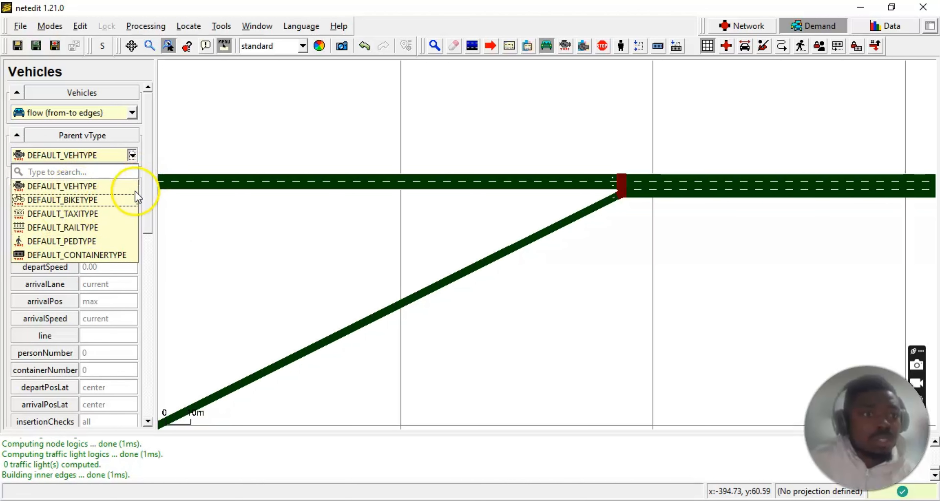
{"action": "left_click", "coordinate": [183, 243]}
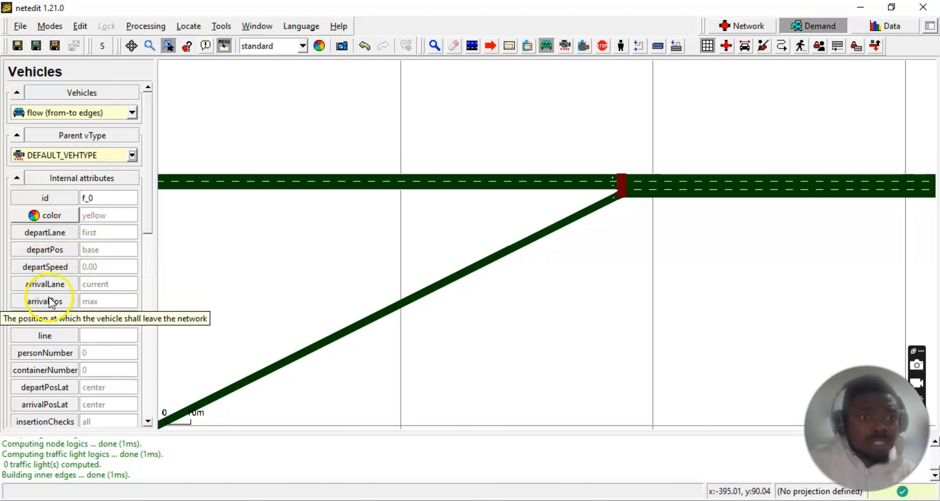
Step: Select the diagonal incoming edge as the starting edge of the flow
{"action": "left_click_drag", "start_coordinate": [149, 226], "coordinate": [150, 252]}
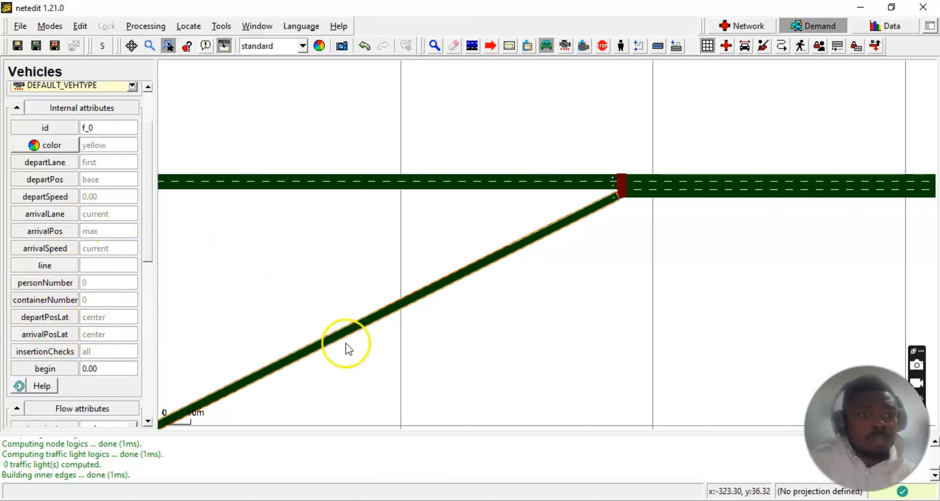
{"action": "scroll", "coordinate": [346, 343], "scroll_direction": "down", "scroll_amount": 4}
{"action": "left_click_drag", "start_coordinate": [365, 363], "coordinate": [472, 331]}
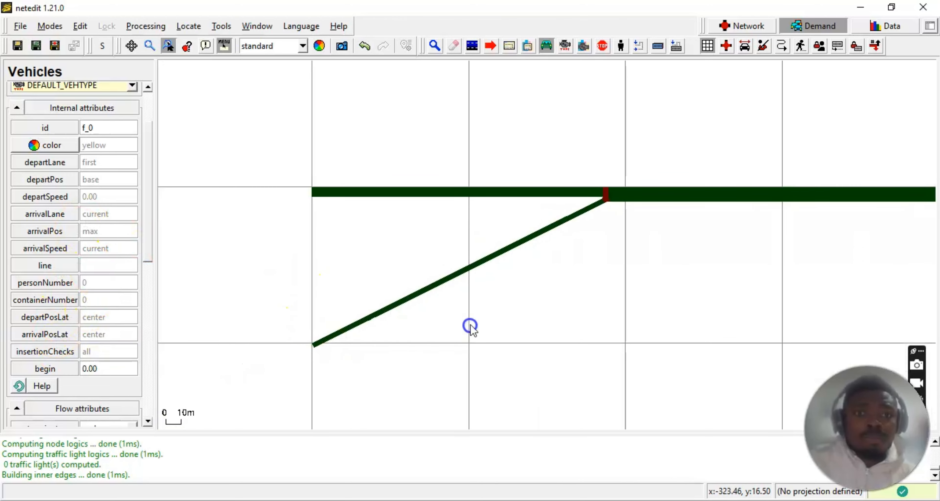
{"action": "scroll", "coordinate": [262, 288], "scroll_direction": "up", "scroll_amount": 2}
{"action": "left_click_drag", "start_coordinate": [304, 238], "coordinate": [281, 270]}
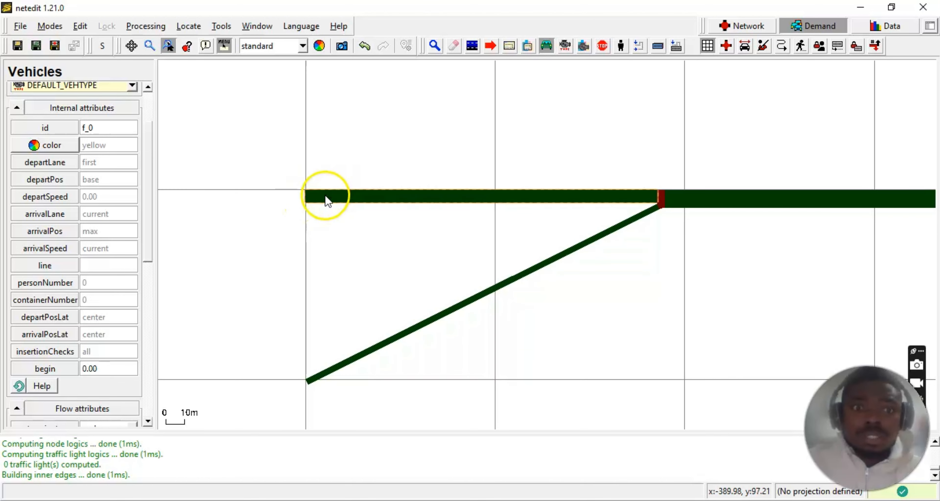
{"action": "scroll", "coordinate": [371, 294], "scroll_direction": "down", "scroll_amount": 1}
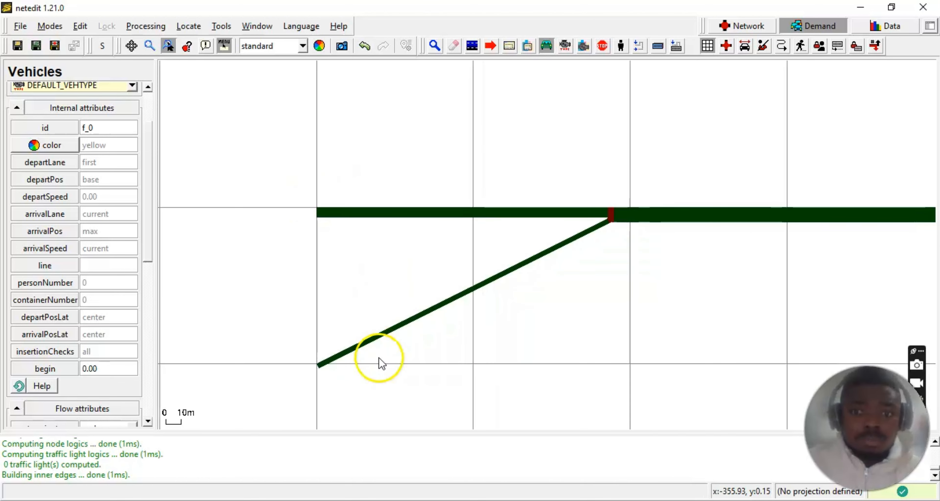
{"action": "left_click_drag", "start_coordinate": [379, 358], "coordinate": [383, 285]}
{"action": "scroll", "coordinate": [329, 267], "scroll_direction": "up", "scroll_amount": 2}
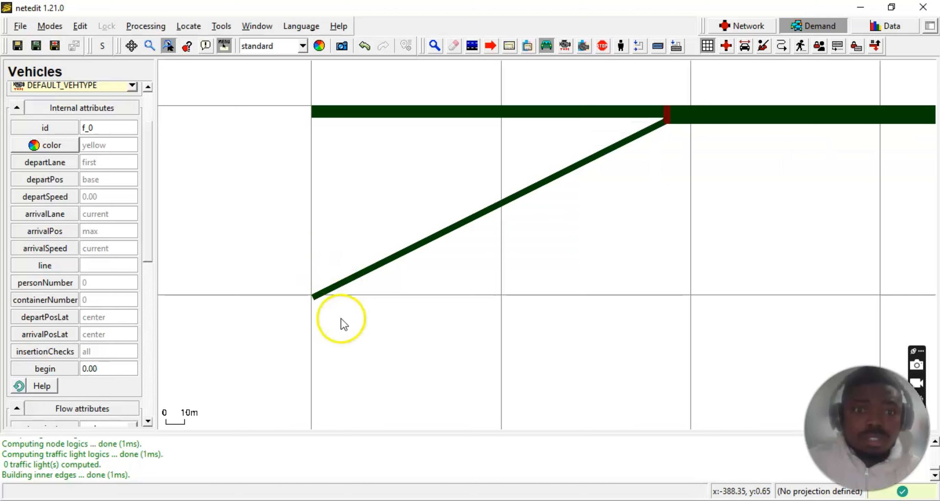
{"action": "left_click", "coordinate": [335, 290]}
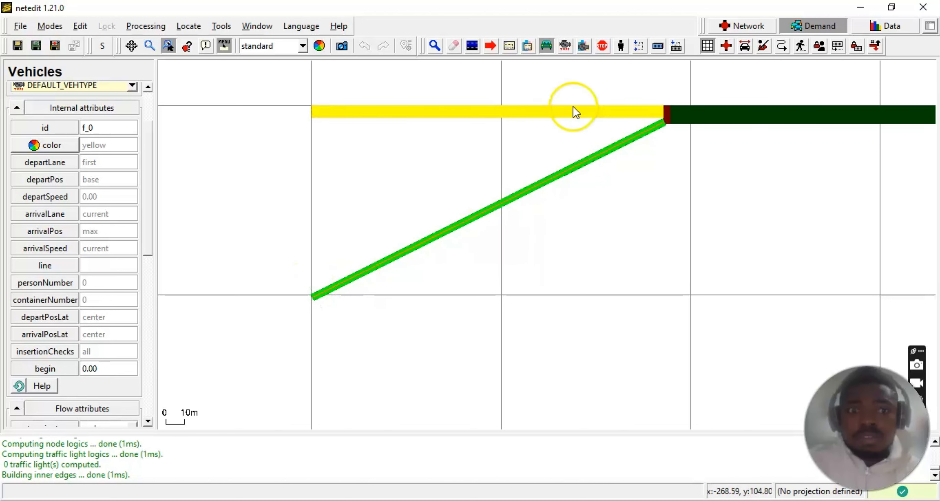
Step: Review the flow's termination and spacing options, keeping termination at end
{"action": "scroll", "coordinate": [157, 314], "scroll_direction": "down", "scroll_amount": 5}
{"action": "left_click", "coordinate": [54, 227]}
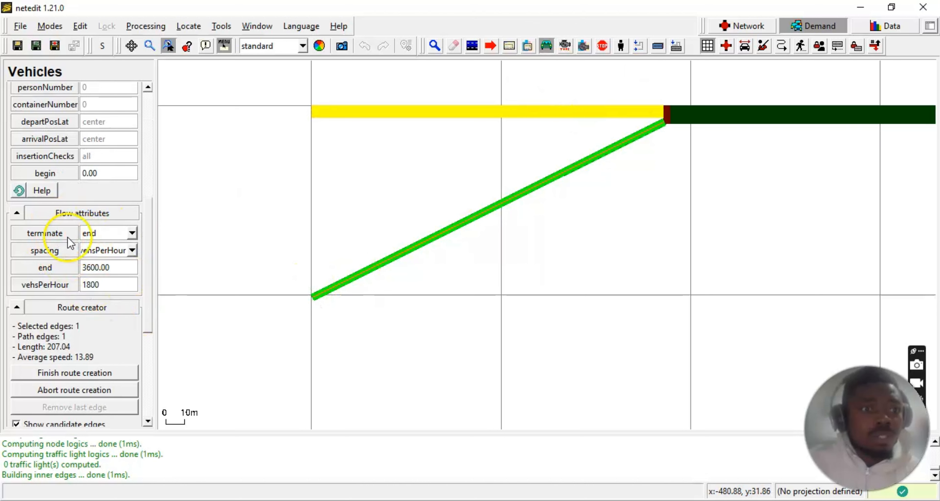
{"action": "left_click", "coordinate": [132, 233]}
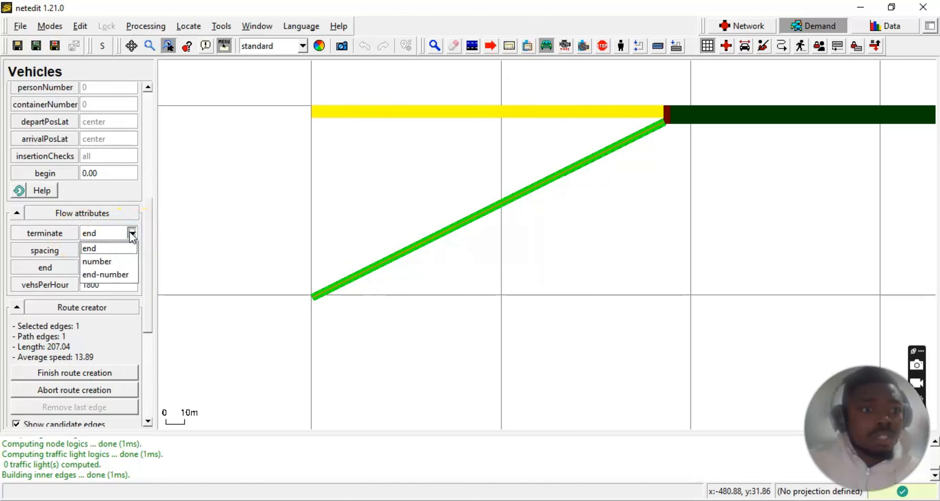
{"action": "left_click", "coordinate": [131, 234]}
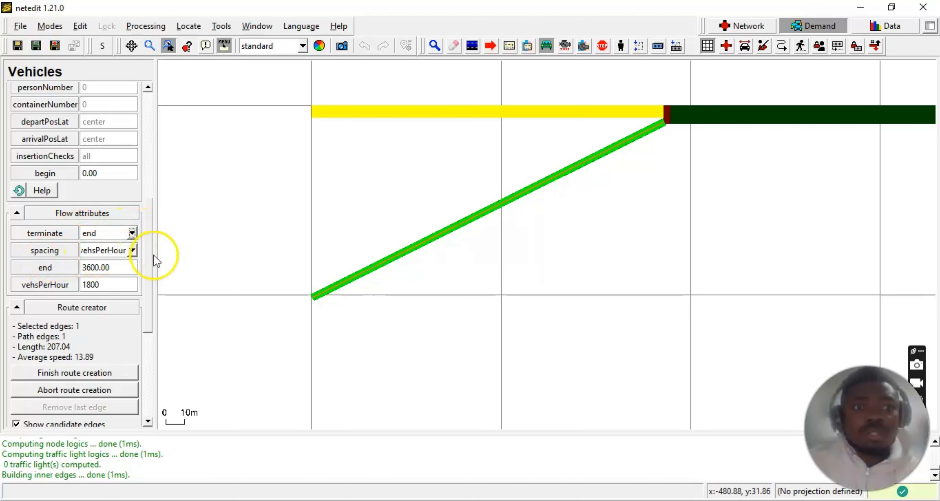
{"action": "left_click", "coordinate": [132, 250]}
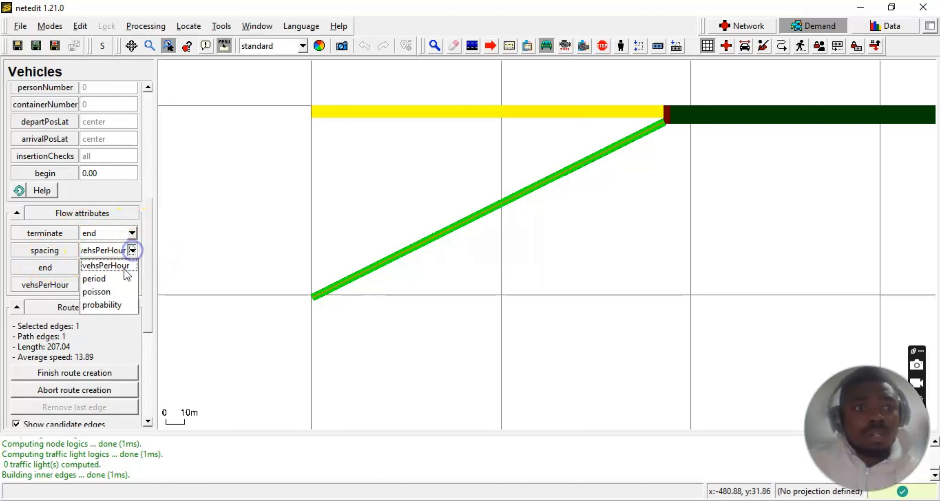
Step: Keep vehsPerHour spacing and set the flow's end to 1600 and its vehsPerHour to 1000
{"action": "left_click", "coordinate": [99, 265]}
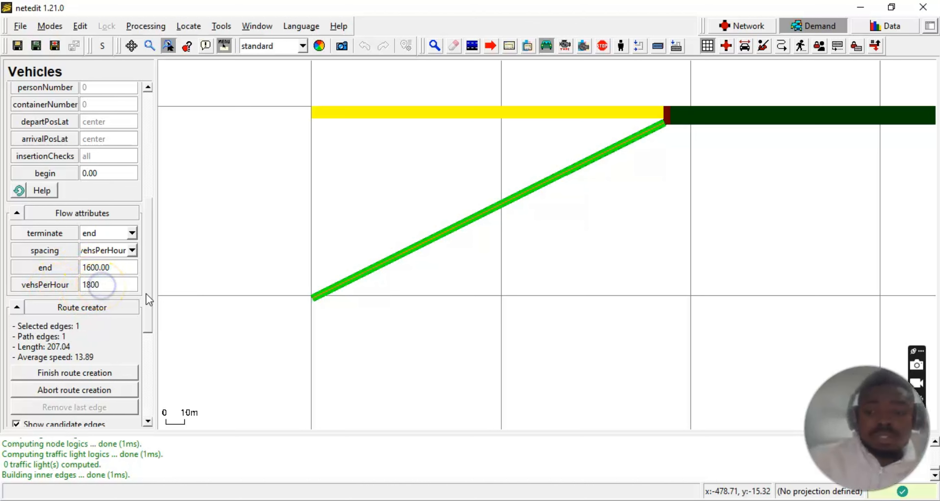
{"action": "key", "text": "BackSpace"}
{"action": "key", "text": "BackSpace"}
{"action": "key", "text": "BackSpace"}
{"action": "type", "text": "000"}
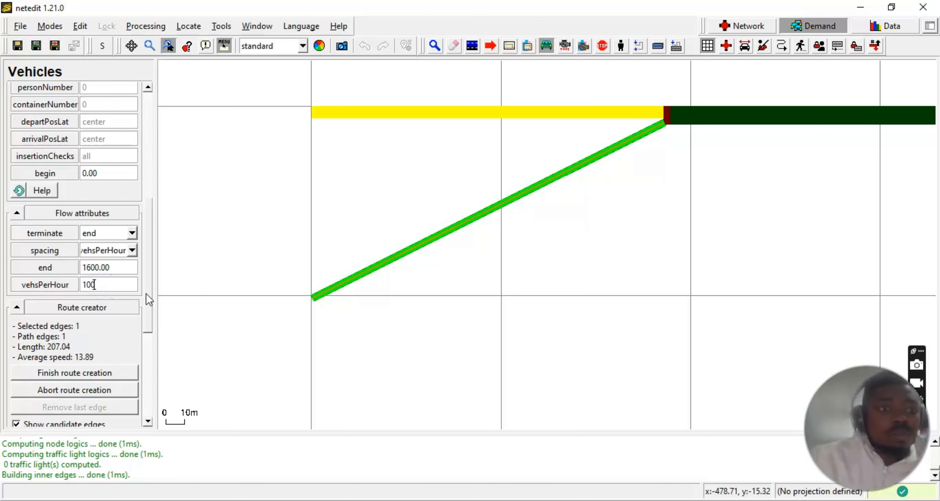
{"action": "left_click", "coordinate": [151, 316]}
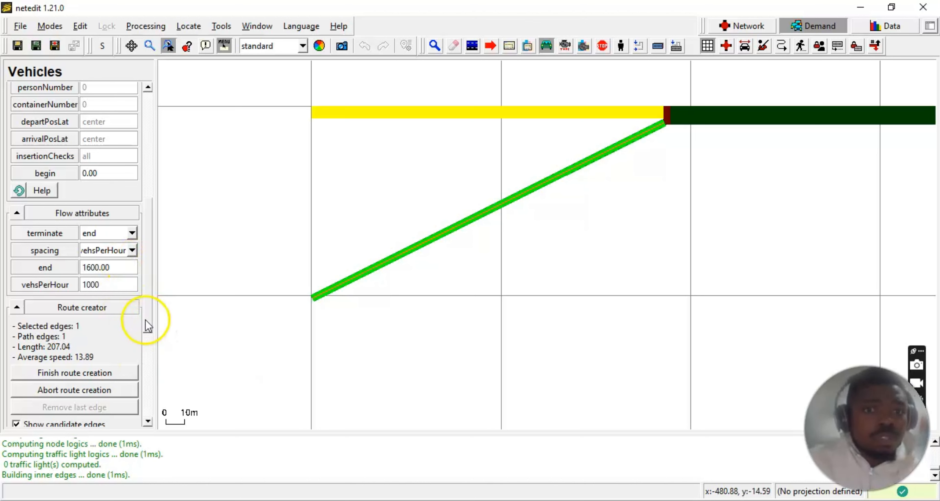
Step: Check the flow's internal attributes and finish the route creation on the diagonal incoming edge
{"action": "left_click_drag", "start_coordinate": [147, 314], "coordinate": [159, 229]}
{"action": "left_click", "coordinate": [20, 150]}
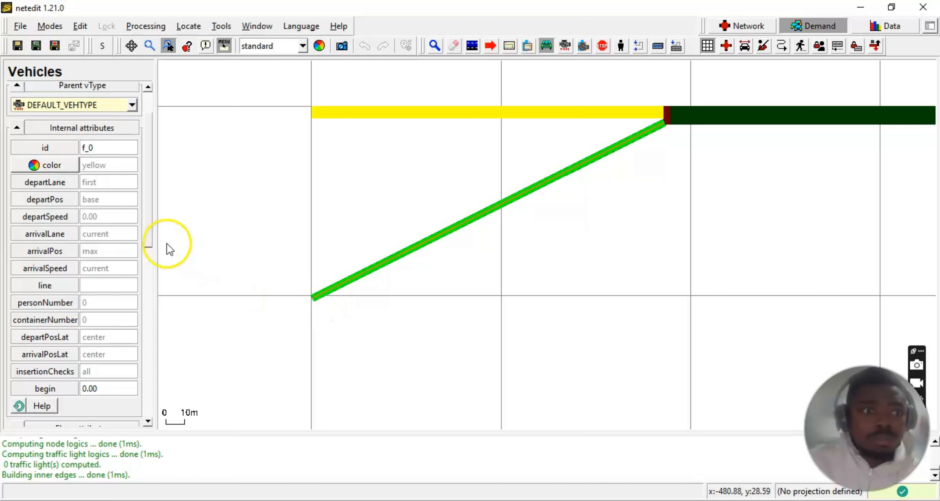
{"action": "left_click_drag", "start_coordinate": [150, 237], "coordinate": [153, 347]}
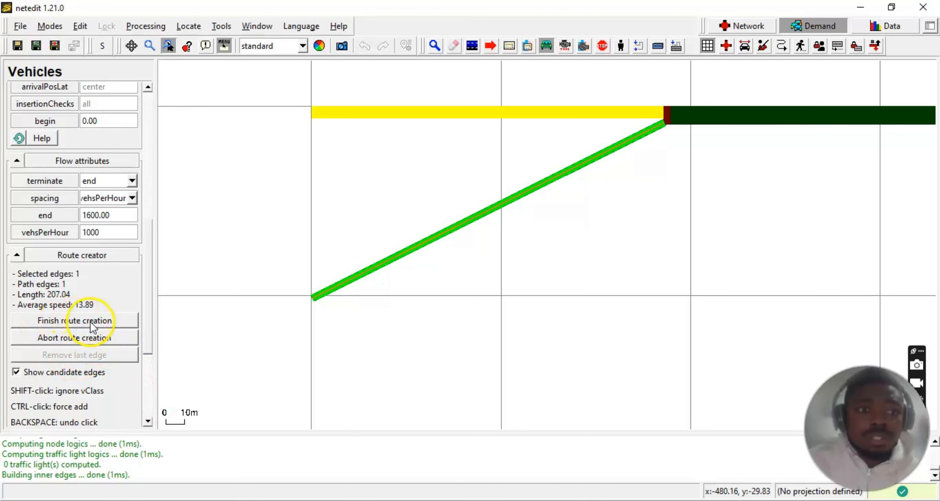
{"action": "scroll", "coordinate": [313, 310], "scroll_direction": "up", "scroll_amount": 3}
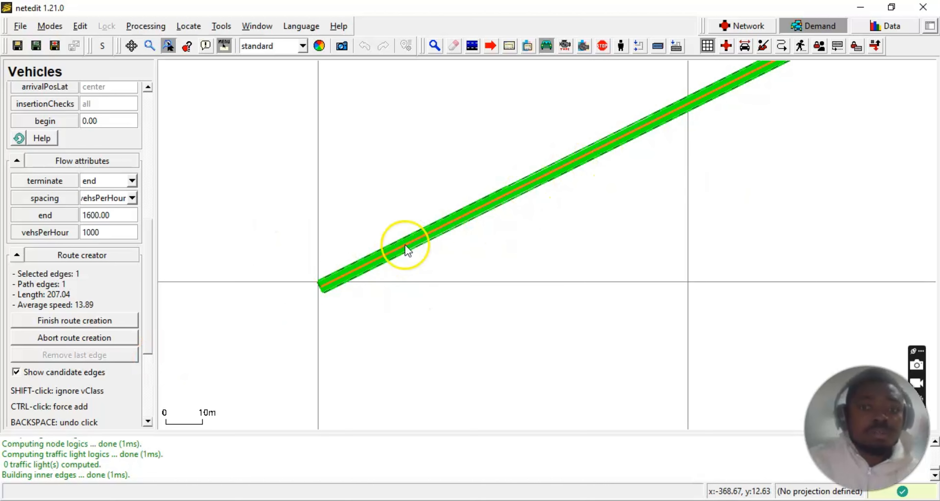
{"action": "left_click", "coordinate": [64, 322]}
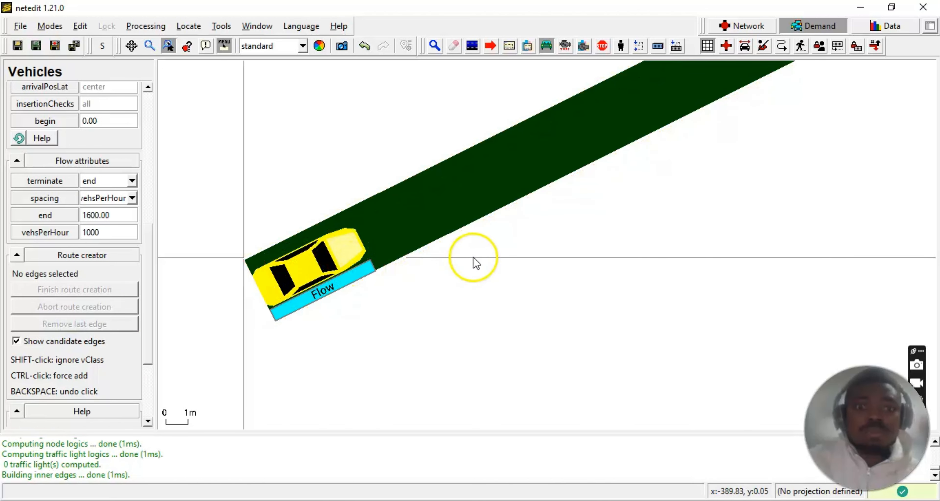
Step: Select the diagonal incoming edge again as the starting edge of another flow
{"action": "scroll", "coordinate": [478, 263], "scroll_direction": "down", "scroll_amount": 6}
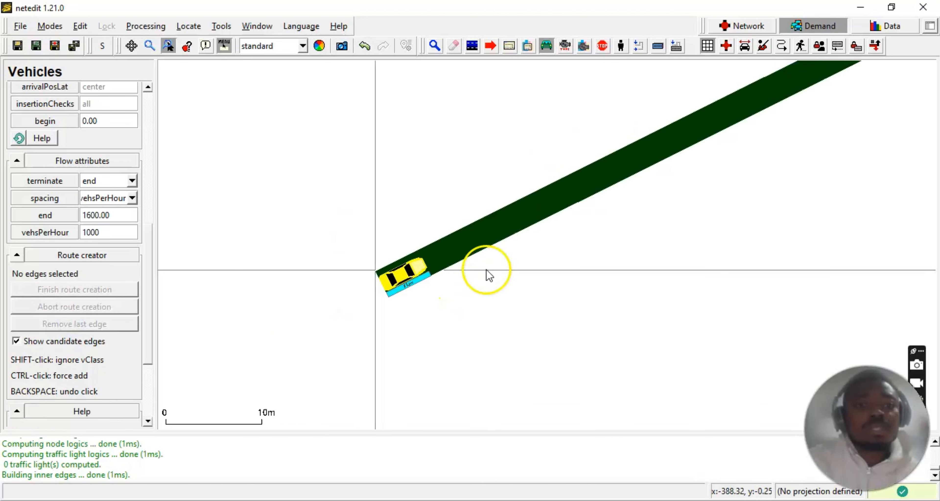
{"action": "scroll", "coordinate": [500, 265], "scroll_direction": "down", "scroll_amount": 5}
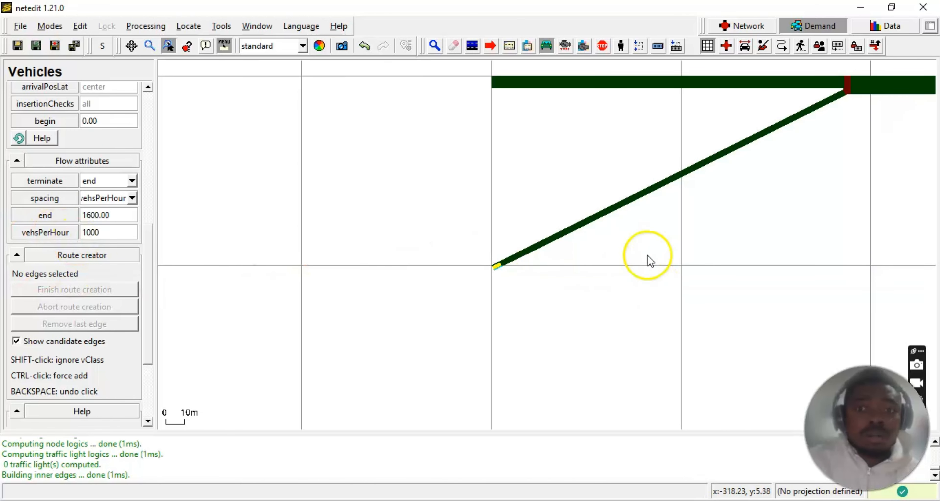
{"action": "left_click_drag", "start_coordinate": [649, 261], "coordinate": [475, 317]}
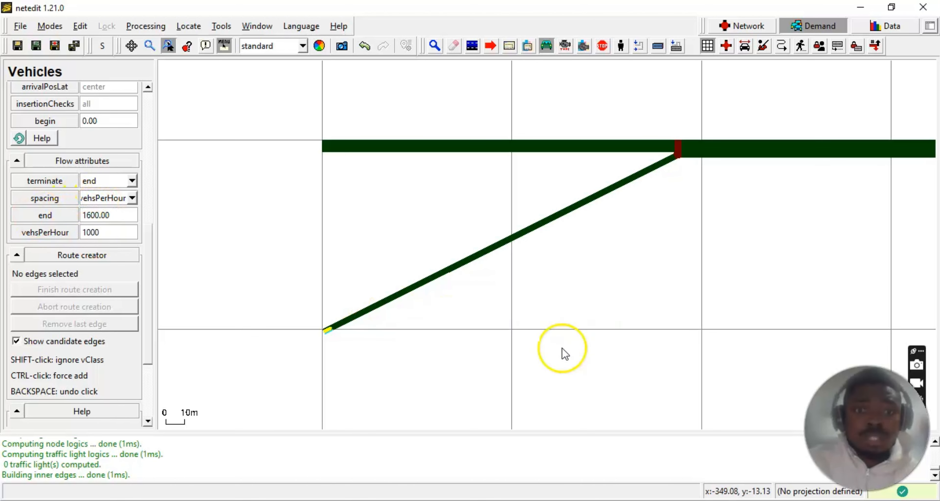
{"action": "scroll", "coordinate": [329, 329], "scroll_direction": "up", "scroll_amount": 2}
{"action": "scroll", "coordinate": [329, 330], "scroll_direction": "up", "scroll_amount": 2}
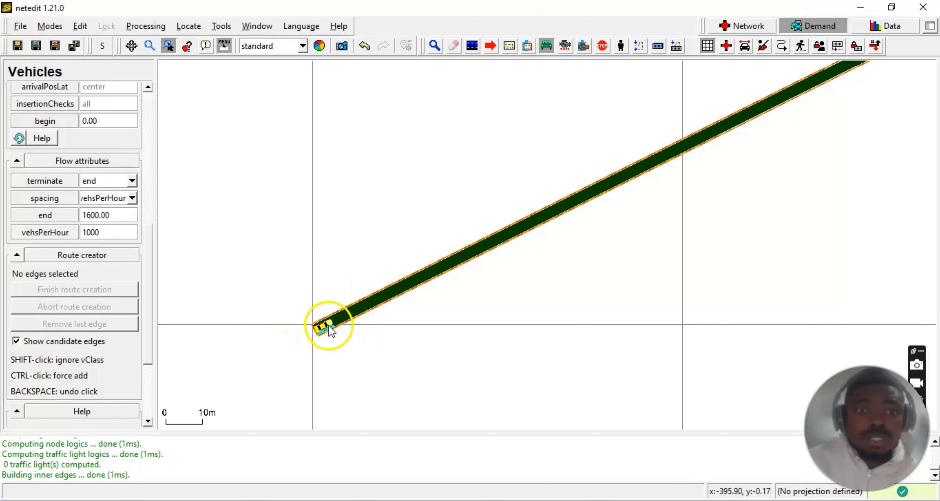
{"action": "left_click", "coordinate": [320, 326]}
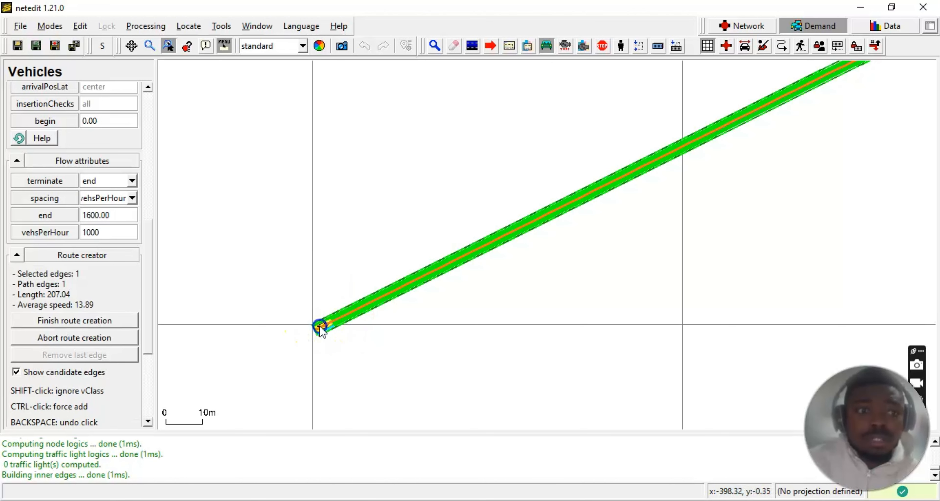
{"action": "key", "text": "Return"}
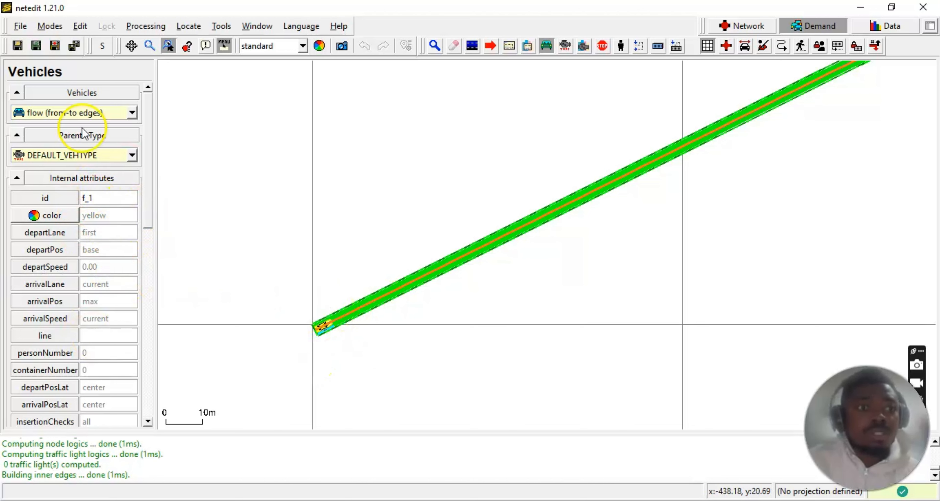
Step: Set the new flow's color to red in its internal attributes
{"action": "scroll", "coordinate": [151, 232], "scroll_direction": "down", "scroll_amount": 3}
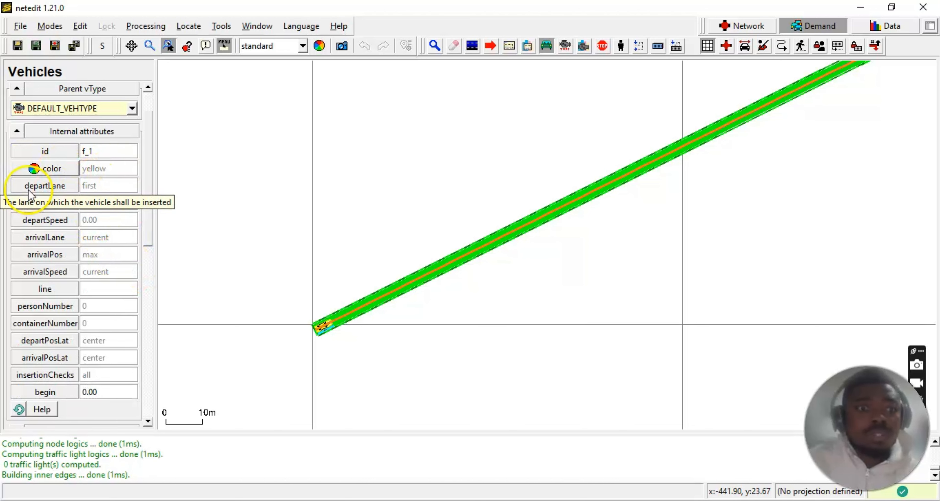
{"action": "left_click", "coordinate": [34, 169]}
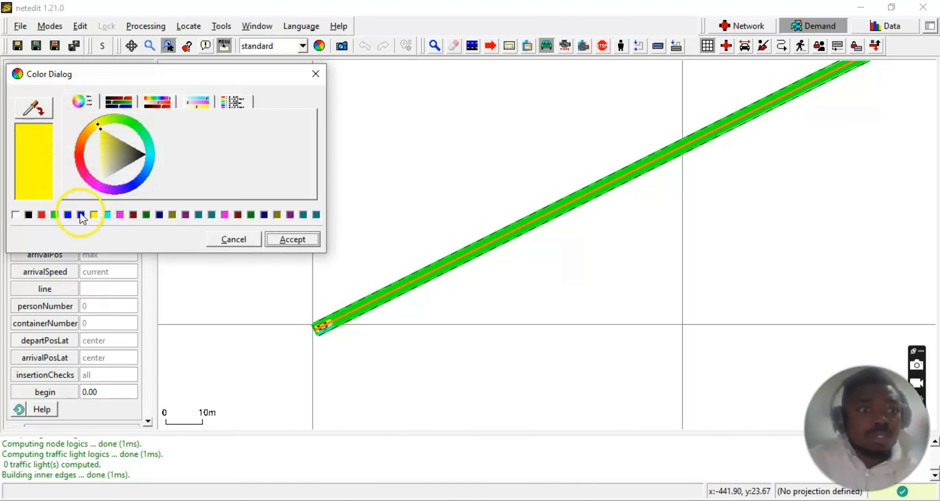
{"action": "left_click", "coordinate": [42, 215]}
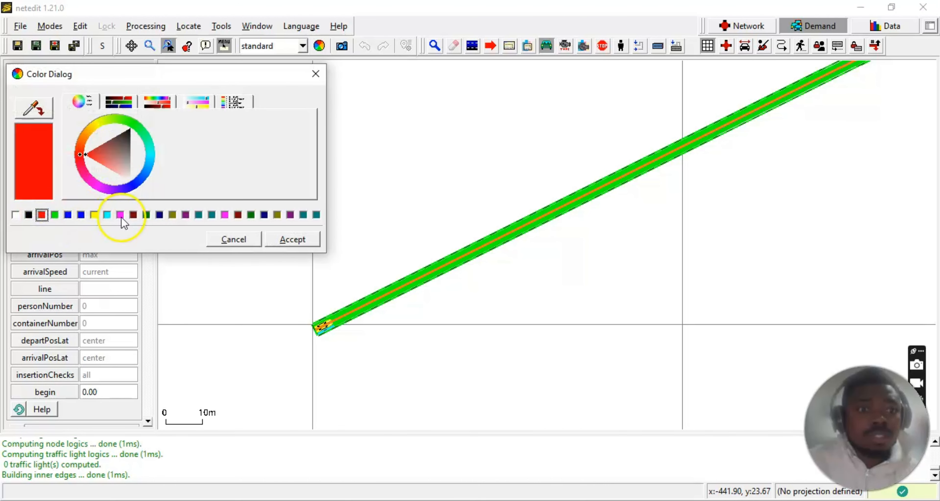
{"action": "left_click", "coordinate": [292, 240]}
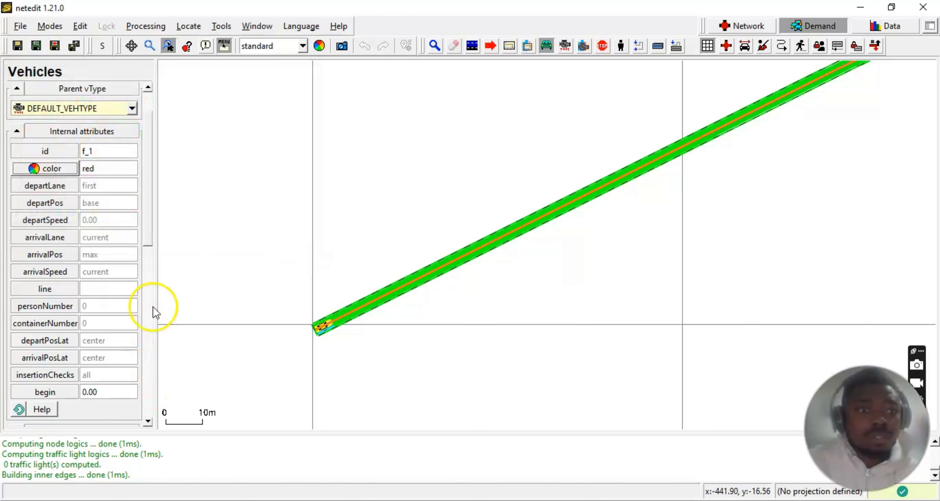
Step: Finish the route creation for the second flow and inspect the stacked vehicles at the start of the diagonal edge
{"action": "left_click_drag", "start_coordinate": [147, 245], "coordinate": [151, 350]}
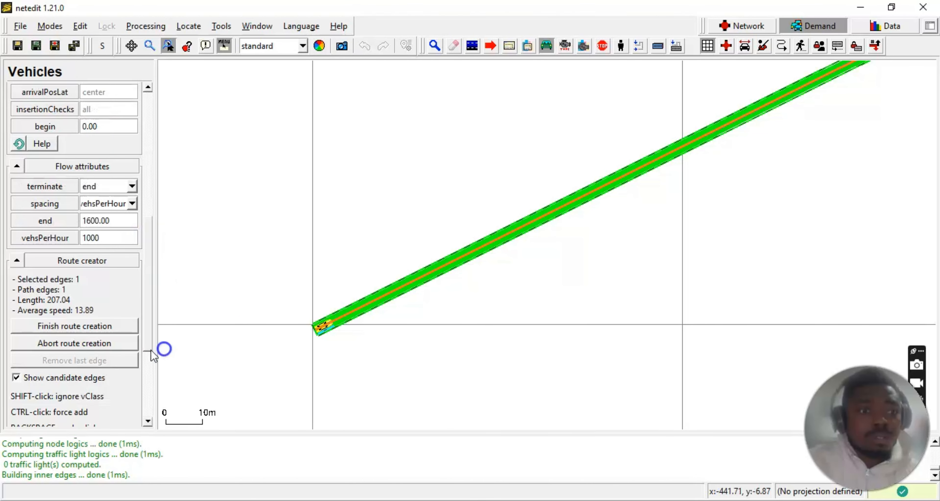
{"action": "left_click", "coordinate": [109, 332]}
{"action": "scroll", "coordinate": [366, 345], "scroll_direction": "up", "scroll_amount": 3}
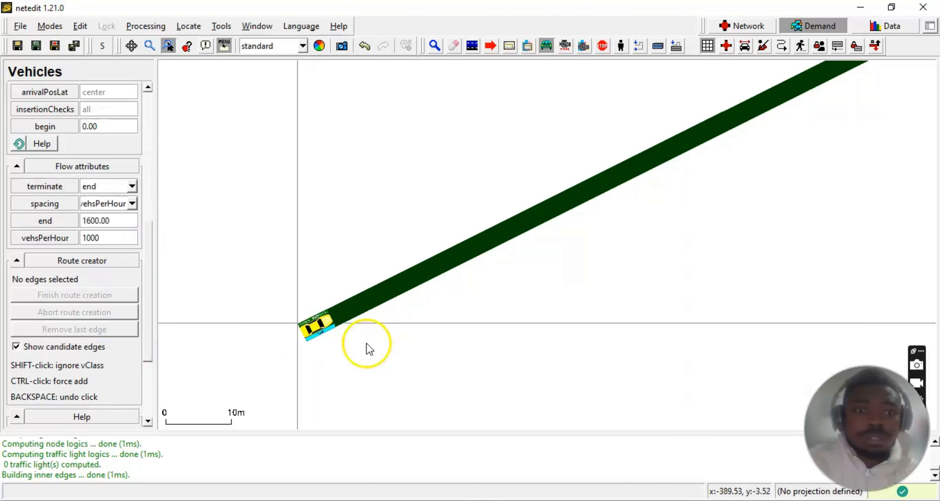
{"action": "scroll", "coordinate": [358, 349], "scroll_direction": "up", "scroll_amount": 4}
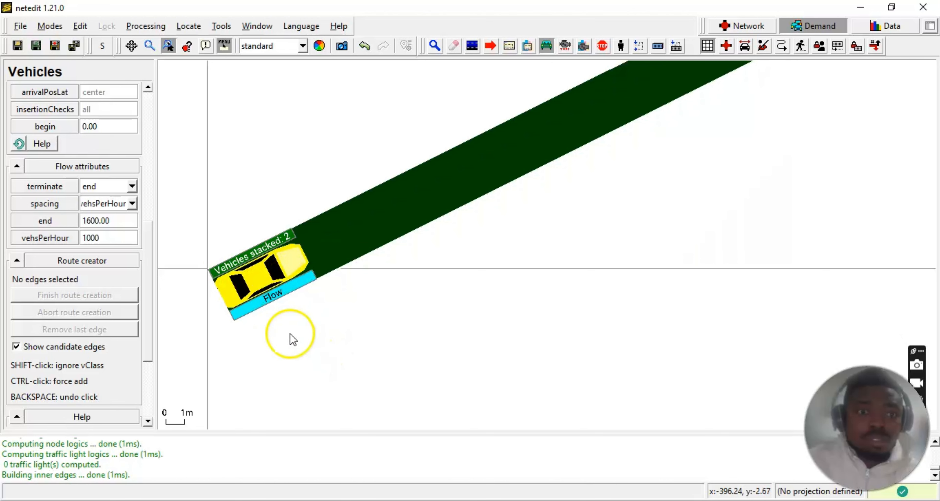
{"action": "scroll", "coordinate": [235, 312], "scroll_direction": "down", "scroll_amount": 3}
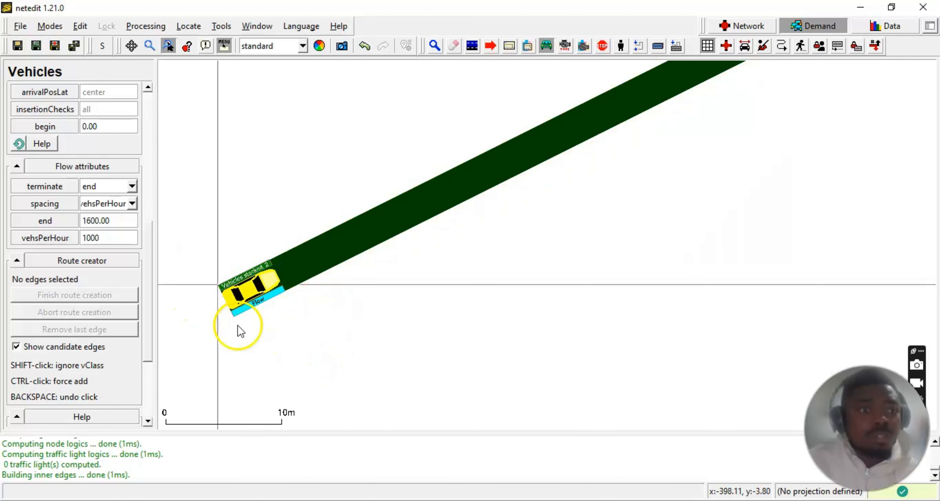
Step: Select the diagonal incoming edge under the stacked vehicles and show the flow's internal attributes
{"action": "left_click", "coordinate": [240, 290]}
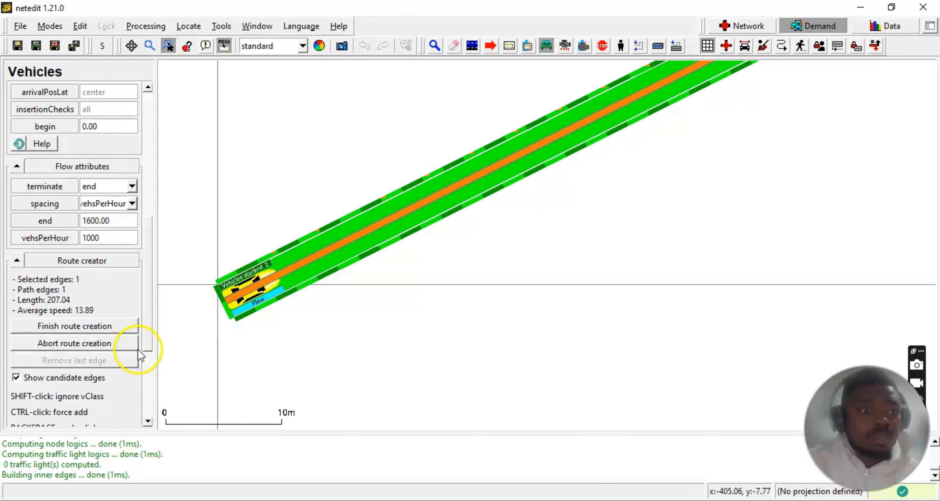
{"action": "left_click_drag", "start_coordinate": [150, 295], "coordinate": [153, 144]}
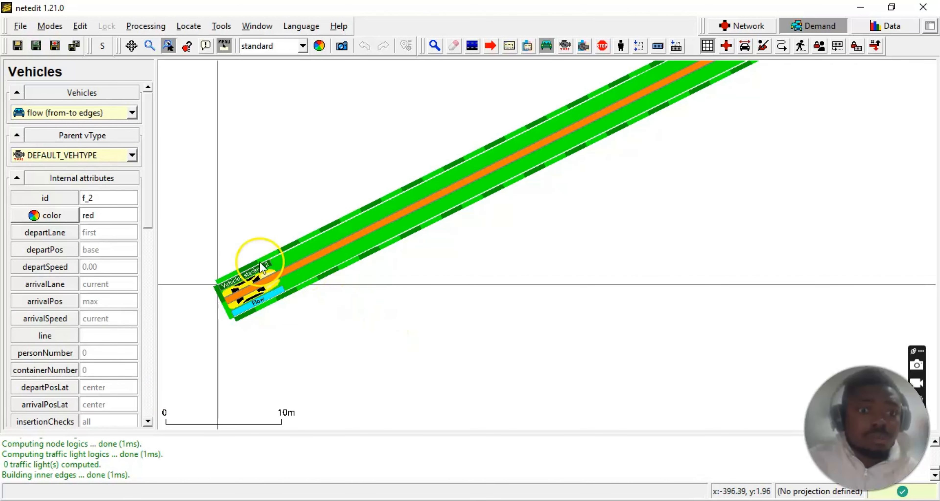
Step: Set the color of the vehicle flow on the diagonal on-ramp edge to dark green
{"action": "scroll", "coordinate": [370, 309], "scroll_direction": "down", "scroll_amount": 3}
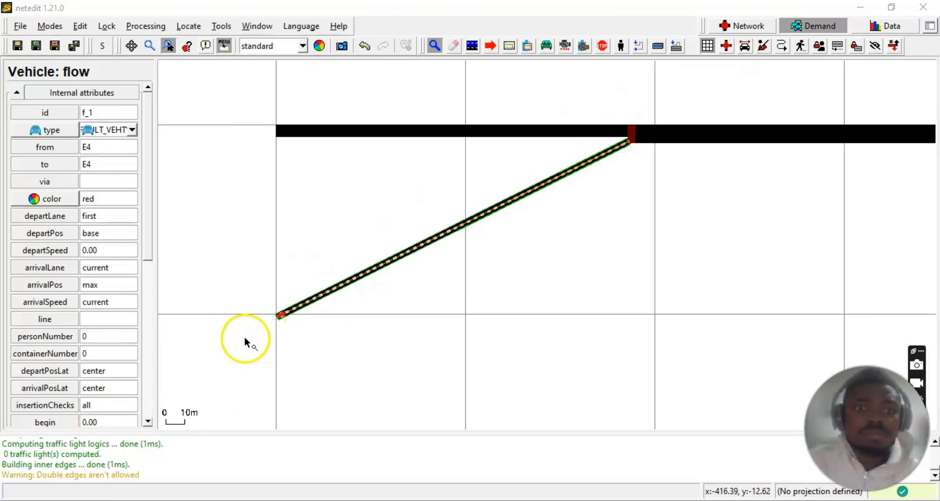
{"action": "scroll", "coordinate": [289, 310], "scroll_direction": "up", "scroll_amount": 1}
{"action": "scroll", "coordinate": [303, 298], "scroll_direction": "up", "scroll_amount": 1}
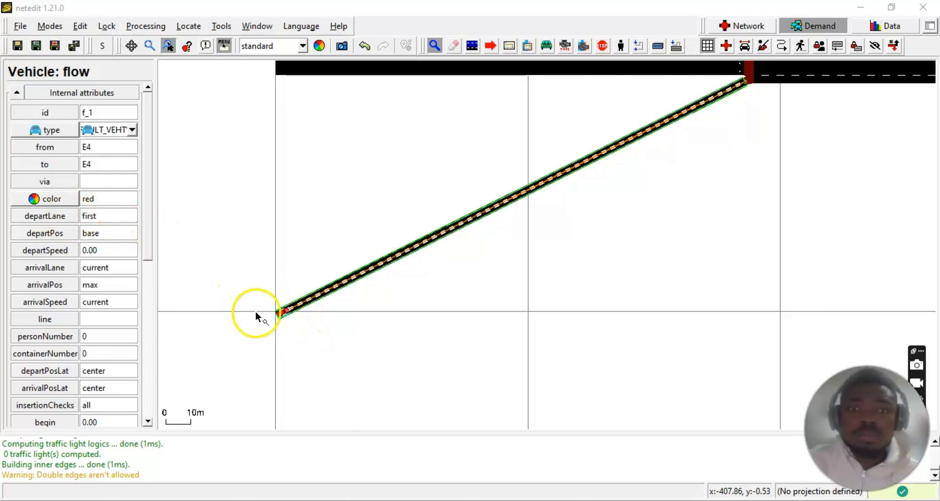
{"action": "left_click", "coordinate": [62, 202]}
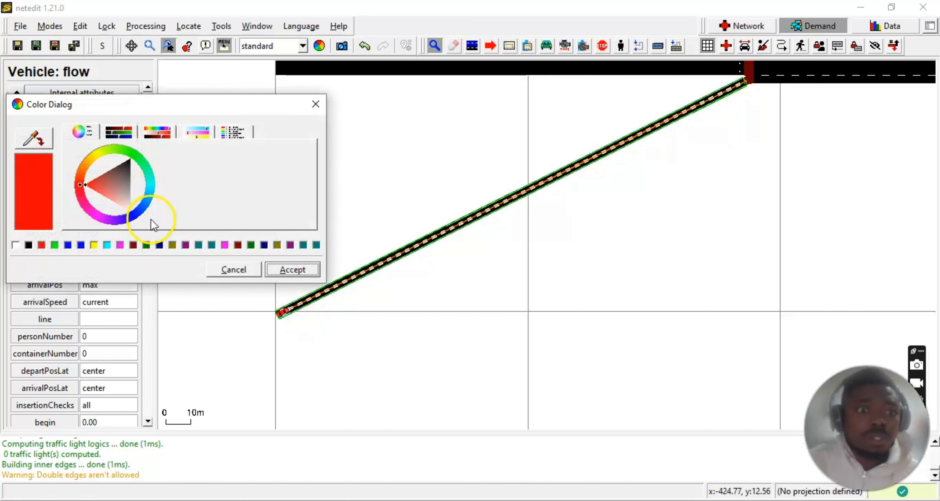
{"action": "left_click", "coordinate": [146, 245]}
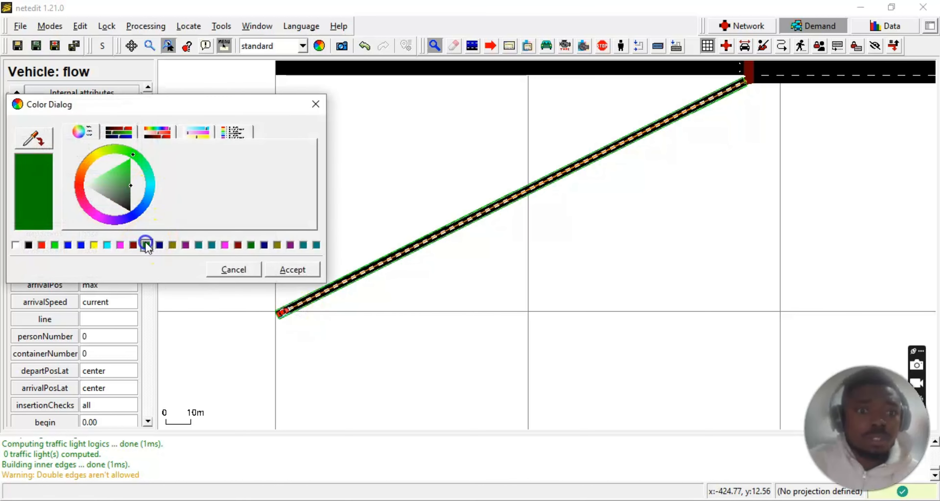
{"action": "left_click", "coordinate": [281, 270]}
Step: Change the color of the on-ramp vehicle flow to teal (0,128,128)
{"action": "scroll", "coordinate": [275, 332], "scroll_direction": "up", "scroll_amount": 2}
{"action": "scroll", "coordinate": [278, 332], "scroll_direction": "up", "scroll_amount": 3}
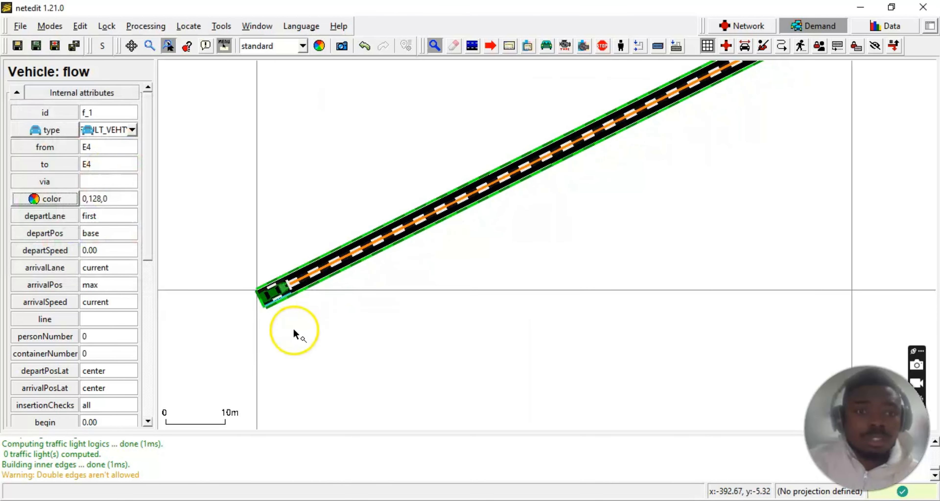
{"action": "left_click", "coordinate": [60, 200]}
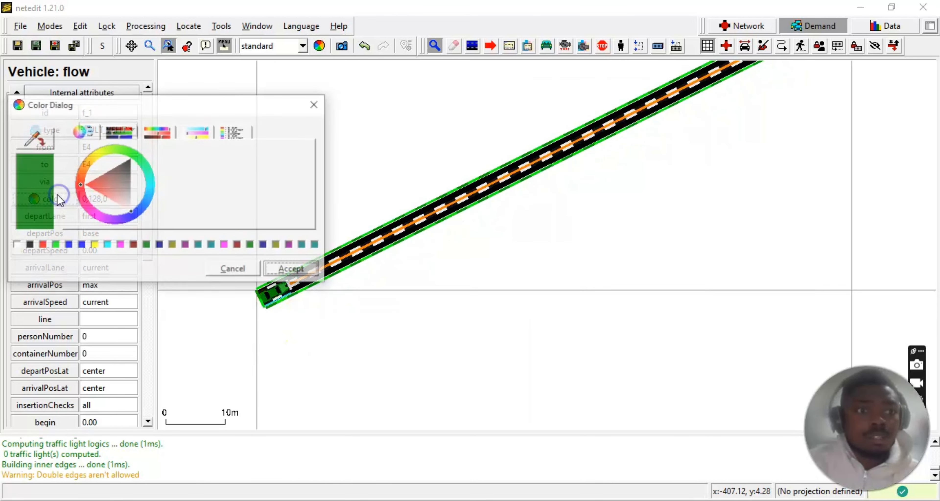
{"action": "left_click", "coordinate": [302, 245]}
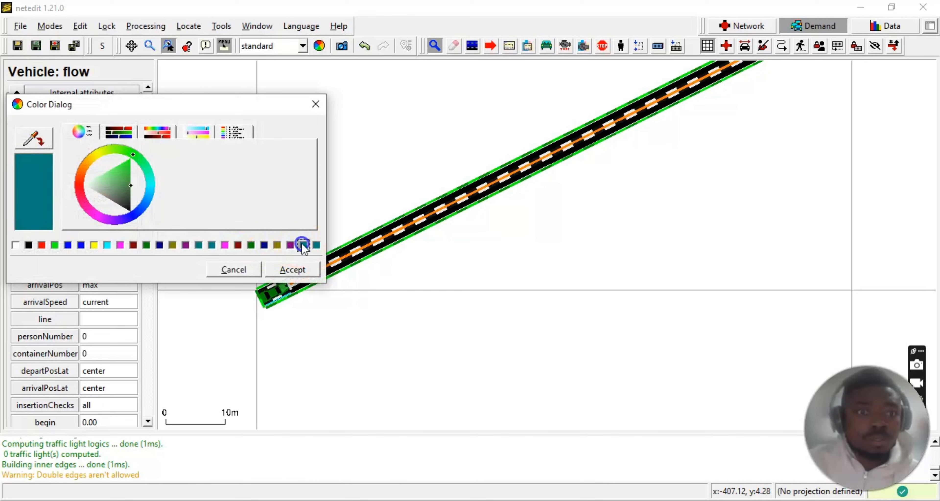
{"action": "left_click", "coordinate": [285, 272]}
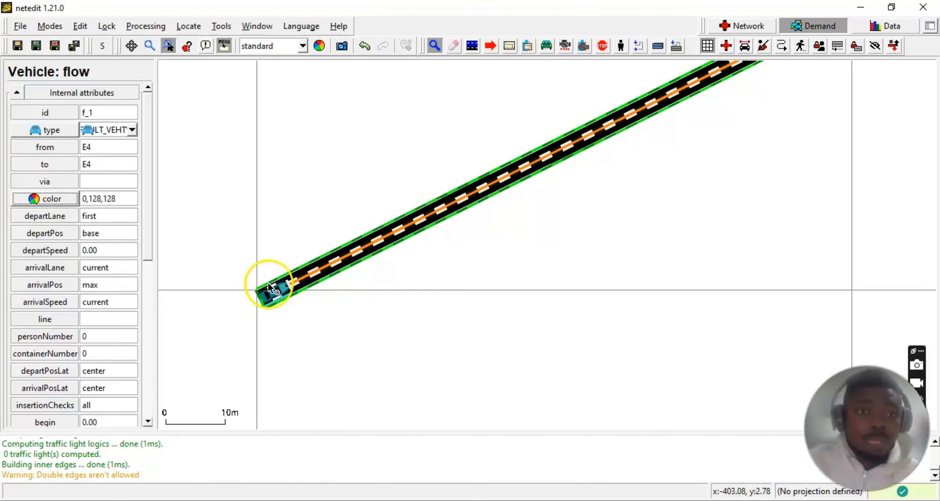
Step: Set the color of the on-ramp vehicle flow to yellow
{"action": "left_click", "coordinate": [59, 201]}
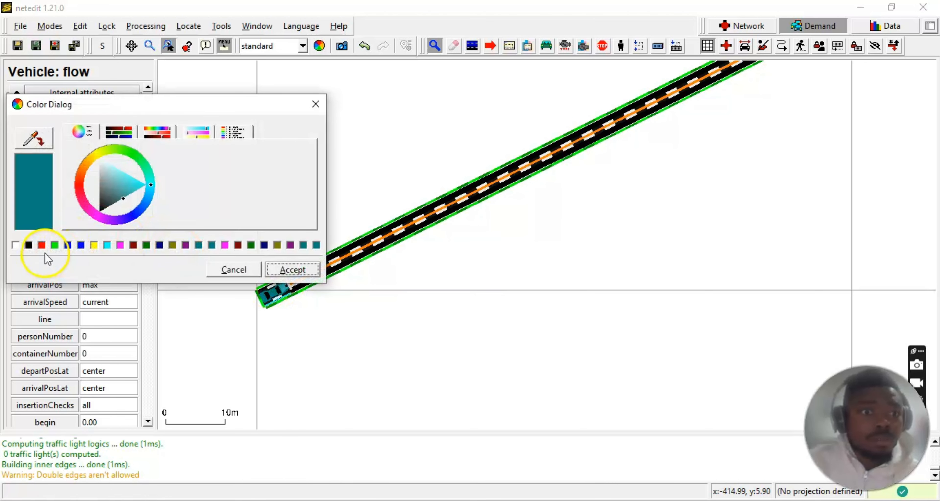
{"action": "left_click", "coordinate": [94, 245]}
{"action": "left_click", "coordinate": [284, 271]}
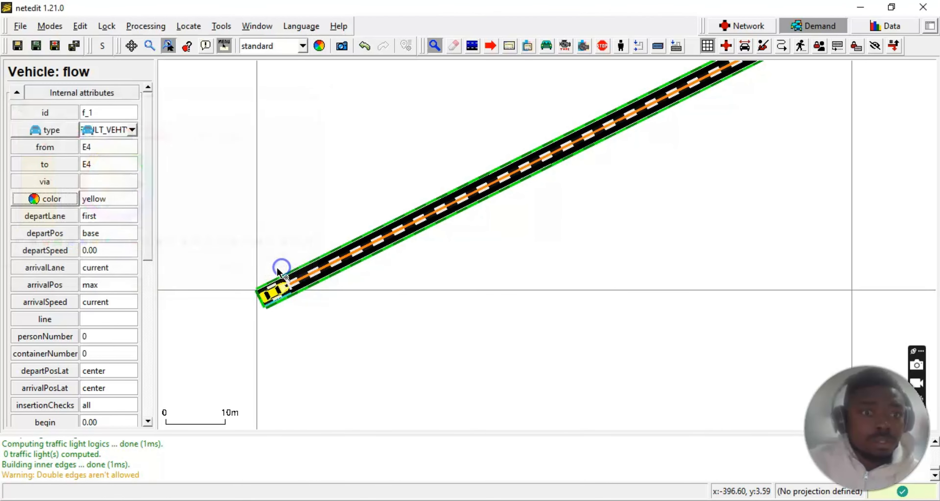
Step: Examine the road network from the diagonal on-ramp along the main road to the diagonal off-ramp
{"action": "scroll", "coordinate": [370, 324], "scroll_direction": "down", "scroll_amount": 5}
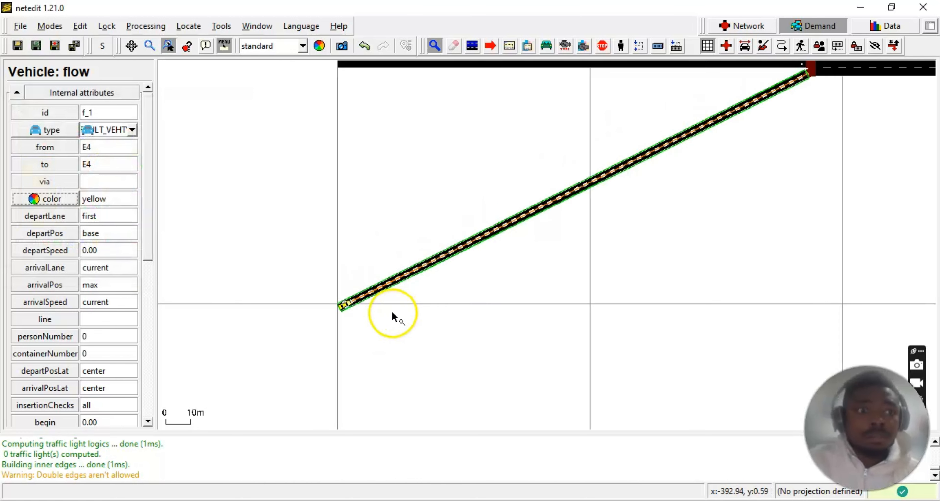
{"action": "left_click_drag", "start_coordinate": [445, 176], "coordinate": [339, 243]}
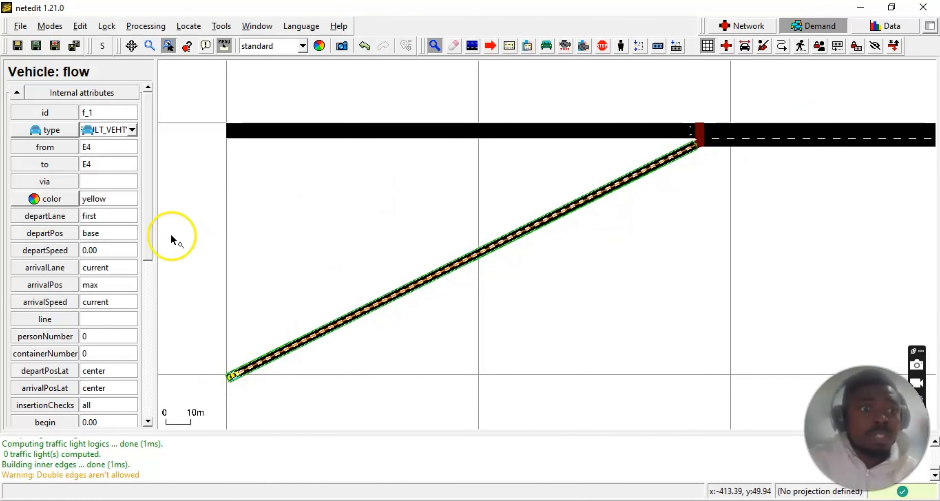
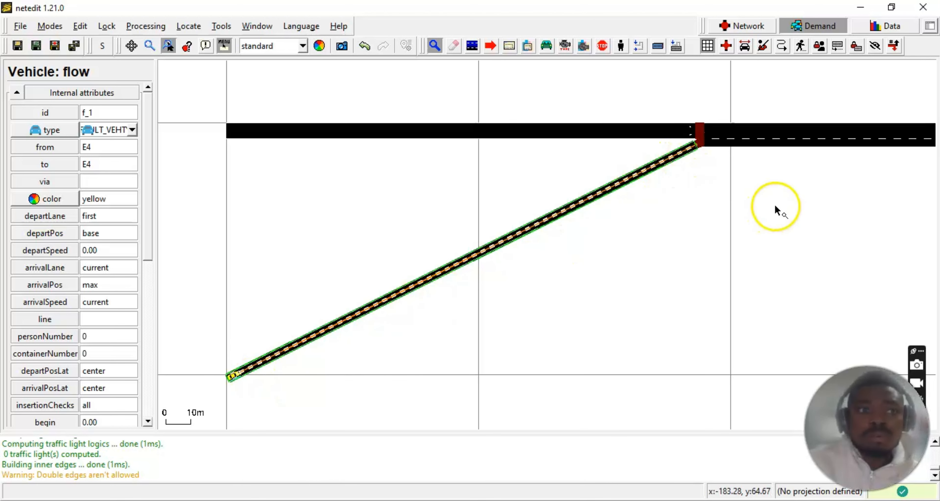
{"action": "scroll", "coordinate": [732, 235], "scroll_direction": "down", "scroll_amount": 2}
{"action": "left_click_drag", "start_coordinate": [768, 239], "coordinate": [832, 315]}
{"action": "left_click_drag", "start_coordinate": [656, 335], "coordinate": [510, 365]}
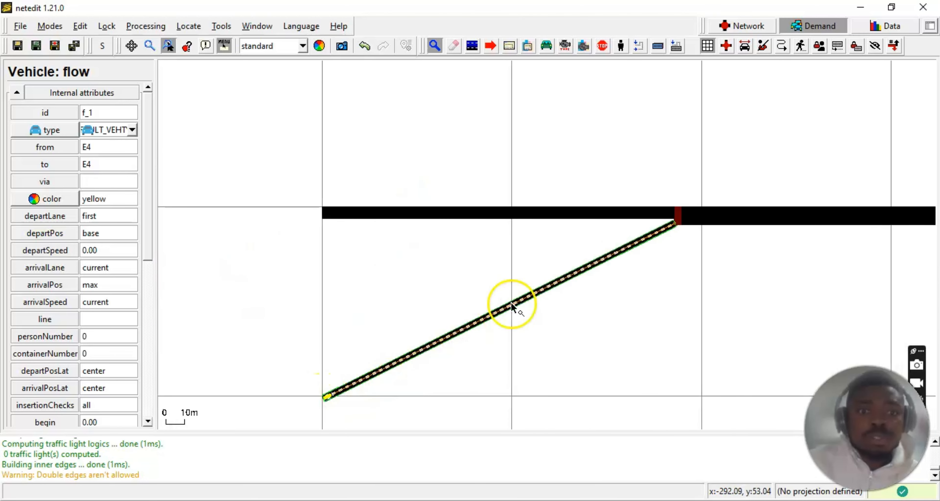
{"action": "left_click_drag", "start_coordinate": [808, 270], "coordinate": [124, 266]}
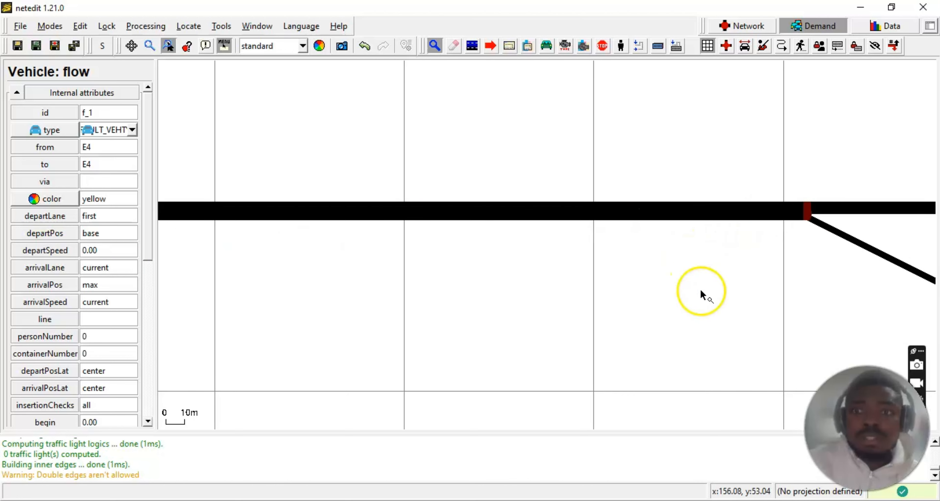
{"action": "left_click_drag", "start_coordinate": [701, 291], "coordinate": [206, 198]}
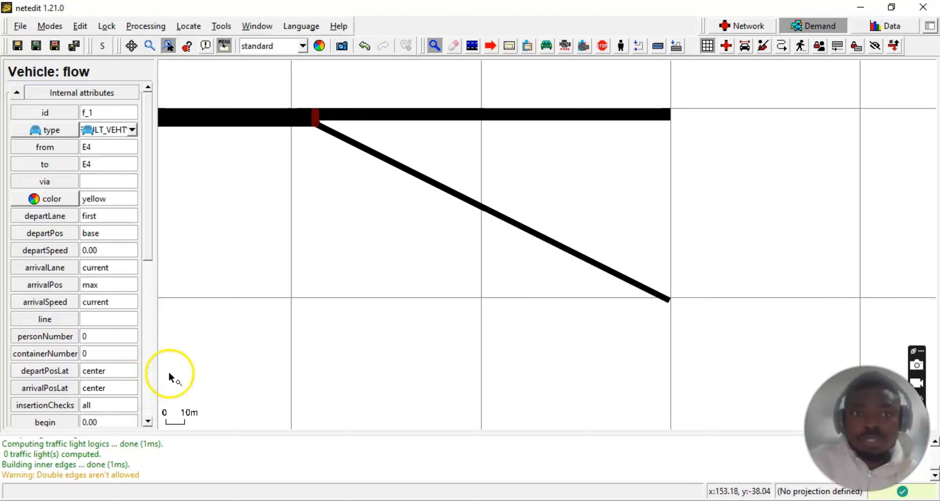
{"action": "left_click_drag", "start_coordinate": [238, 359], "coordinate": [566, 371]}
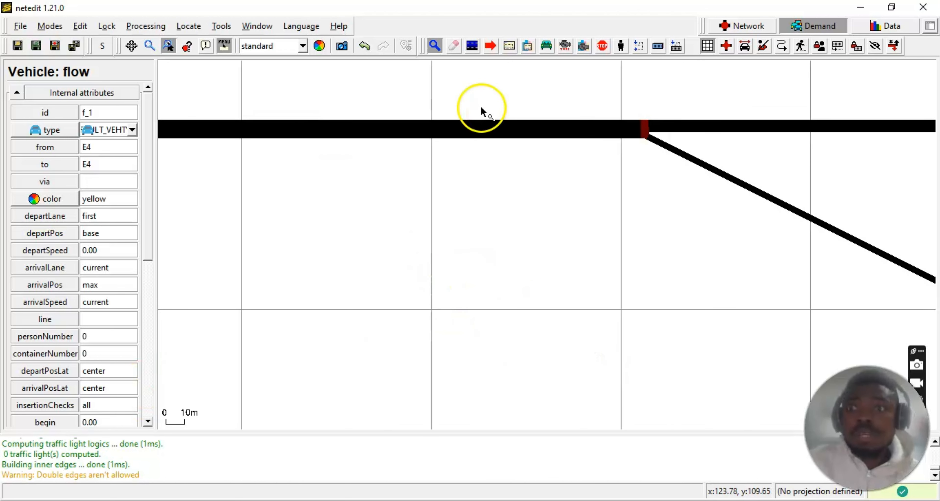
{"action": "left_click", "coordinate": [437, 48]}
{"action": "left_click_drag", "start_coordinate": [610, 248], "coordinate": [475, 240]}
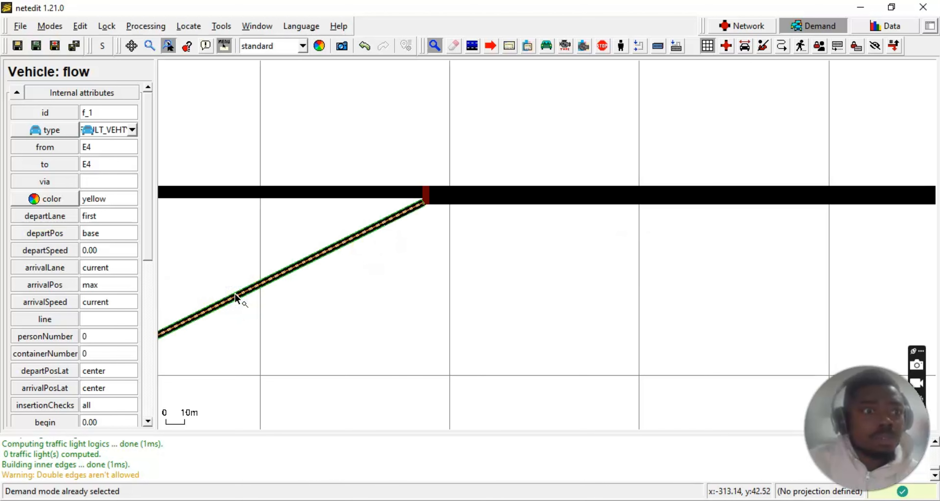
{"action": "left_click_drag", "start_coordinate": [522, 332], "coordinate": [315, 311]}
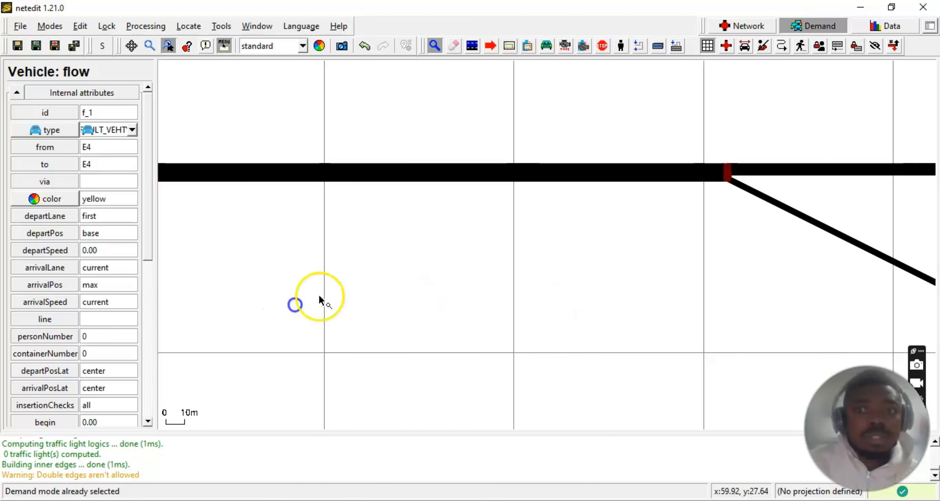
{"action": "left_click_drag", "start_coordinate": [504, 297], "coordinate": [338, 291]}
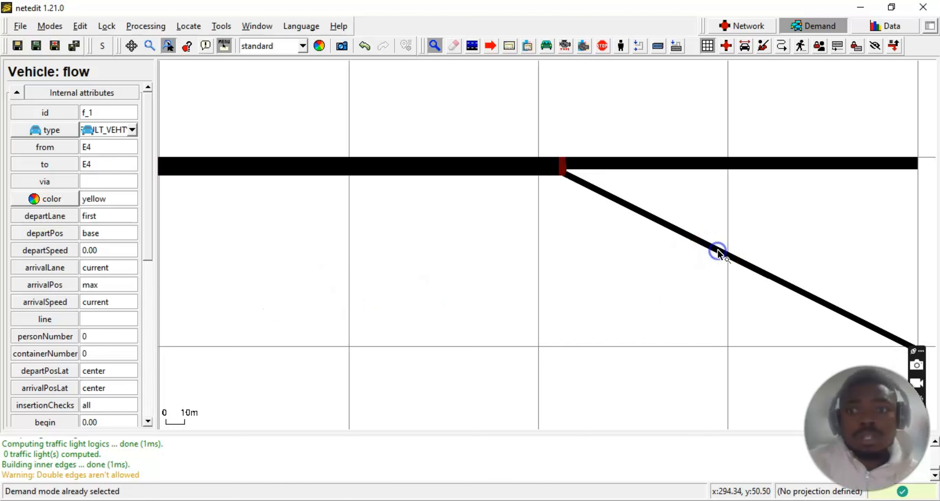
{"action": "mouse_move", "coordinate": [717, 252]}
{"action": "left_mouse_down"}
{"action": "mouse_move", "coordinate": [686, 303]}
{"action": "mouse_move", "coordinate": [582, 293]}
{"action": "left_mouse_up"}
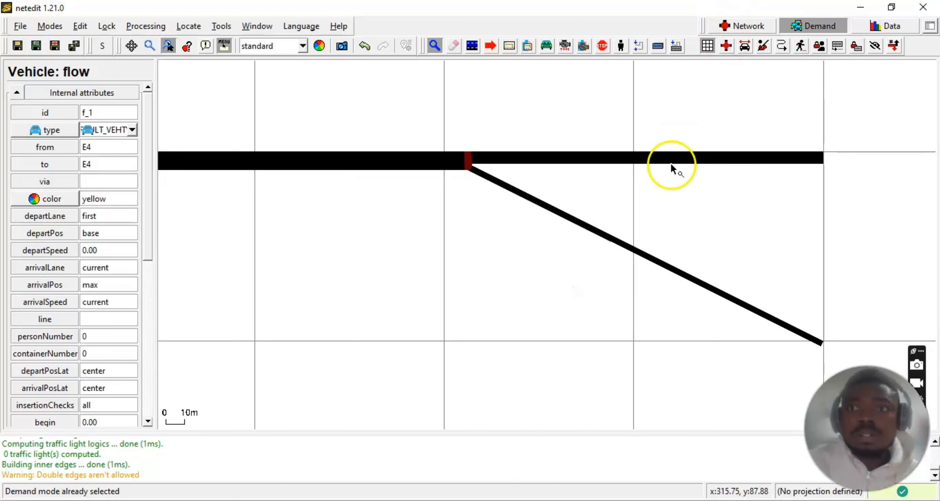
{"action": "left_click", "coordinate": [637, 252]}
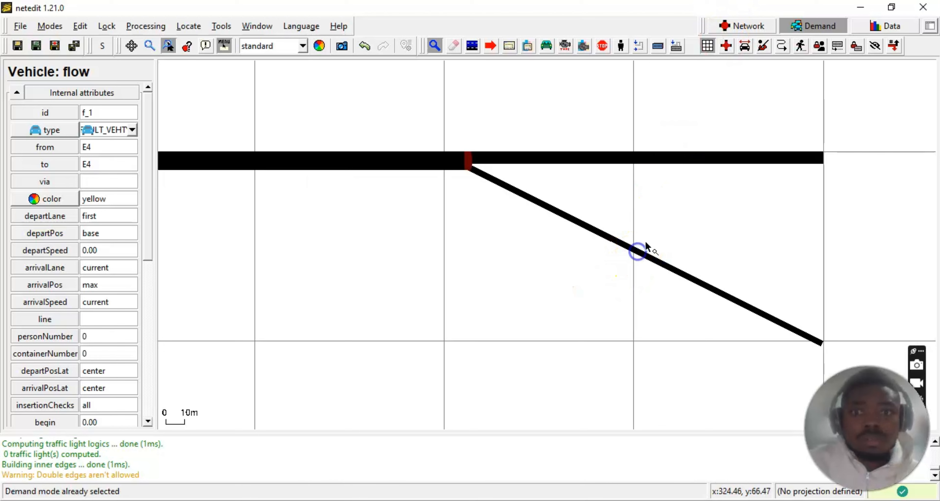
Step: Switch to network editing and inspect the attributes of the diagonal off-ramp and on-ramp edges
{"action": "left_click", "coordinate": [732, 25]}
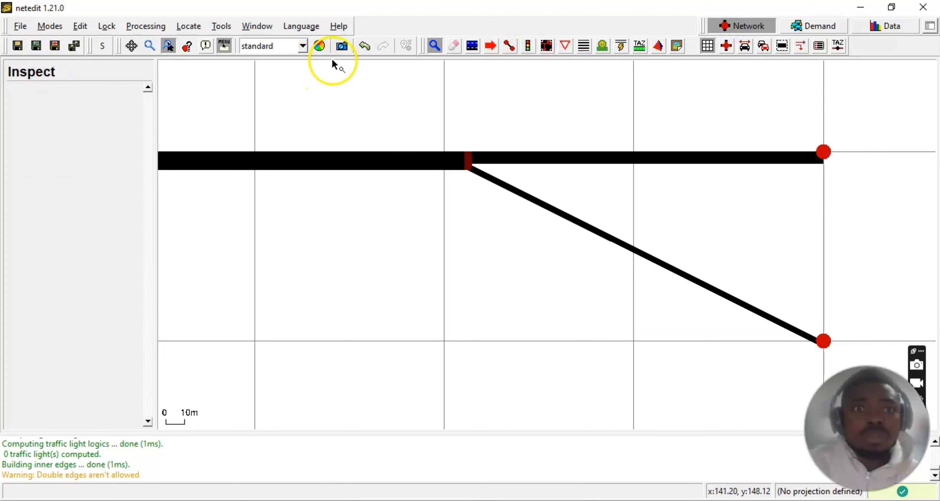
{"action": "left_click", "coordinate": [572, 220]}
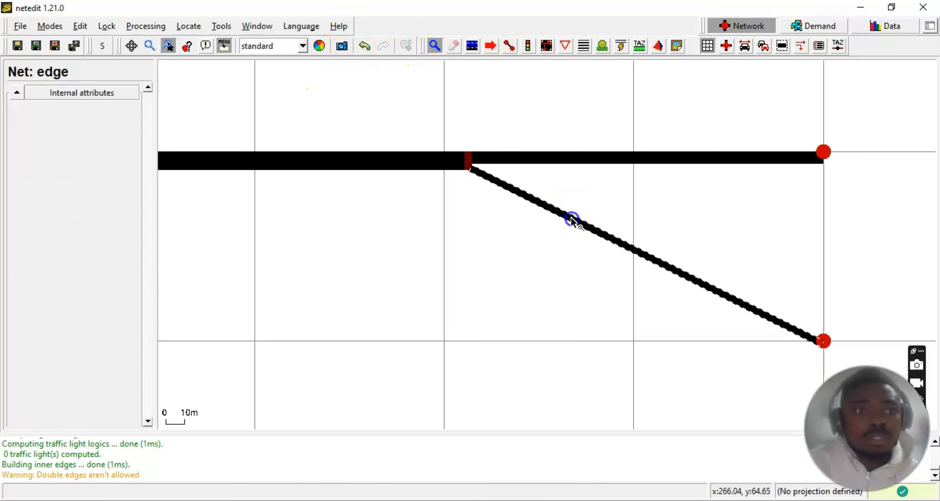
{"action": "left_click_drag", "start_coordinate": [355, 249], "coordinate": [743, 323]}
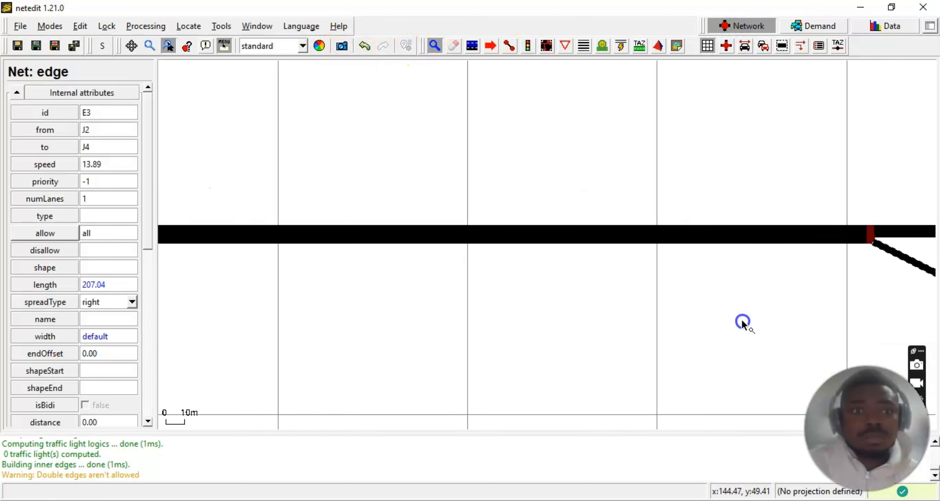
{"action": "scroll", "coordinate": [743, 323], "scroll_direction": "down", "scroll_amount": 3}
{"action": "left_click_drag", "start_coordinate": [343, 348], "coordinate": [674, 254]}
{"action": "scroll", "coordinate": [636, 271], "scroll_direction": "up", "scroll_amount": 2}
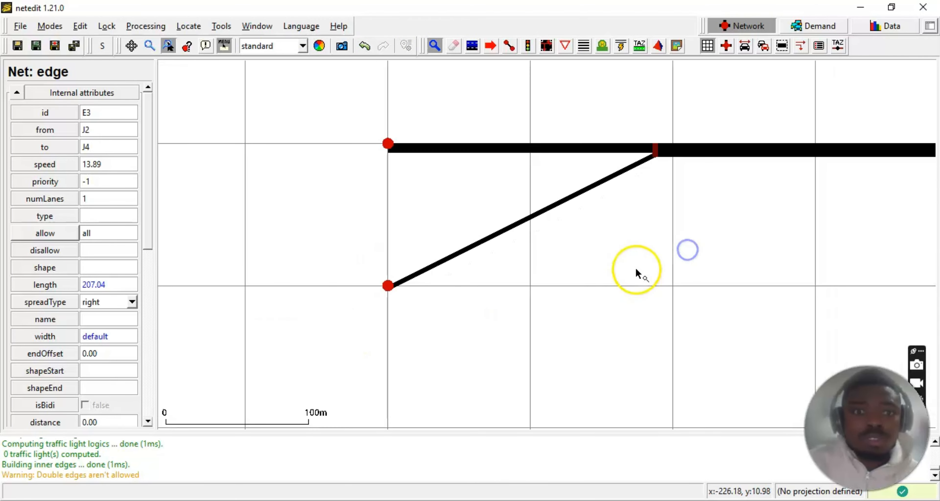
{"action": "left_click", "coordinate": [513, 205]}
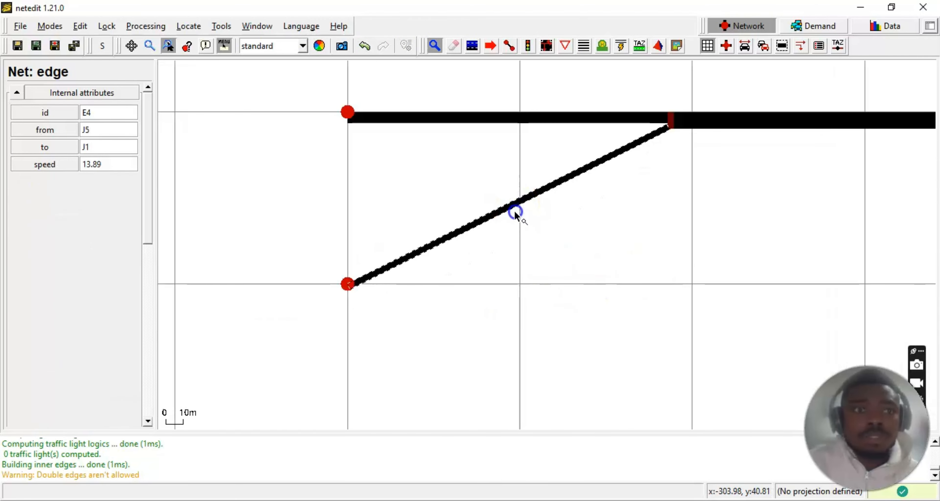
{"action": "left_click_drag", "start_coordinate": [663, 305], "coordinate": [151, 302]}
{"action": "left_click_drag", "start_coordinate": [628, 266], "coordinate": [433, 313]}
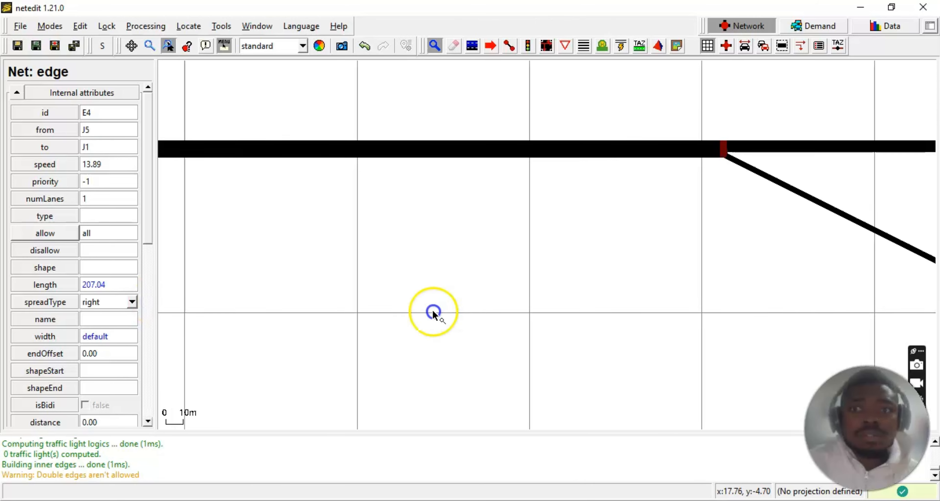
{"action": "left_click", "coordinate": [731, 225]}
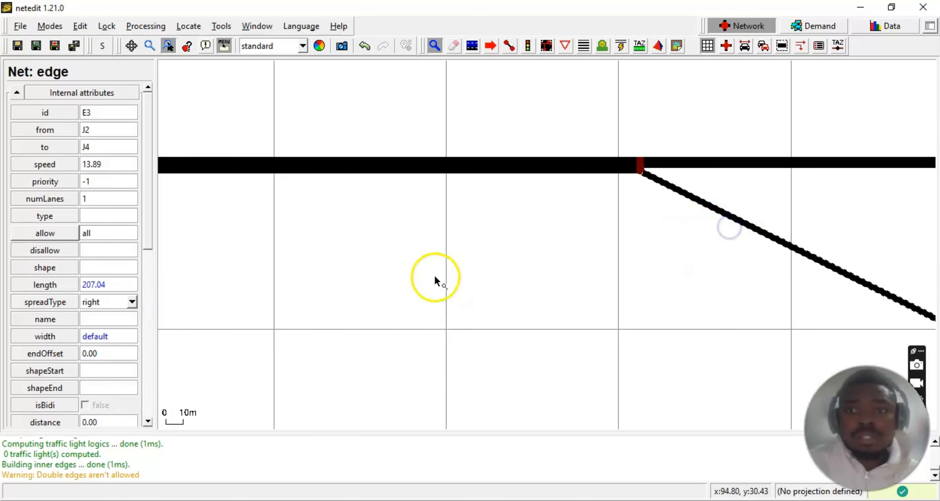
Step: Rename the diagonal on-ramp edge by setting its id to onr
{"action": "left_click_drag", "start_coordinate": [467, 262], "coordinate": [840, 241]}
{"action": "left_click_drag", "start_coordinate": [474, 316], "coordinate": [770, 304]}
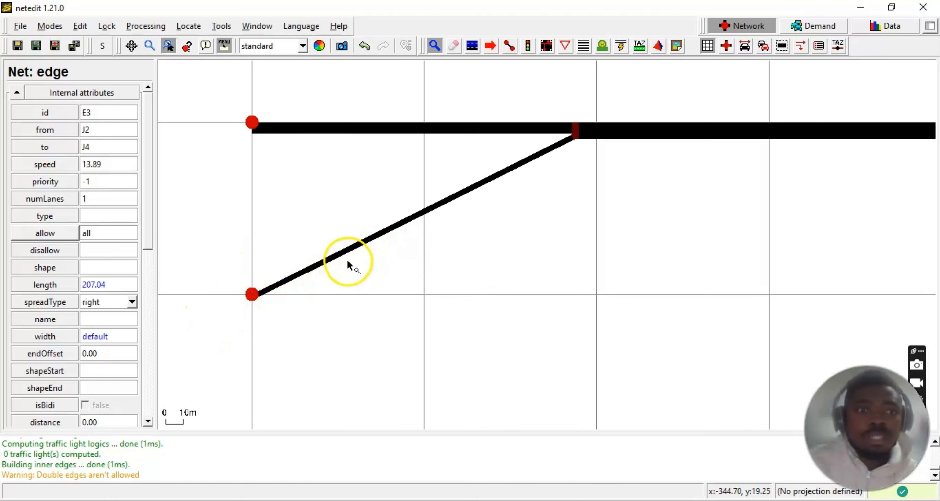
{"action": "left_click_drag", "start_coordinate": [768, 216], "coordinate": [282, 300]}
{"action": "left_click_drag", "start_coordinate": [791, 333], "coordinate": [523, 331]}
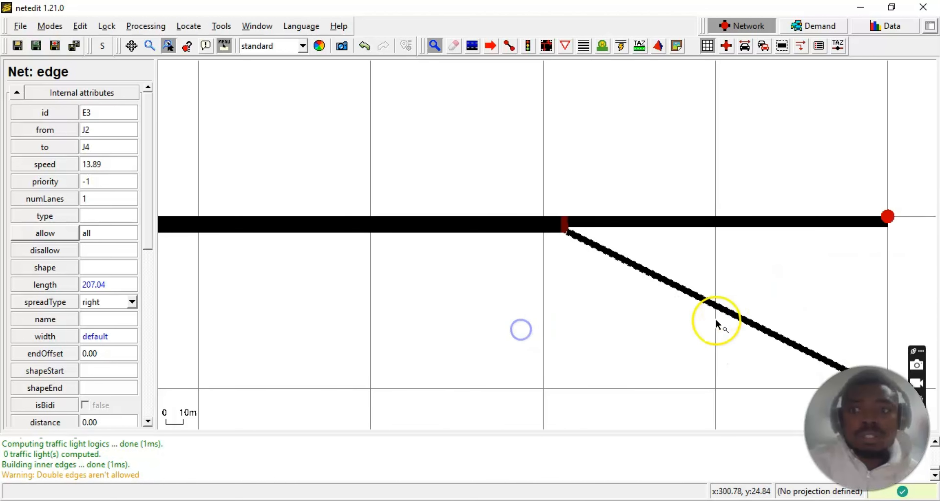
{"action": "left_click_drag", "start_coordinate": [431, 360], "coordinate": [935, 294]}
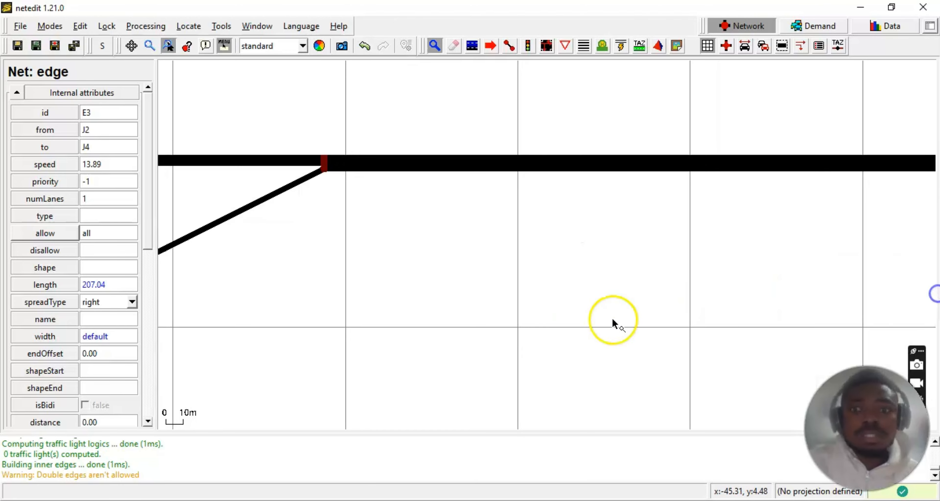
{"action": "left_click_drag", "start_coordinate": [614, 319], "coordinate": [897, 302]}
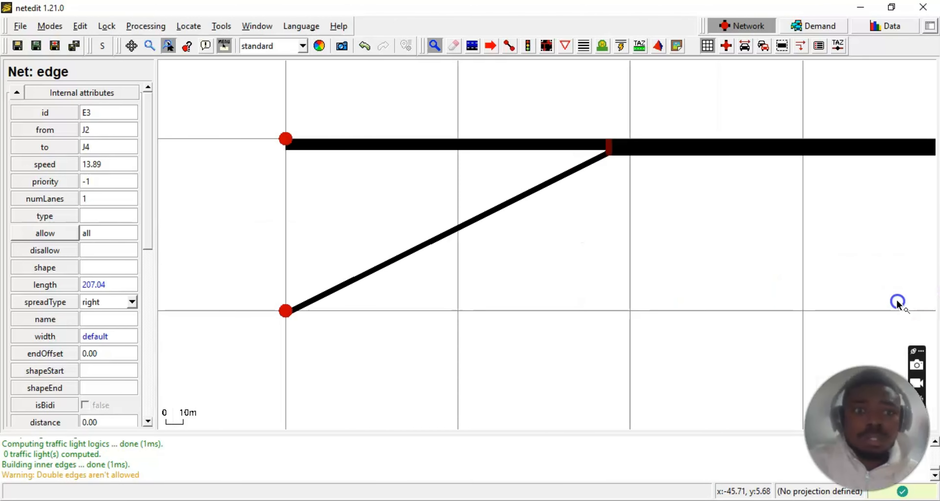
{"action": "left_click", "coordinate": [379, 273]}
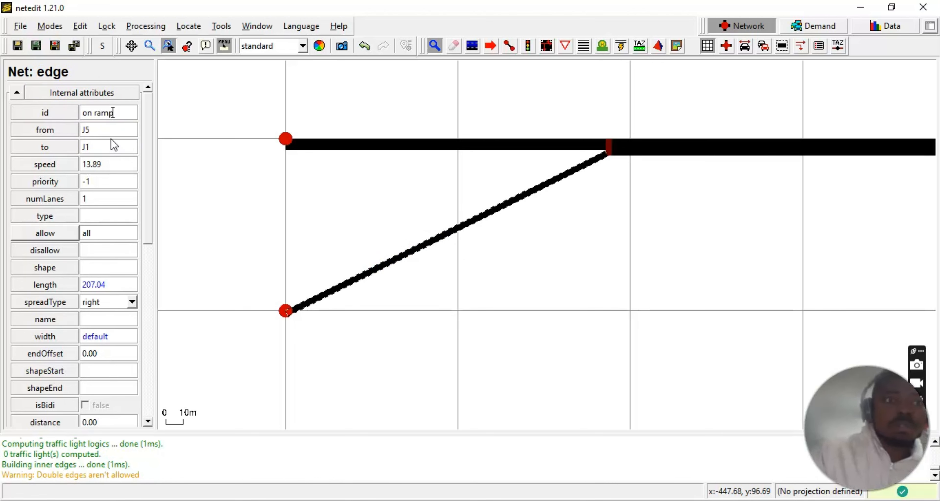
{"action": "left_click", "coordinate": [389, 322]}
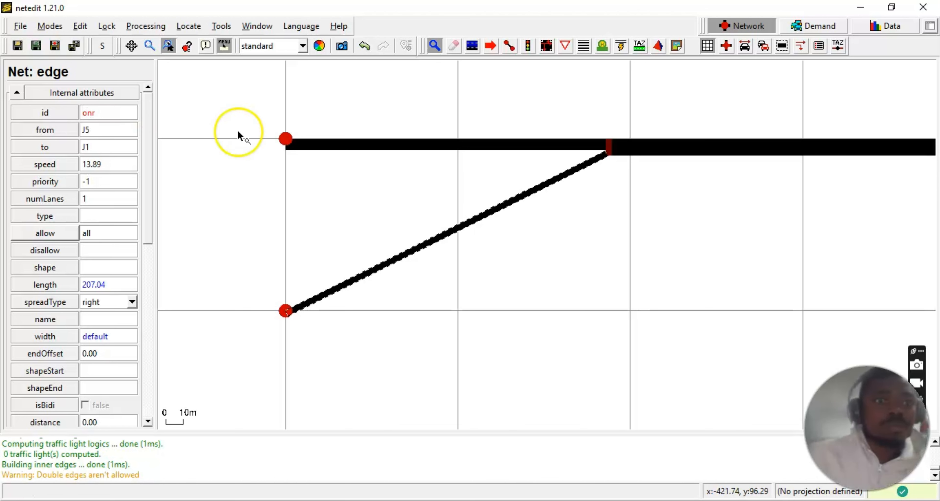
{"action": "left_click", "coordinate": [498, 326]}
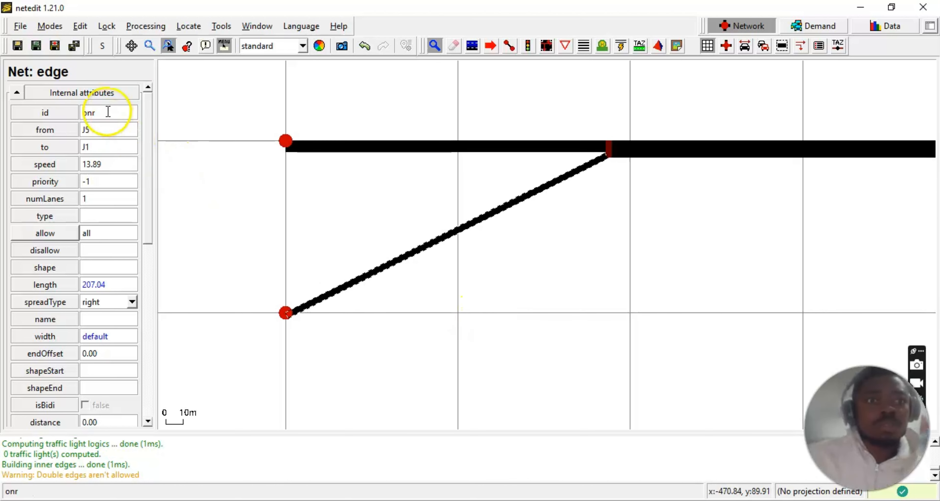
Step: Rename the diagonal off-ramp edge by setting its id to offr
{"action": "left_click_drag", "start_coordinate": [568, 277], "coordinate": [175, 311]}
{"action": "left_click_drag", "start_coordinate": [677, 322], "coordinate": [381, 298]}
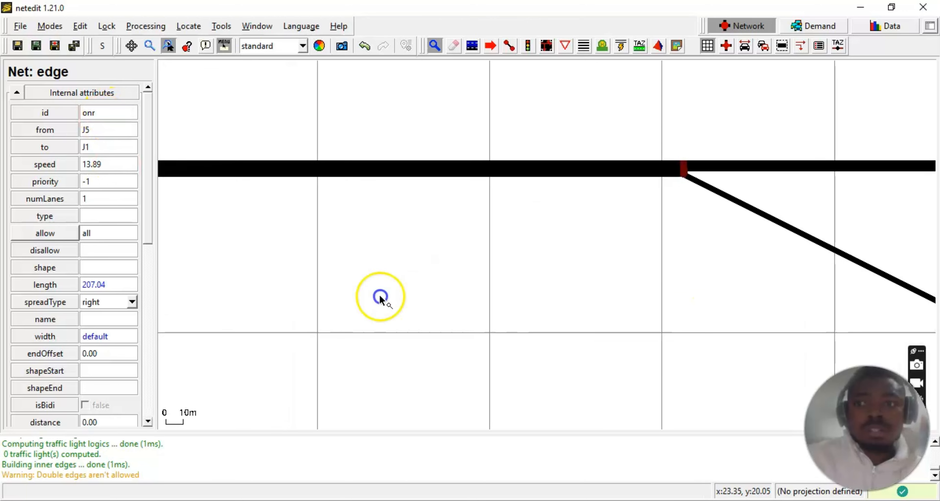
{"action": "left_click", "coordinate": [741, 203]}
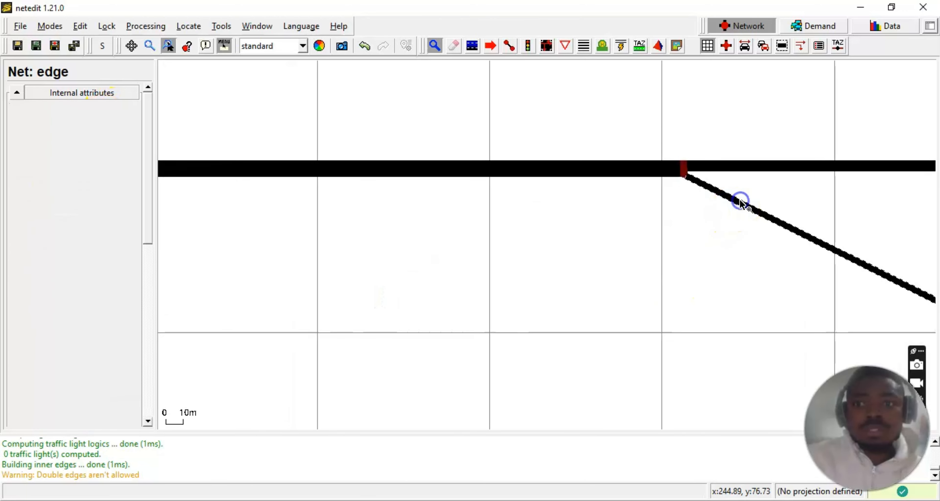
{"action": "left_click", "coordinate": [127, 116]}
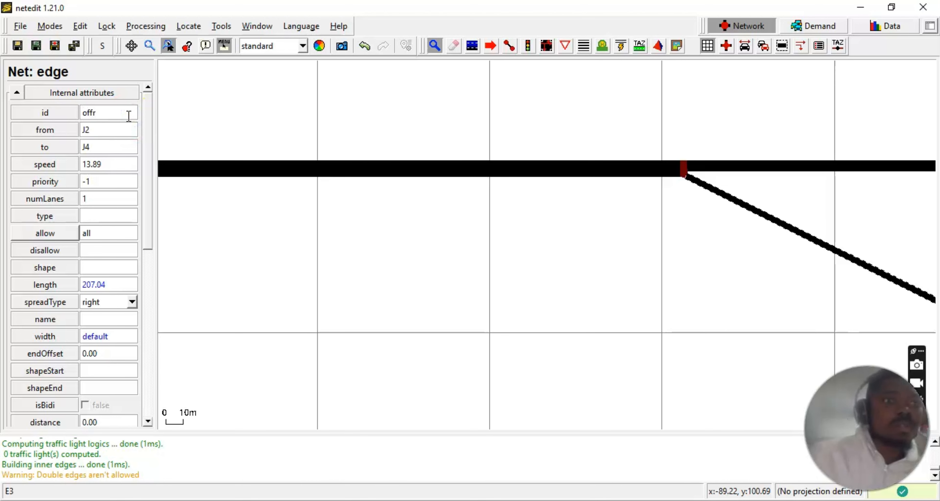
{"action": "left_click", "coordinate": [319, 294]}
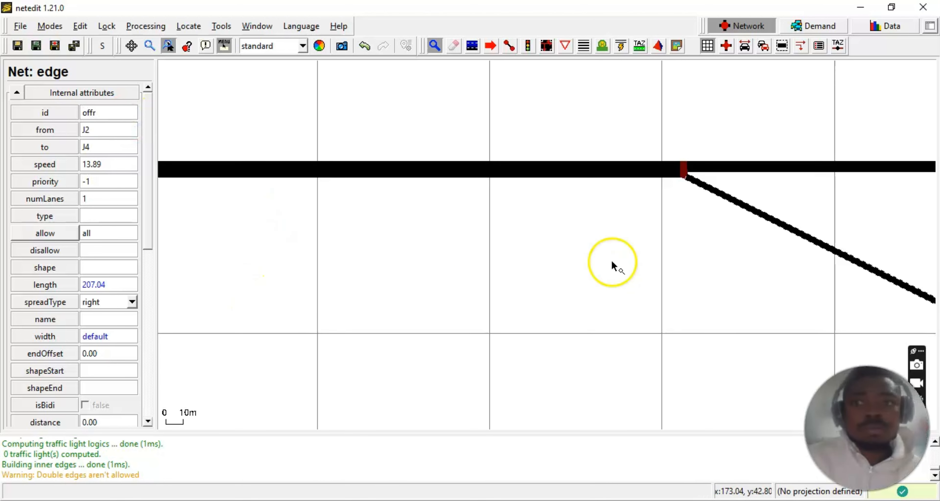
Step: Switch to demand editing and set the destination edge of the yellow on-ramp vehicle flow to offr
{"action": "left_click_drag", "start_coordinate": [273, 269], "coordinate": [592, 294]}
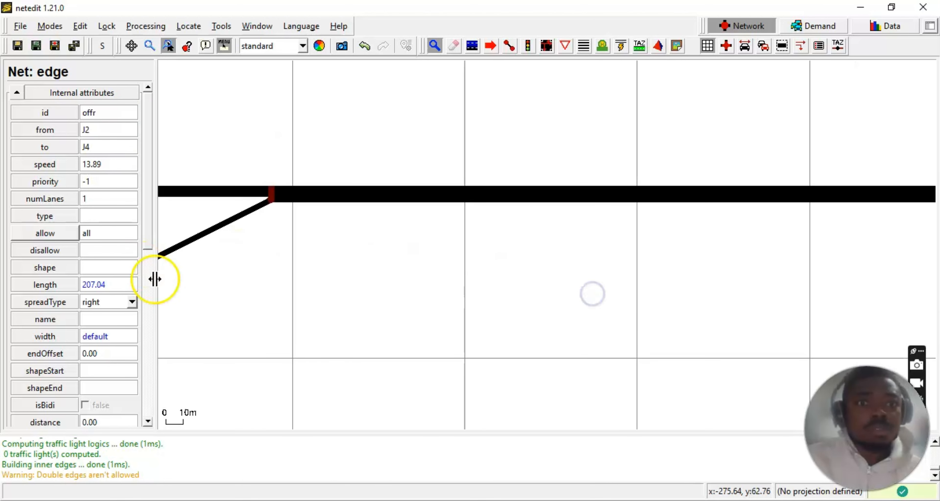
{"action": "left_click_drag", "start_coordinate": [155, 279], "coordinate": [544, 273]}
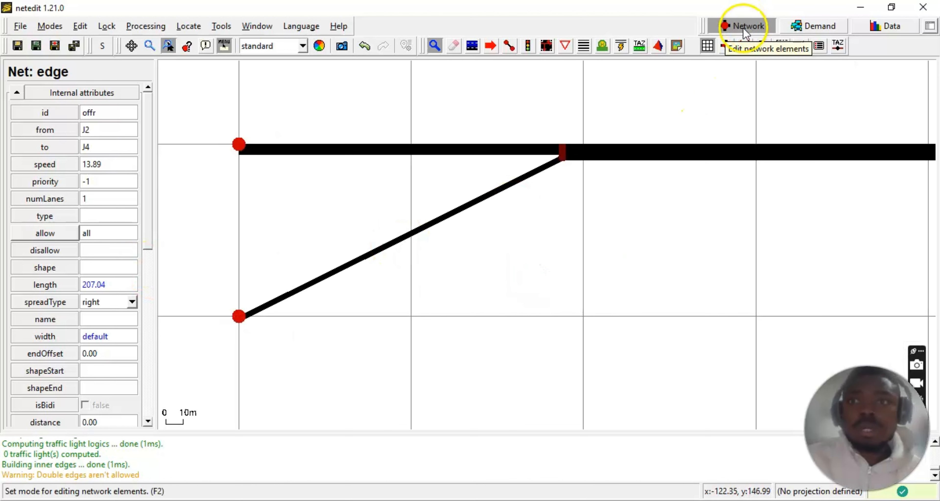
{"action": "left_click", "coordinate": [823, 26]}
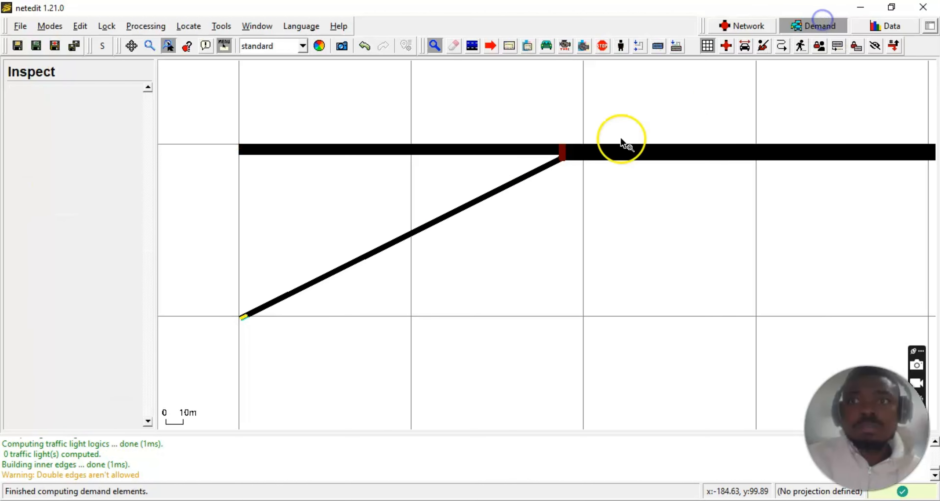
{"action": "left_click", "coordinate": [385, 251]}
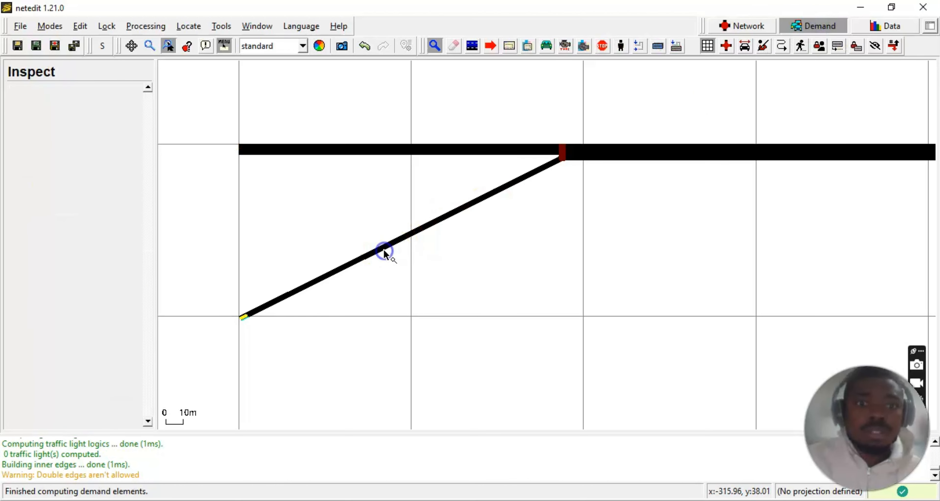
{"action": "scroll", "coordinate": [275, 354], "scroll_direction": "up", "scroll_amount": 1}
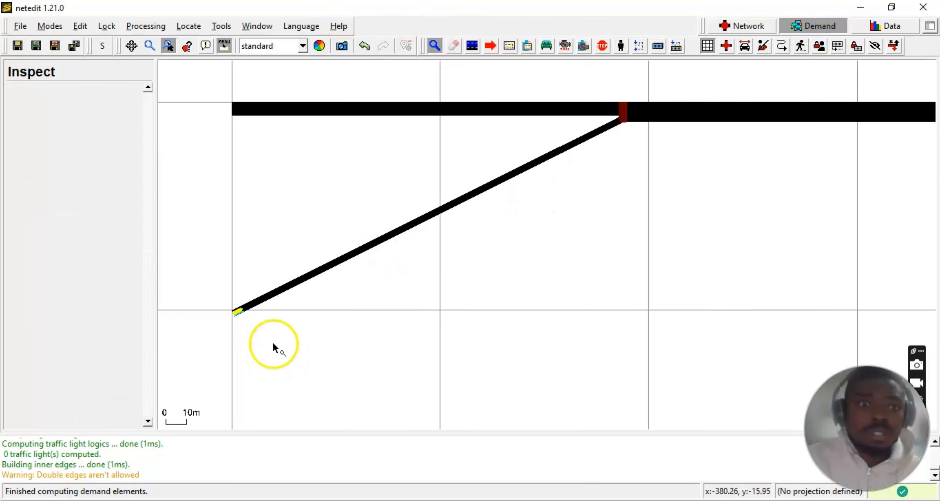
{"action": "left_click", "coordinate": [343, 258]}
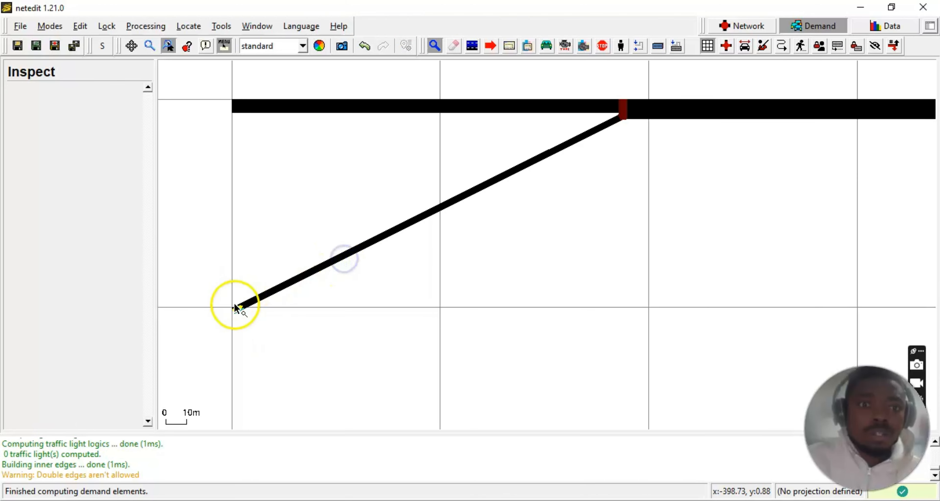
{"action": "left_click", "coordinate": [247, 307]}
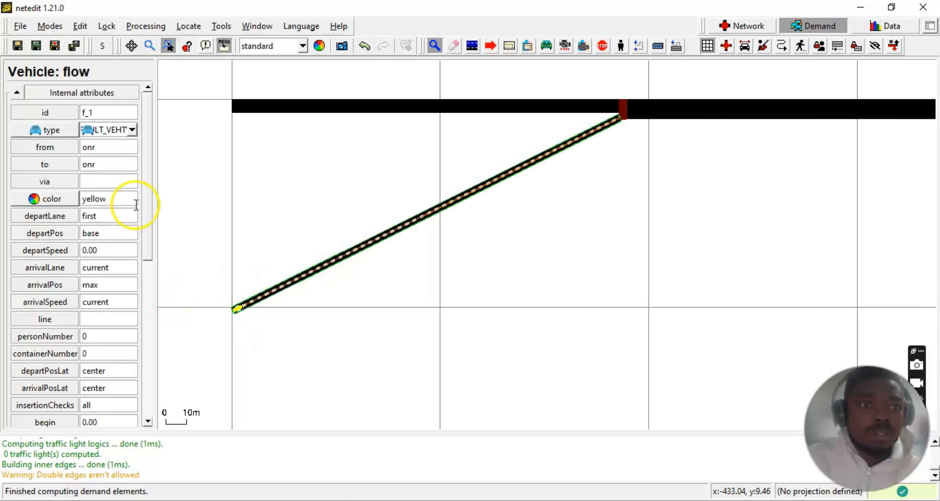
{"action": "left_click", "coordinate": [111, 165]}
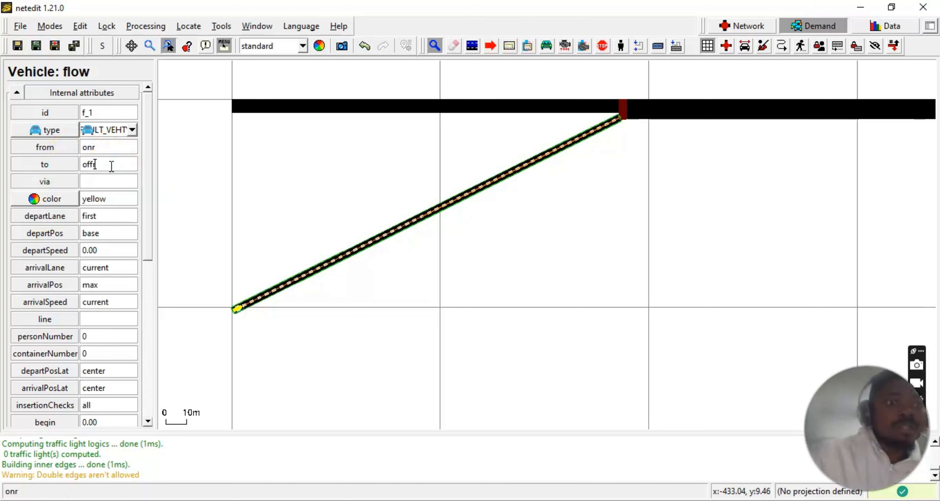
{"action": "left_click", "coordinate": [535, 395]}
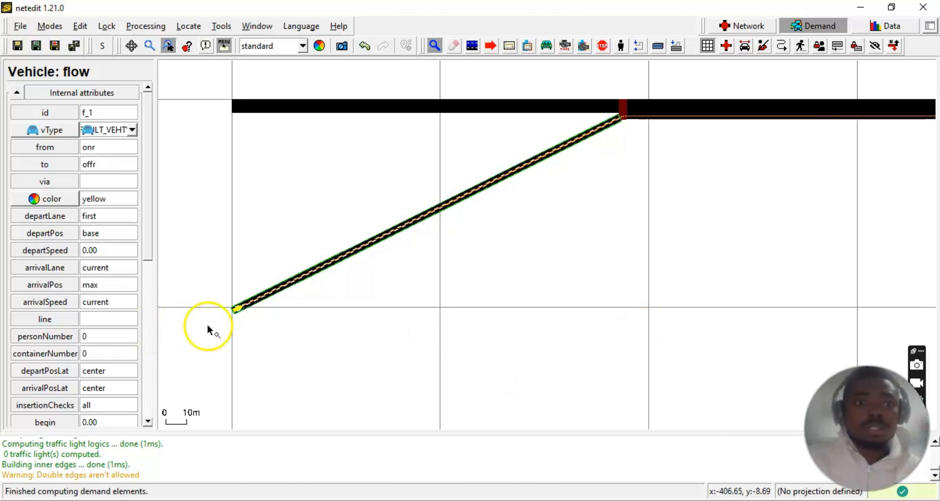
Step: Trace the flow's route from the on-ramp along the main road to the off-ramp and back
{"action": "left_click_drag", "start_coordinate": [780, 219], "coordinate": [301, 331]}
{"action": "left_click_drag", "start_coordinate": [623, 360], "coordinate": [166, 268]}
{"action": "left_click_drag", "start_coordinate": [510, 283], "coordinate": [172, 244]}
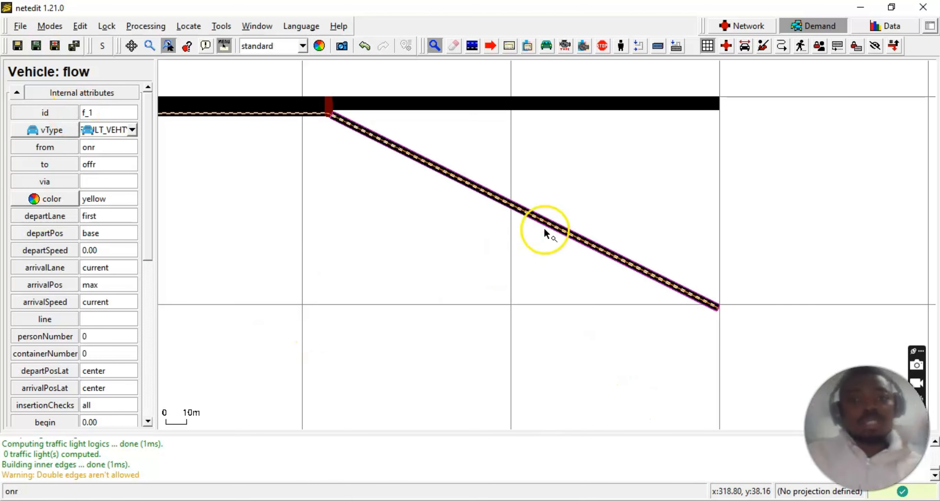
{"action": "left_click_drag", "start_coordinate": [321, 275], "coordinate": [728, 266]}
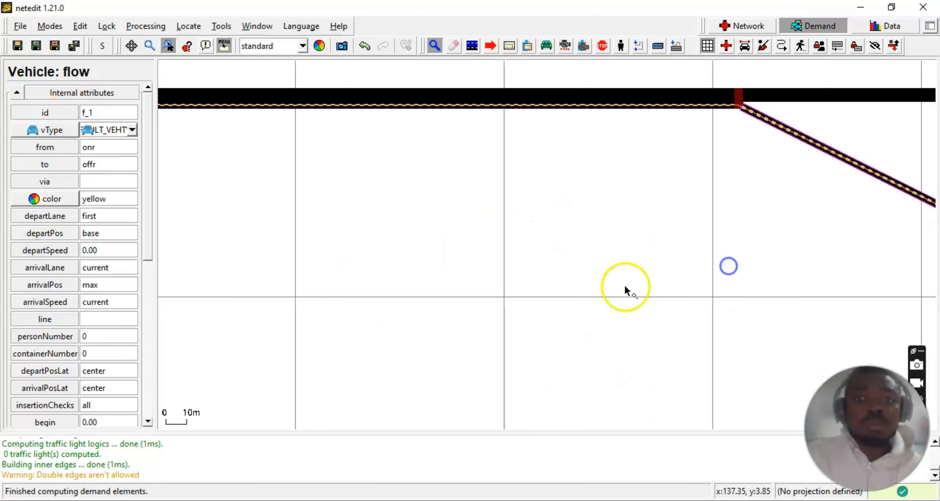
{"action": "left_click_drag", "start_coordinate": [466, 272], "coordinate": [814, 299]}
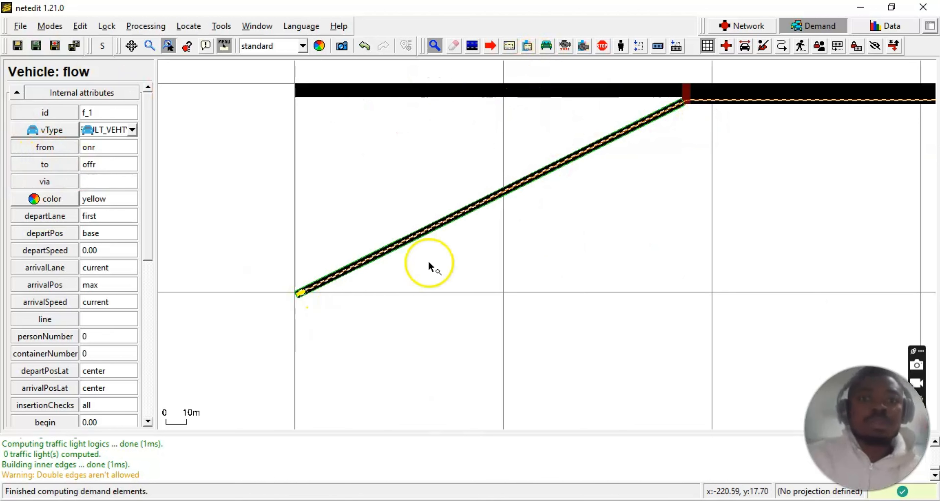
{"action": "left_click_drag", "start_coordinate": [829, 288], "coordinate": [433, 305]}
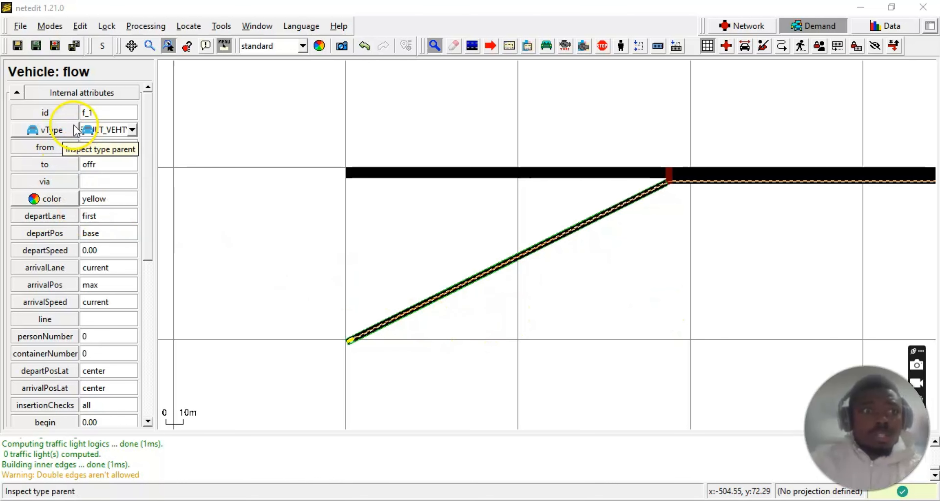
{"action": "left_click_drag", "start_coordinate": [518, 325], "coordinate": [385, 339]}
{"action": "left_click_drag", "start_coordinate": [693, 343], "coordinate": [358, 336]}
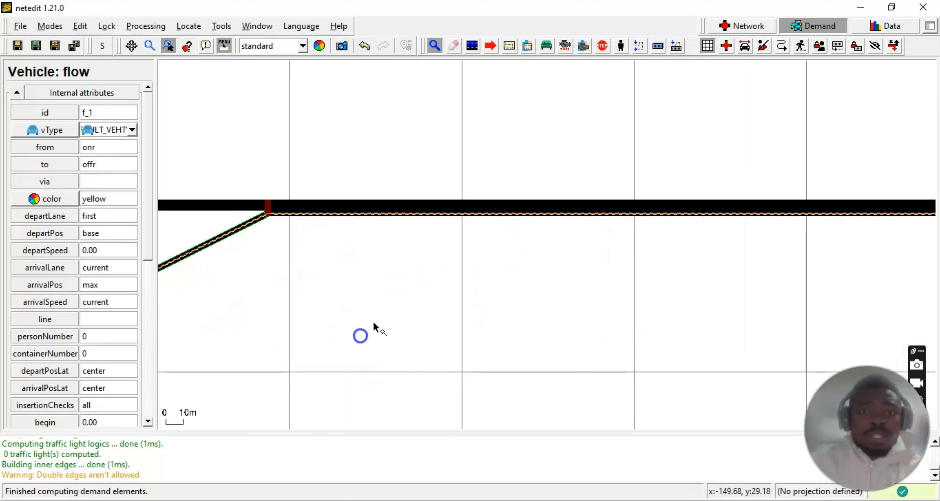
{"action": "left_click_drag", "start_coordinate": [287, 322], "coordinate": [687, 288]}
{"action": "left_click_drag", "start_coordinate": [545, 314], "coordinate": [544, 258]}
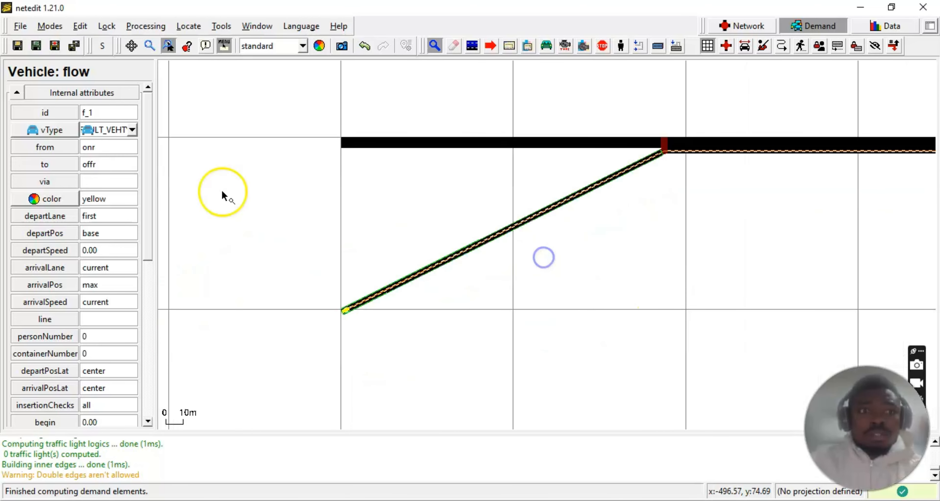
{"action": "left_click_drag", "start_coordinate": [674, 243], "coordinate": [416, 319]}
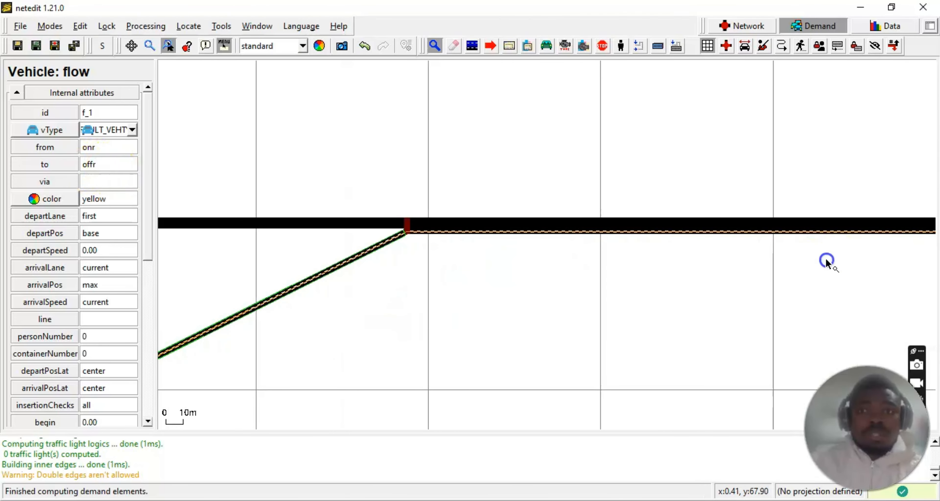
{"action": "left_click_drag", "start_coordinate": [829, 262], "coordinate": [411, 305]}
{"action": "left_click_drag", "start_coordinate": [838, 292], "coordinate": [699, 278]}
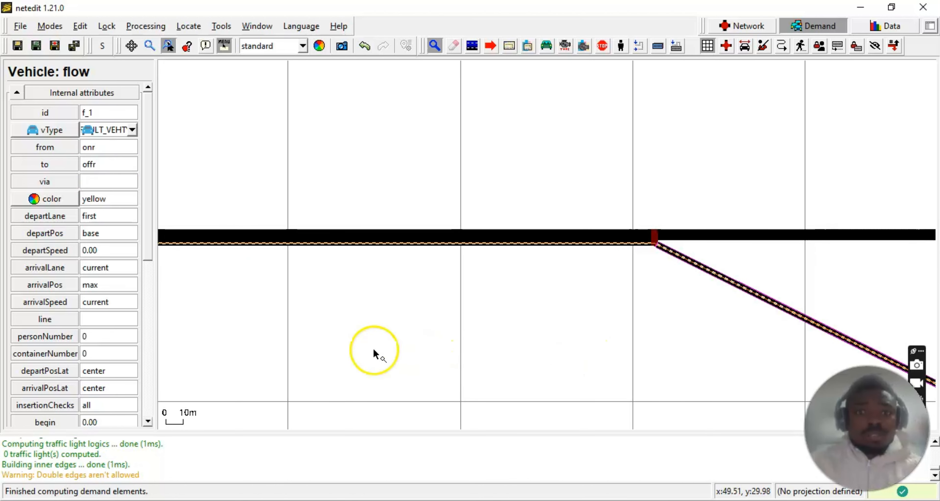
{"action": "left_click_drag", "start_coordinate": [373, 350], "coordinate": [778, 232]}
{"action": "left_click_drag", "start_coordinate": [399, 283], "coordinate": [598, 363]}
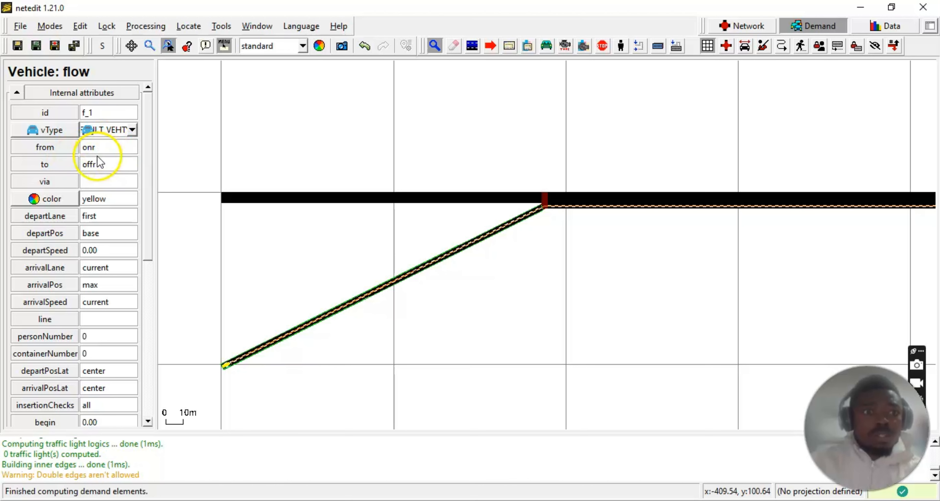
Step: Inspect up close which lane of the middle main-road section the on-ramp flow's route uses before the off-ramp
{"action": "left_click_drag", "start_coordinate": [605, 293], "coordinate": [288, 311]}
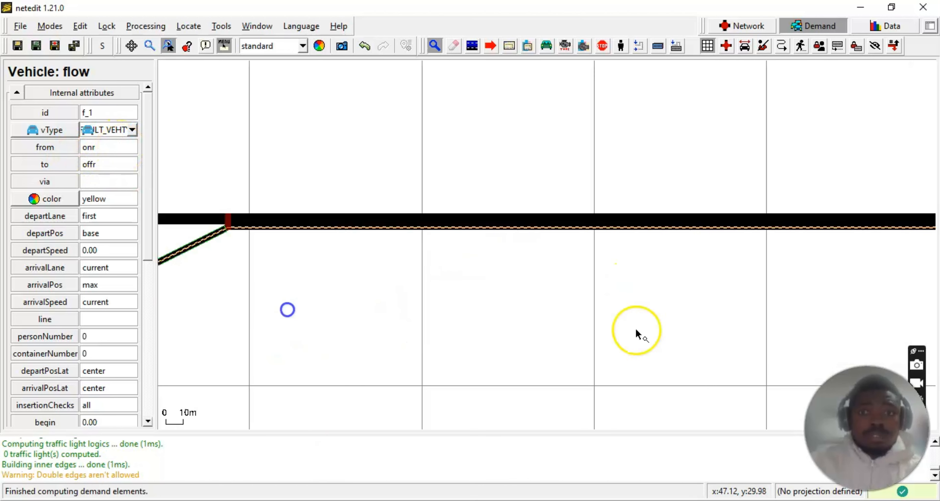
{"action": "left_click_drag", "start_coordinate": [828, 357], "coordinate": [280, 356]}
{"action": "scroll", "coordinate": [542, 341], "scroll_direction": "up", "scroll_amount": 3}
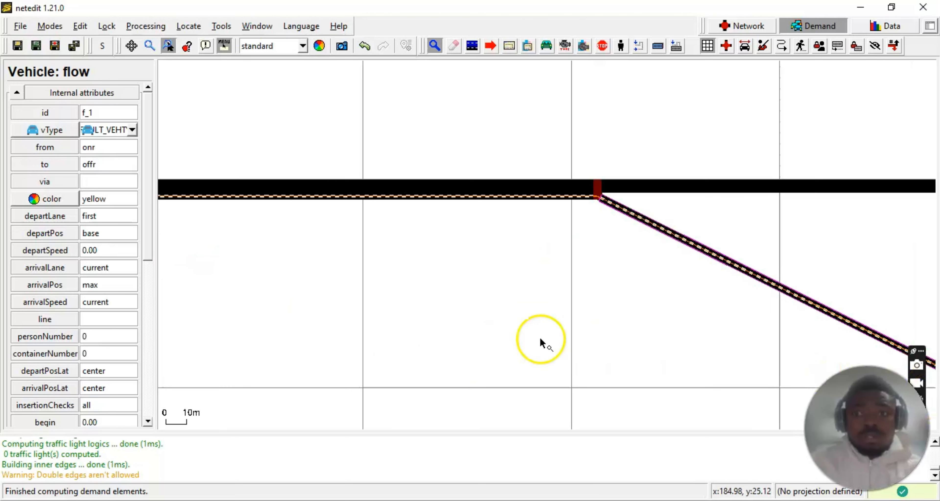
{"action": "left_click_drag", "start_coordinate": [377, 301], "coordinate": [646, 484]}
{"action": "scroll", "coordinate": [509, 359], "scroll_direction": "up", "scroll_amount": 5}
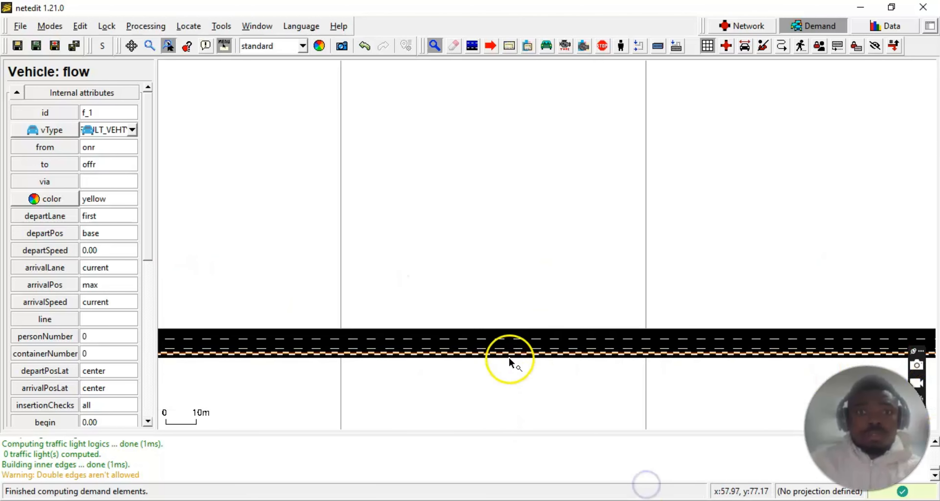
{"action": "scroll", "coordinate": [542, 386], "scroll_direction": "down", "scroll_amount": 2}
{"action": "scroll", "coordinate": [556, 258], "scroll_direction": "down", "scroll_amount": 5}
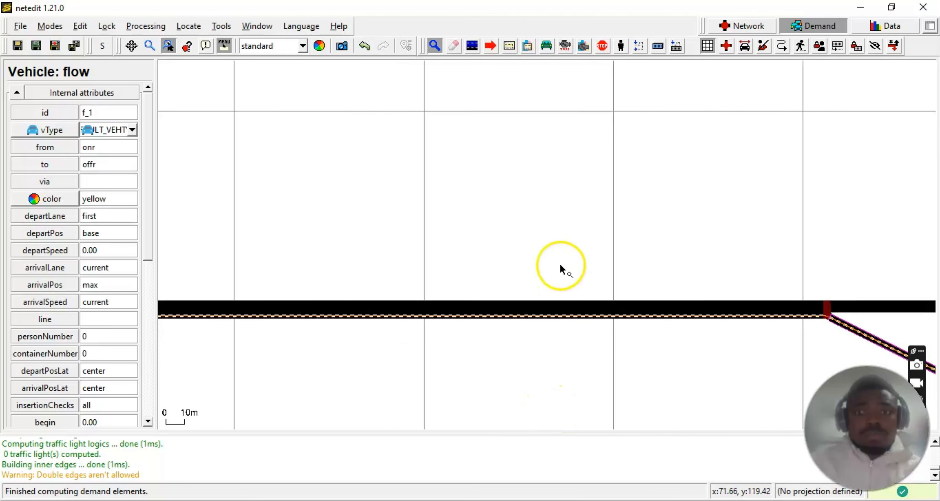
Step: Examine the beginning of the main road upstream of the on-ramp merge
{"action": "left_click_drag", "start_coordinate": [395, 369], "coordinate": [866, 348]}
{"action": "left_click_drag", "start_coordinate": [357, 317], "coordinate": [447, 304]}
{"action": "scroll", "coordinate": [432, 282], "scroll_direction": "up", "scroll_amount": 3}
{"action": "scroll", "coordinate": [453, 257], "scroll_direction": "up", "scroll_amount": 2}
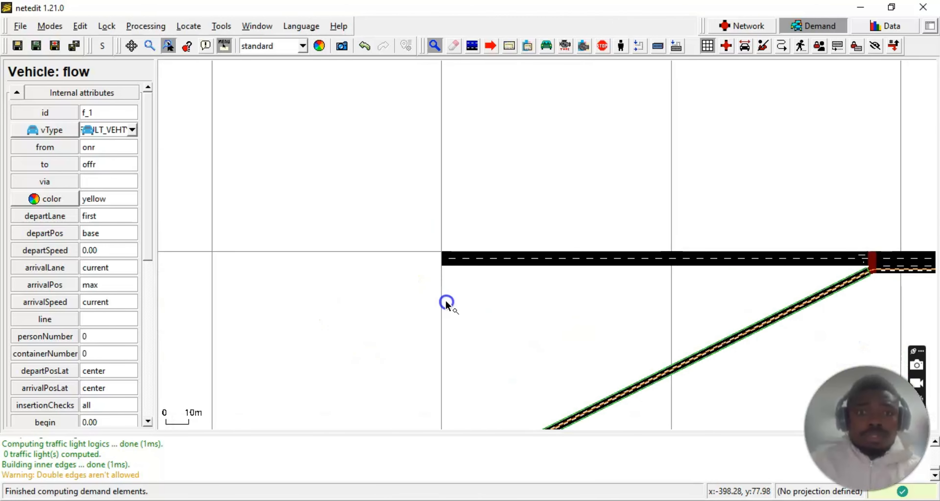
{"action": "scroll", "coordinate": [457, 273], "scroll_direction": "up", "scroll_amount": 2}
{"action": "left_click_drag", "start_coordinate": [546, 292], "coordinate": [515, 304]}
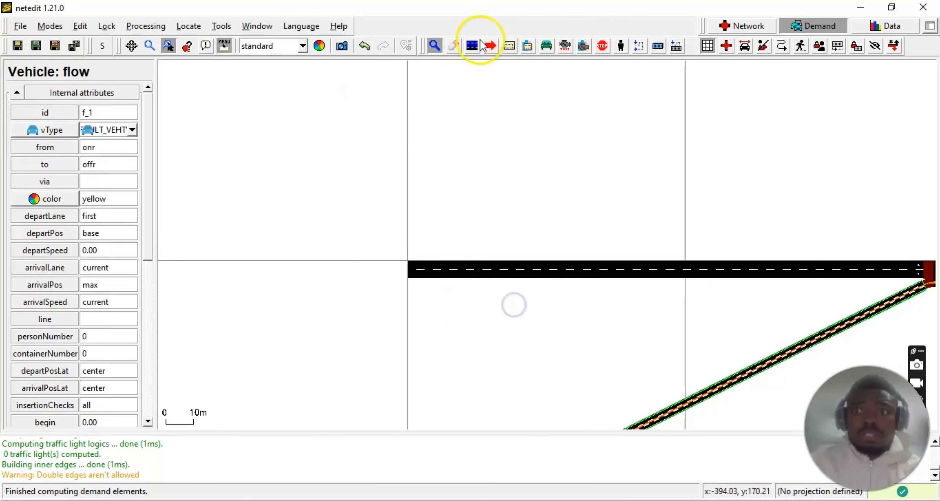
Step: Start a red from-to vehicle flow on the main-road edge upstream of the on-ramp merge and set its departLane to random
{"action": "left_click", "coordinate": [825, 28]}
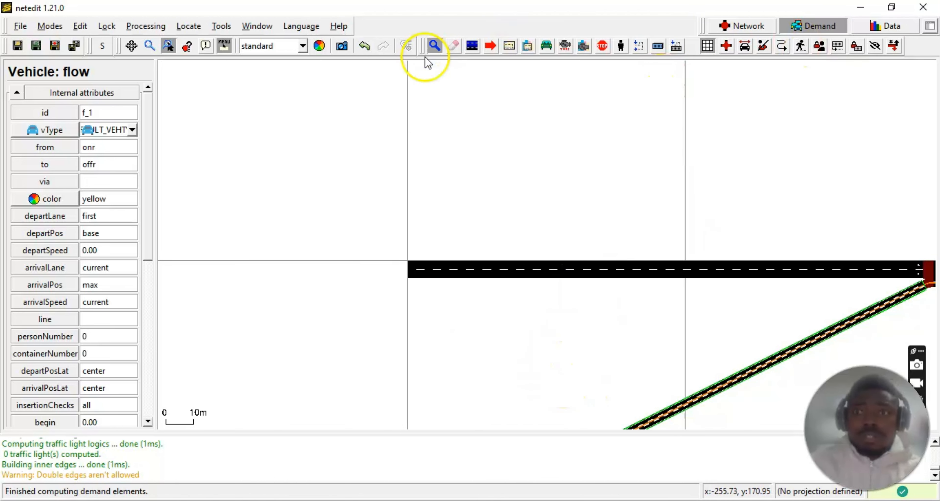
{"action": "left_click", "coordinate": [546, 45]}
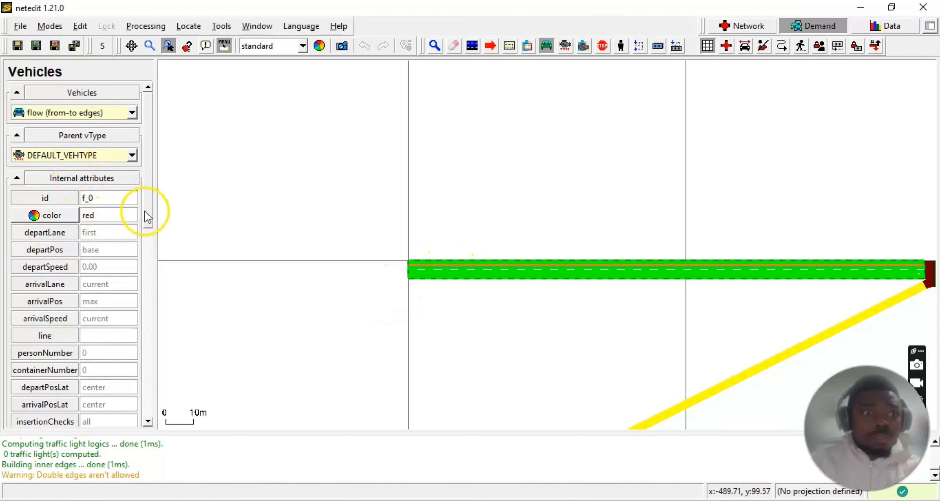
{"action": "left_click_drag", "start_coordinate": [146, 215], "coordinate": [151, 241]}
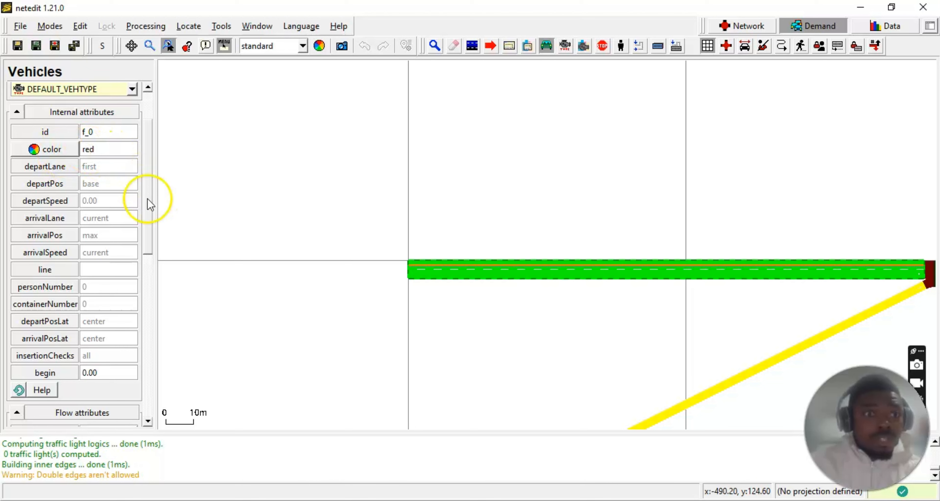
{"action": "scroll", "coordinate": [148, 198], "scroll_direction": "down", "scroll_amount": 3}
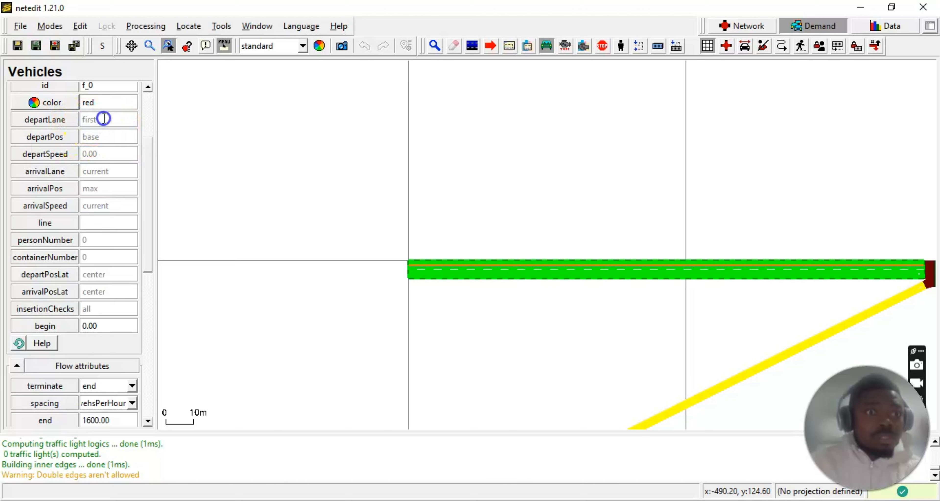
{"action": "left_click", "coordinate": [64, 119]}
{"action": "left_click", "coordinate": [104, 118]}
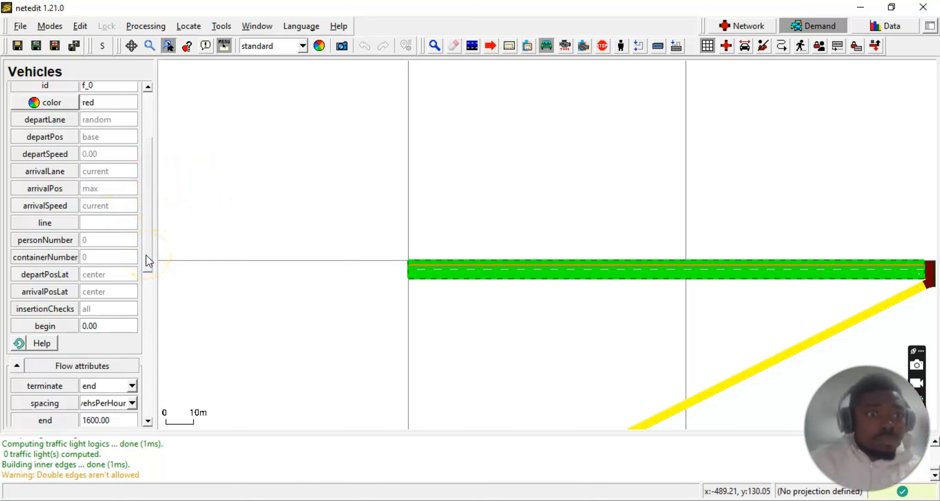
Step: Review the new flow's remaining attributes and finish its route with the upstream main-road edge as the only edge
{"action": "left_click_drag", "start_coordinate": [146, 256], "coordinate": [155, 304]}
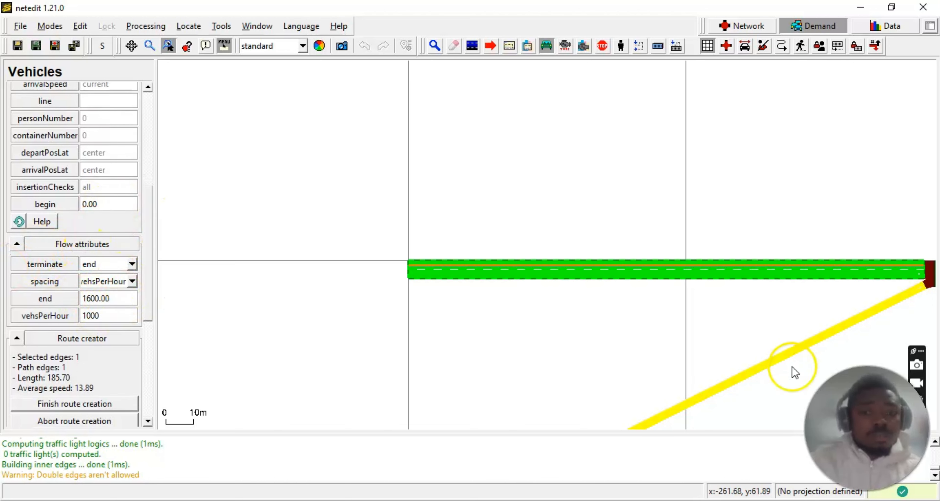
{"action": "scroll", "coordinate": [708, 351], "scroll_direction": "down", "scroll_amount": 1}
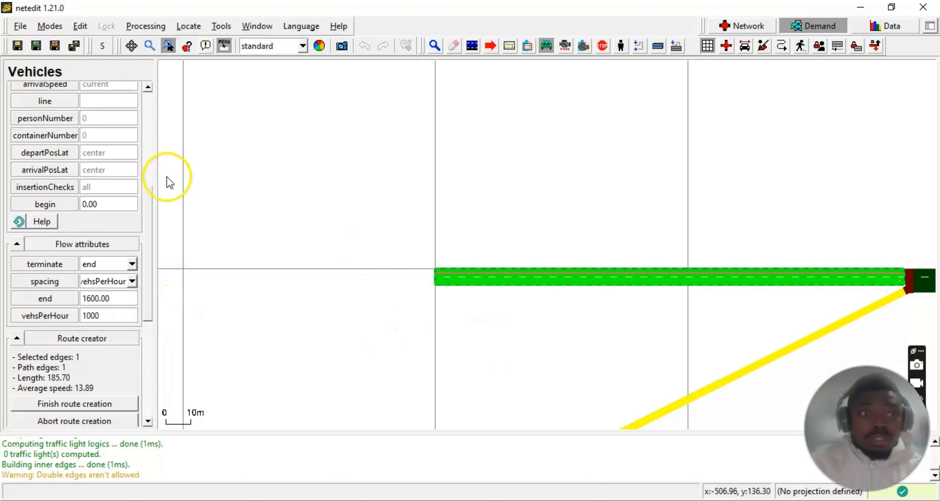
{"action": "left_click_drag", "start_coordinate": [147, 259], "coordinate": [156, 113]}
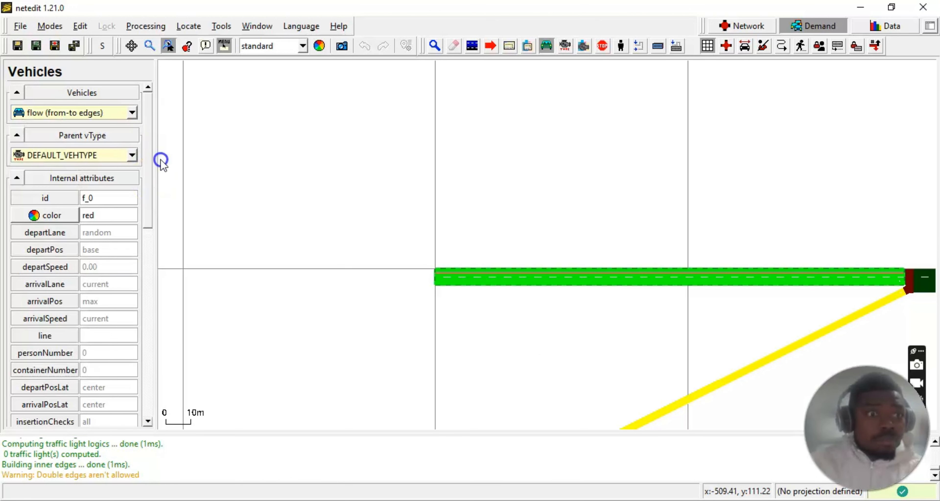
{"action": "left_click_drag", "start_coordinate": [161, 161], "coordinate": [160, 202]}
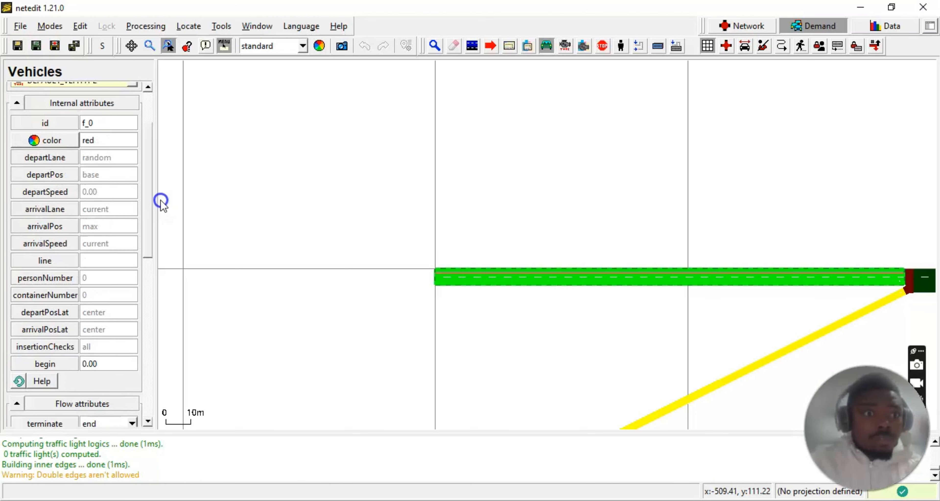
{"action": "left_click_drag", "start_coordinate": [153, 247], "coordinate": [148, 338]}
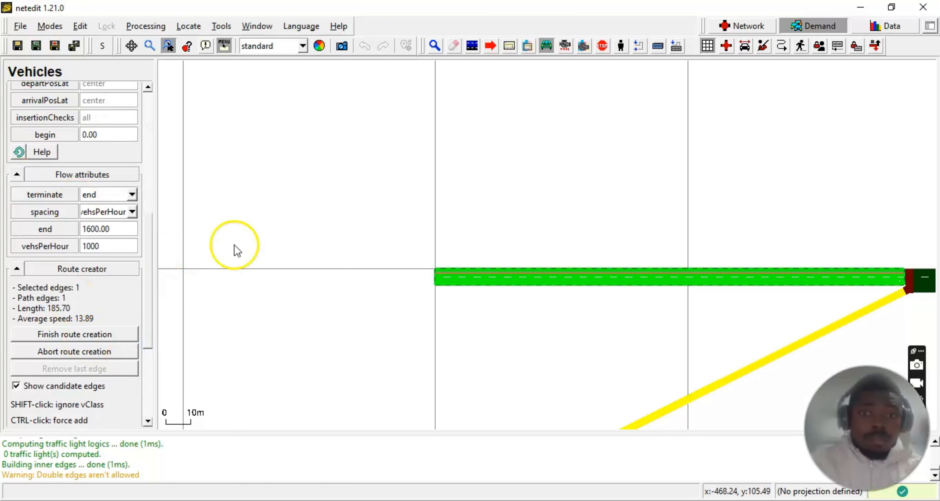
{"action": "scroll", "coordinate": [447, 313], "scroll_direction": "up", "scroll_amount": 1}
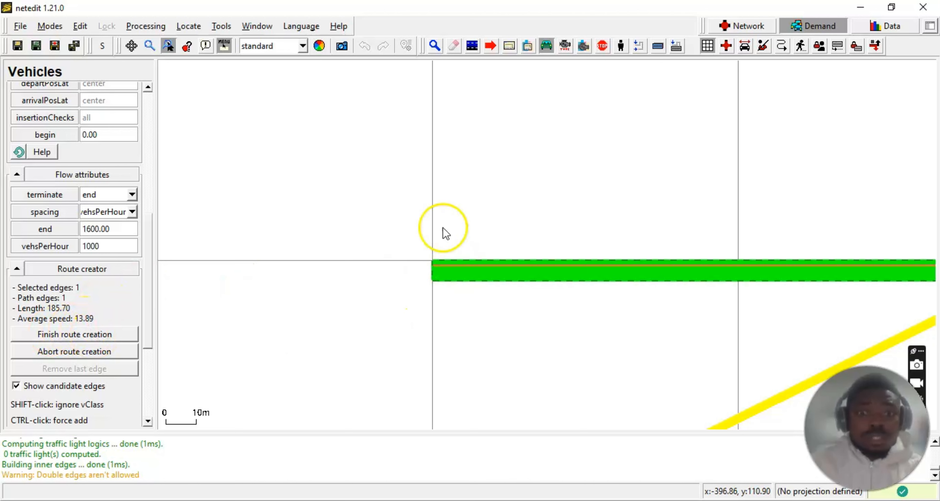
{"action": "left_click", "coordinate": [69, 340]}
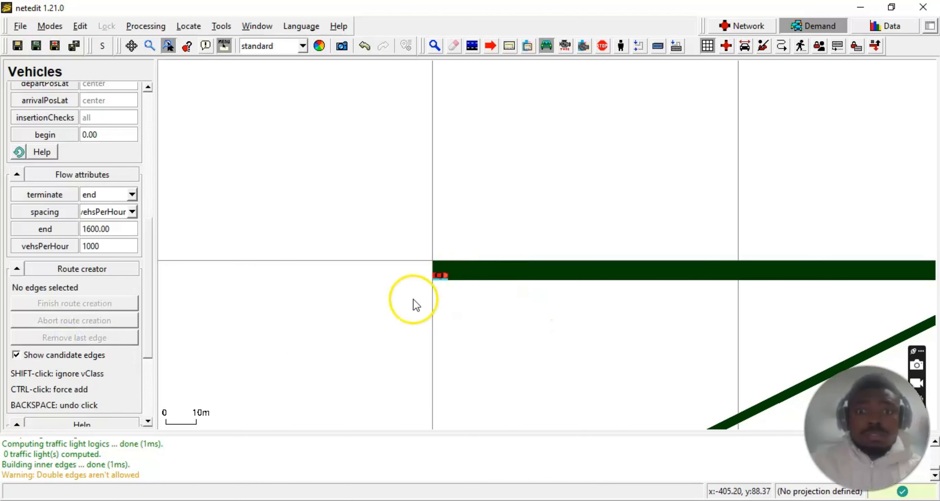
Step: Examine the red flow's vehicle at the start of the main road and the stretch leading to the on-ramp merge
{"action": "scroll", "coordinate": [449, 298], "scroll_direction": "up", "scroll_amount": 1}
{"action": "scroll", "coordinate": [466, 295], "scroll_direction": "up", "scroll_amount": 4}
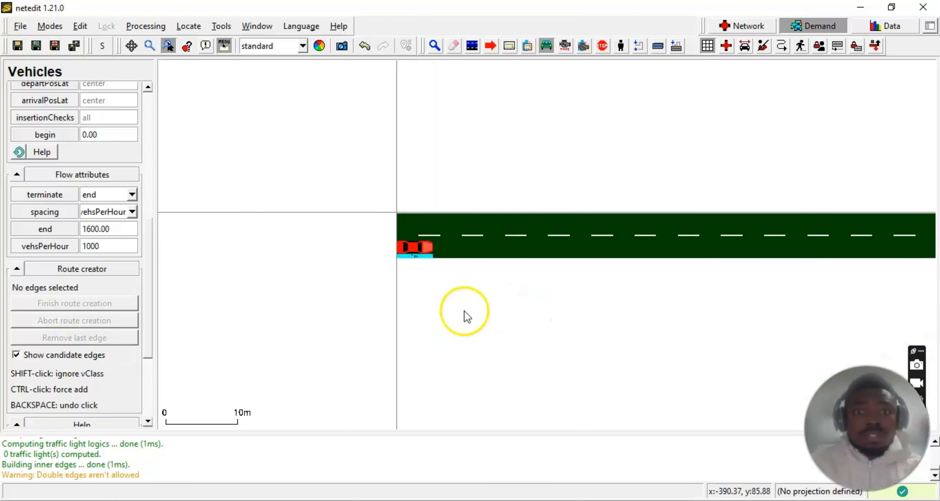
{"action": "scroll", "coordinate": [507, 281], "scroll_direction": "down", "scroll_amount": 6}
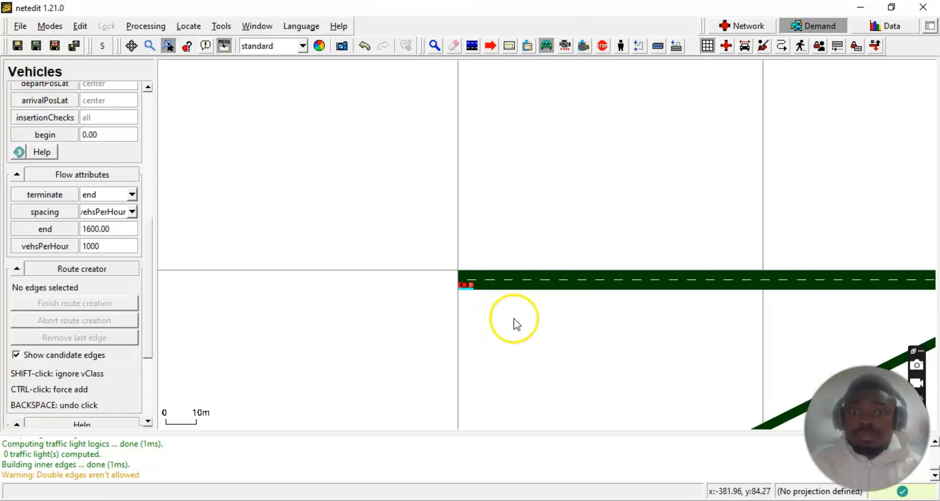
{"action": "scroll", "coordinate": [513, 320], "scroll_direction": "down", "scroll_amount": 2}
{"action": "left_click_drag", "start_coordinate": [516, 315], "coordinate": [370, 291]}
{"action": "scroll", "coordinate": [510, 288], "scroll_direction": "up", "scroll_amount": 7}
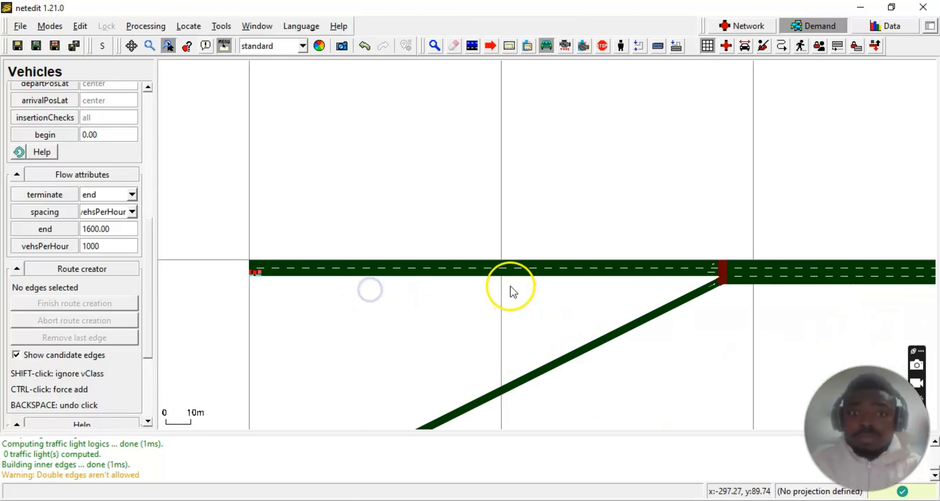
Step: Inspect the upstream main-road edge in the network data, and return to demand editing
{"action": "key", "text": "i"}
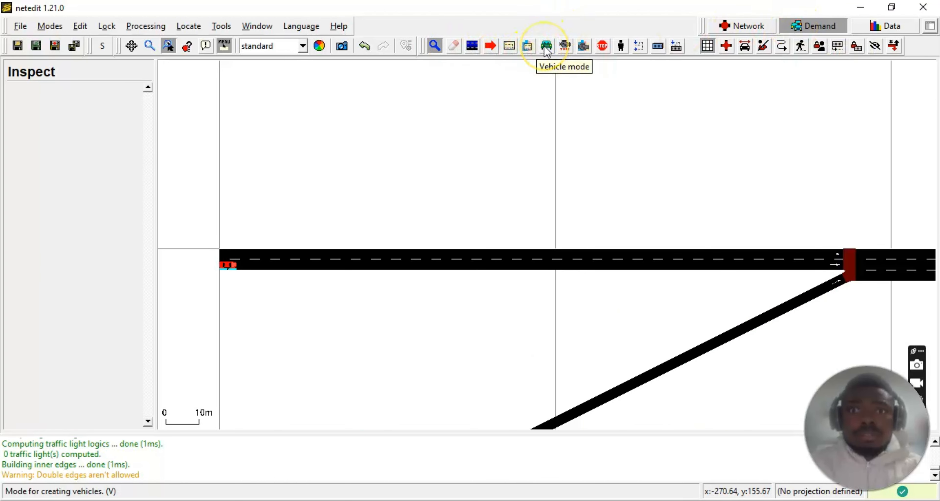
{"action": "left_click", "coordinate": [752, 26]}
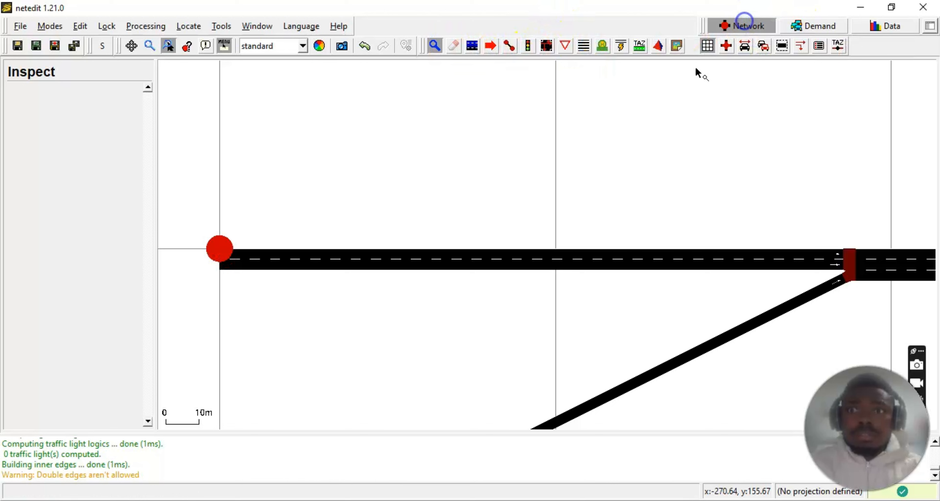
{"action": "left_click", "coordinate": [299, 261]}
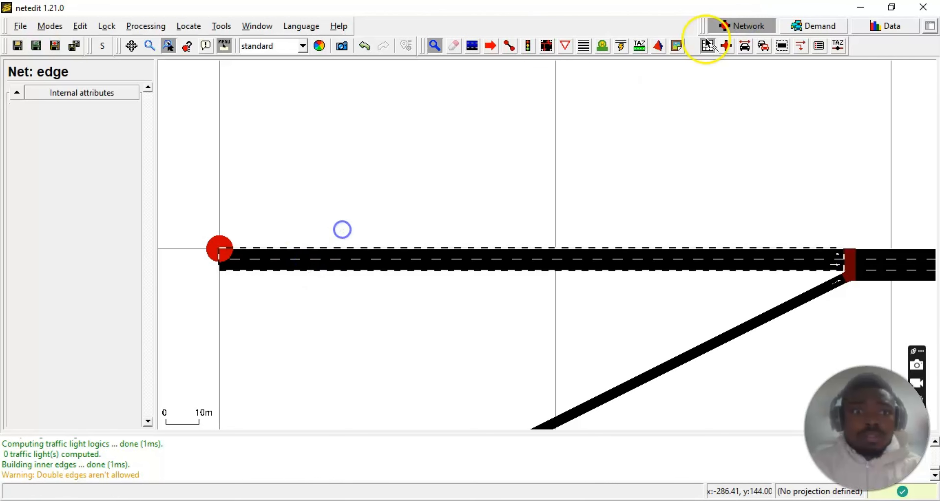
{"action": "left_click", "coordinate": [814, 26]}
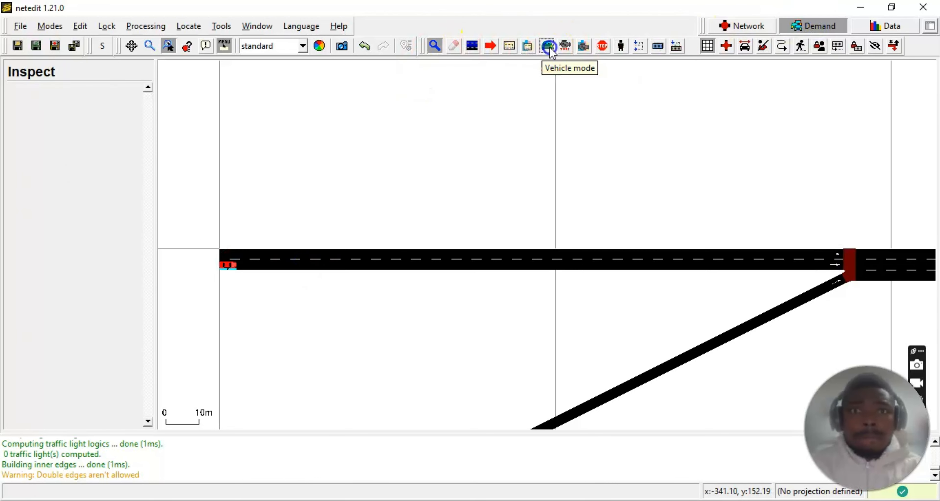
Step: Inspect the red vehicle flow at the start of the main road to access its attributes
{"action": "left_click", "coordinate": [227, 266]}
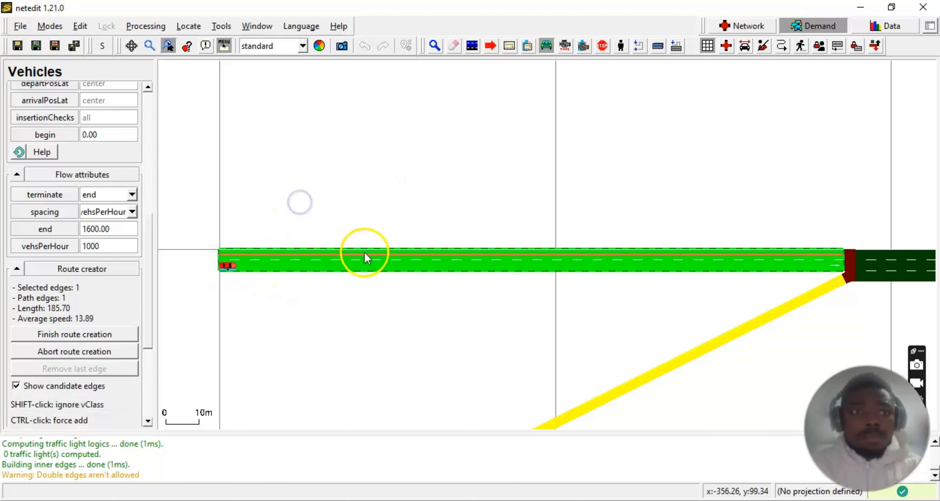
{"action": "scroll", "coordinate": [230, 251], "scroll_direction": "up", "scroll_amount": 2}
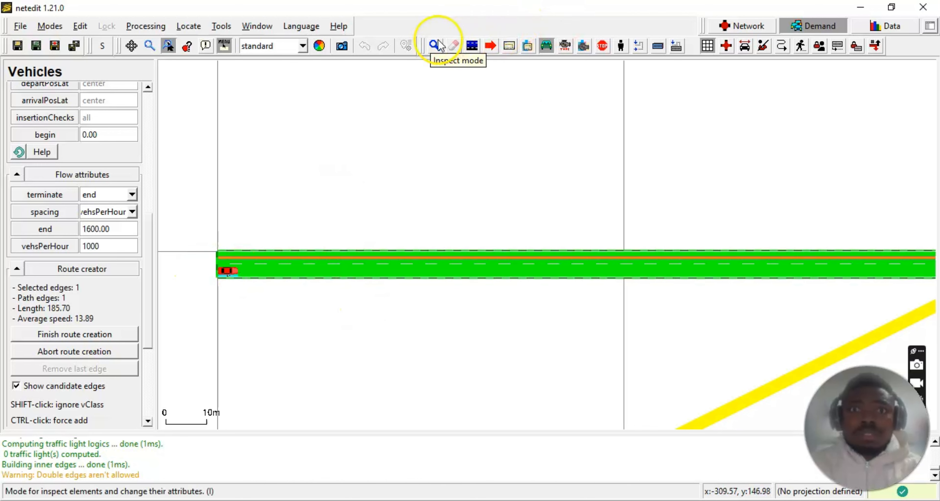
{"action": "left_click", "coordinate": [435, 45]}
{"action": "left_click", "coordinate": [225, 271]}
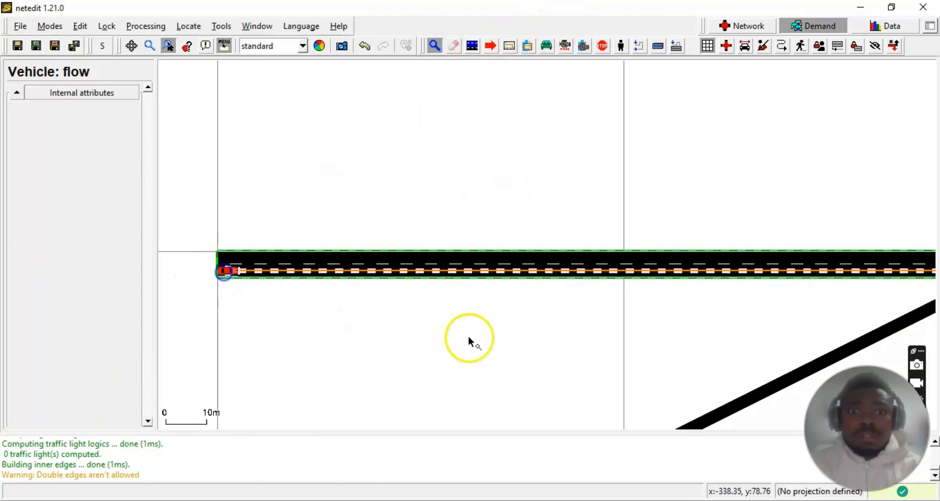
{"action": "scroll", "coordinate": [474, 317], "scroll_direction": "down", "scroll_amount": 1}
{"action": "left_click_drag", "start_coordinate": [489, 315], "coordinate": [432, 259]}
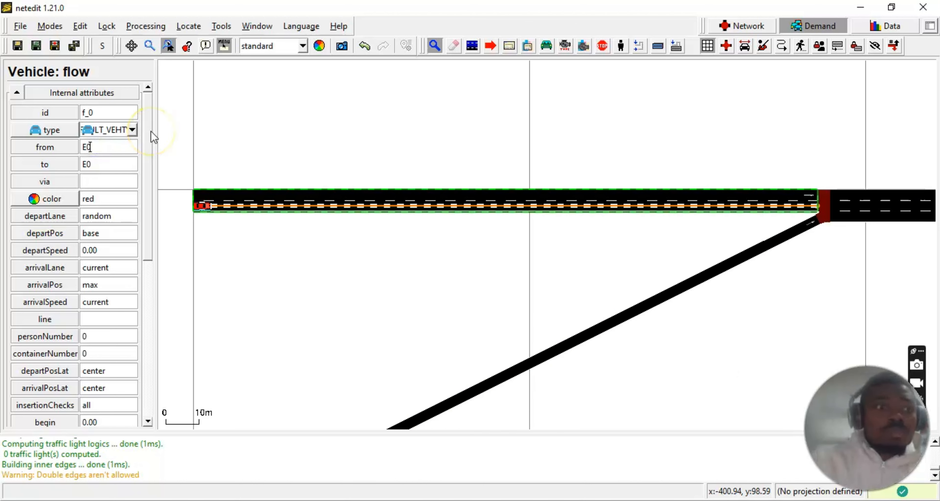
Step: Try to set the red flow's origin edge to m1 and to h1
{"action": "key", "text": "BackSpace"}
{"action": "key", "text": "BackSpace"}
{"action": "type", "text": "m1"}
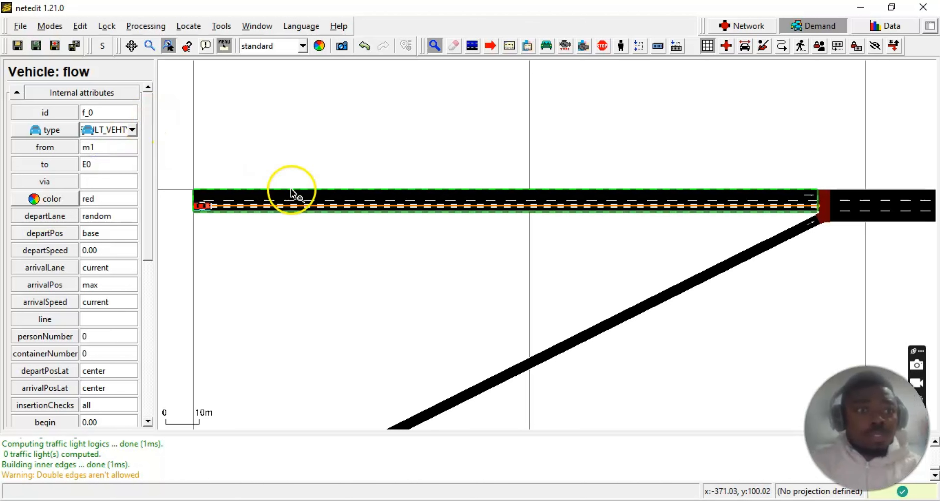
{"action": "left_click", "coordinate": [408, 248]}
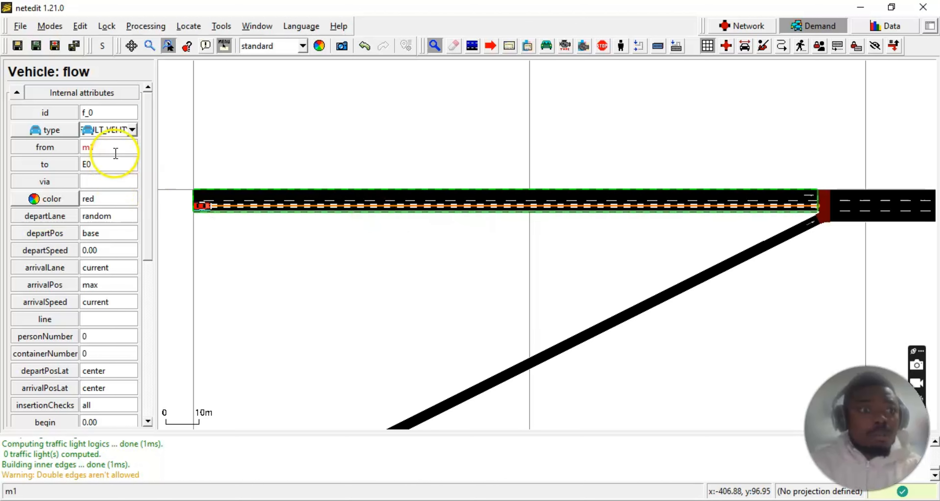
{"action": "left_click", "coordinate": [111, 145]}
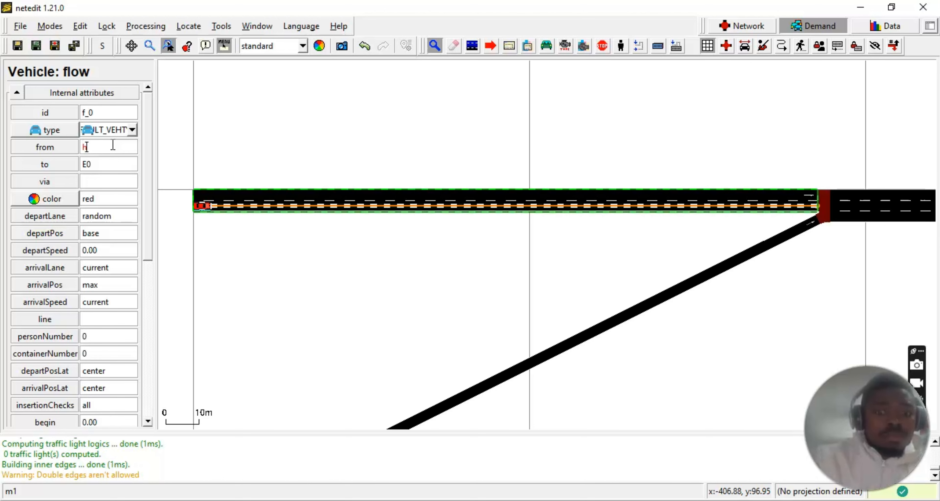
{"action": "left_click", "coordinate": [330, 272]}
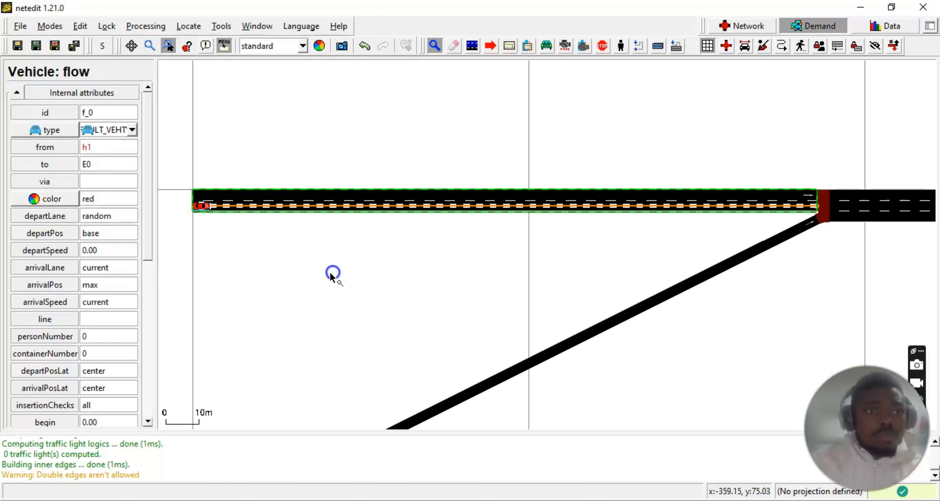
Step: Try M1 as both the origin and destination edge of the red flow, and e0 as its origin with the destination cleared
{"action": "left_click", "coordinate": [105, 149]}
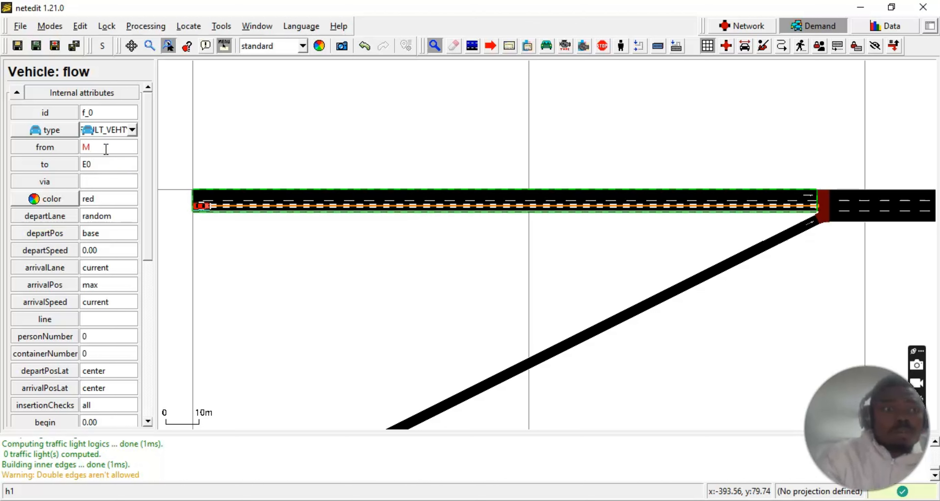
{"action": "left_click", "coordinate": [112, 166]}
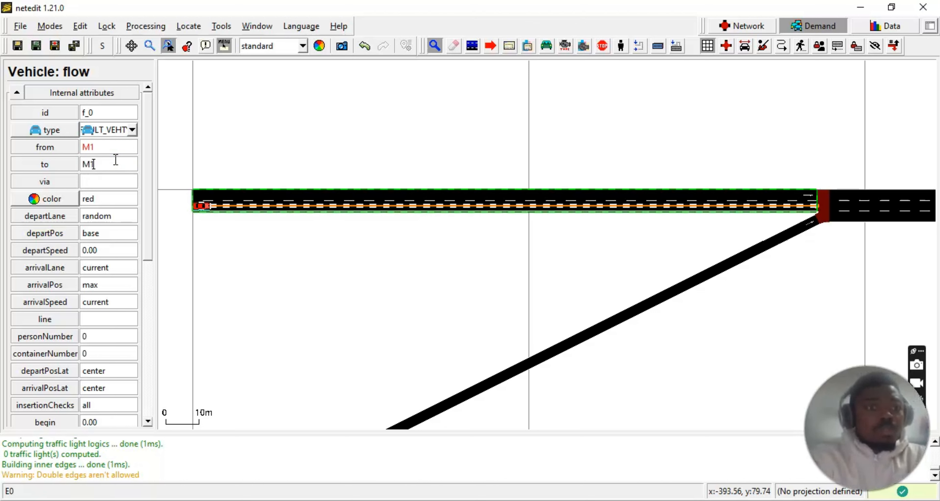
{"action": "left_click", "coordinate": [371, 340]}
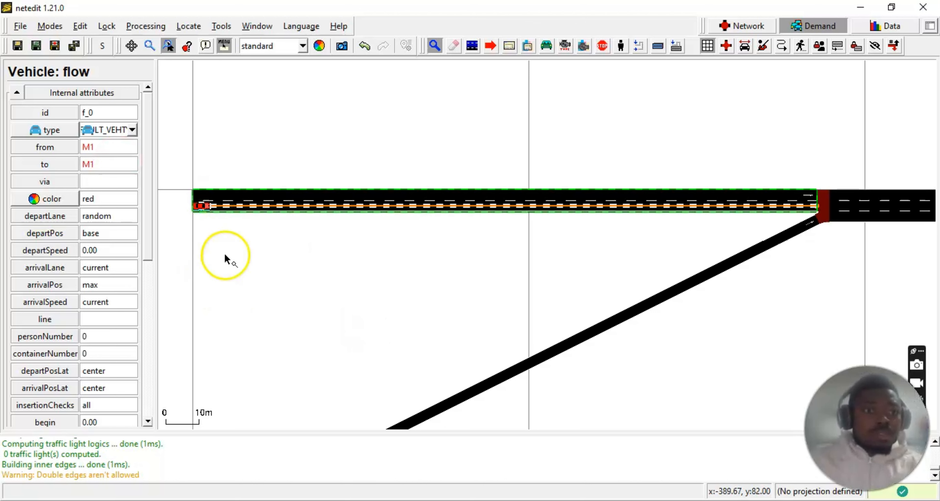
{"action": "left_click", "coordinate": [255, 231]}
{"action": "left_click", "coordinate": [105, 161]}
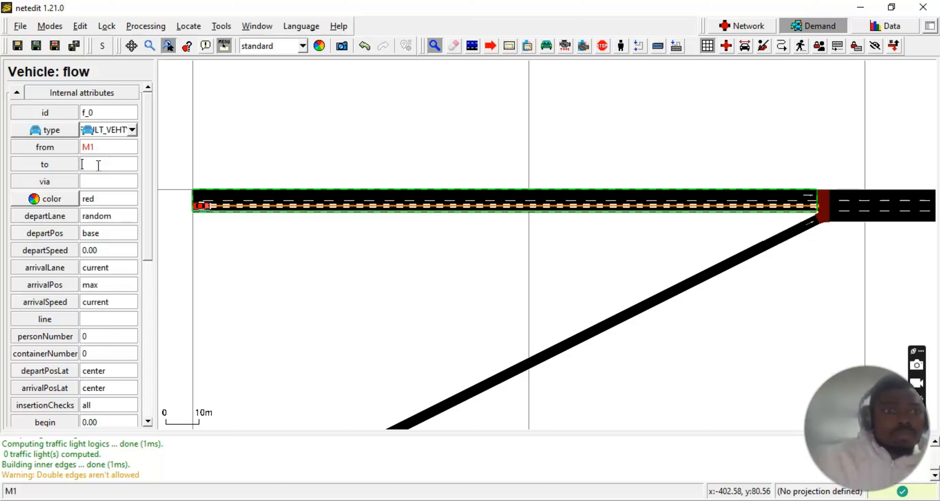
{"action": "left_click", "coordinate": [99, 144]}
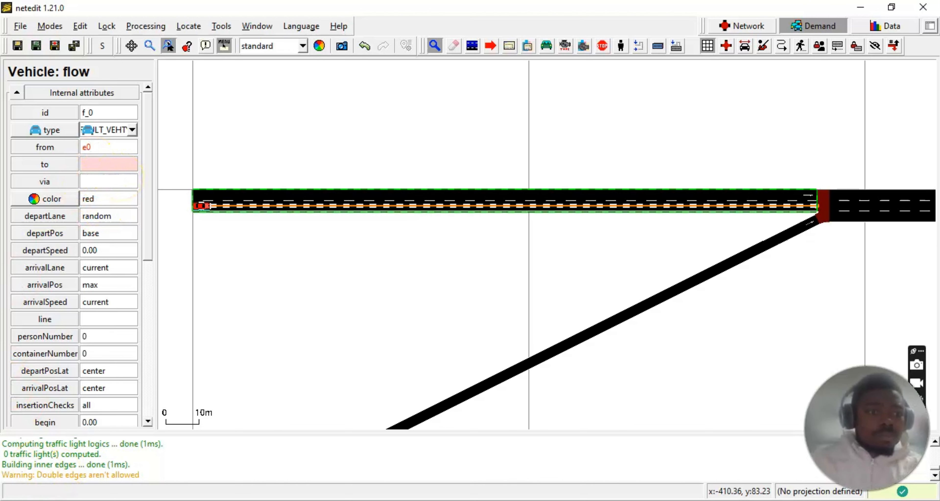
Step: View the red flow's route along edge M1 up to the on-ramp merge
{"action": "left_click_drag", "start_coordinate": [396, 208], "coordinate": [491, 271]}
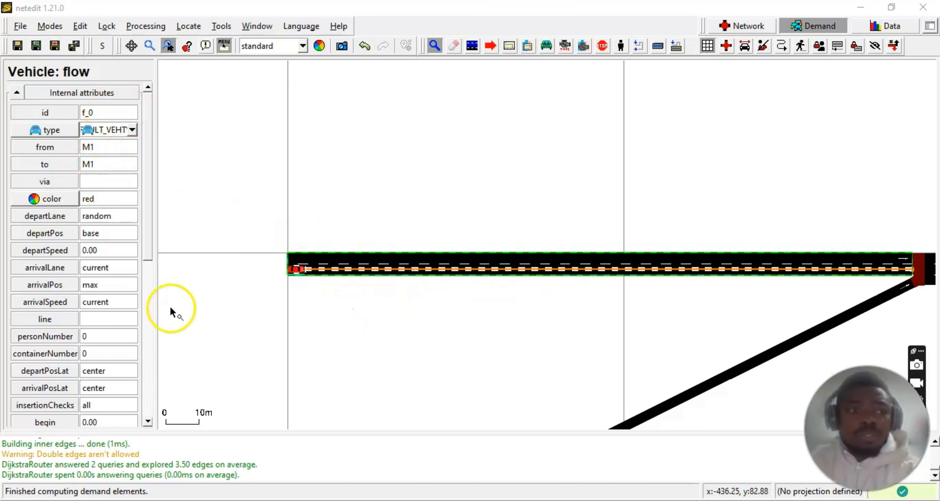
{"action": "scroll", "coordinate": [519, 298], "scroll_direction": "down", "scroll_amount": 5}
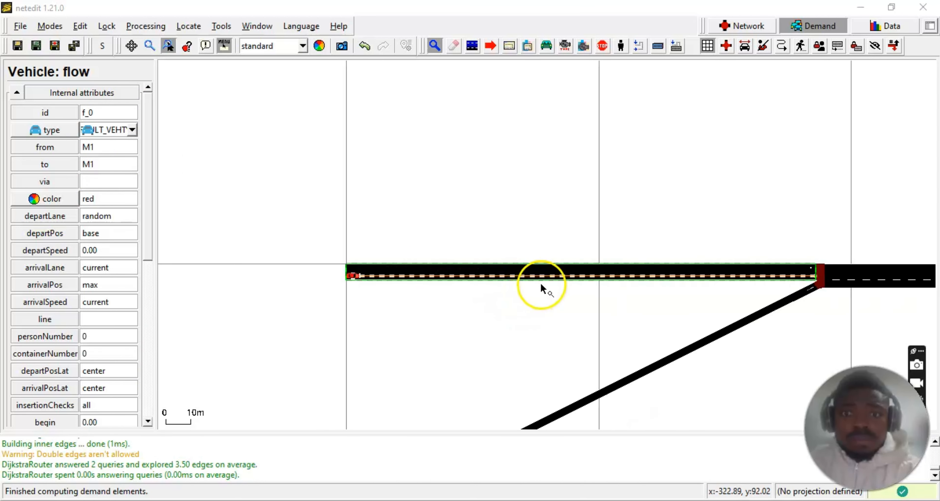
{"action": "left_click_drag", "start_coordinate": [492, 314], "coordinate": [258, 304]}
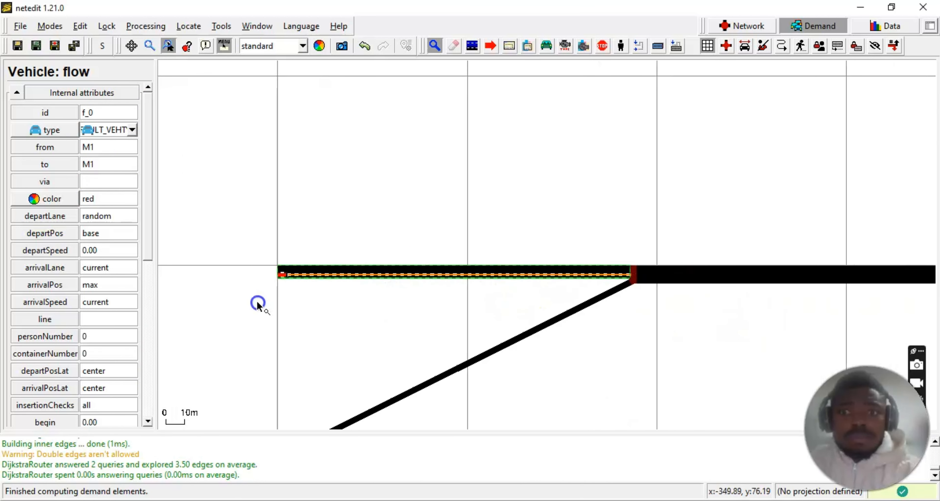
Step: Examine the highway from the red flow's start on edge M1 along to the off-ramp and back
{"action": "left_click_drag", "start_coordinate": [632, 359], "coordinate": [382, 271]}
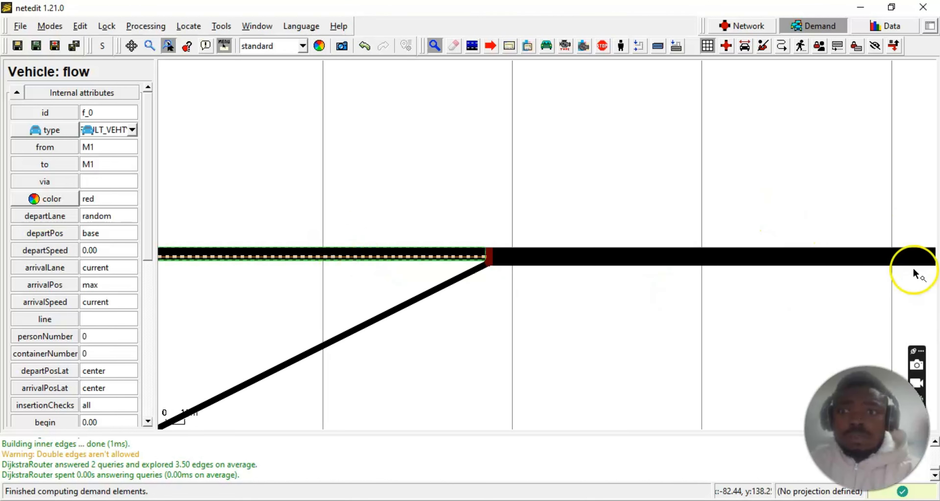
{"action": "scroll", "coordinate": [700, 252], "scroll_direction": "down", "scroll_amount": 2}
{"action": "scroll", "coordinate": [726, 248], "scroll_direction": "down", "scroll_amount": 1}
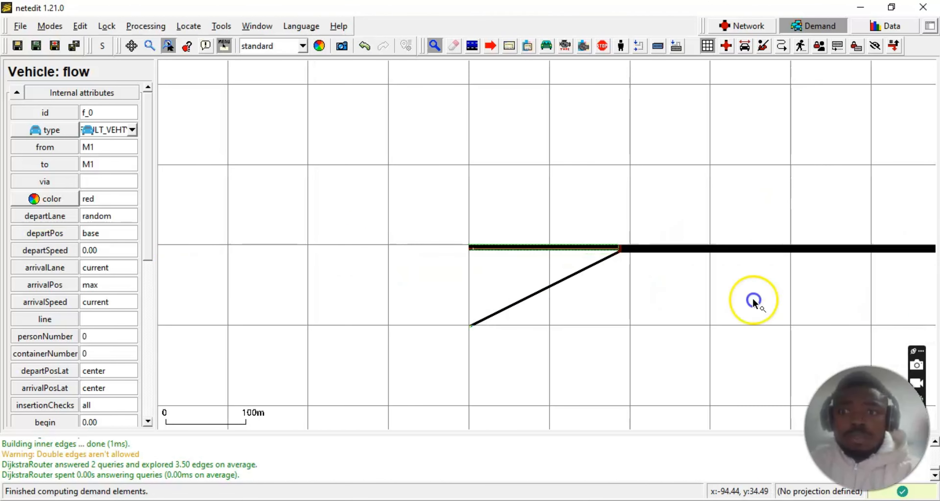
{"action": "left_click_drag", "start_coordinate": [754, 300], "coordinate": [404, 289]}
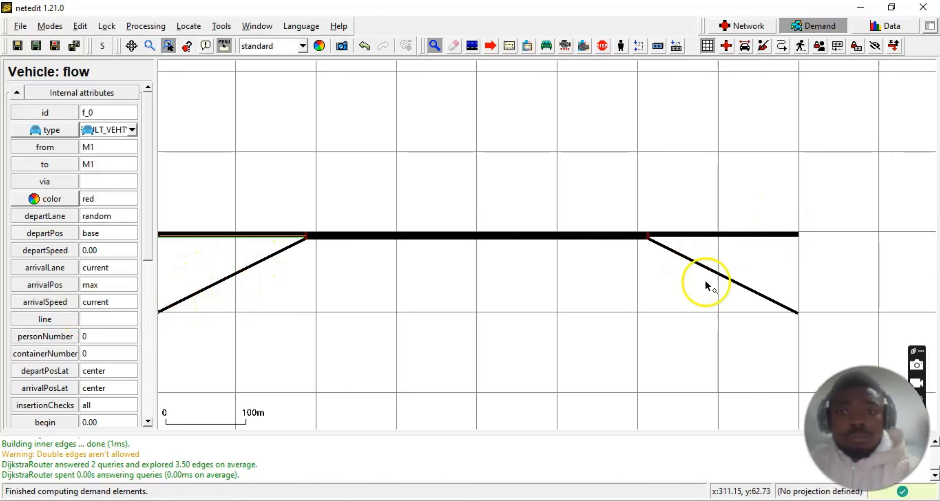
{"action": "left_click_drag", "start_coordinate": [233, 317], "coordinate": [427, 326]}
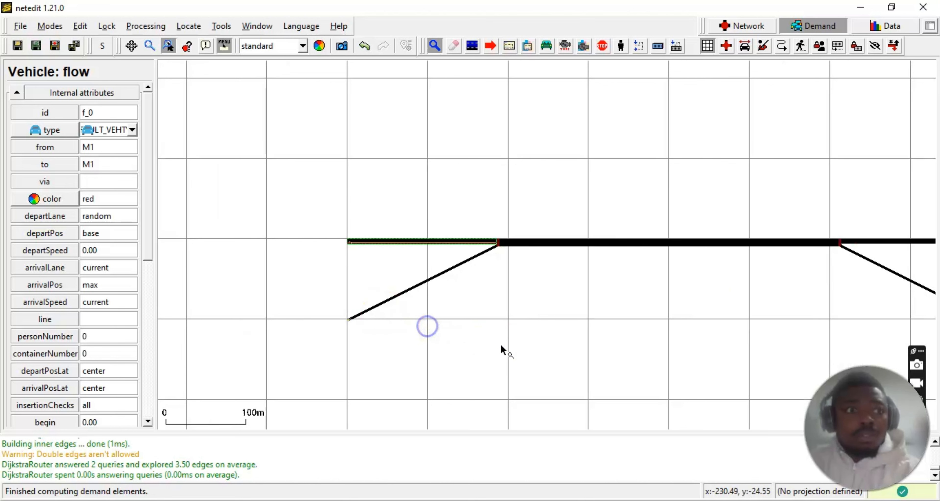
{"action": "scroll", "coordinate": [398, 244], "scroll_direction": "up", "scroll_amount": 1}
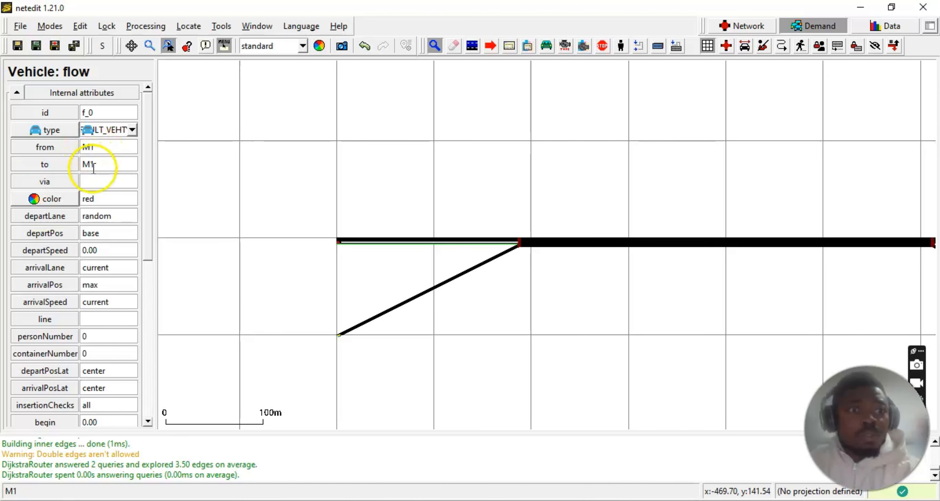
{"action": "scroll", "coordinate": [368, 255], "scroll_direction": "up", "scroll_amount": 3}
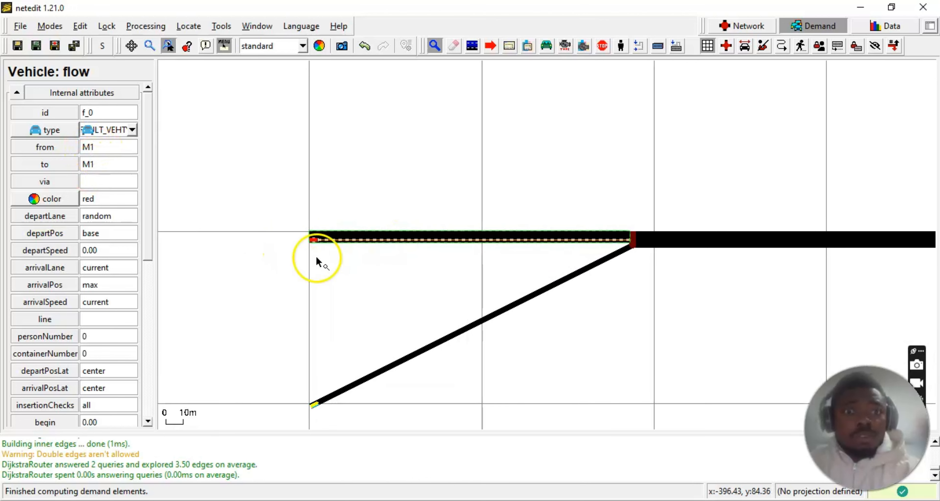
{"action": "scroll", "coordinate": [317, 245], "scroll_direction": "up", "scroll_amount": 2}
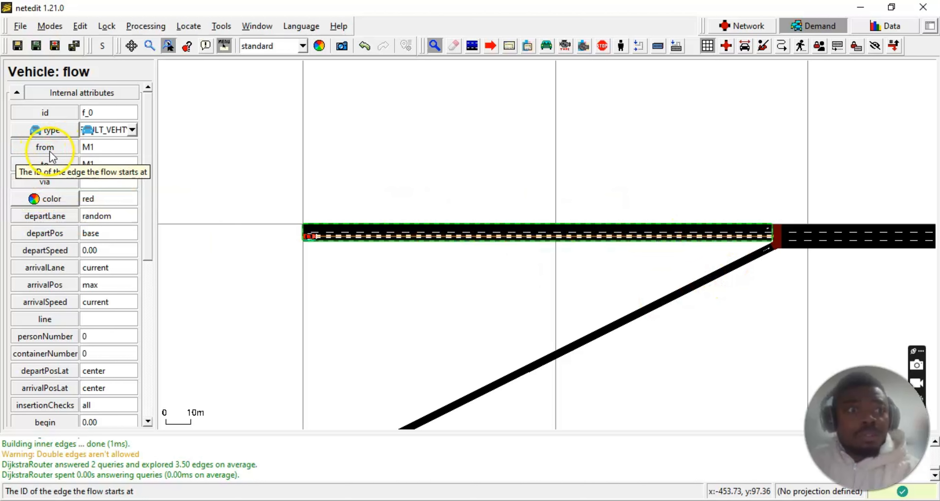
Step: Set the red flow's destination edge to M3
{"action": "left_click_drag", "start_coordinate": [686, 427], "coordinate": [116, 315]}
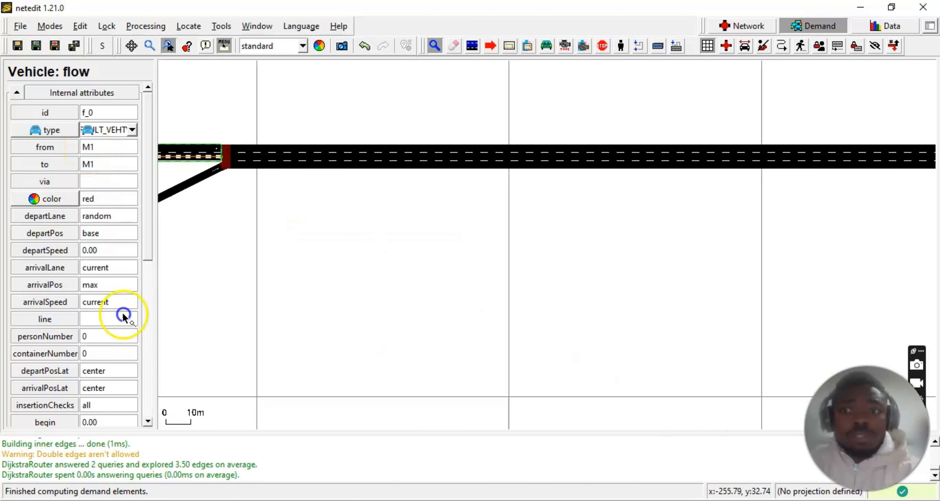
{"action": "scroll", "coordinate": [534, 264], "scroll_direction": "down", "scroll_amount": 2}
{"action": "left_click_drag", "start_coordinate": [706, 279], "coordinate": [239, 319]}
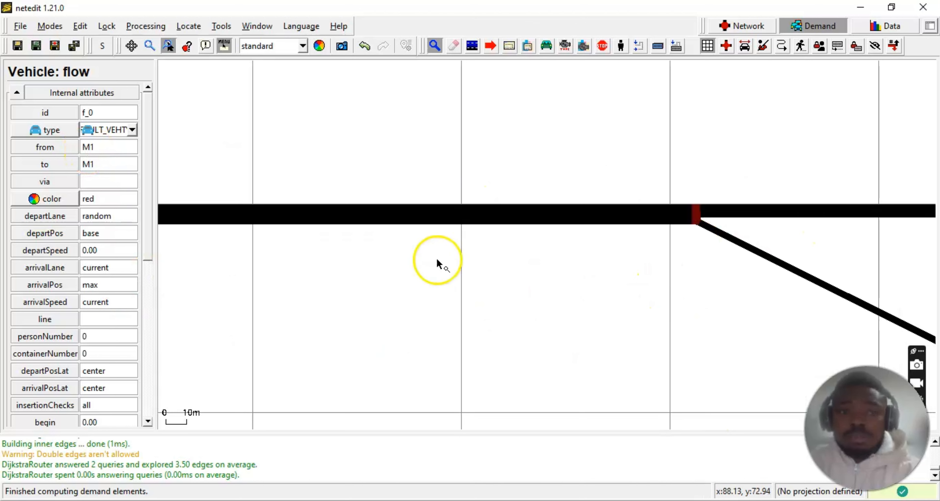
{"action": "left_click", "coordinate": [101, 165]}
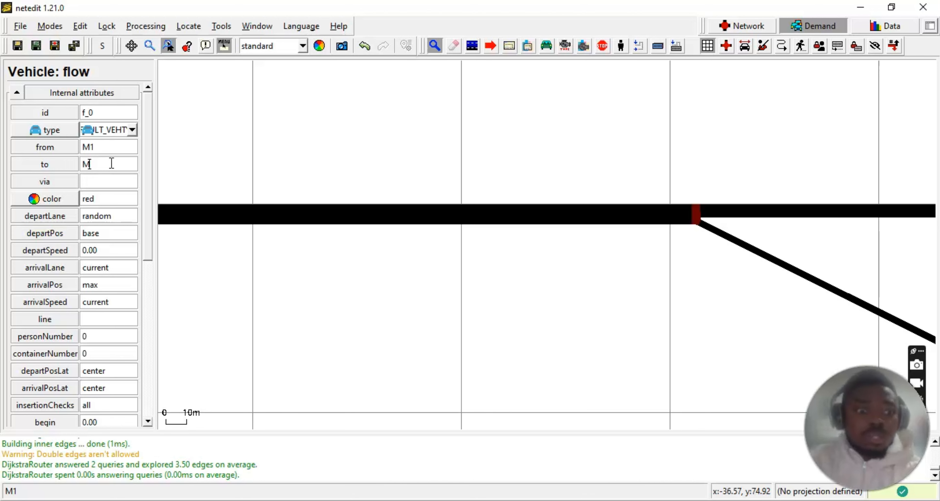
{"action": "key", "text": "Return"}
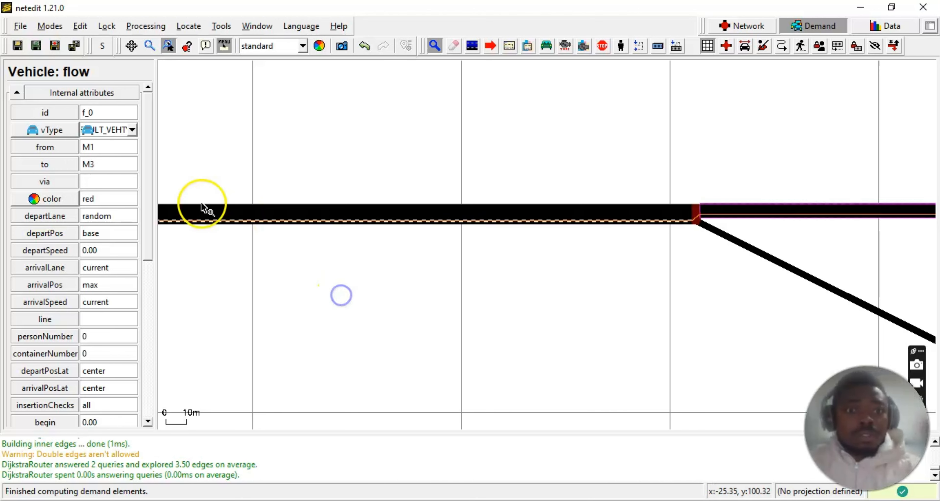
Step: Examine the red flow's lane path through the on-ramp merge and past the off-ramp split onto edge M3
{"action": "scroll", "coordinate": [391, 271], "scroll_direction": "down", "scroll_amount": 2}
{"action": "left_click_drag", "start_coordinate": [388, 285], "coordinate": [559, 307]}
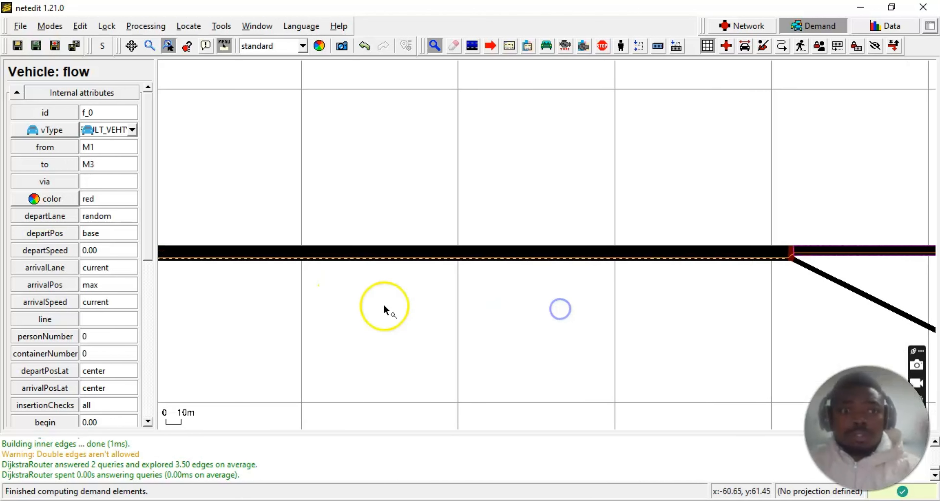
{"action": "left_click_drag", "start_coordinate": [384, 308], "coordinate": [738, 275]}
{"action": "scroll", "coordinate": [391, 259], "scroll_direction": "up", "scroll_amount": 4}
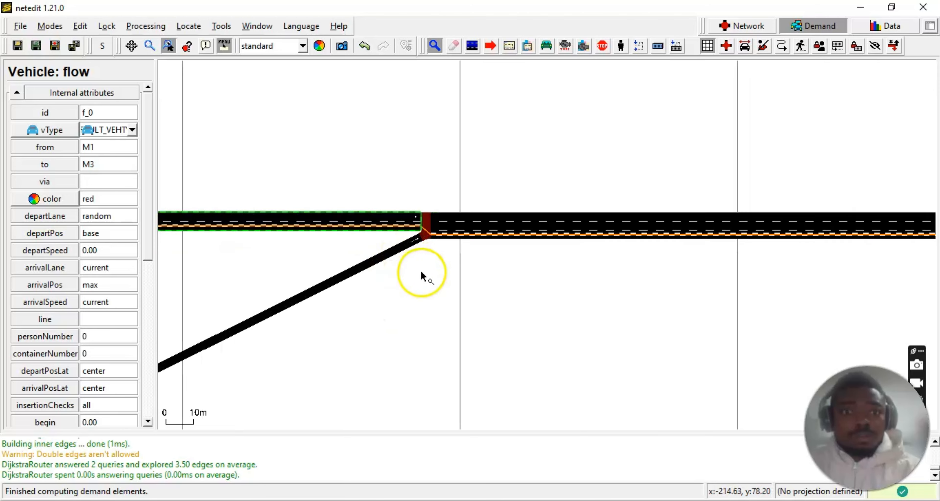
{"action": "scroll", "coordinate": [435, 275], "scroll_direction": "up", "scroll_amount": 1}
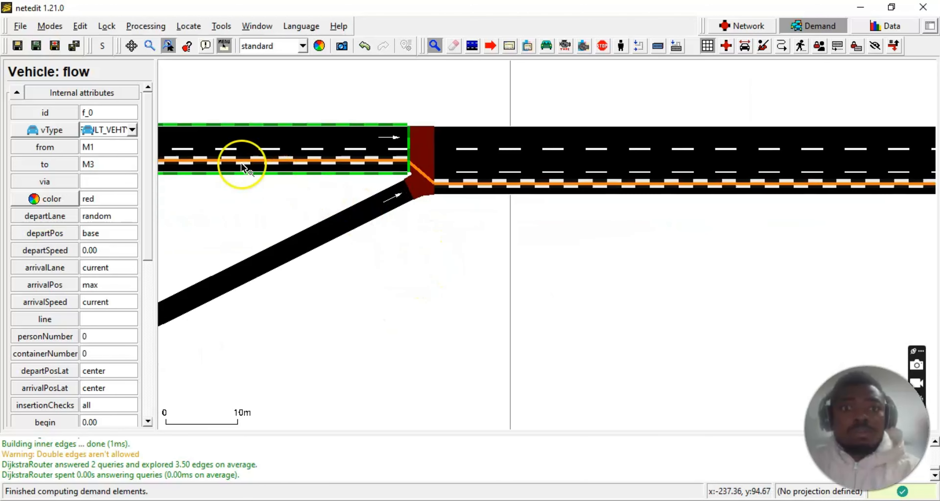
{"action": "scroll", "coordinate": [593, 281], "scroll_direction": "down", "scroll_amount": 4}
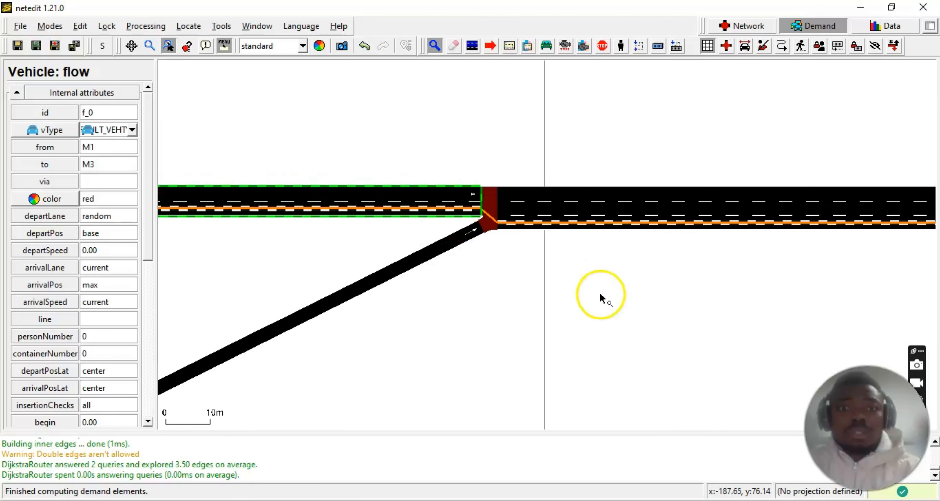
{"action": "scroll", "coordinate": [682, 307], "scroll_direction": "down", "scroll_amount": 2}
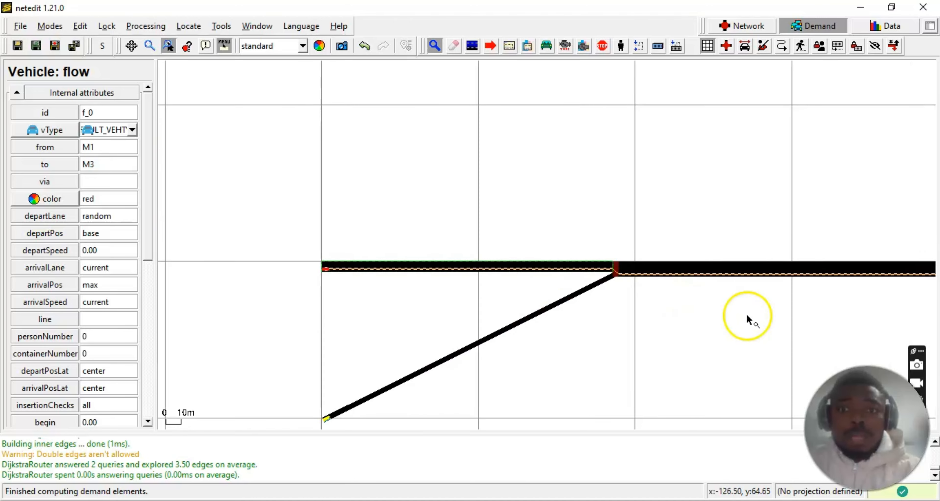
{"action": "left_click_drag", "start_coordinate": [749, 319], "coordinate": [347, 284]}
{"action": "left_click_drag", "start_coordinate": [835, 273], "coordinate": [746, 284]}
{"action": "scroll", "coordinate": [812, 248], "scroll_direction": "up", "scroll_amount": 4}
{"action": "scroll", "coordinate": [811, 246], "scroll_direction": "up", "scroll_amount": 3}
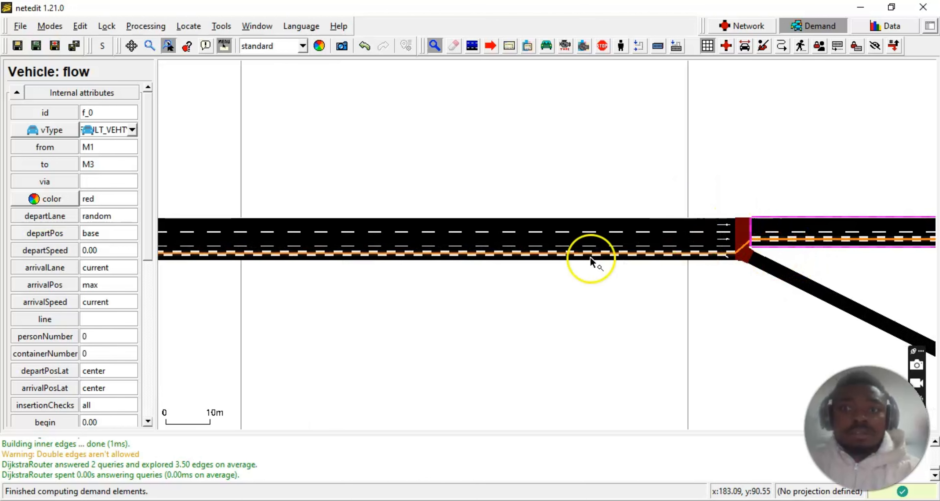
{"action": "scroll", "coordinate": [474, 291], "scroll_direction": "down", "scroll_amount": 3}
{"action": "scroll", "coordinate": [480, 300], "scroll_direction": "down", "scroll_amount": 5}
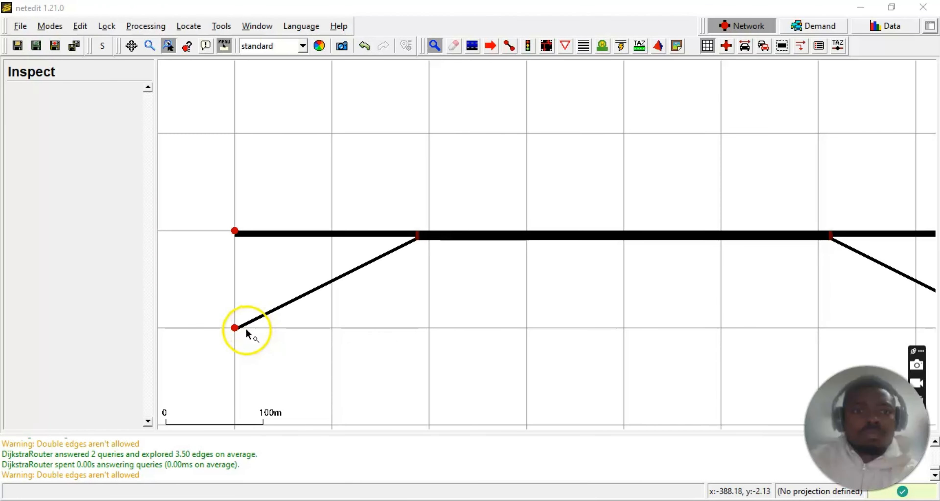
Step: Switch from network editing to demand editing with the starts of the main road and on-ramp in view
{"action": "scroll", "coordinate": [252, 311], "scroll_direction": "up", "scroll_amount": 6}
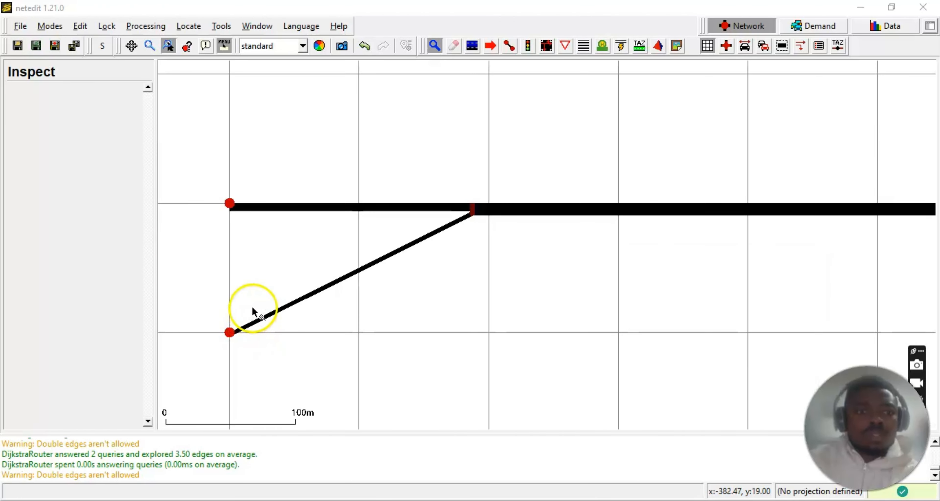
{"action": "left_click_drag", "start_coordinate": [233, 268], "coordinate": [285, 241]}
{"action": "left_click", "coordinate": [806, 15]}
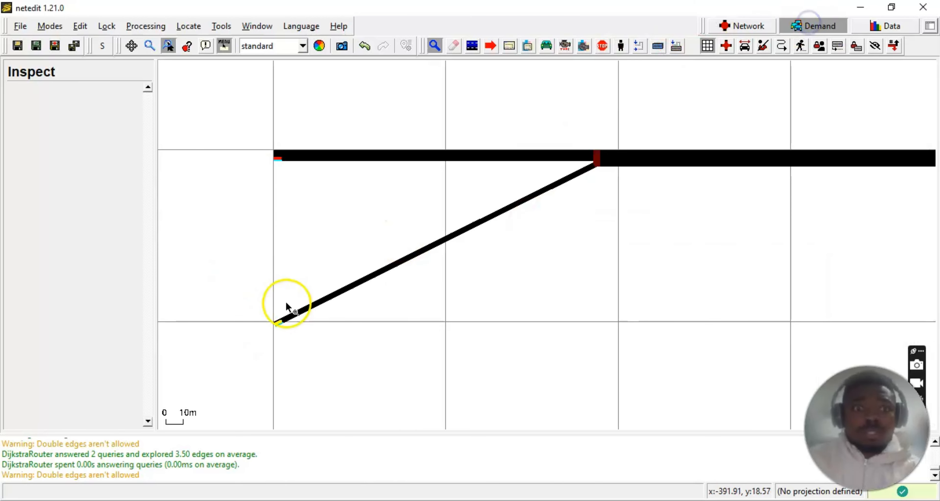
Step: Examine the red flow at the main road's start and the yellow flow at the on-ramp's start
{"action": "scroll", "coordinate": [286, 336], "scroll_direction": "up", "scroll_amount": 4}
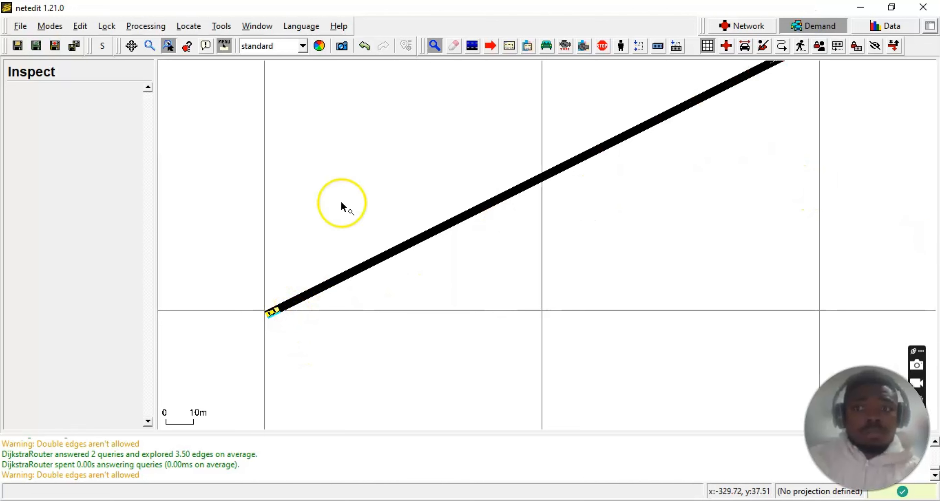
{"action": "left_click_drag", "start_coordinate": [360, 146], "coordinate": [310, 365]}
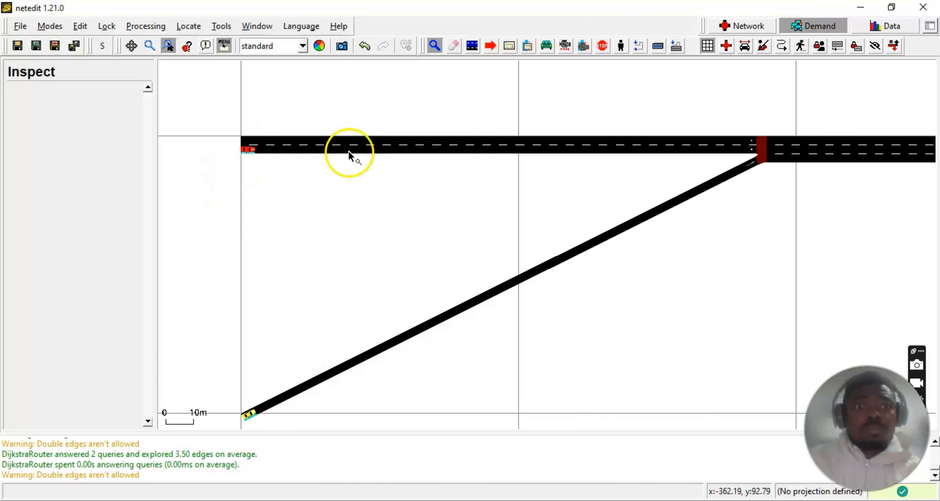
{"action": "left_click_drag", "start_coordinate": [280, 249], "coordinate": [407, 211]}
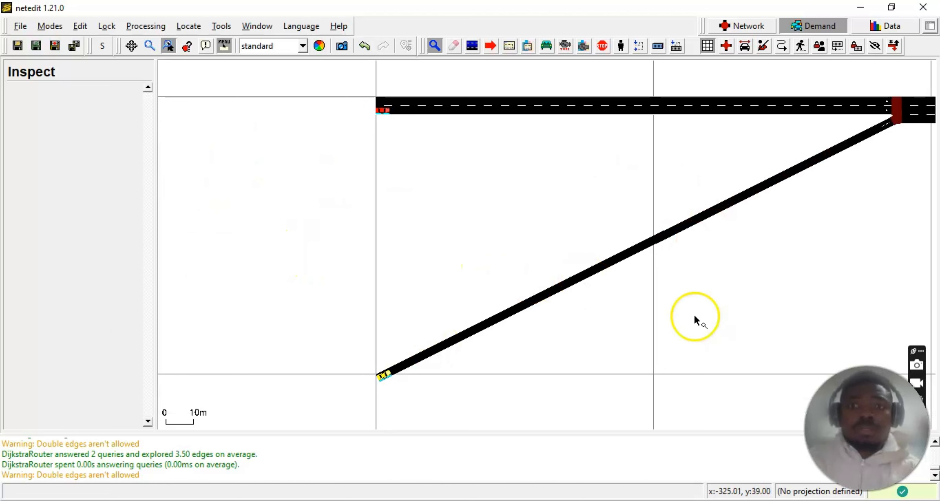
{"action": "left_click_drag", "start_coordinate": [498, 187], "coordinate": [286, 264]}
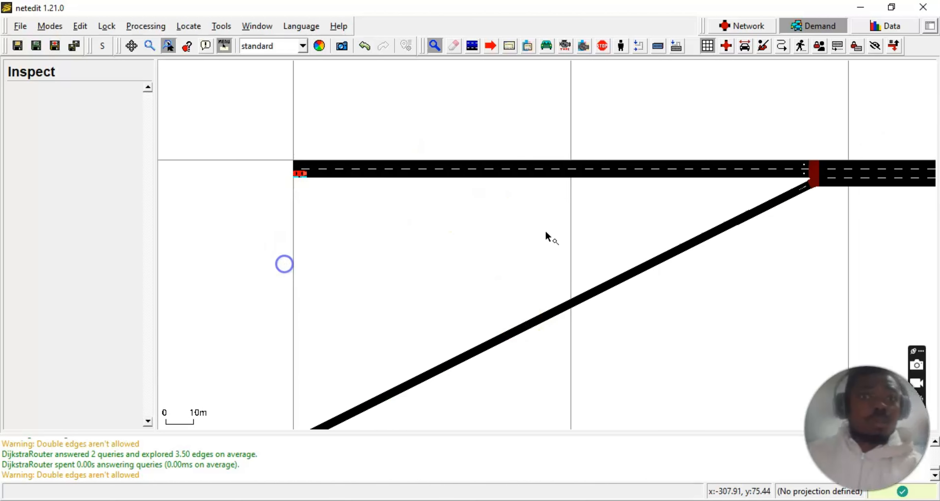
{"action": "scroll", "coordinate": [571, 265], "scroll_direction": "down", "scroll_amount": 6}
{"action": "left_click_drag", "start_coordinate": [690, 273], "coordinate": [535, 253]}
{"action": "scroll", "coordinate": [331, 253], "scroll_direction": "up", "scroll_amount": 1}
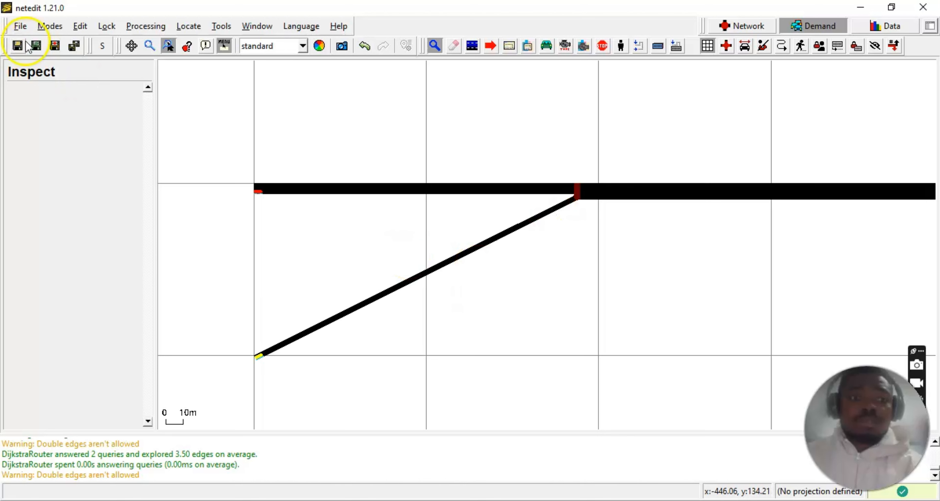
Step: Save the network as m1 in the tools folder as a SUMO network file
{"action": "left_click", "coordinate": [21, 26]}
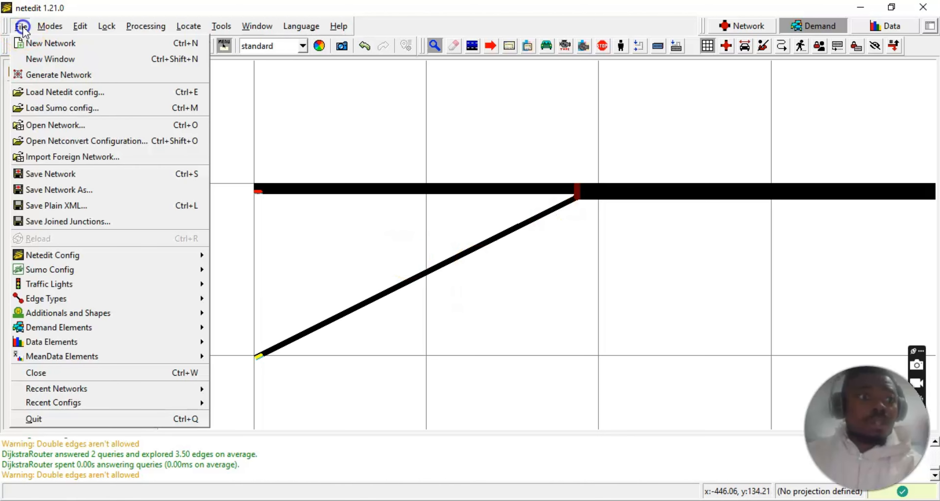
{"action": "left_click", "coordinate": [76, 173]}
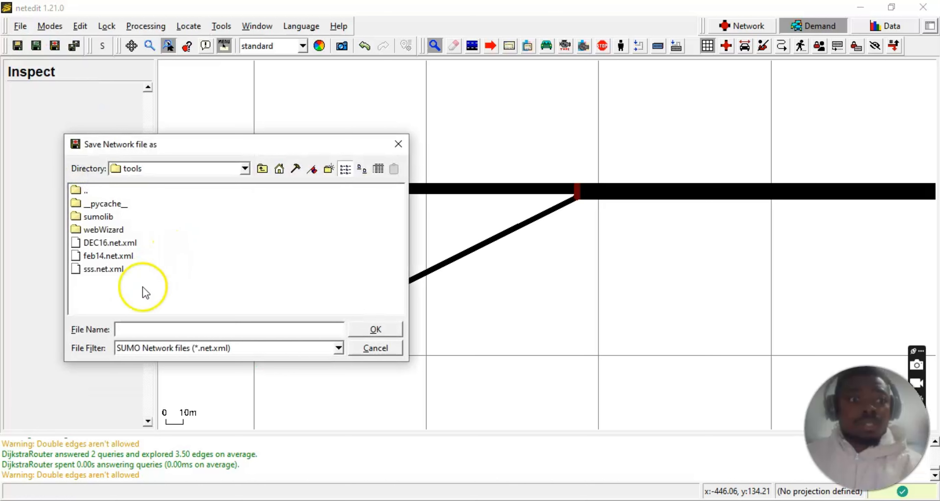
{"action": "left_click", "coordinate": [136, 330]}
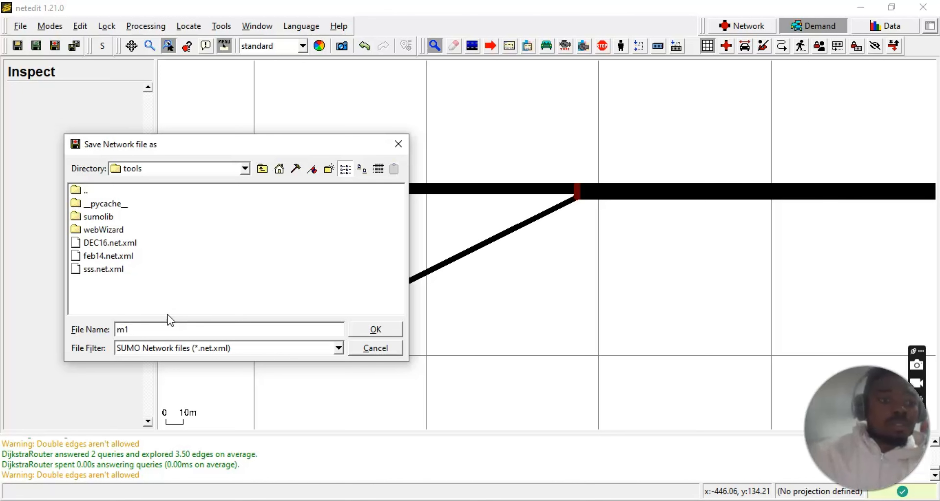
{"action": "left_click", "coordinate": [362, 329]}
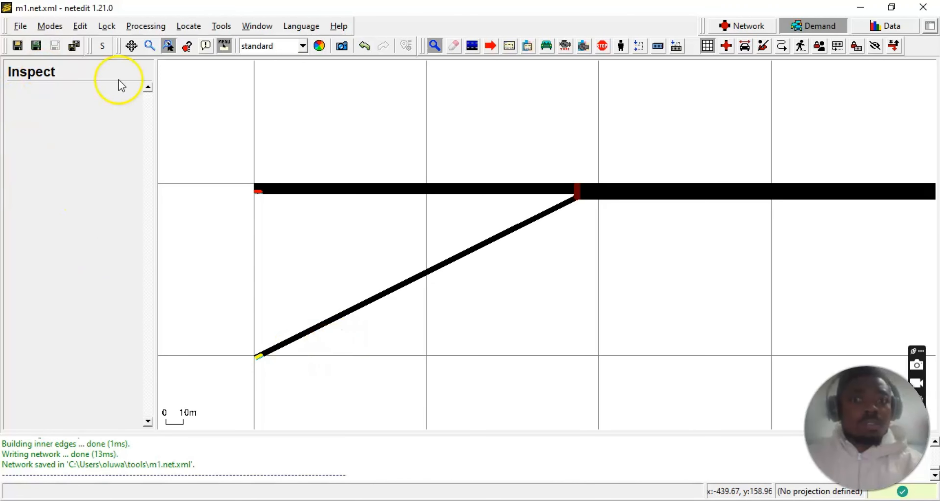
{"action": "scroll", "coordinate": [460, 237], "scroll_direction": "up", "scroll_amount": 1}
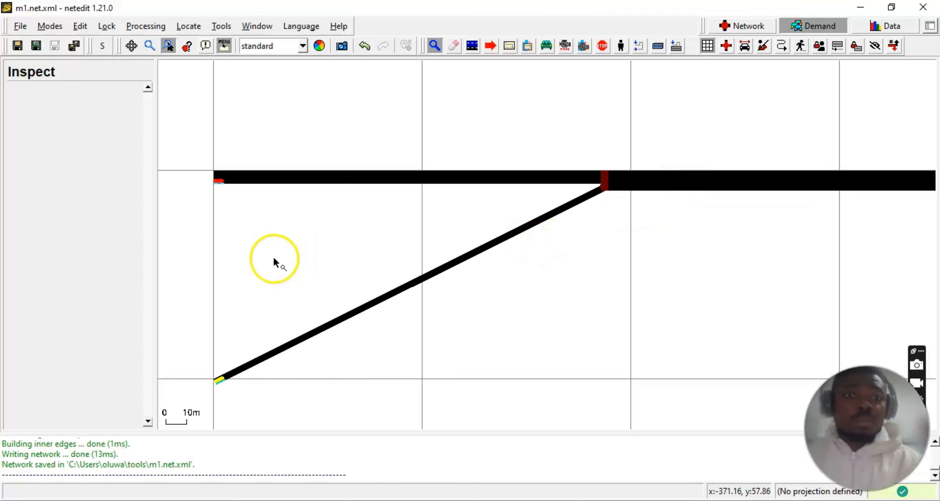
{"action": "left_click", "coordinate": [20, 26]}
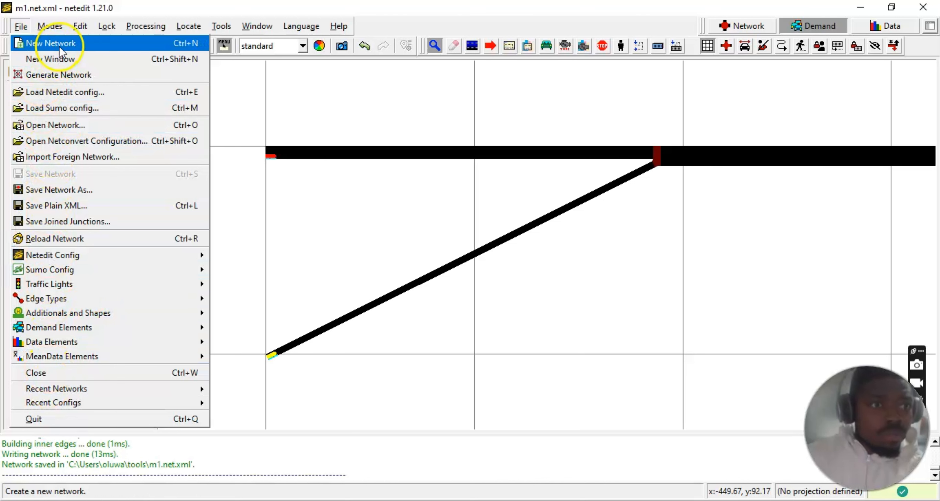
{"action": "left_click", "coordinate": [275, 250]}
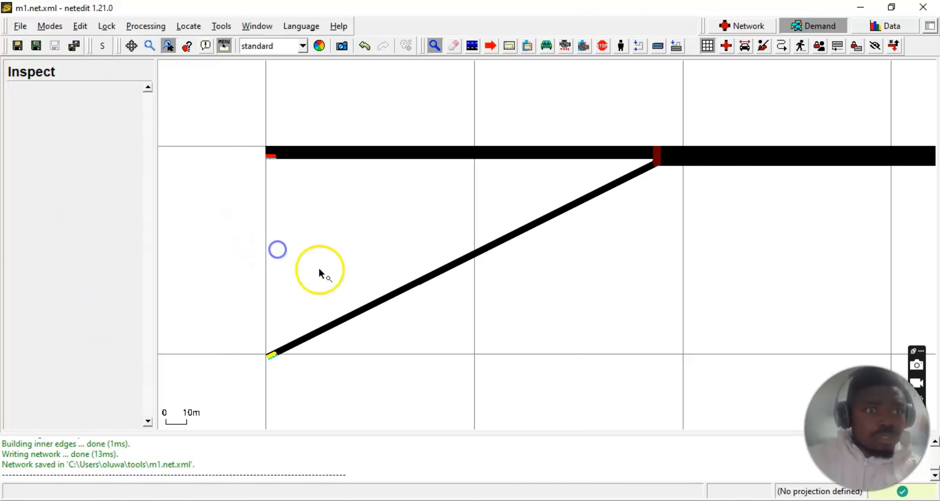
{"action": "left_click", "coordinate": [20, 26]}
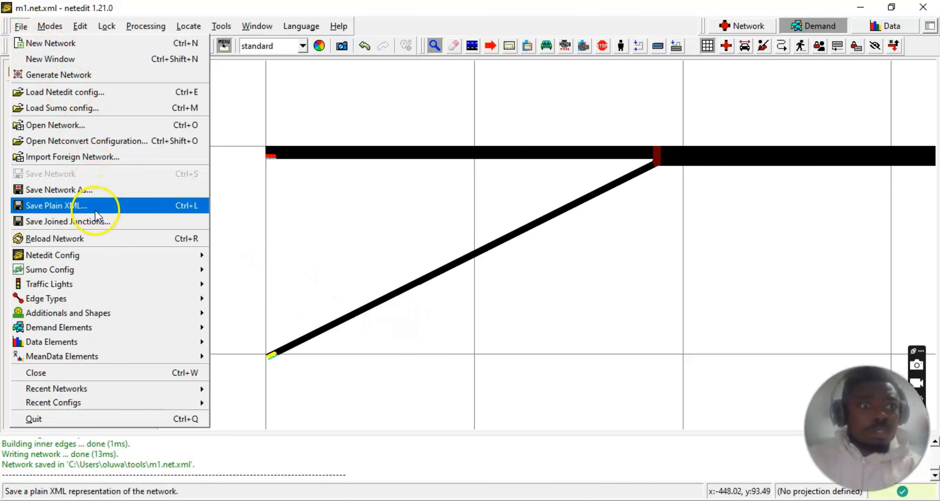
{"action": "left_click", "coordinate": [316, 246]}
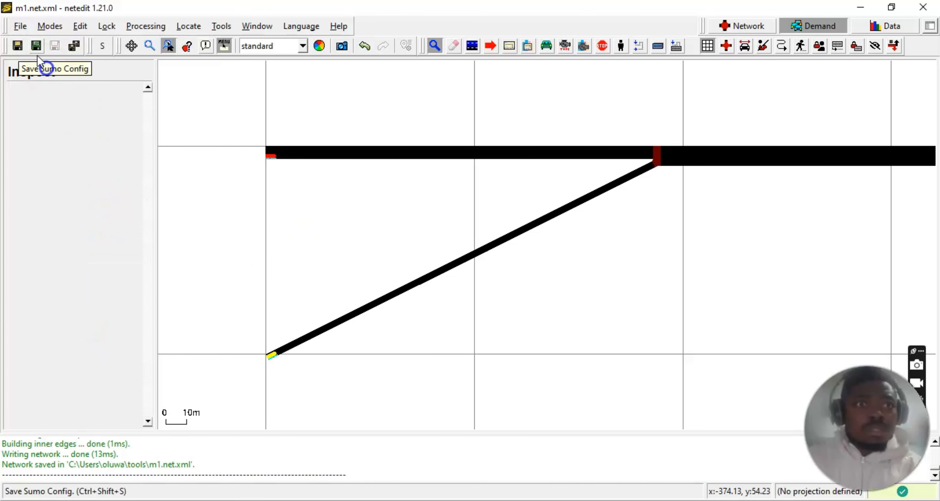
Step: Open the network with its demand in sumo-gui, saving the SUMO configuration as M1 in the tools folder
{"action": "left_click", "coordinate": [51, 26]}
{"action": "mouse_move", "coordinate": [80, 28]}
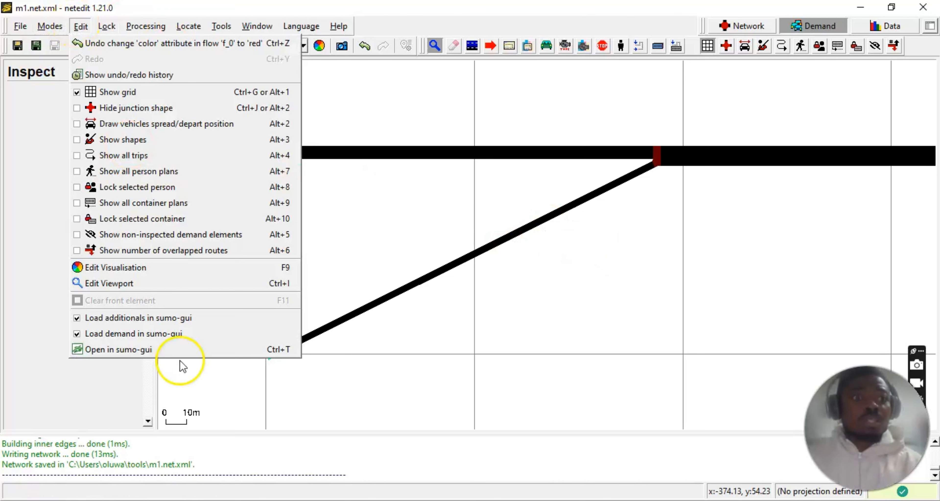
{"action": "left_click", "coordinate": [125, 353]}
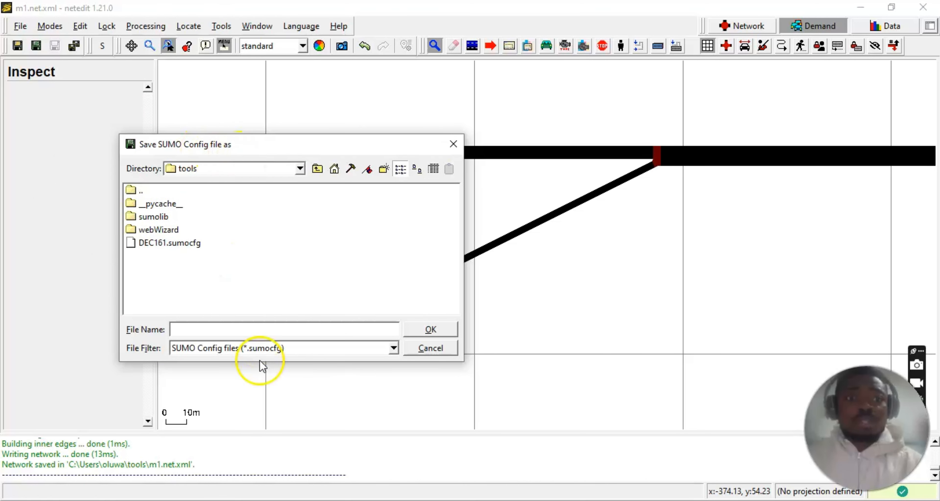
{"action": "left_click", "coordinate": [228, 333]}
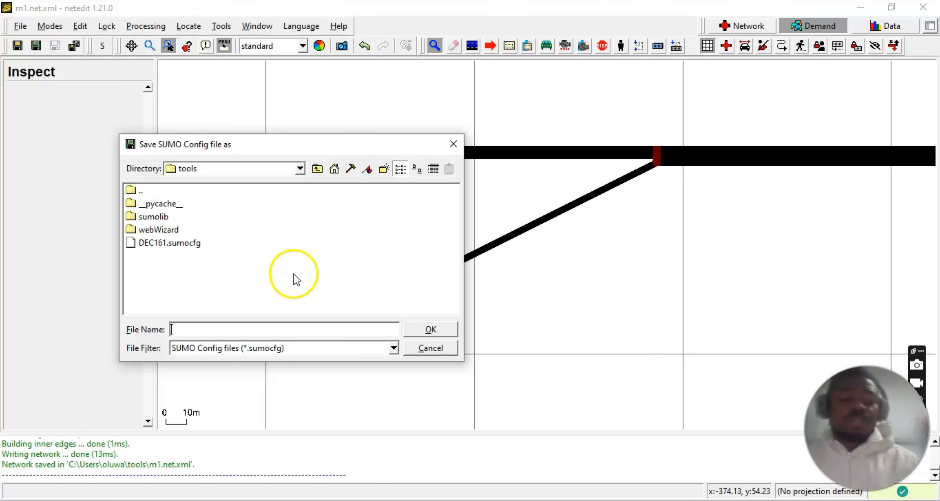
{"action": "left_click", "coordinate": [206, 331]}
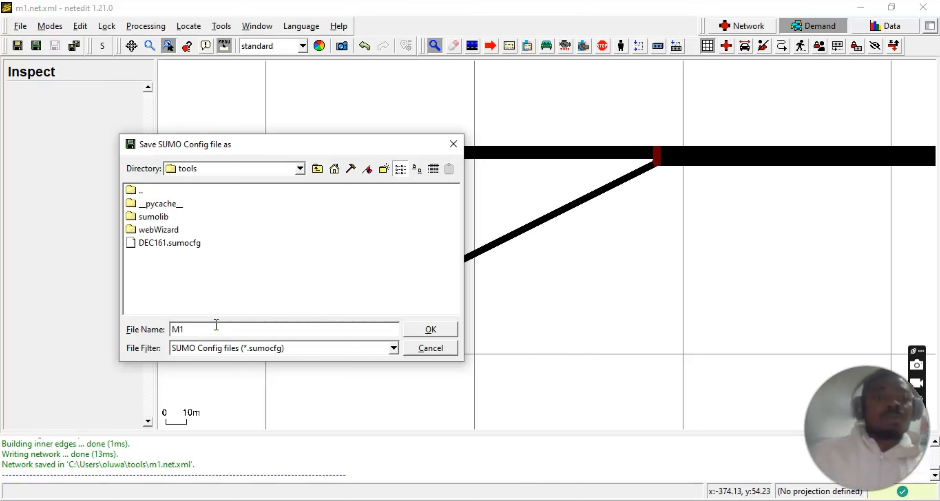
{"action": "left_click", "coordinate": [416, 329]}
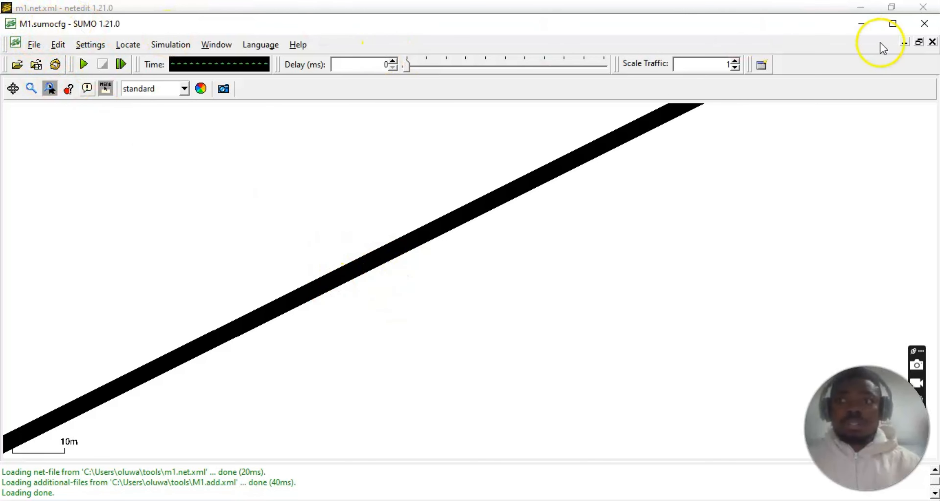
Step: Maximize the sumo-gui simulation window and switch the visualization scheme to real world
{"action": "left_click", "coordinate": [893, 23]}
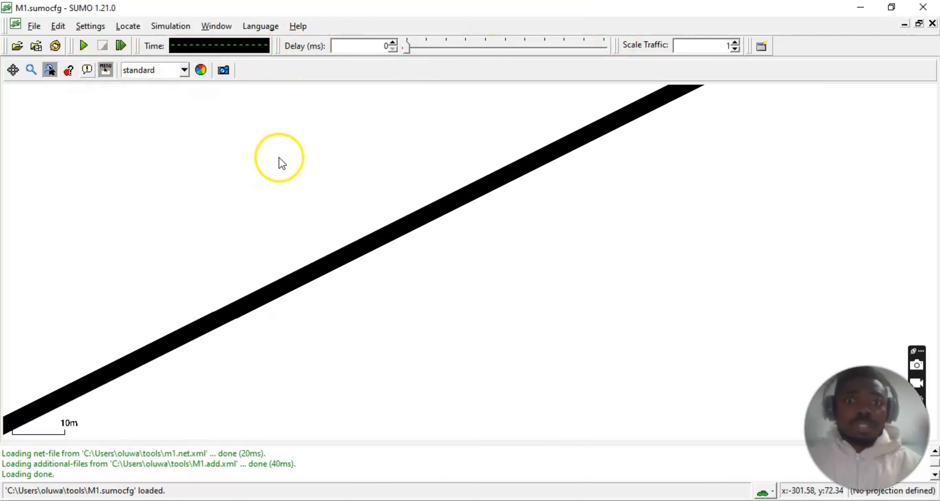
{"action": "scroll", "coordinate": [462, 241], "scroll_direction": "down", "scroll_amount": 5}
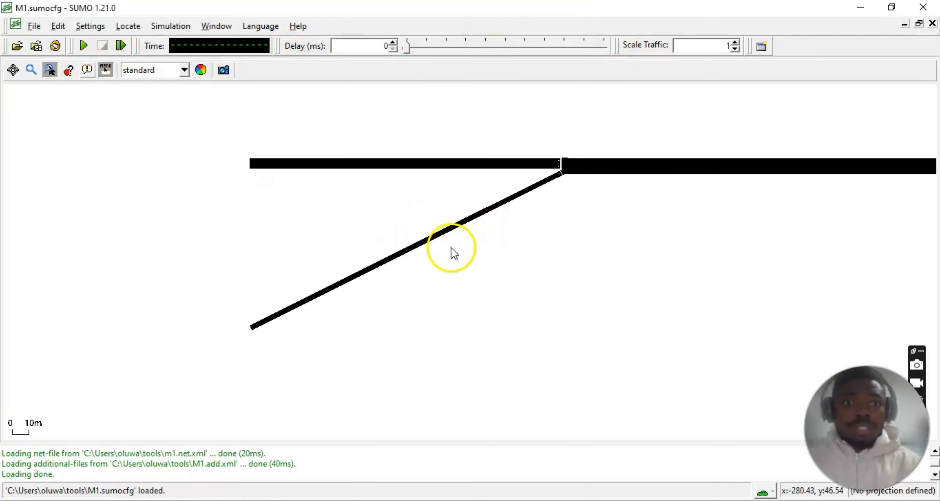
{"action": "scroll", "coordinate": [507, 251], "scroll_direction": "down", "scroll_amount": 6}
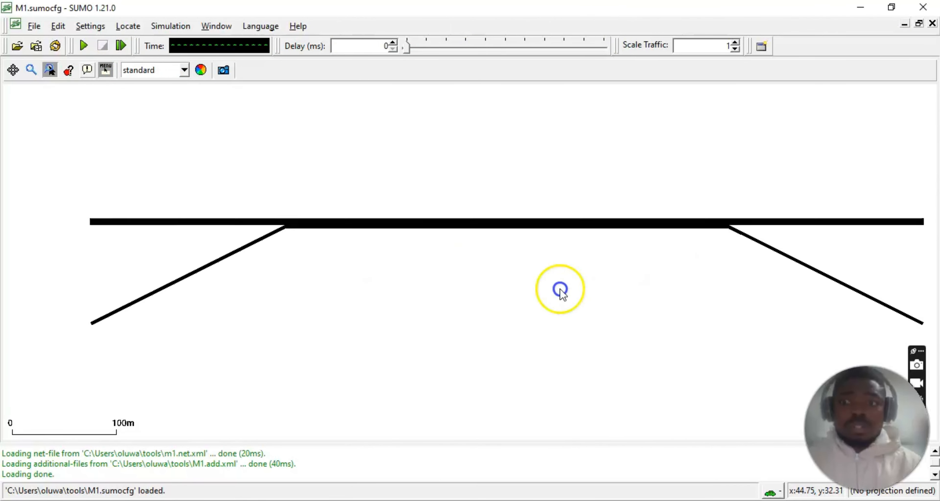
{"action": "scroll", "coordinate": [560, 290], "scroll_direction": "down", "scroll_amount": 2}
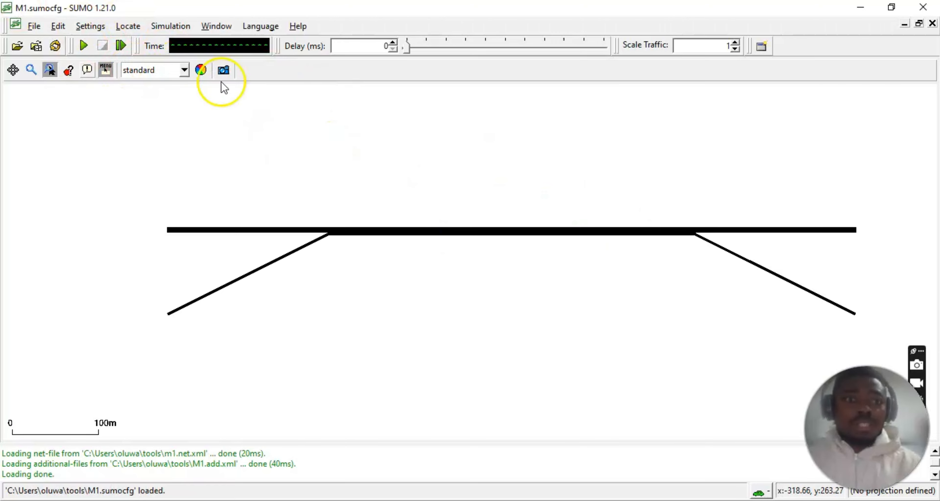
{"action": "left_click", "coordinate": [185, 75]}
{"action": "left_click", "coordinate": [142, 111]}
{"action": "scroll", "coordinate": [419, 239], "scroll_direction": "up", "scroll_amount": 4}
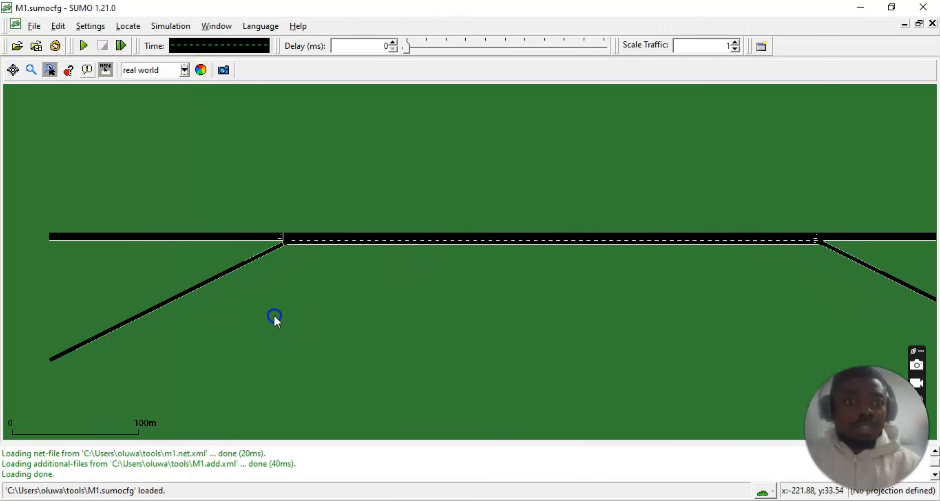
Step: Set the simulation delay to 1000 ms with the whole highway in view
{"action": "left_click_drag", "start_coordinate": [273, 319], "coordinate": [416, 265]}
{"action": "scroll", "coordinate": [248, 234], "scroll_direction": "up", "scroll_amount": 5}
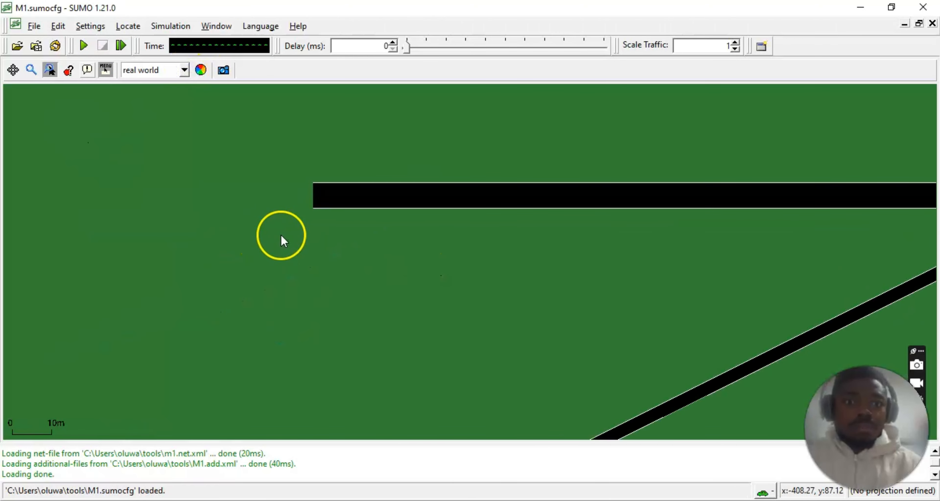
{"action": "scroll", "coordinate": [416, 264], "scroll_direction": "down", "scroll_amount": 7}
{"action": "left_click_drag", "start_coordinate": [710, 342], "coordinate": [475, 346]}
{"action": "scroll", "coordinate": [552, 310], "scroll_direction": "down", "scroll_amount": 4}
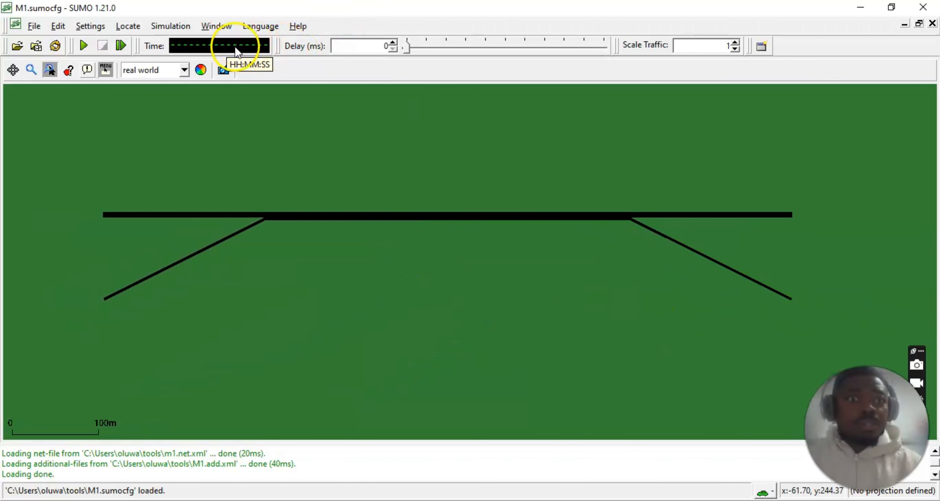
{"action": "left_click", "coordinate": [392, 43]}
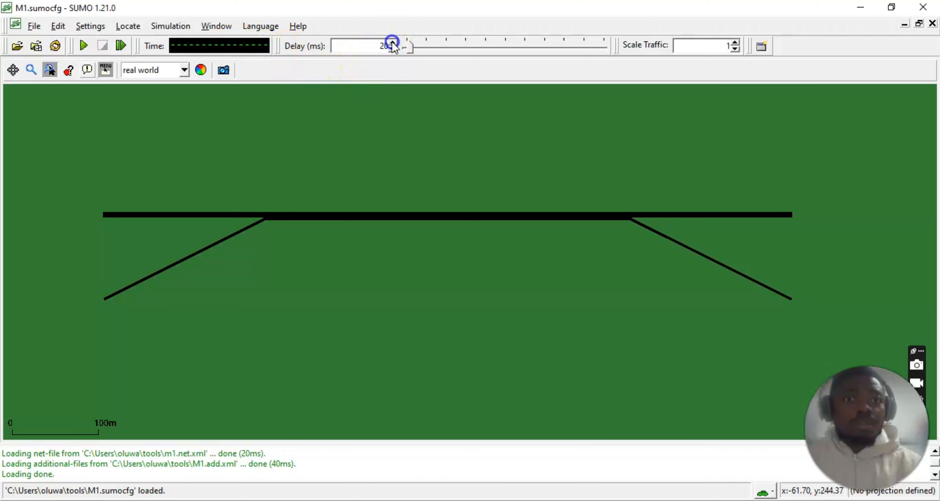
{"action": "left_click_drag", "start_coordinate": [406, 45], "coordinate": [607, 46]}
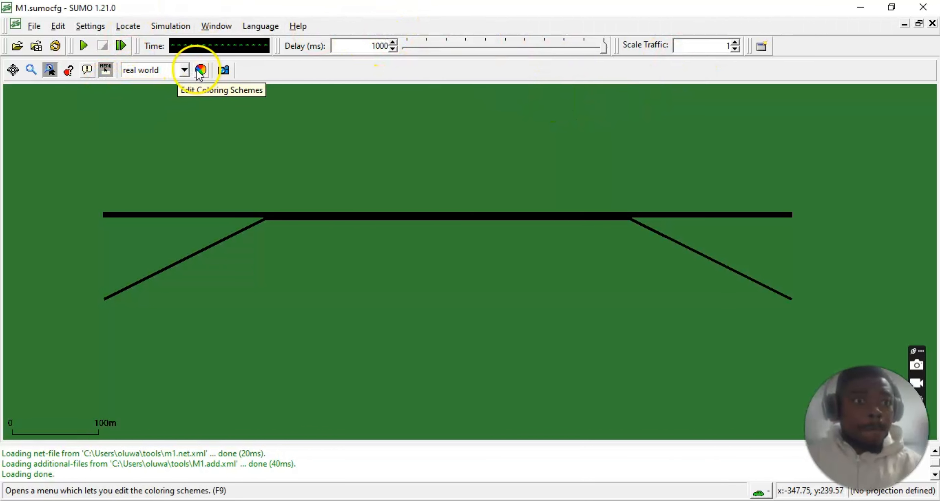
Step: Start the simulation and lower the delay to 643 ms with the main road and on-ramp starts in view
{"action": "left_click", "coordinate": [83, 53]}
{"action": "scroll", "coordinate": [111, 250], "scroll_direction": "up", "scroll_amount": 5}
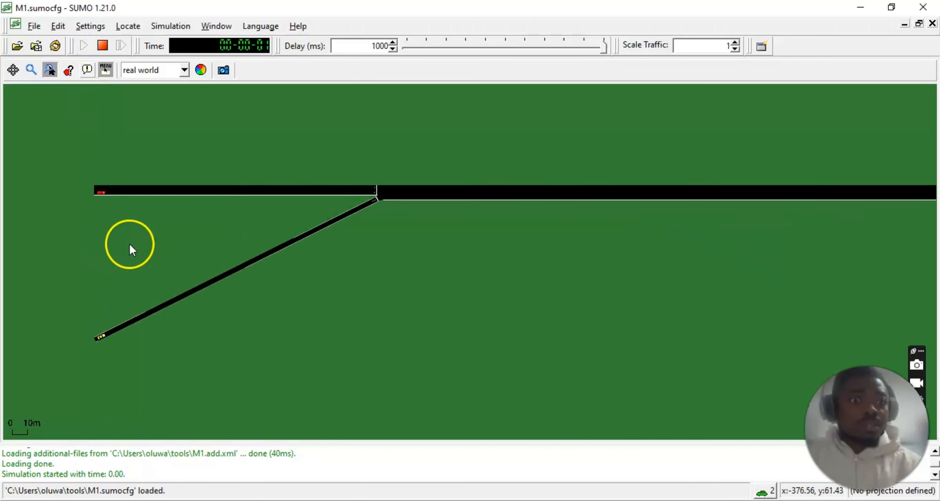
{"action": "scroll", "coordinate": [130, 248], "scroll_direction": "up", "scroll_amount": 3}
{"action": "left_click_drag", "start_coordinate": [121, 250], "coordinate": [148, 235]}
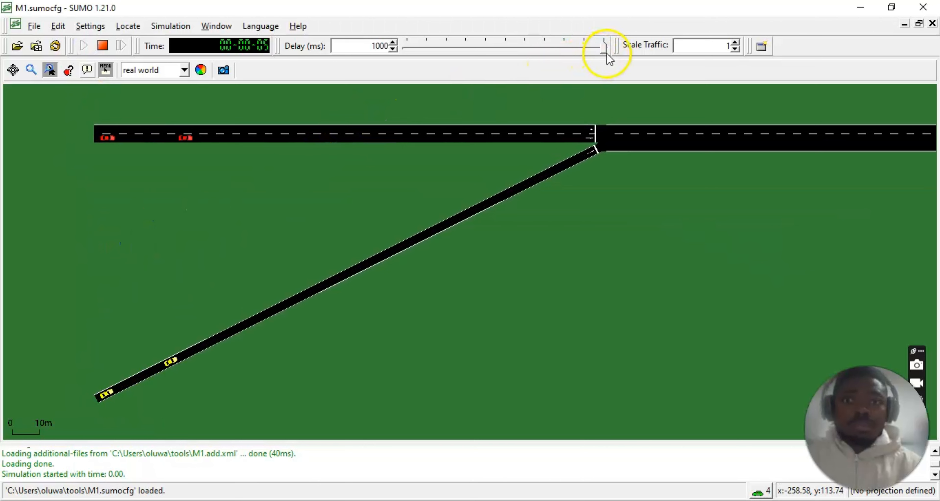
{"action": "left_click_drag", "start_coordinate": [606, 52], "coordinate": [536, 52]}
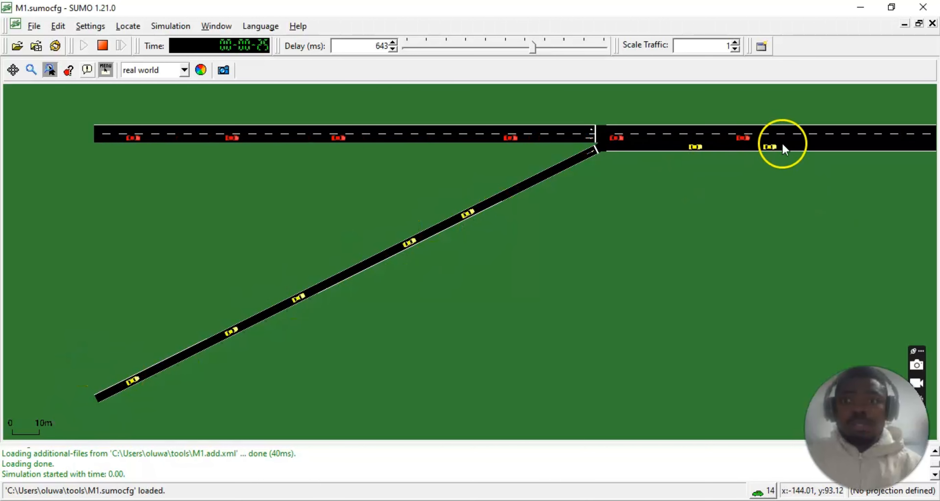
Step: Follow the red and yellow vehicles from the on-ramp merge along the middle section to the off-ramp split
{"action": "scroll", "coordinate": [808, 199], "scroll_direction": "down", "scroll_amount": 5}
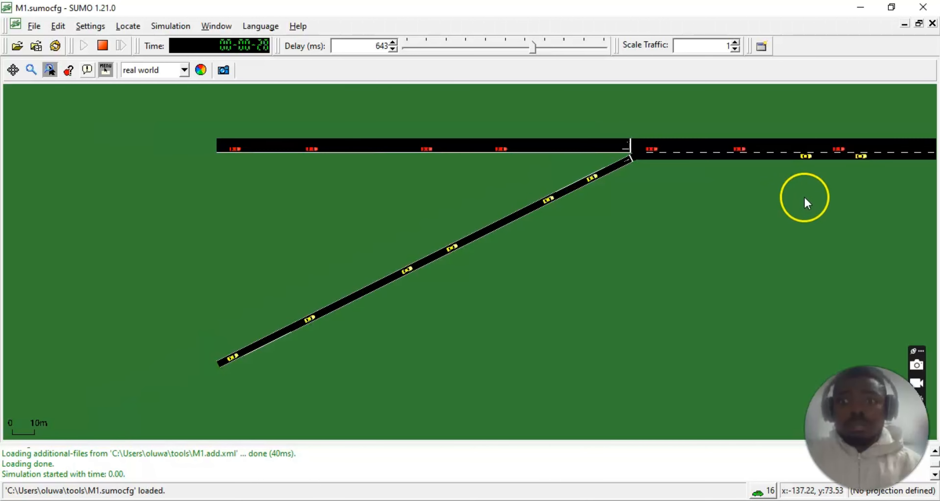
{"action": "left_click_drag", "start_coordinate": [848, 212], "coordinate": [345, 242]}
{"action": "scroll", "coordinate": [558, 279], "scroll_direction": "up", "scroll_amount": 5}
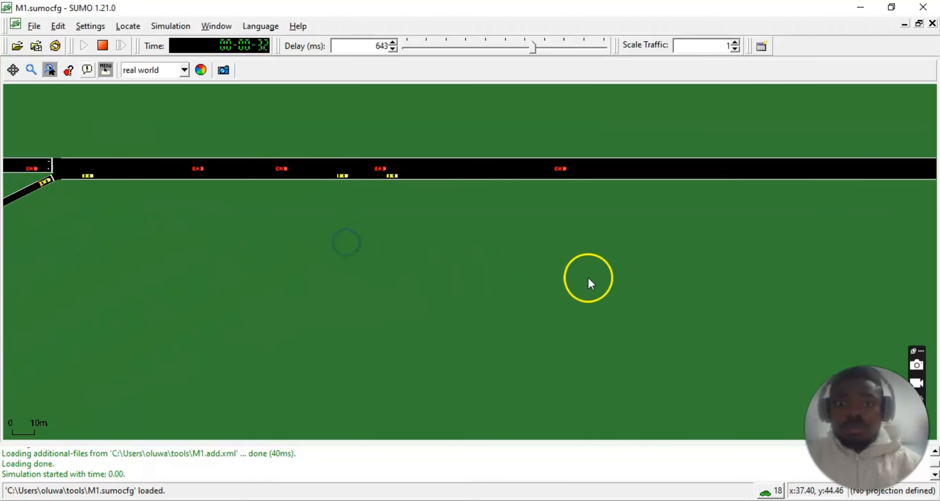
{"action": "left_click_drag", "start_coordinate": [783, 267], "coordinate": [594, 298]}
{"action": "scroll", "coordinate": [623, 279], "scroll_direction": "up", "scroll_amount": 4}
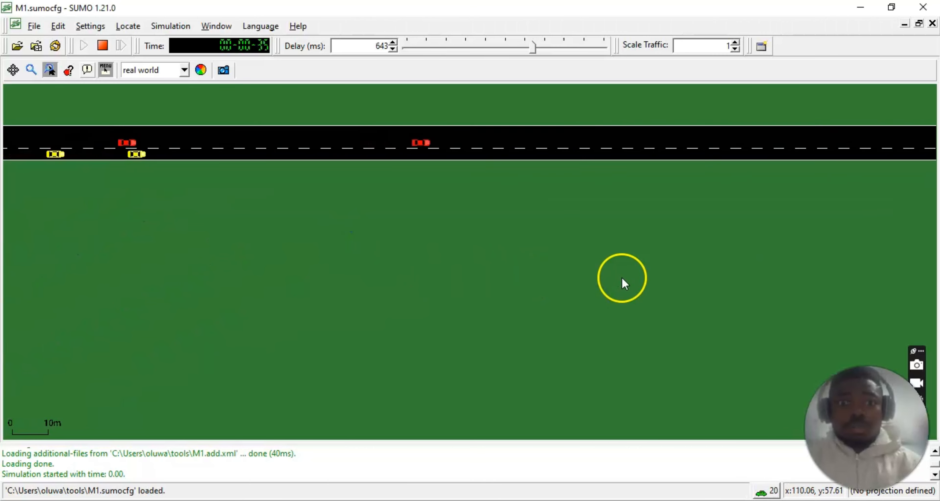
{"action": "scroll", "coordinate": [653, 279], "scroll_direction": "down", "scroll_amount": 2}
{"action": "left_click_drag", "start_coordinate": [654, 275], "coordinate": [503, 306]}
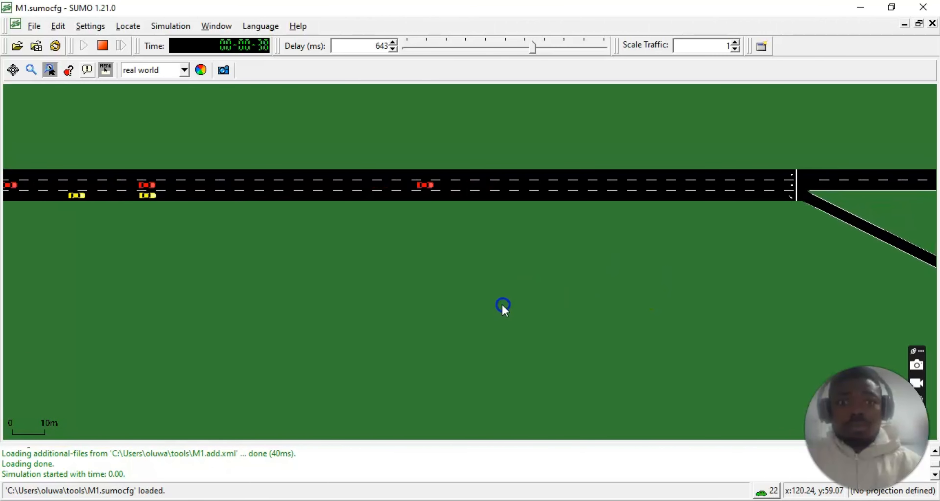
{"action": "scroll", "coordinate": [701, 245], "scroll_direction": "up", "scroll_amount": 2}
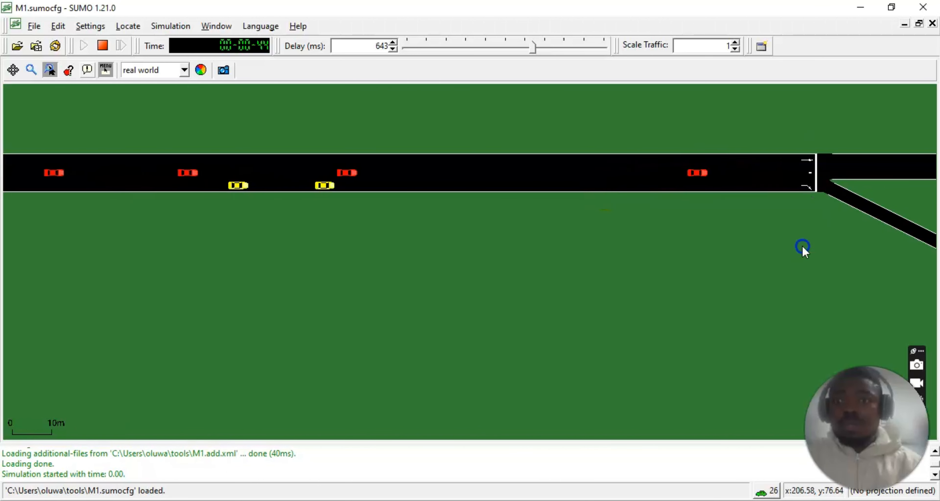
{"action": "left_click_drag", "start_coordinate": [802, 248], "coordinate": [556, 251]}
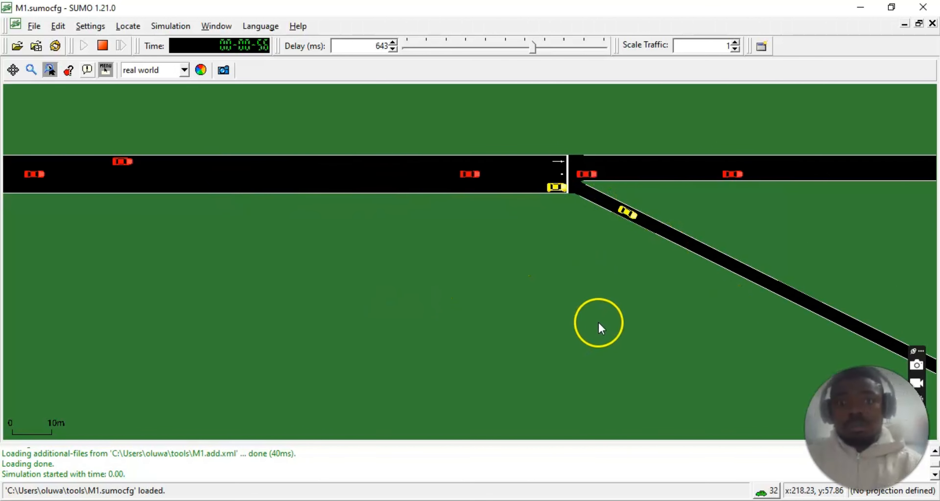
Step: Examine the running traffic between the merge and the off-ramp, watching which lanes the red and yellow vehicles use
{"action": "scroll", "coordinate": [591, 339], "scroll_direction": "down", "scroll_amount": 2}
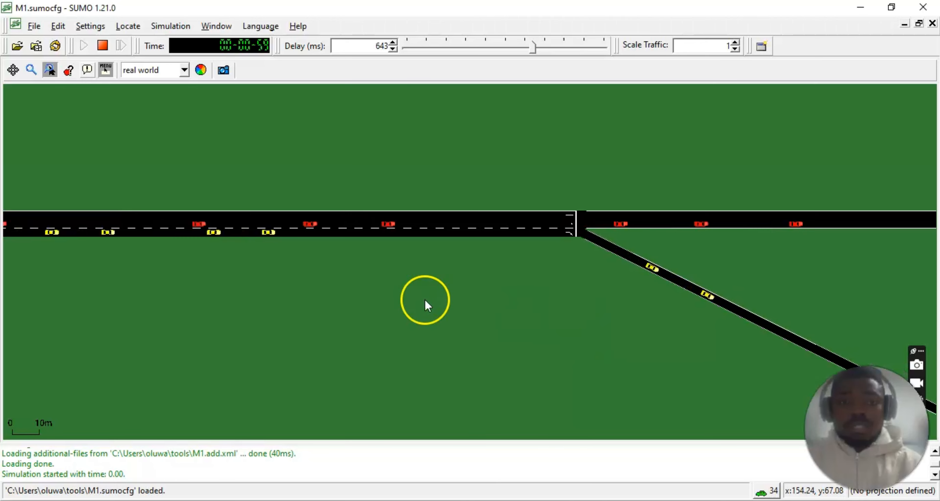
{"action": "left_click_drag", "start_coordinate": [424, 301], "coordinate": [583, 269]}
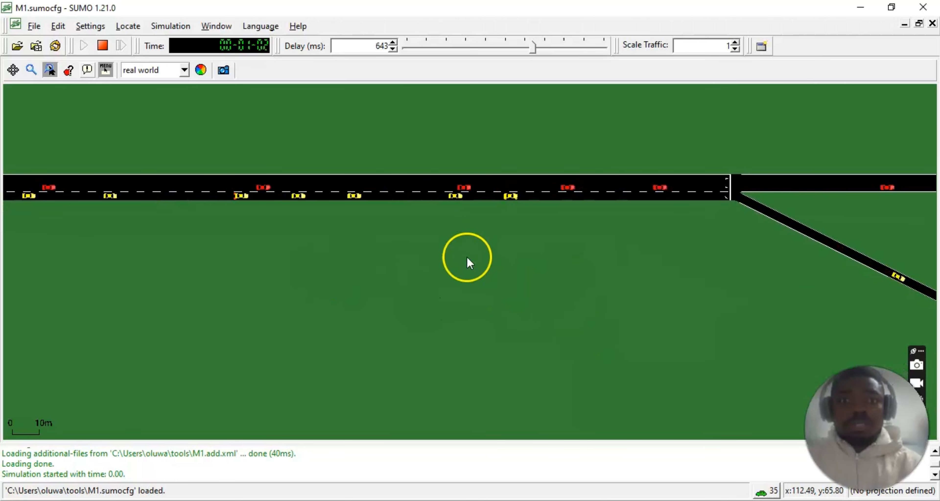
{"action": "scroll", "coordinate": [392, 259], "scroll_direction": "down", "scroll_amount": 3}
{"action": "left_click_drag", "start_coordinate": [282, 297], "coordinate": [510, 286]}
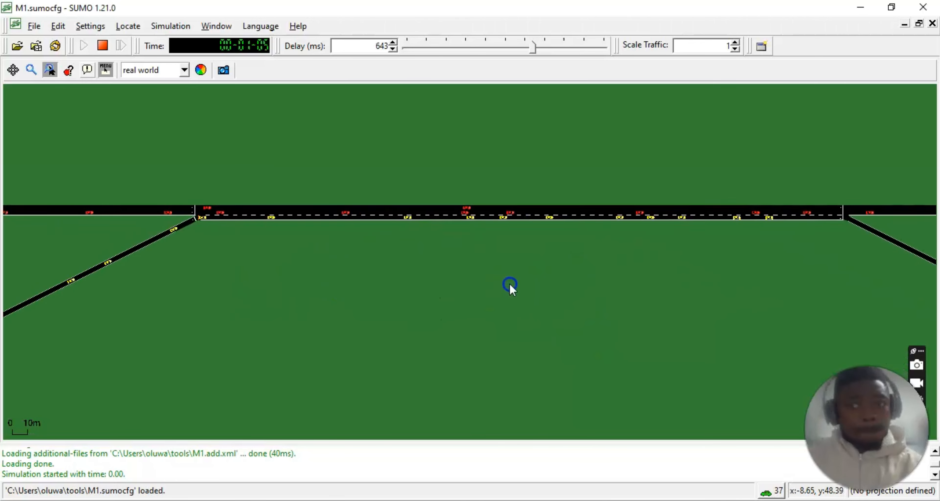
{"action": "scroll", "coordinate": [358, 299], "scroll_direction": "up", "scroll_amount": 3}
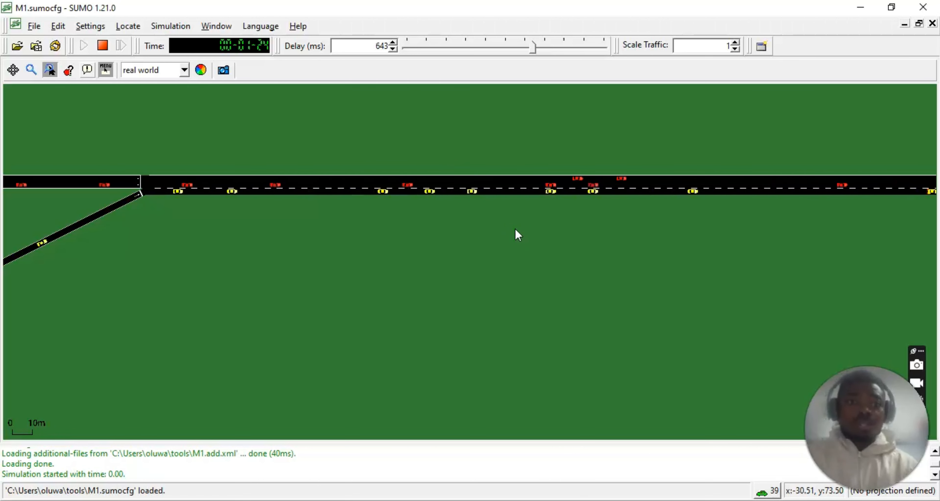
{"action": "left_click", "coordinate": [467, 182]}
{"action": "scroll", "coordinate": [469, 241], "scroll_direction": "up", "scroll_amount": 2}
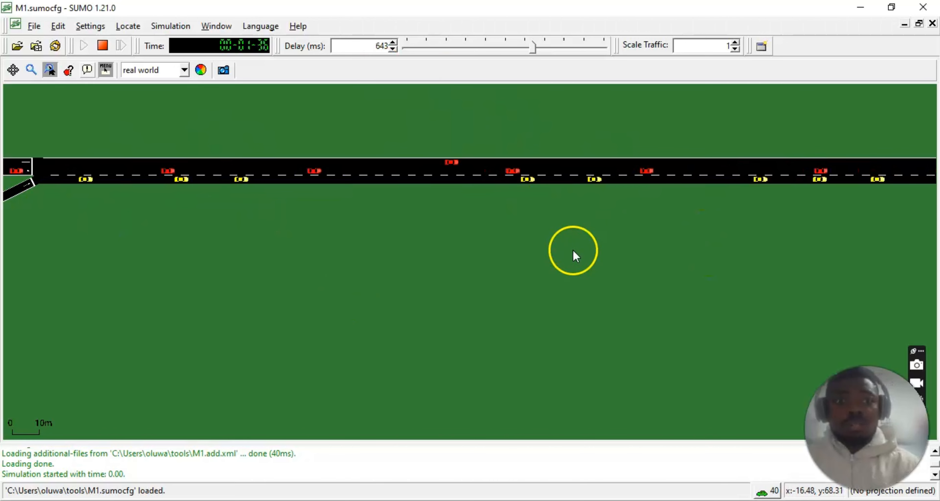
{"action": "scroll", "coordinate": [139, 265], "scroll_direction": "down", "scroll_amount": 1}
{"action": "left_click_drag", "start_coordinate": [137, 262], "coordinate": [644, 288]}
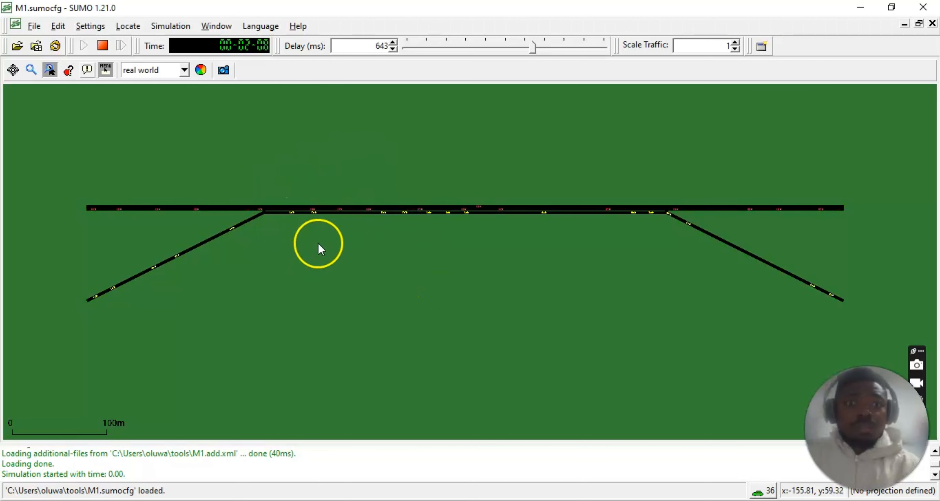
{"action": "scroll", "coordinate": [365, 255], "scroll_direction": "up", "scroll_amount": 2}
{"action": "scroll", "coordinate": [539, 297], "scroll_direction": "up", "scroll_amount": 2}
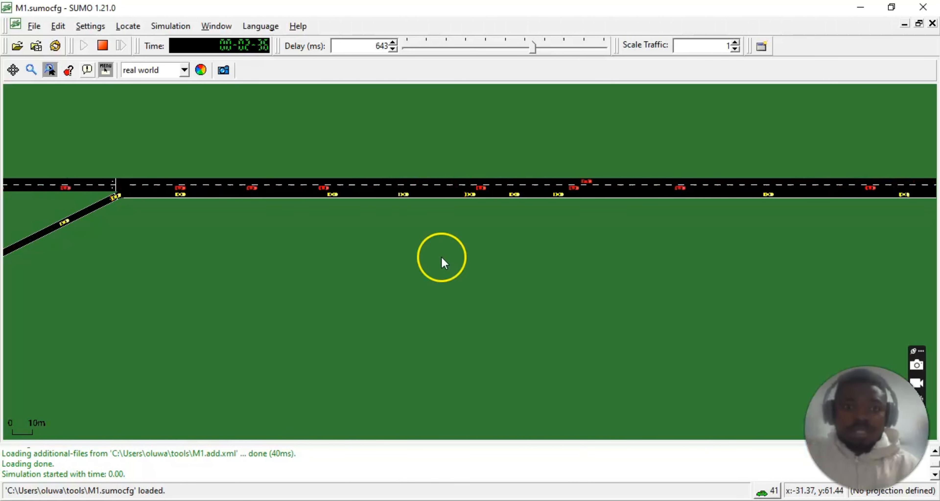
Step: Try to open the options of a moving yellow vehicle on the middle section of the highway
{"action": "scroll", "coordinate": [656, 323], "scroll_direction": "up", "scroll_amount": 3}
{"action": "left_click_drag", "start_coordinate": [540, 220], "coordinate": [554, 281]}
{"action": "right_click", "coordinate": [610, 194]}
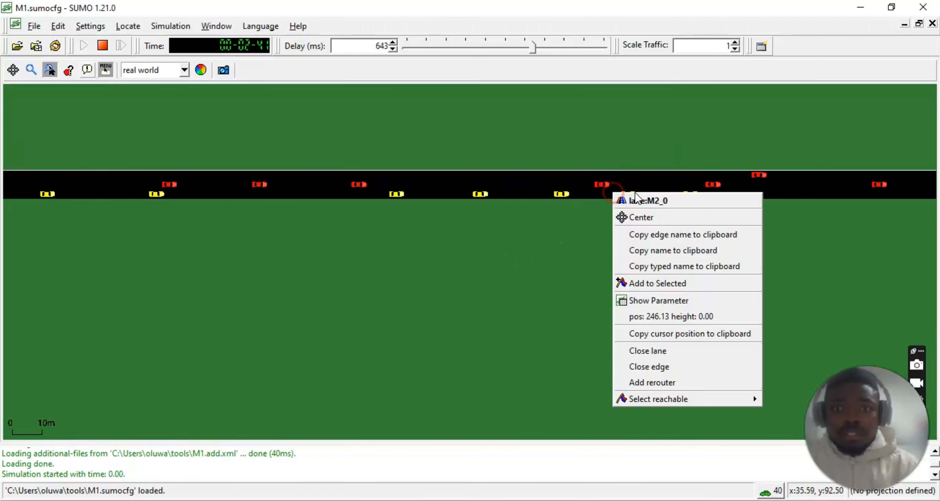
{"action": "left_click", "coordinate": [592, 230]}
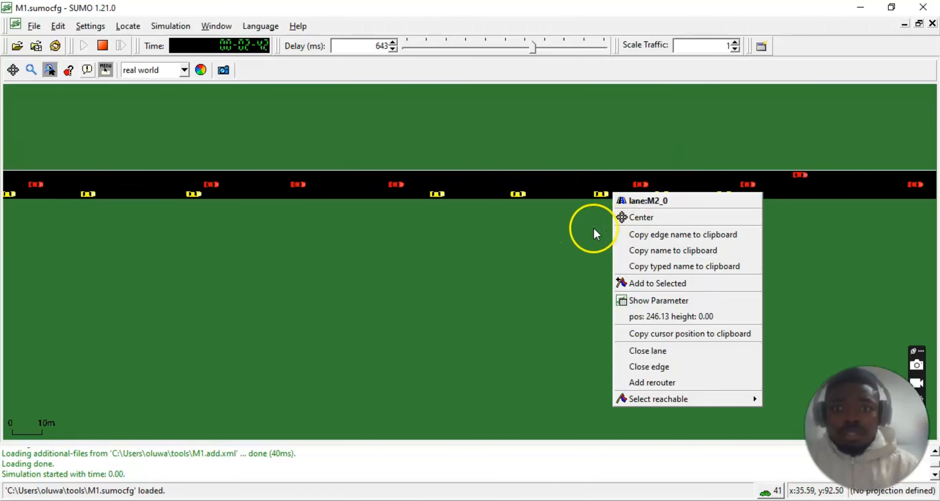
{"action": "right_click", "coordinate": [606, 194]}
{"action": "left_click", "coordinate": [581, 237]}
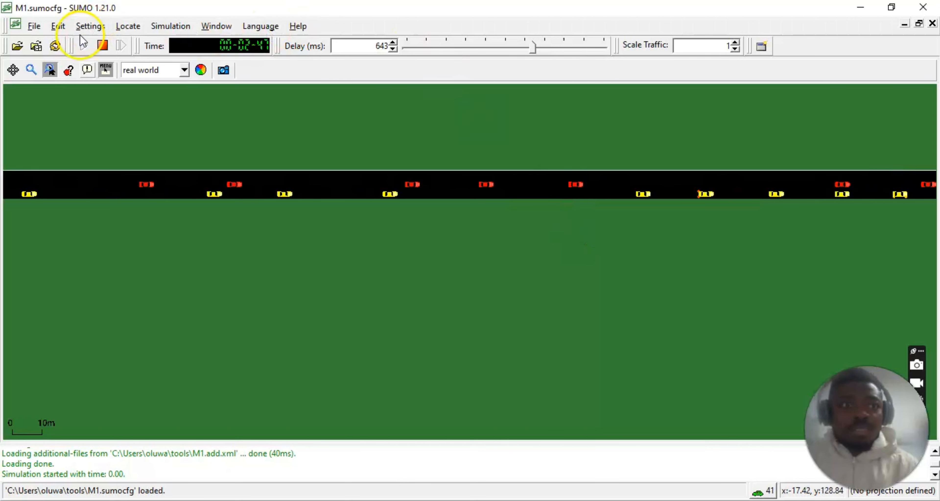
Step: Pause the simulation and bring up the available options for yellow vehicle f_1.40 on the highway's middle section
{"action": "left_click", "coordinate": [109, 50]}
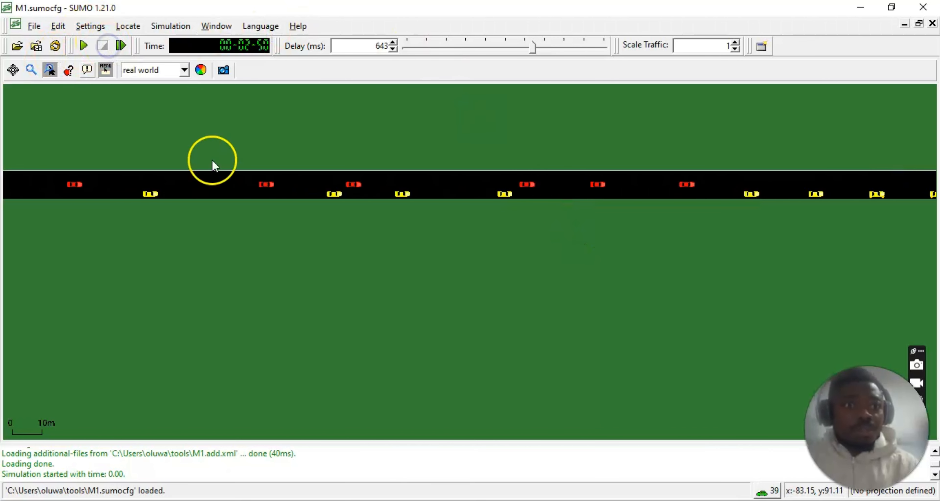
{"action": "right_click", "coordinate": [157, 195]}
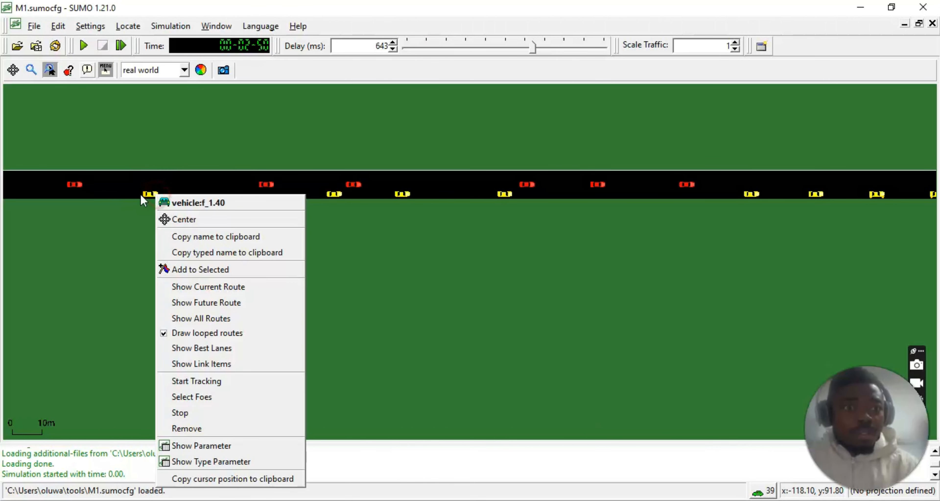
{"action": "left_click", "coordinate": [154, 192]}
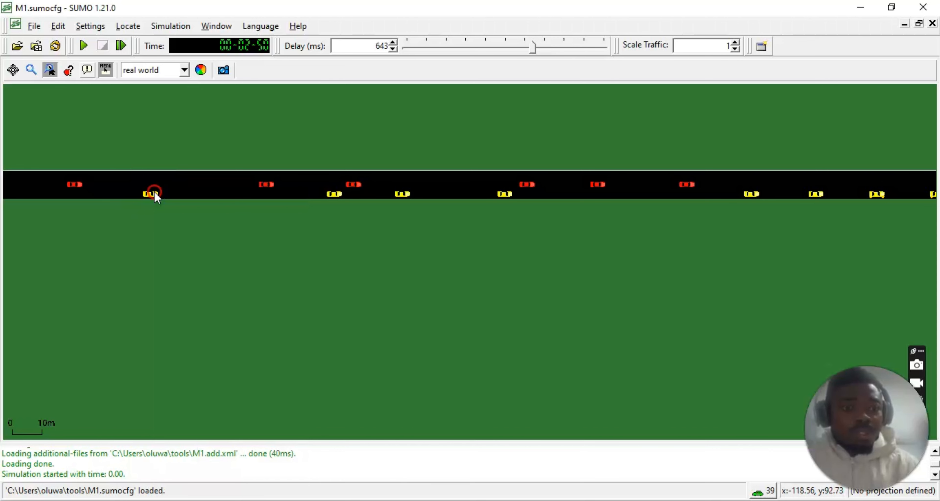
{"action": "right_click", "coordinate": [155, 192]}
{"action": "left_click", "coordinate": [207, 202]}
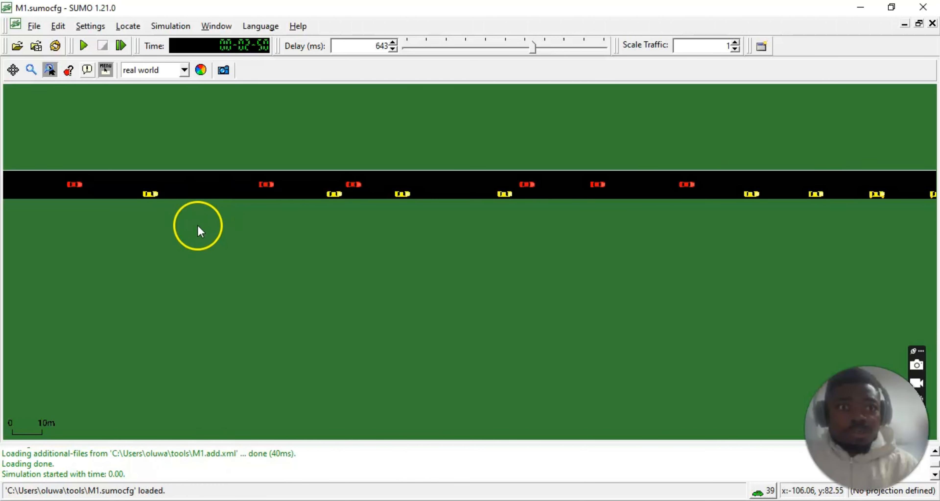
{"action": "left_click_drag", "start_coordinate": [147, 214], "coordinate": [255, 223]}
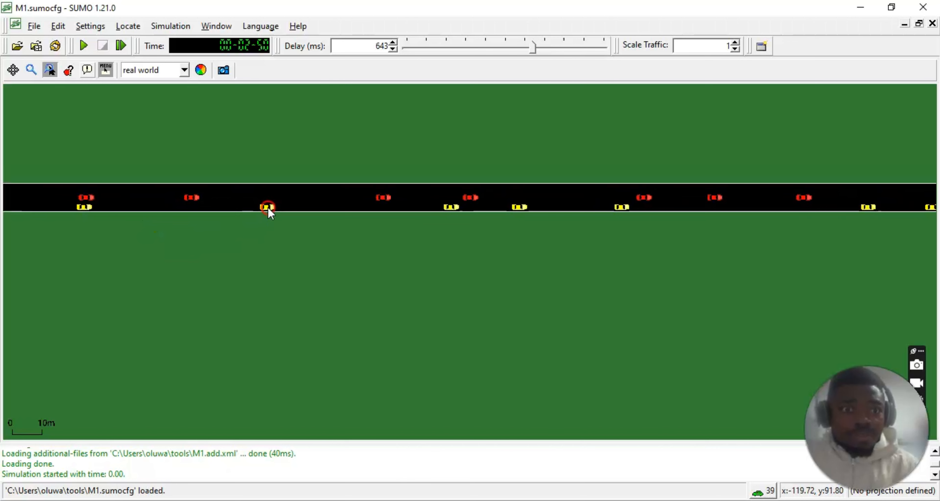
{"action": "right_click", "coordinate": [268, 208]}
{"action": "left_click", "coordinate": [251, 215]}
{"action": "right_click", "coordinate": [269, 199]}
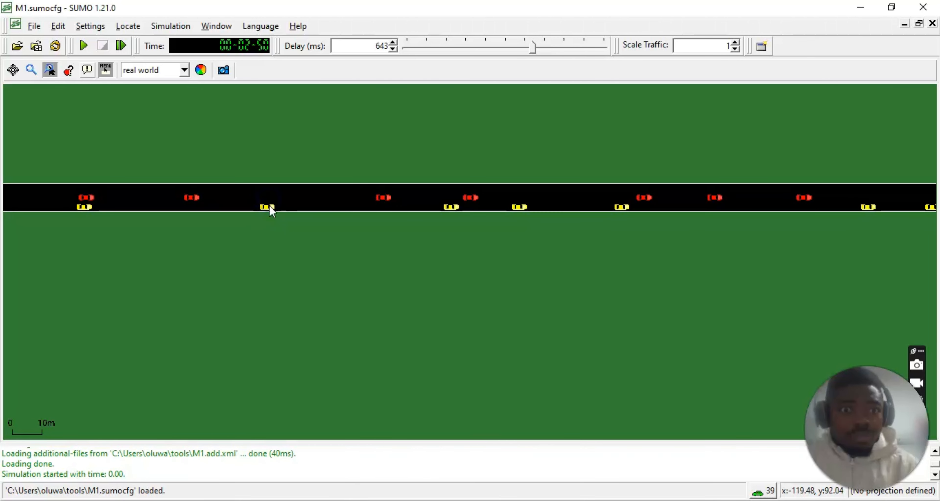
{"action": "left_click", "coordinate": [269, 207]}
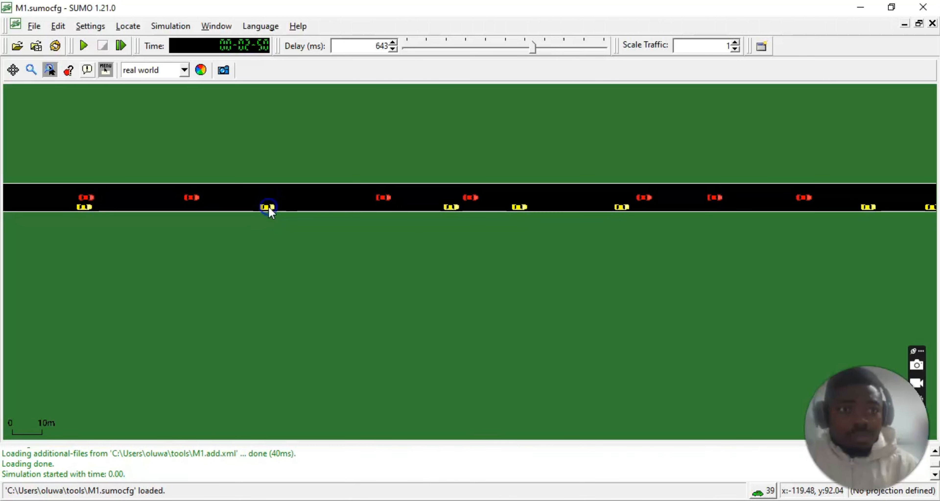
{"action": "right_click", "coordinate": [269, 208]}
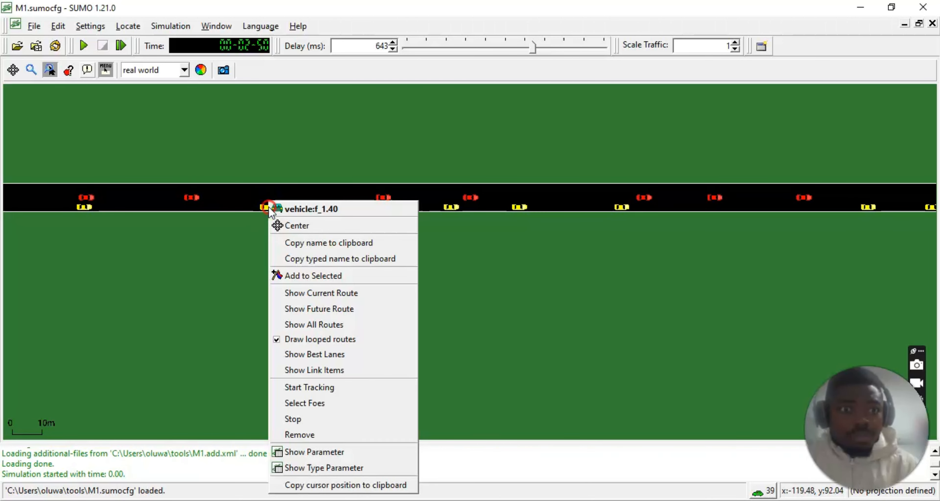
{"action": "left_click", "coordinate": [226, 252]}
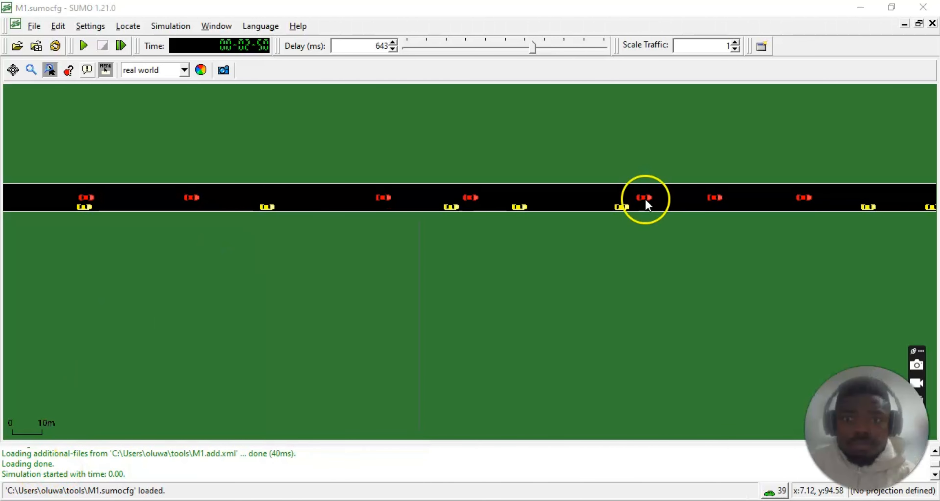
Step: Inspect the parameters of red vehicle f_0.38 on the middle section, including its emission values, and close the parameter table
{"action": "right_click", "coordinate": [645, 201]}
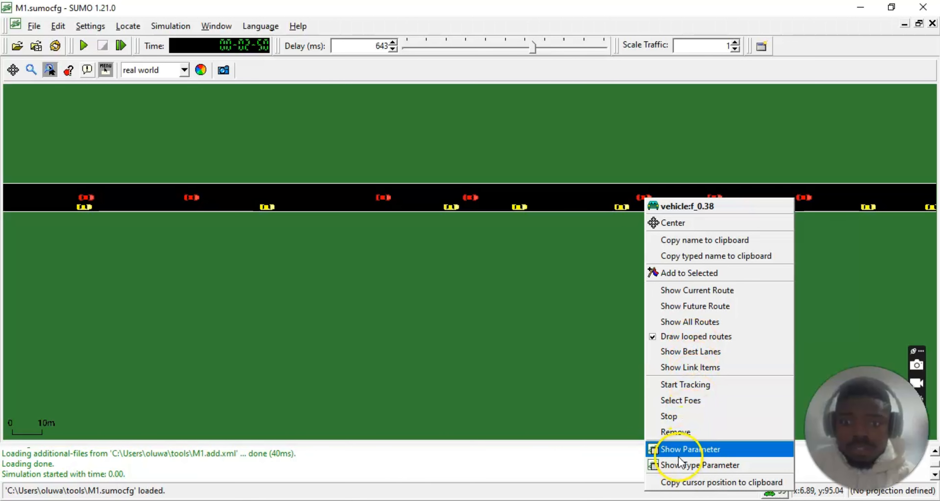
{"action": "left_click", "coordinate": [694, 447]}
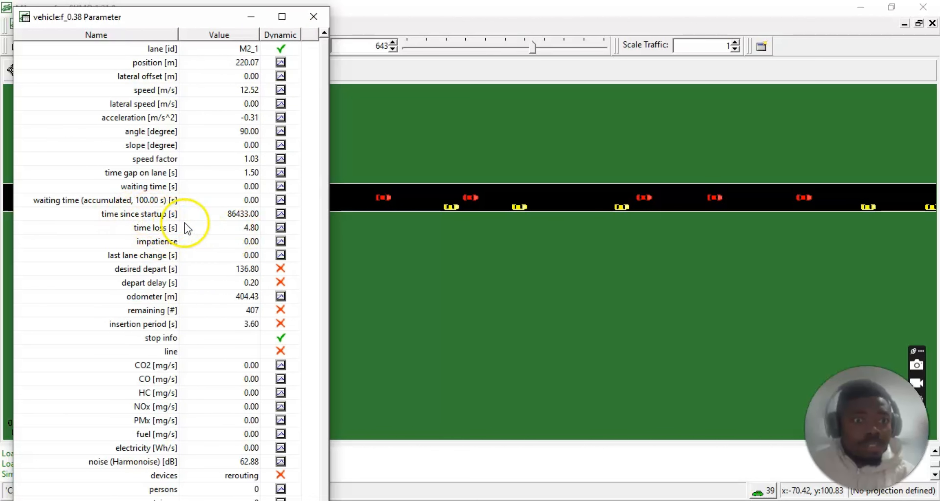
{"action": "scroll", "coordinate": [178, 223], "scroll_direction": "down", "scroll_amount": 2}
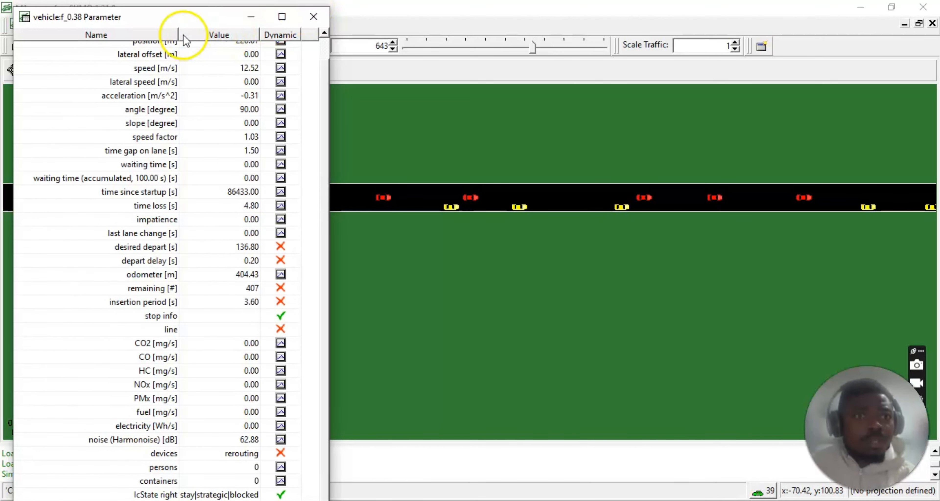
{"action": "left_click", "coordinate": [313, 21]}
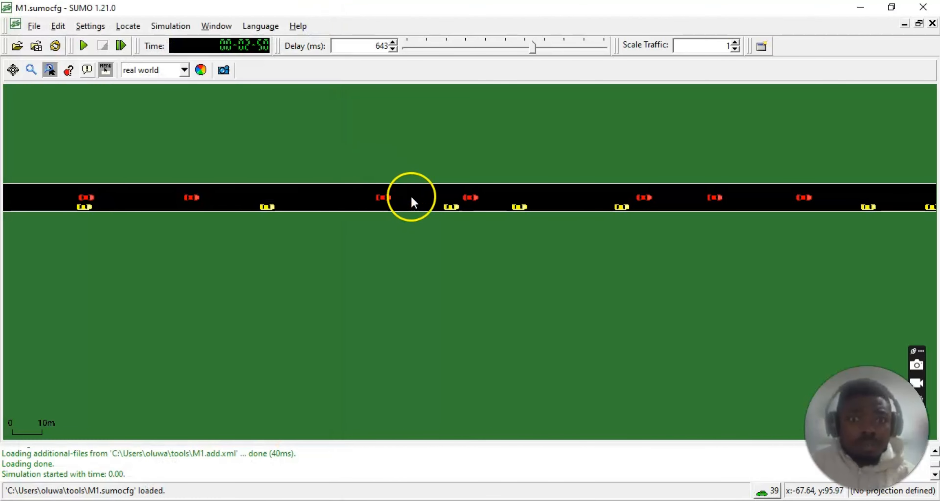
Step: Inspect the parameters of yellow vehicle f_1.39 on the middle section and close the parameter table
{"action": "right_click", "coordinate": [450, 214]}
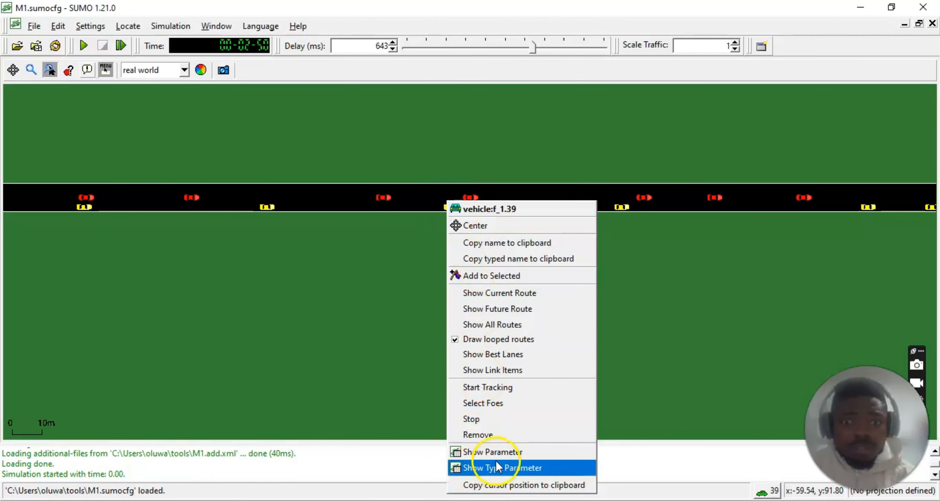
{"action": "left_click", "coordinate": [502, 454]}
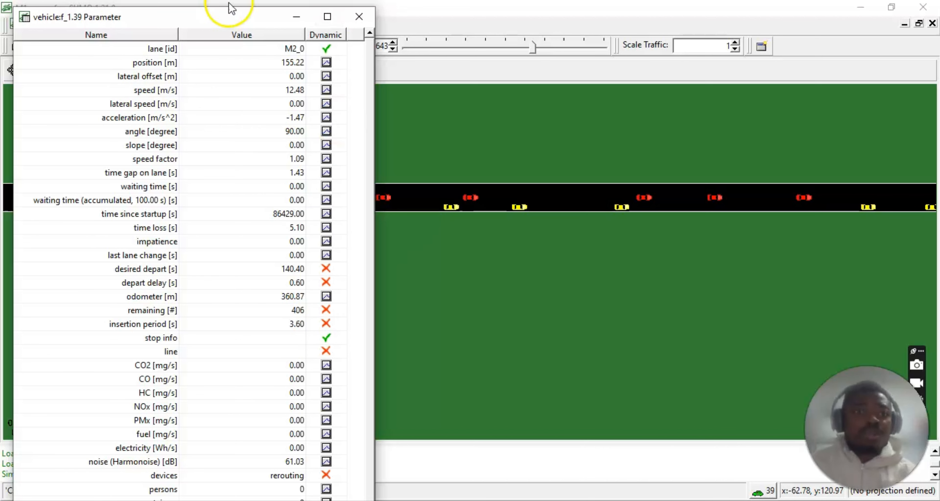
{"action": "left_click", "coordinate": [371, 20]}
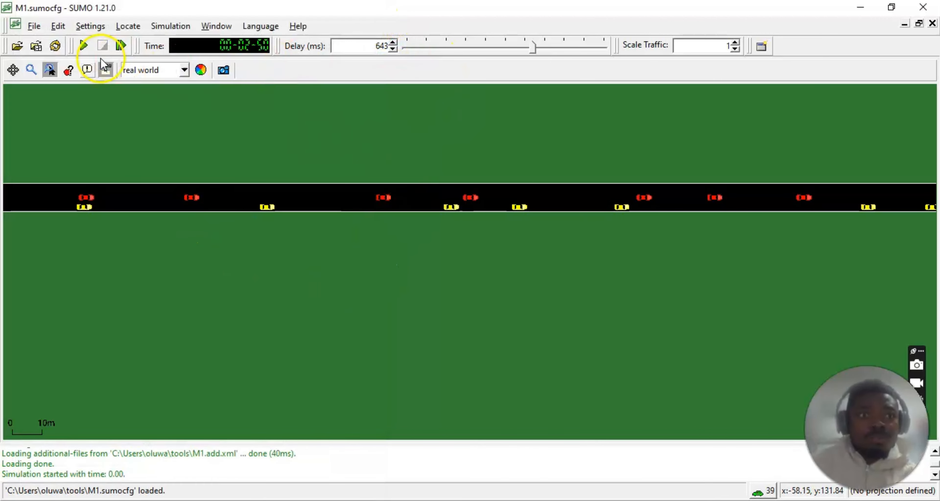
Step: Resume the simulation and watch the traffic with the whole highway, on-ramp and off-ramp in view
{"action": "left_click", "coordinate": [85, 45]}
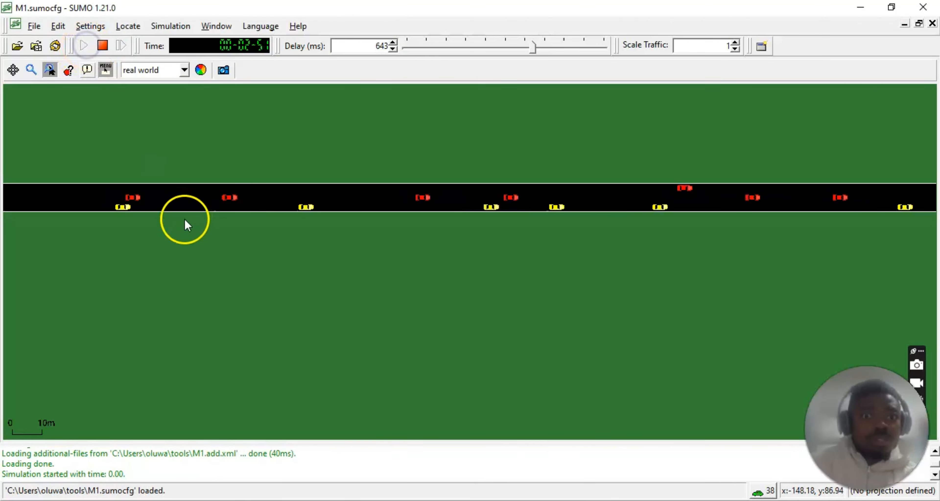
{"action": "scroll", "coordinate": [197, 246], "scroll_direction": "down", "scroll_amount": 2}
{"action": "scroll", "coordinate": [226, 241], "scroll_direction": "down", "scroll_amount": 3}
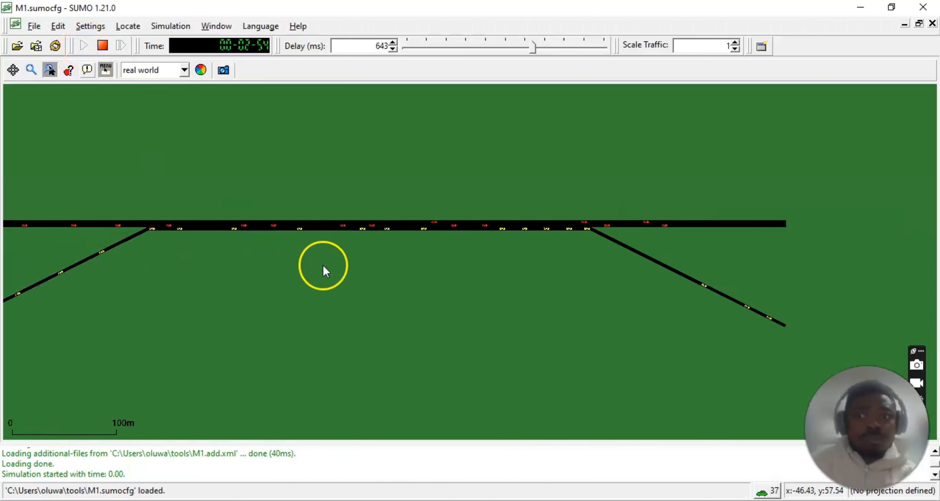
{"action": "left_click_drag", "start_coordinate": [165, 304], "coordinate": [250, 292]}
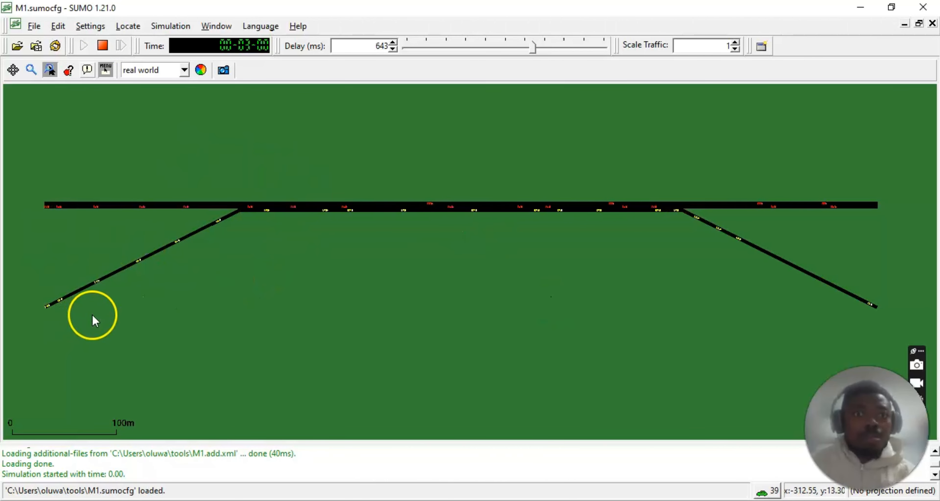
Step: Pause the simulation and examine which lanes the vehicles use on the main road's entry section and the on-ramp
{"action": "left_click", "coordinate": [104, 46]}
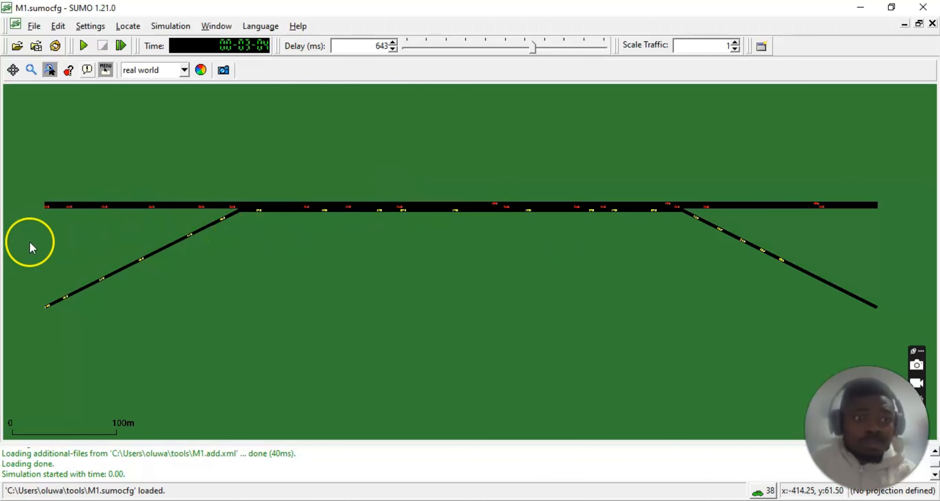
{"action": "left_click_drag", "start_coordinate": [30, 243], "coordinate": [91, 228]}
{"action": "scroll", "coordinate": [135, 232], "scroll_direction": "up", "scroll_amount": 5}
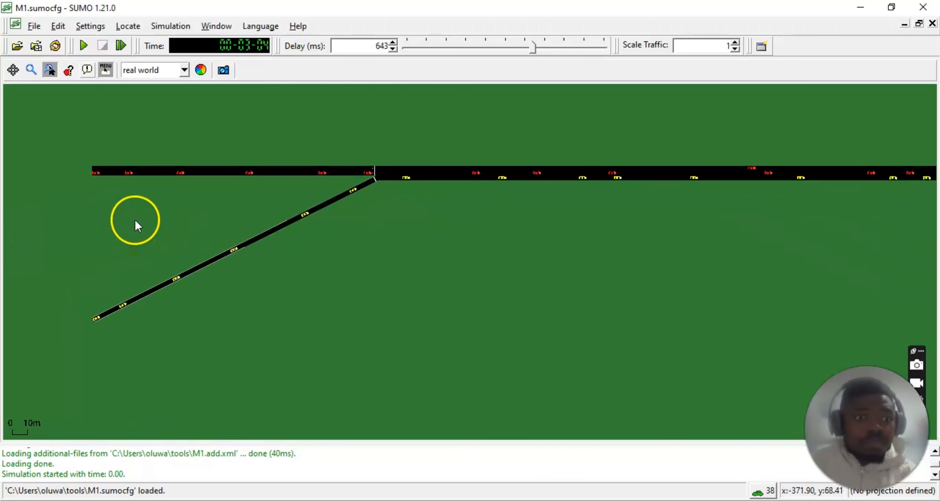
{"action": "scroll", "coordinate": [127, 248], "scroll_direction": "up", "scroll_amount": 2}
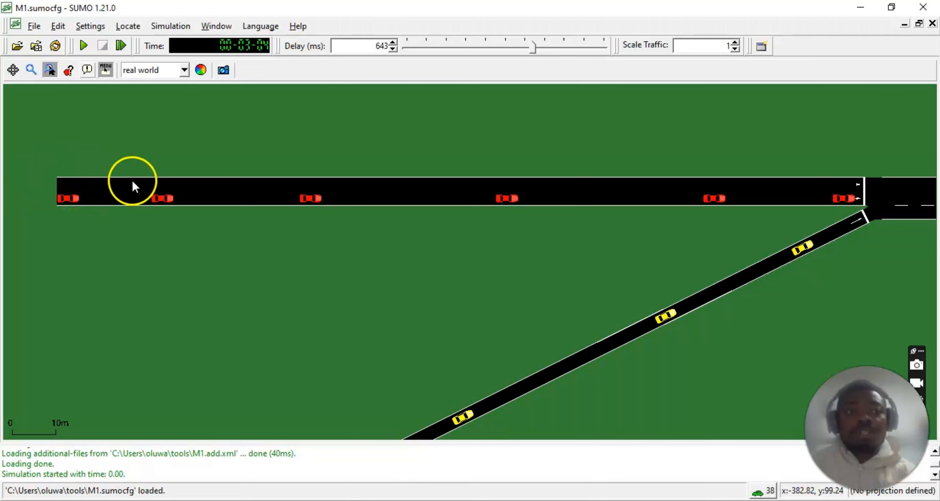
{"action": "scroll", "coordinate": [137, 195], "scroll_direction": "down", "scroll_amount": 4}
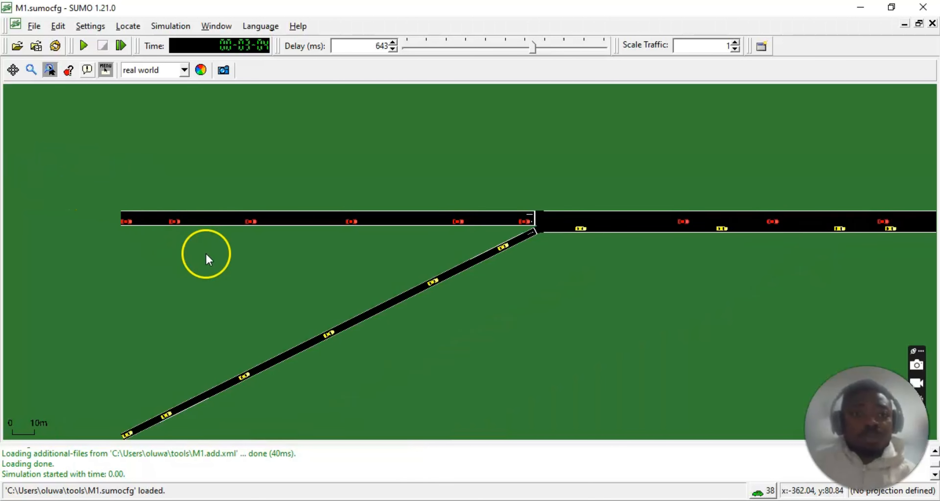
{"action": "scroll", "coordinate": [304, 336], "scroll_direction": "down", "scroll_amount": 1}
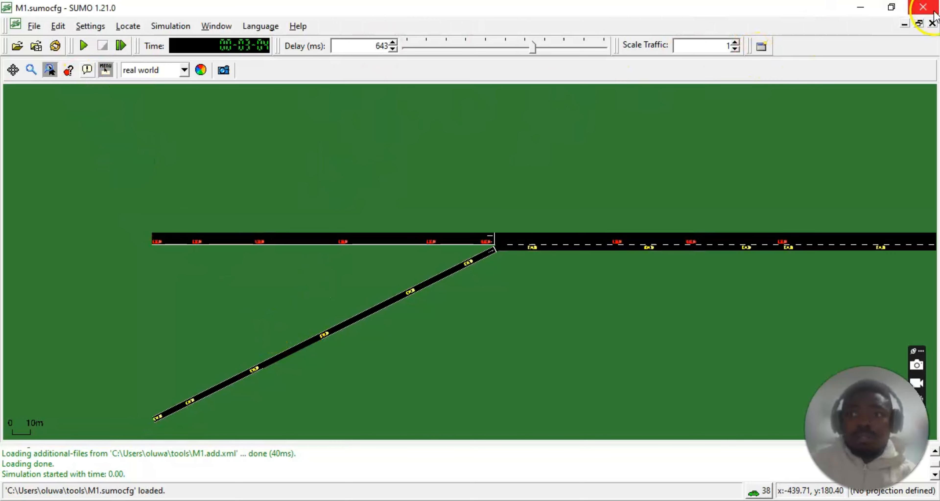
Step: Close the simulation, return to netedit and create another red flow of 1000 vehicles per hour on the main road's entry edge
{"action": "left_click", "coordinate": [925, 7]}
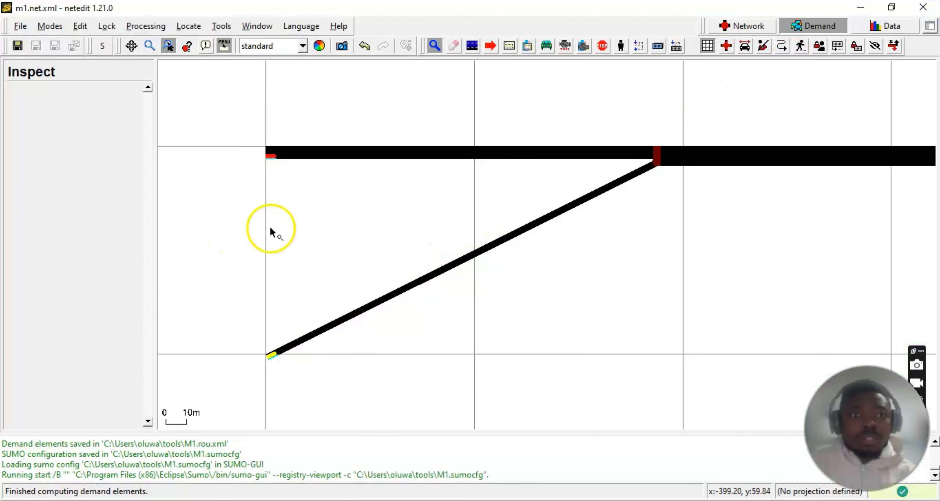
{"action": "scroll", "coordinate": [273, 230], "scroll_direction": "up", "scroll_amount": 2}
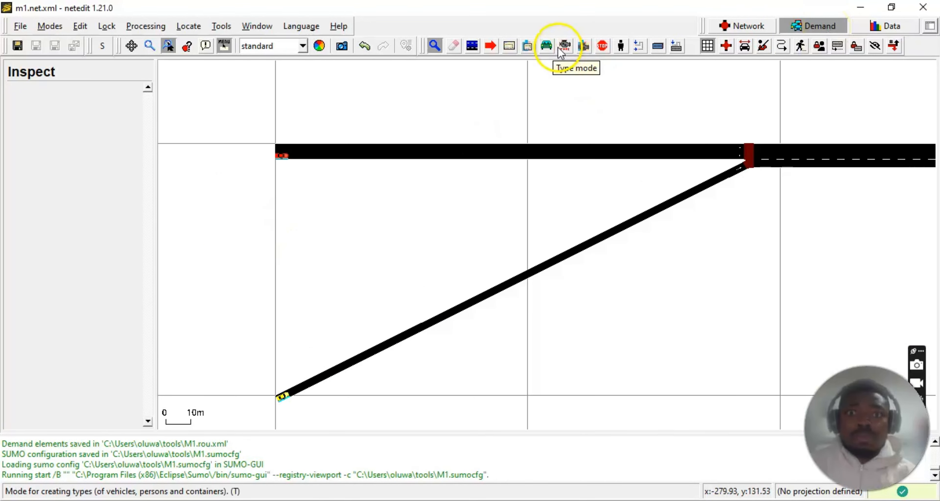
{"action": "left_click", "coordinate": [548, 48]}
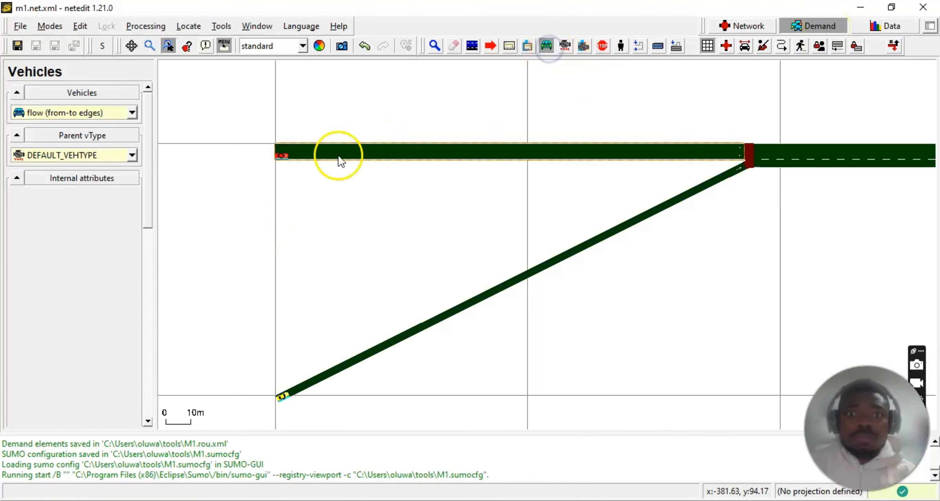
{"action": "left_click", "coordinate": [320, 154]}
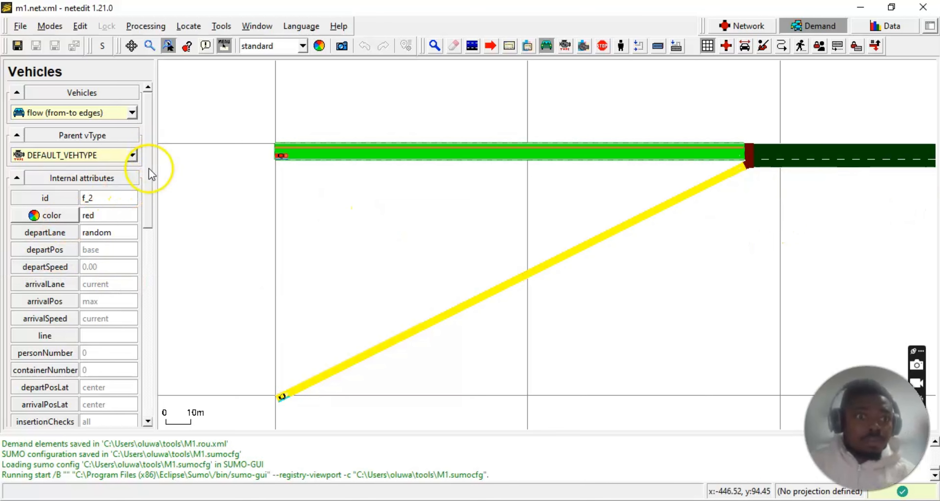
{"action": "left_click_drag", "start_coordinate": [149, 169], "coordinate": [149, 200]}
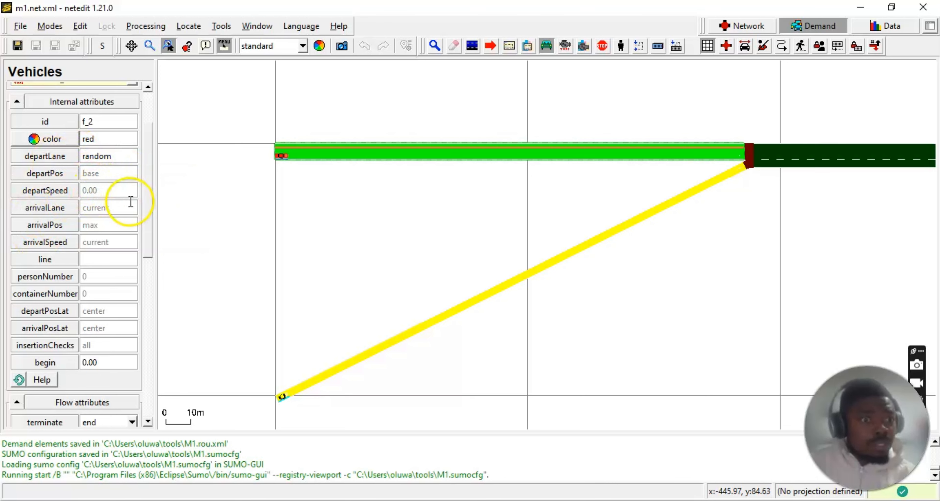
{"action": "left_click_drag", "start_coordinate": [152, 211], "coordinate": [146, 276]}
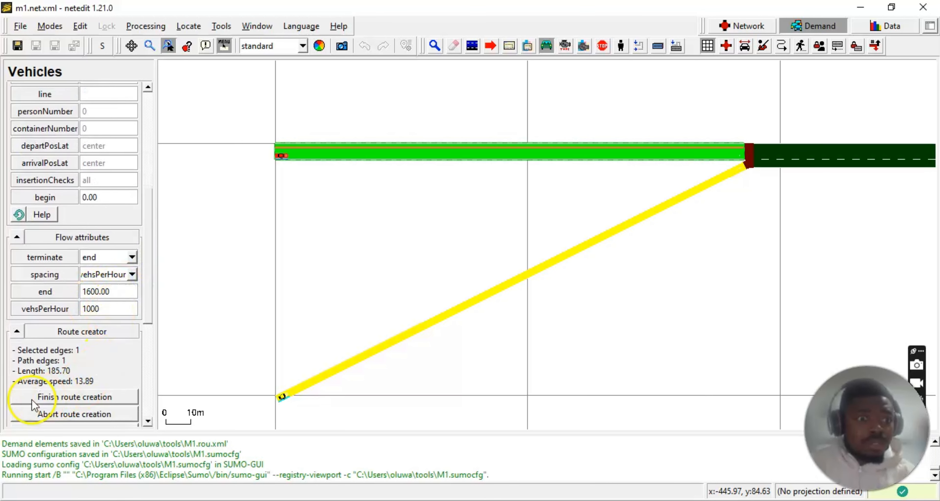
{"action": "left_click_drag", "start_coordinate": [149, 291], "coordinate": [145, 325]}
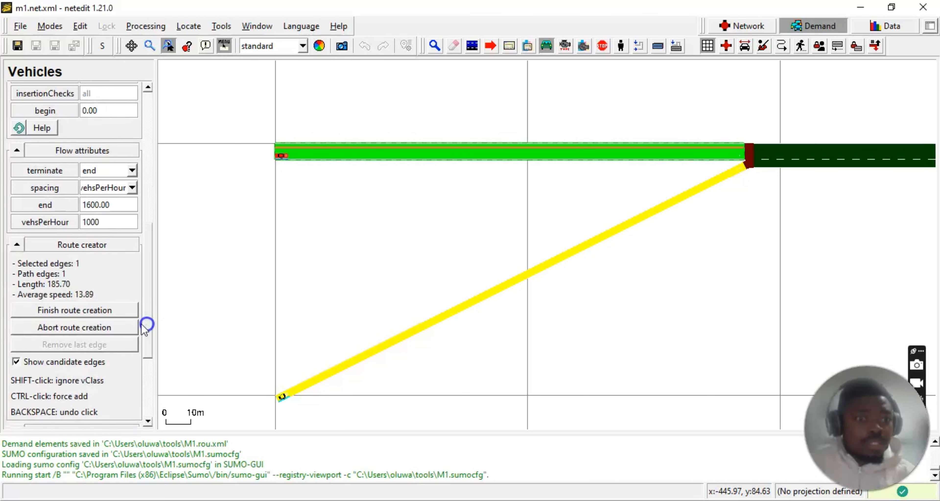
{"action": "left_click", "coordinate": [84, 313]}
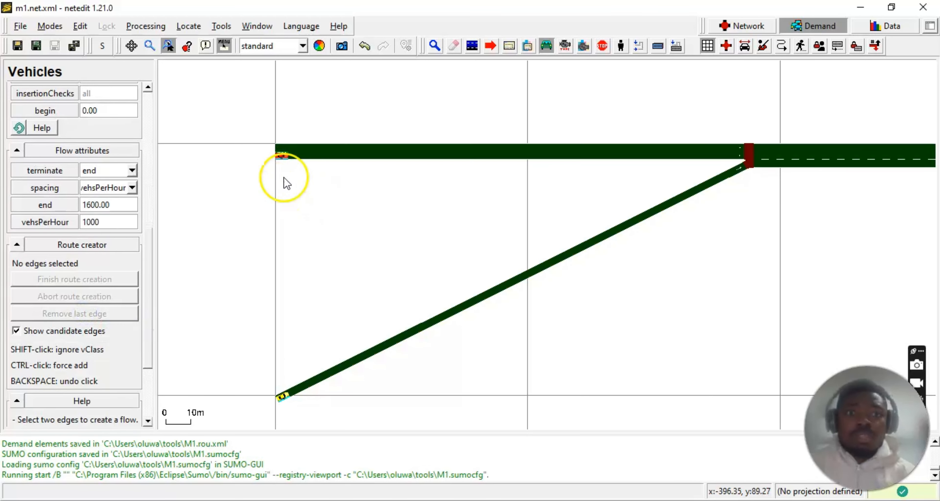
Step: Inspect the attributes of the two stacked red flows at the start of the main road's entry edge M1
{"action": "scroll", "coordinate": [284, 177], "scroll_direction": "up", "scroll_amount": 5}
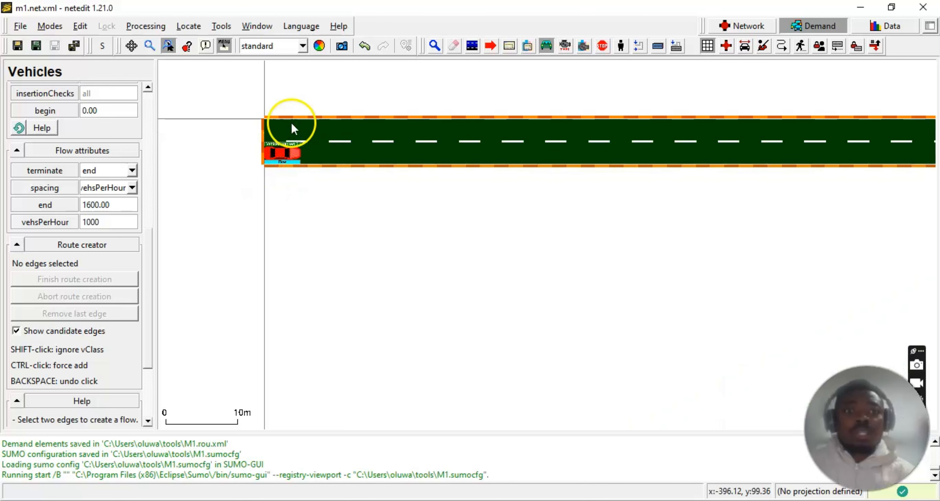
{"action": "scroll", "coordinate": [275, 162], "scroll_direction": "up", "scroll_amount": 2}
{"action": "left_click_drag", "start_coordinate": [289, 232], "coordinate": [315, 288]}
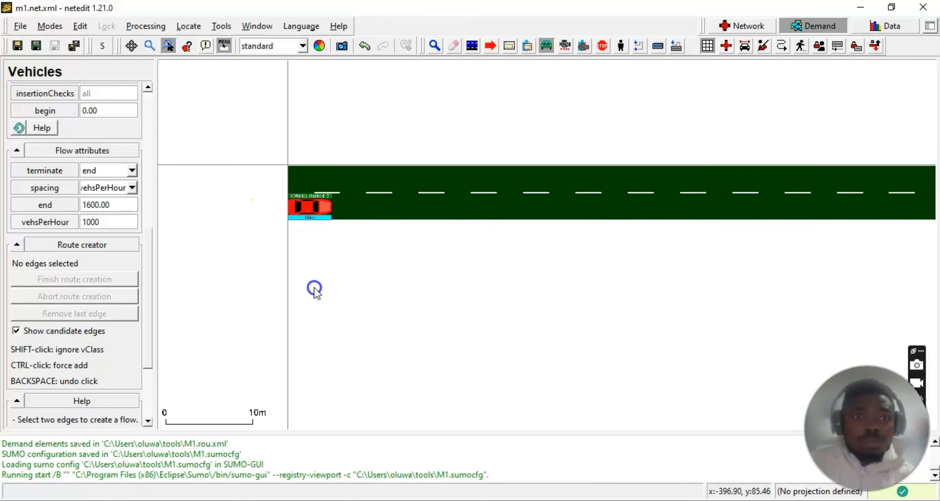
{"action": "scroll", "coordinate": [292, 182], "scroll_direction": "up", "scroll_amount": 4}
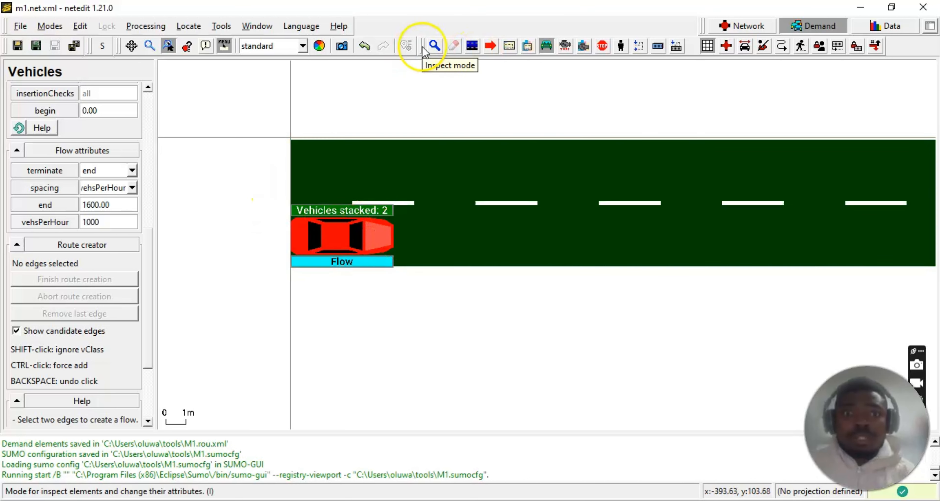
{"action": "left_click", "coordinate": [435, 47]}
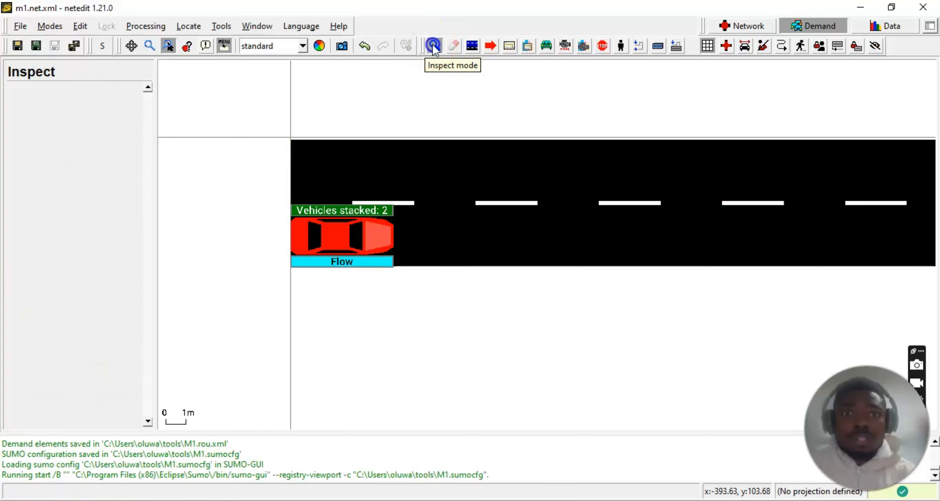
{"action": "left_click", "coordinate": [360, 246]}
{"action": "left_click", "coordinate": [360, 246]}
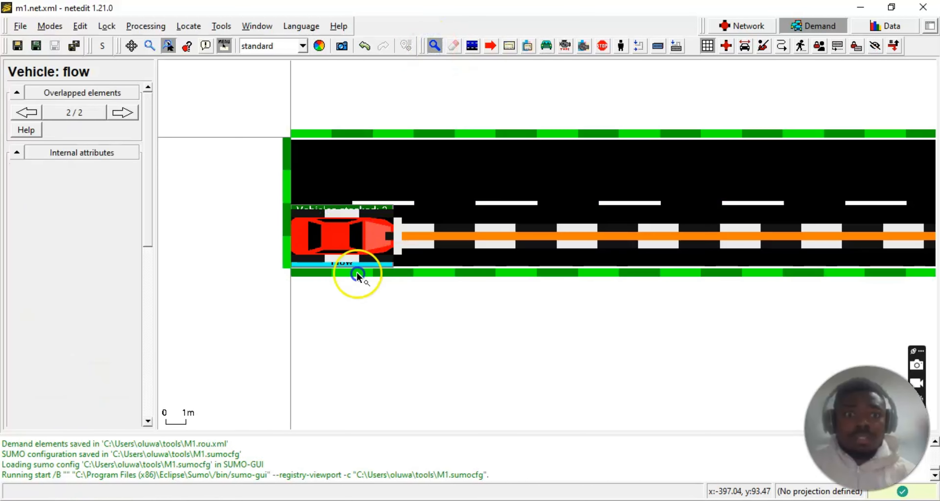
{"action": "left_click", "coordinate": [41, 112]}
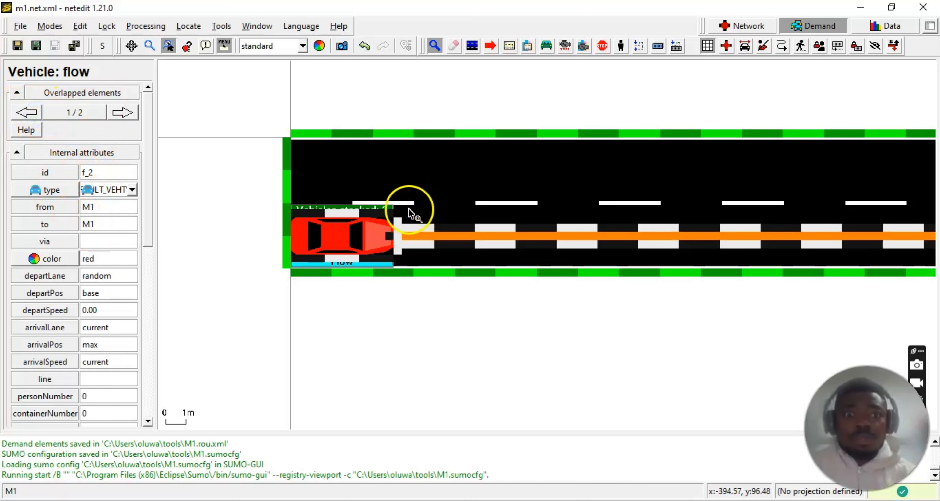
Step: Recolor flow f_0 on edge M1 blue and set the destination edge of the overlapping flow f_2 to M3
{"action": "left_click", "coordinate": [114, 117]}
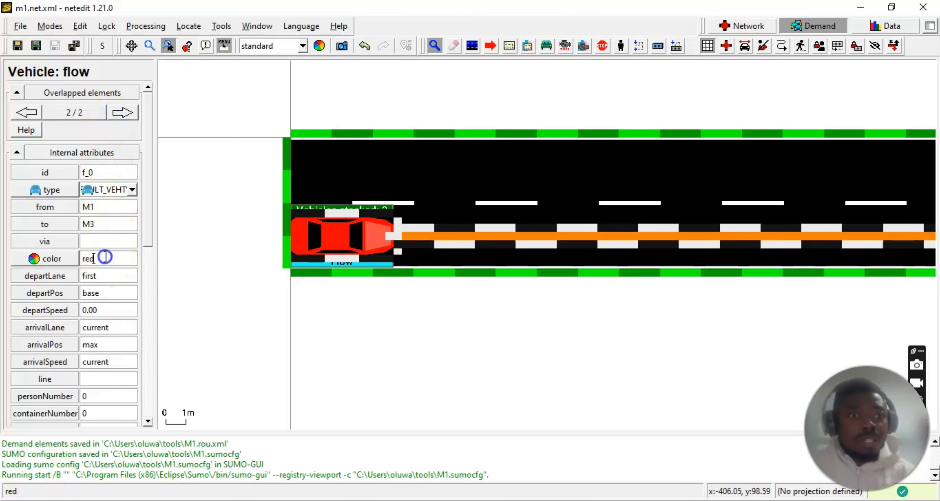
{"action": "left_click", "coordinate": [34, 259]}
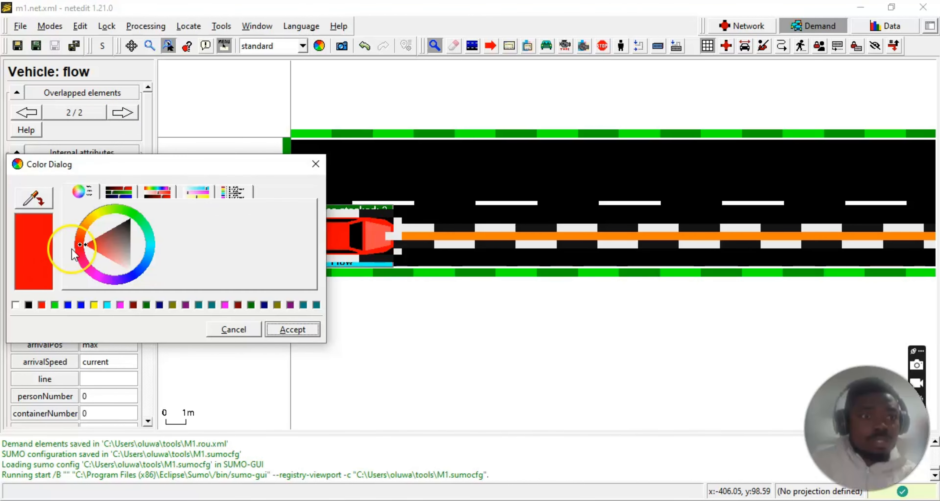
{"action": "left_click", "coordinate": [81, 305]}
{"action": "left_click", "coordinate": [272, 329]}
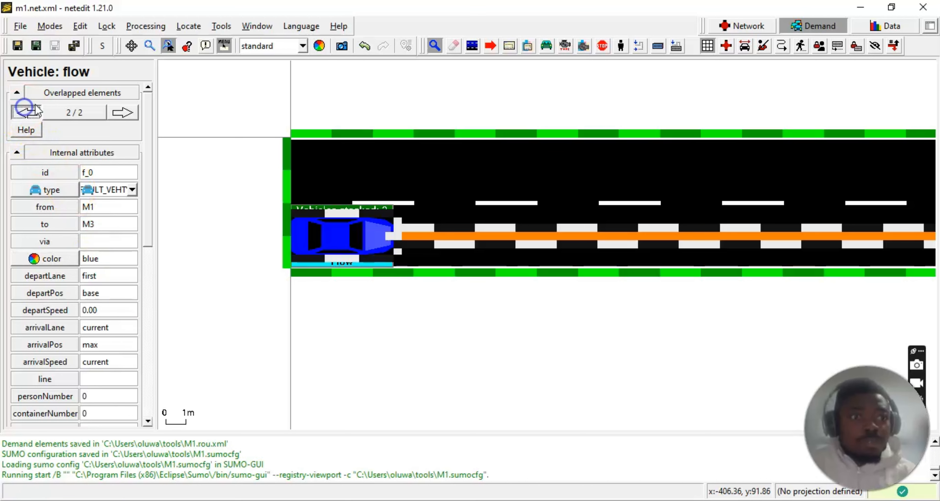
{"action": "left_click", "coordinate": [24, 112]}
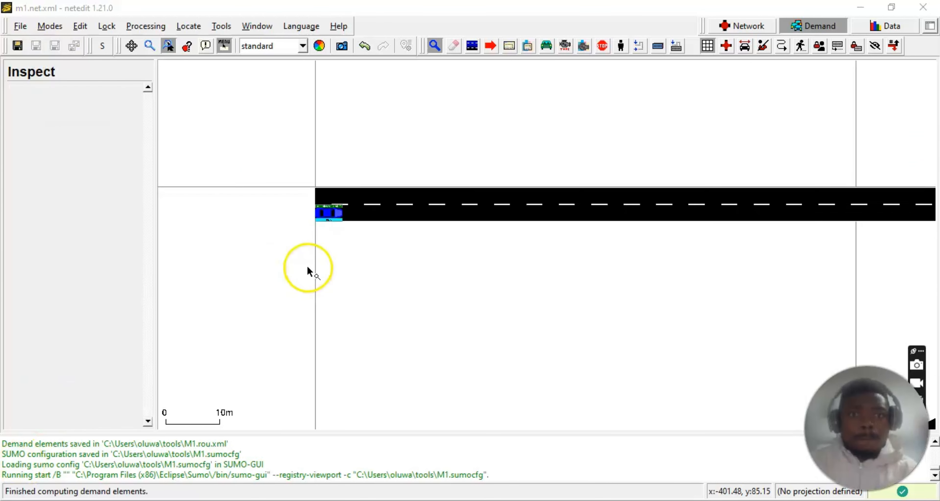
Step: Load the updated highway network and its demand in sumo-gui
{"action": "scroll", "coordinate": [308, 269], "scroll_direction": "up", "scroll_amount": 1}
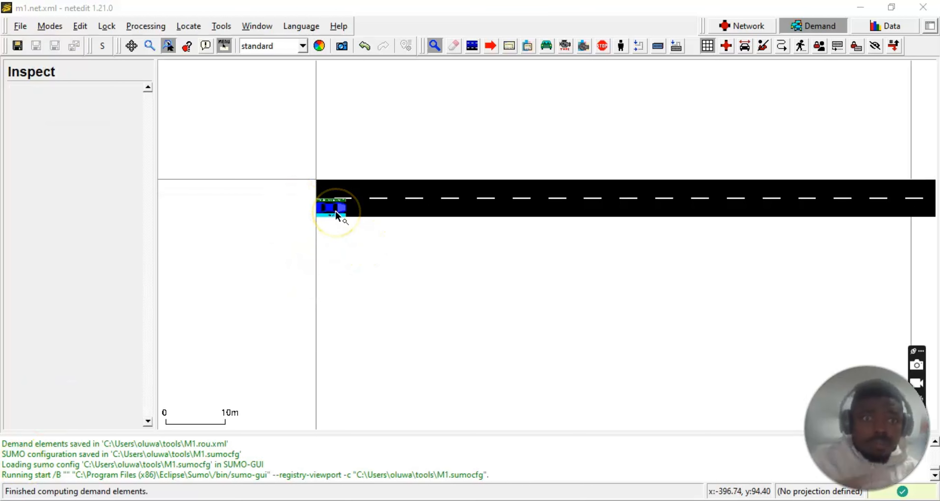
{"action": "scroll", "coordinate": [342, 193], "scroll_direction": "up", "scroll_amount": 5}
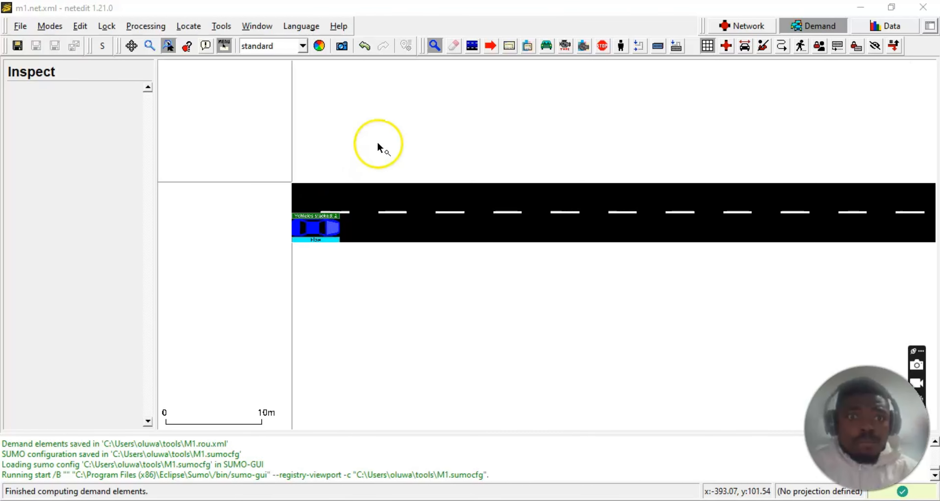
{"action": "scroll", "coordinate": [514, 321], "scroll_direction": "down", "scroll_amount": 4}
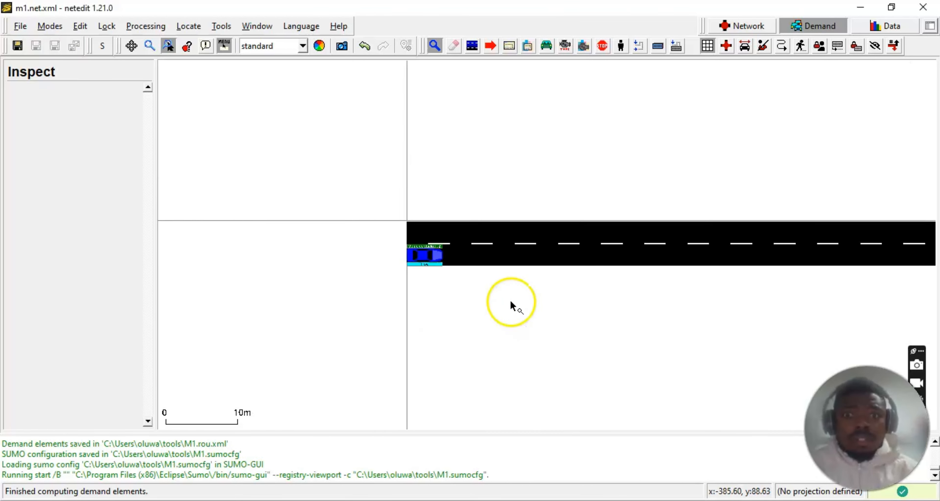
{"action": "scroll", "coordinate": [512, 308], "scroll_direction": "down", "scroll_amount": 4}
{"action": "left_click_drag", "start_coordinate": [614, 352], "coordinate": [380, 347]}
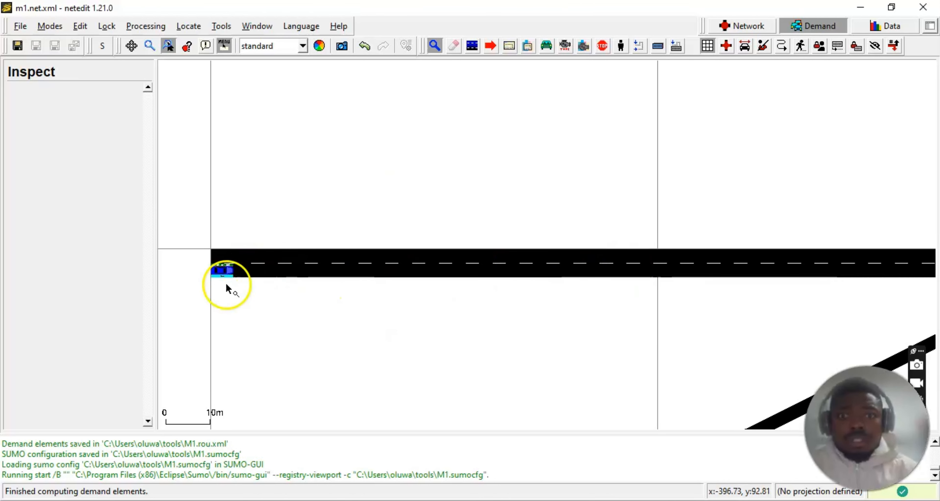
{"action": "scroll", "coordinate": [767, 256], "scroll_direction": "down", "scroll_amount": 3}
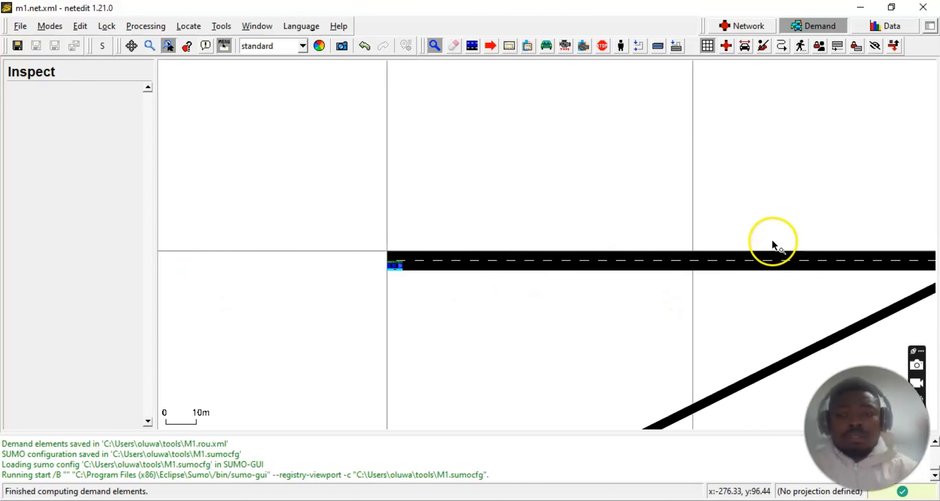
{"action": "left_click_drag", "start_coordinate": [578, 318], "coordinate": [543, 241]}
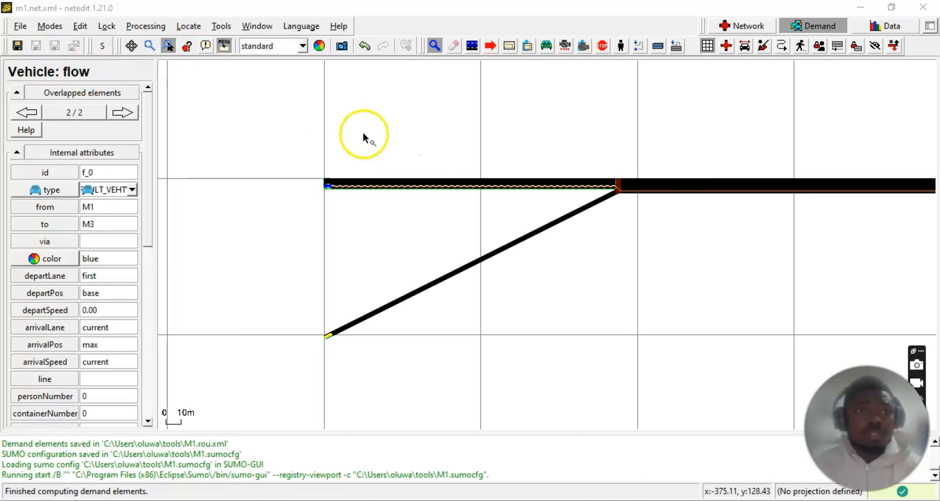
{"action": "left_click", "coordinate": [87, 28]}
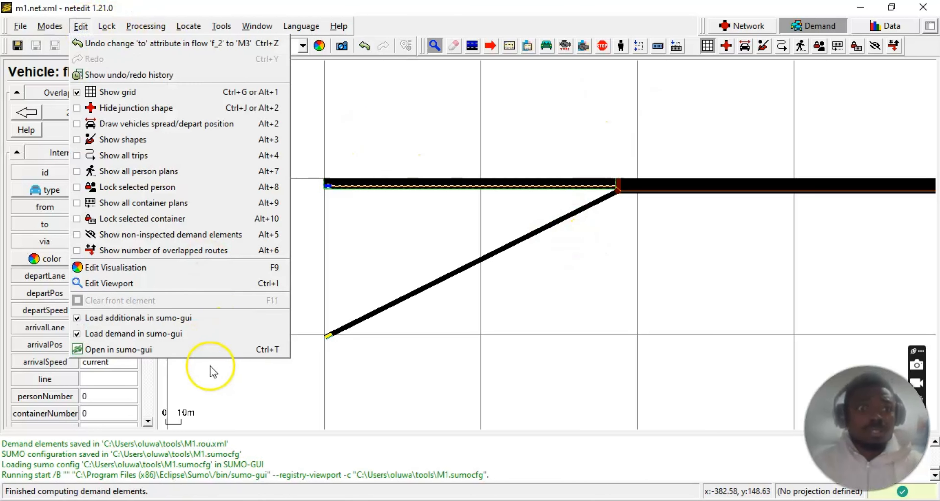
{"action": "left_click", "coordinate": [169, 352]}
{"action": "left_click", "coordinate": [200, 322]}
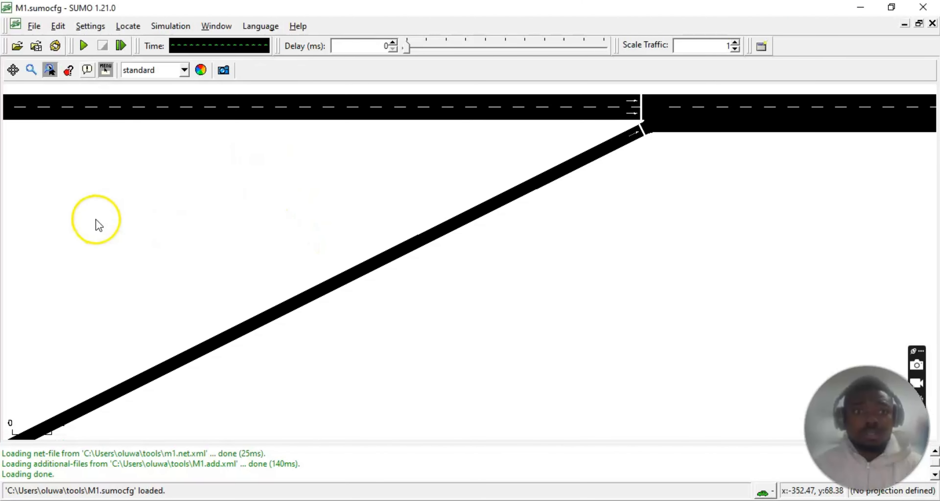
Step: Switch the simulation view to the real world visualisation scheme, with the main road's entry section and on-ramp in view
{"action": "left_click_drag", "start_coordinate": [95, 220], "coordinate": [543, 213]}
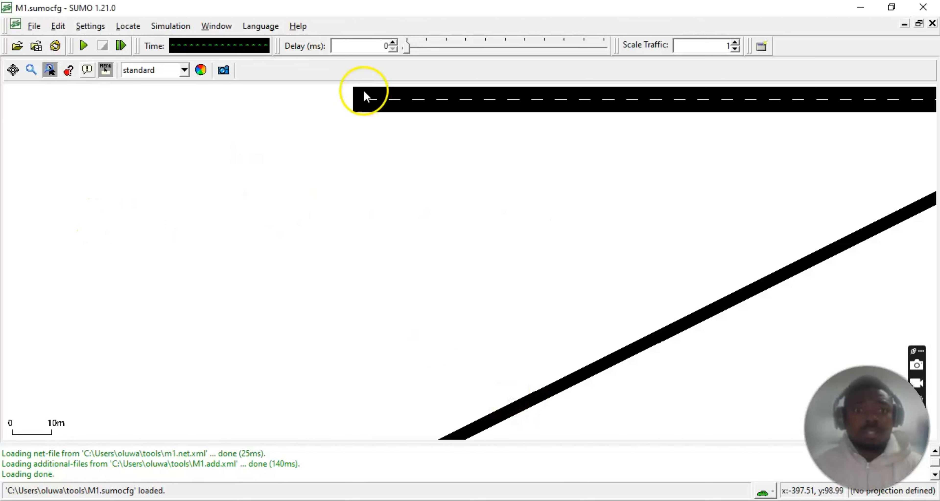
{"action": "left_click_drag", "start_coordinate": [388, 162], "coordinate": [335, 218]}
{"action": "left_click", "coordinate": [185, 70]}
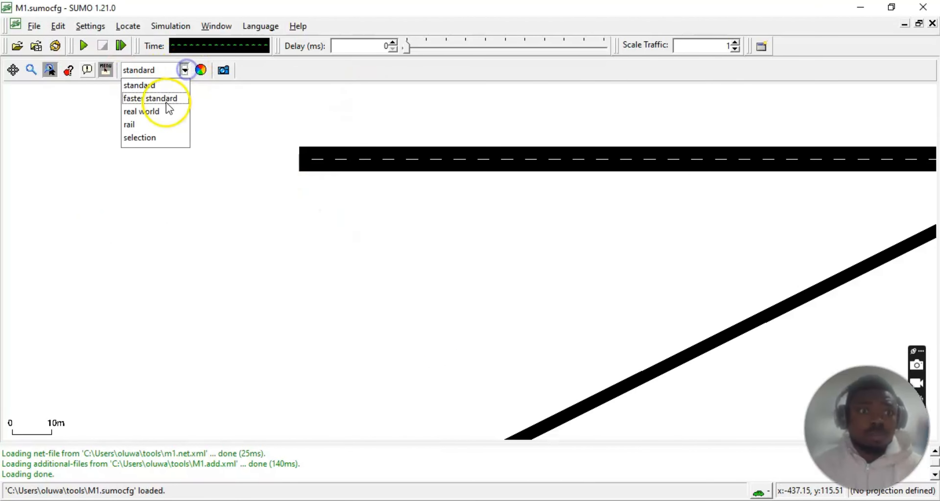
{"action": "left_click", "coordinate": [158, 112]}
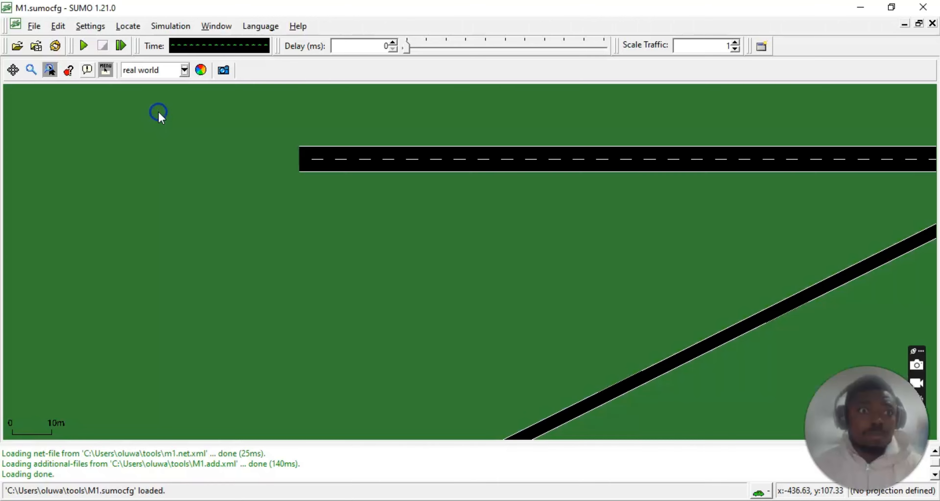
{"action": "scroll", "coordinate": [337, 219], "scroll_direction": "down", "scroll_amount": 1}
{"action": "left_click_drag", "start_coordinate": [394, 261], "coordinate": [240, 194]}
{"action": "left_click_drag", "start_coordinate": [336, 214], "coordinate": [324, 273]}
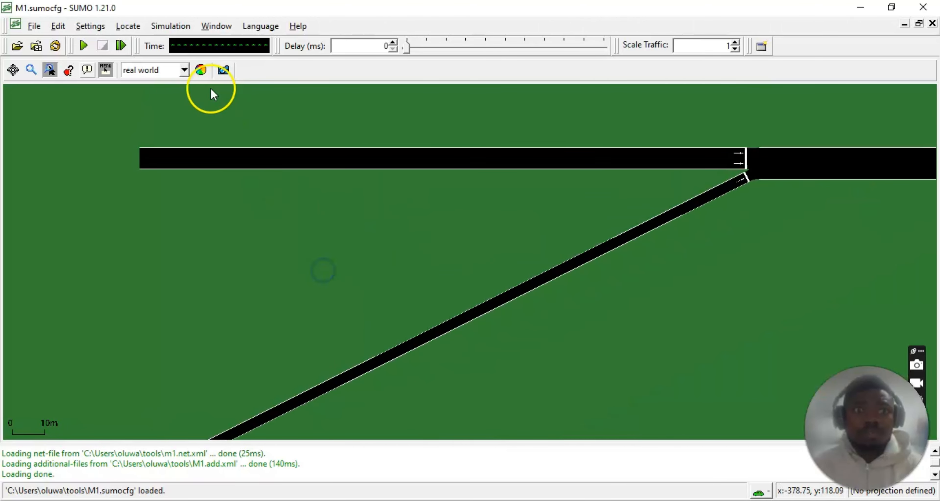
Step: Set the simulation delay to about 483 ms and start the simulation
{"action": "left_click_drag", "start_coordinate": [406, 51], "coordinate": [471, 53]}
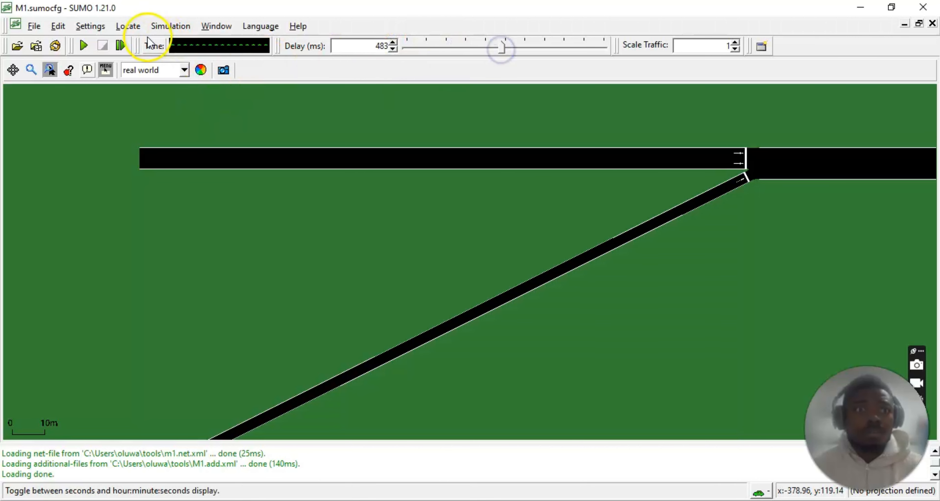
{"action": "left_click", "coordinate": [84, 45]}
{"action": "left_click_drag", "start_coordinate": [177, 231], "coordinate": [247, 176]}
{"action": "scroll", "coordinate": [275, 199], "scroll_direction": "down", "scroll_amount": 2}
{"action": "left_click_drag", "start_coordinate": [363, 179], "coordinate": [308, 237]}
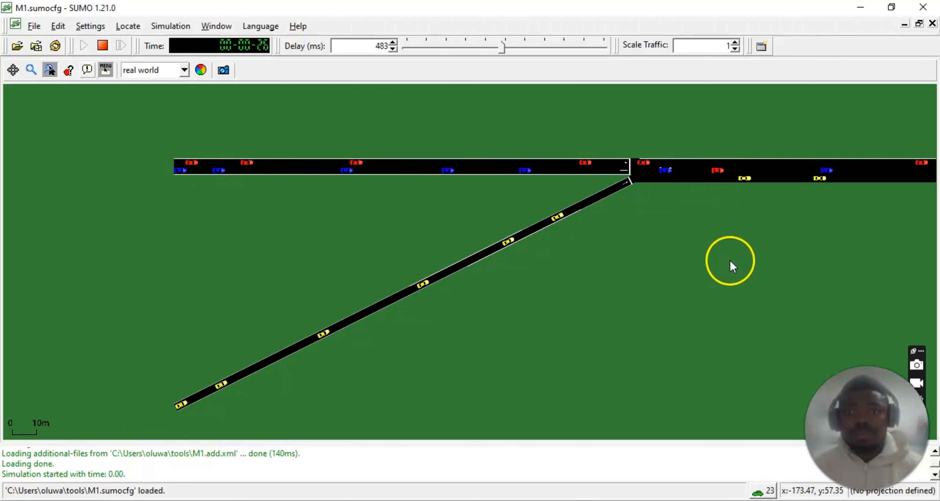
Step: Follow the red, blue and yellow vehicles along the middle section and watch how they split at the off-ramp
{"action": "scroll", "coordinate": [753, 286], "scroll_direction": "down", "scroll_amount": 3}
{"action": "left_click_drag", "start_coordinate": [795, 270], "coordinate": [450, 279]}
{"action": "scroll", "coordinate": [746, 257], "scroll_direction": "down", "scroll_amount": 2}
{"action": "left_click_drag", "start_coordinate": [821, 276], "coordinate": [510, 276]}
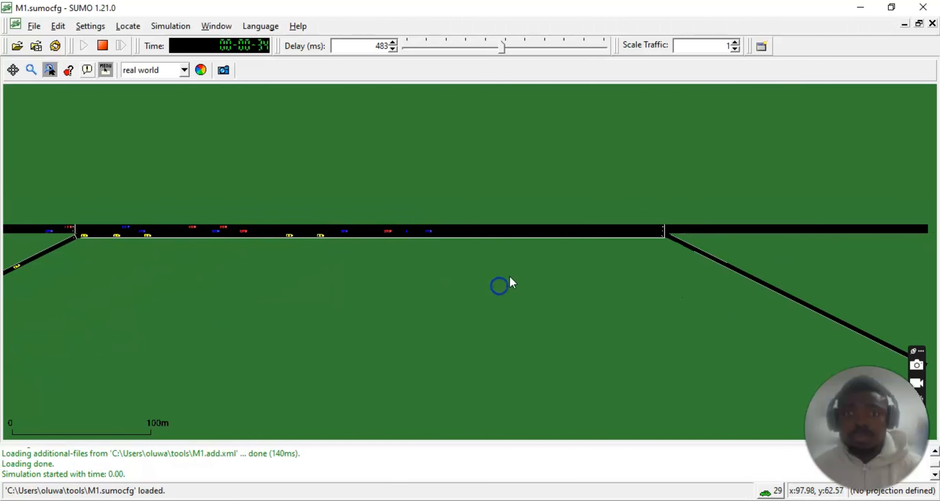
{"action": "scroll", "coordinate": [526, 256], "scroll_direction": "up", "scroll_amount": 4}
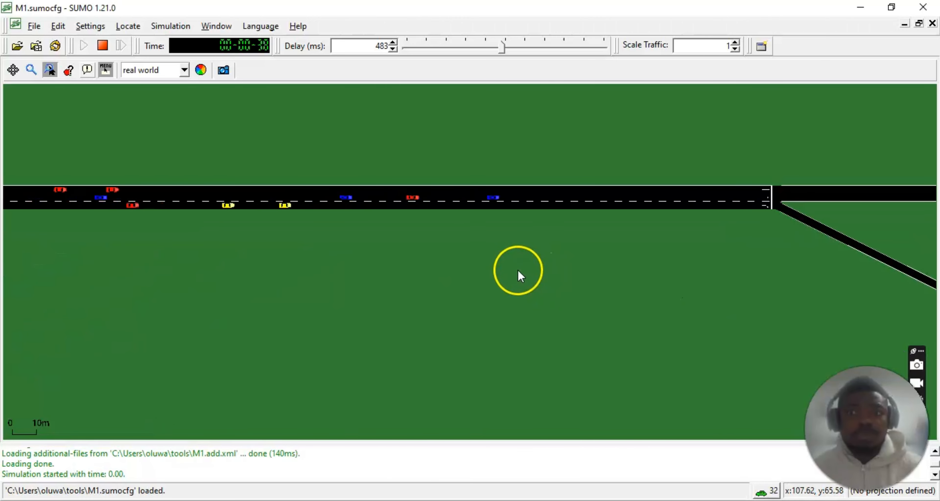
{"action": "left_click_drag", "start_coordinate": [649, 287], "coordinate": [460, 314]}
{"action": "scroll", "coordinate": [544, 325], "scroll_direction": "up", "scroll_amount": 1}
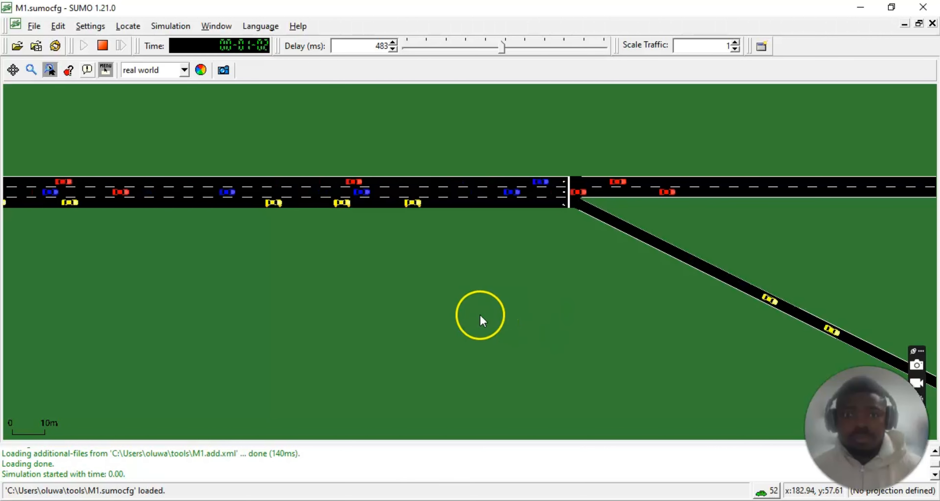
Step: Watch the running traffic across the whole highway, including the on-ramp and off-ramp
{"action": "scroll", "coordinate": [493, 295], "scroll_direction": "down", "scroll_amount": 5}
{"action": "left_click_drag", "start_coordinate": [334, 311], "coordinate": [496, 314]}
{"action": "scroll", "coordinate": [522, 292], "scroll_direction": "down", "scroll_amount": 4}
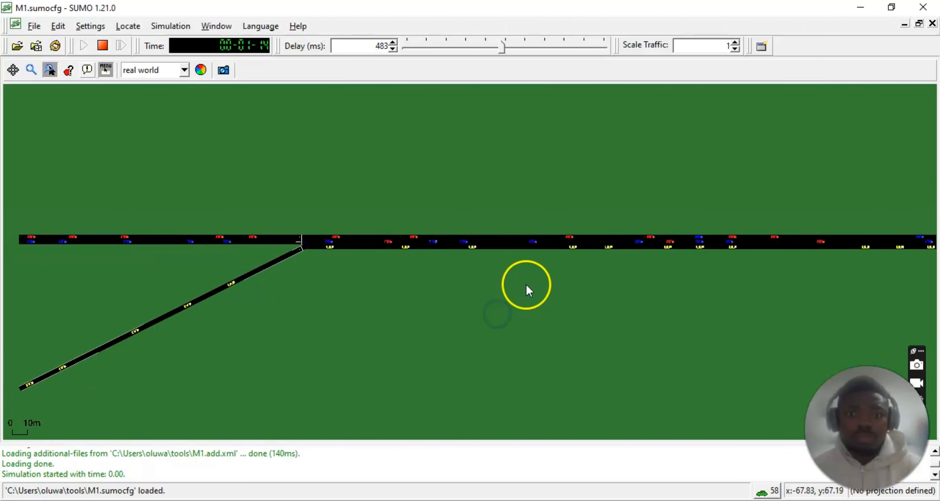
{"action": "left_click_drag", "start_coordinate": [656, 313], "coordinate": [575, 257]}
{"action": "scroll", "coordinate": [592, 281], "scroll_direction": "down", "scroll_amount": 2}
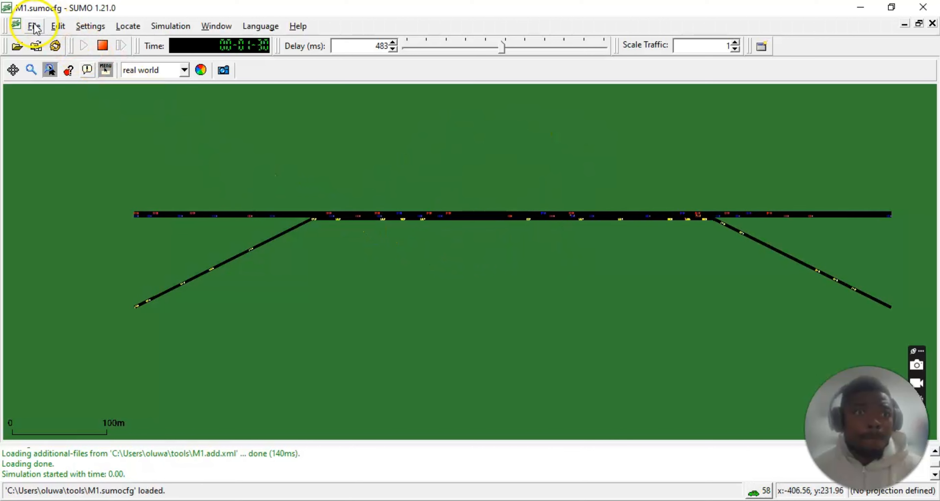
{"action": "left_click", "coordinate": [58, 26]}
{"action": "mouse_move", "coordinate": [89, 24]}
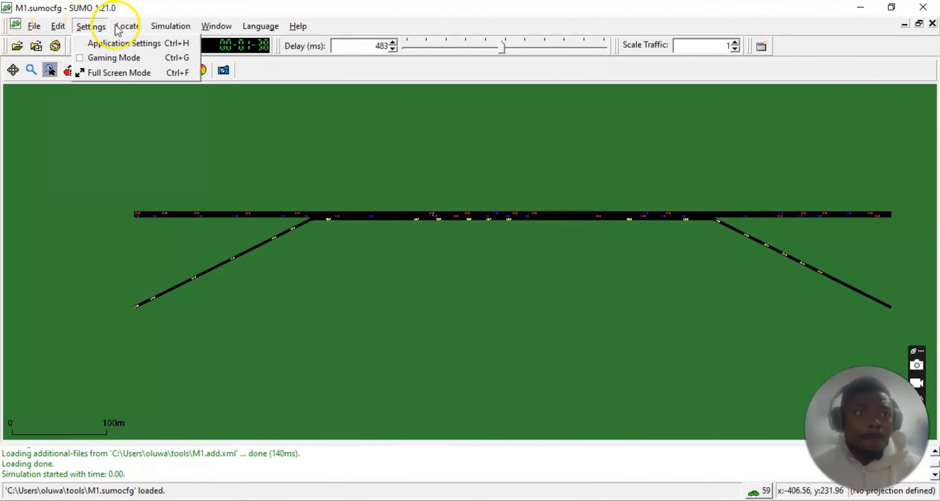
{"action": "mouse_move", "coordinate": [122, 31]}
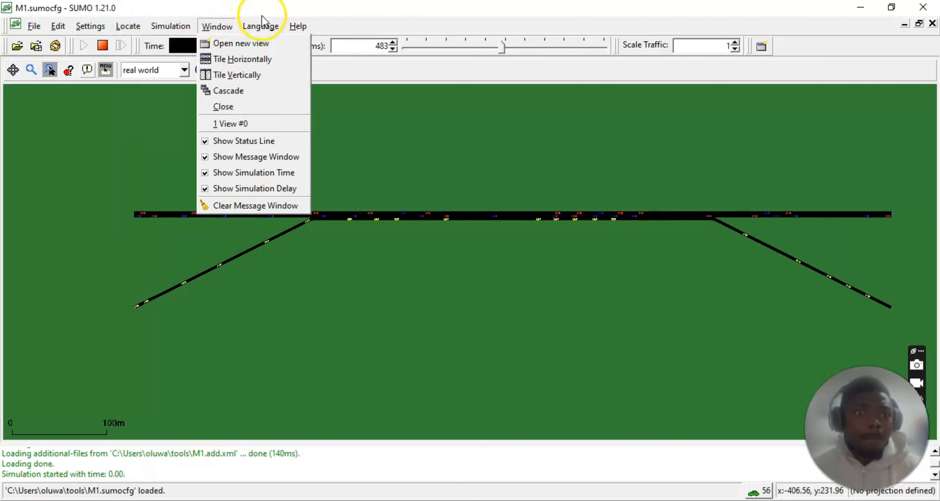
{"action": "mouse_move", "coordinate": [261, 21]}
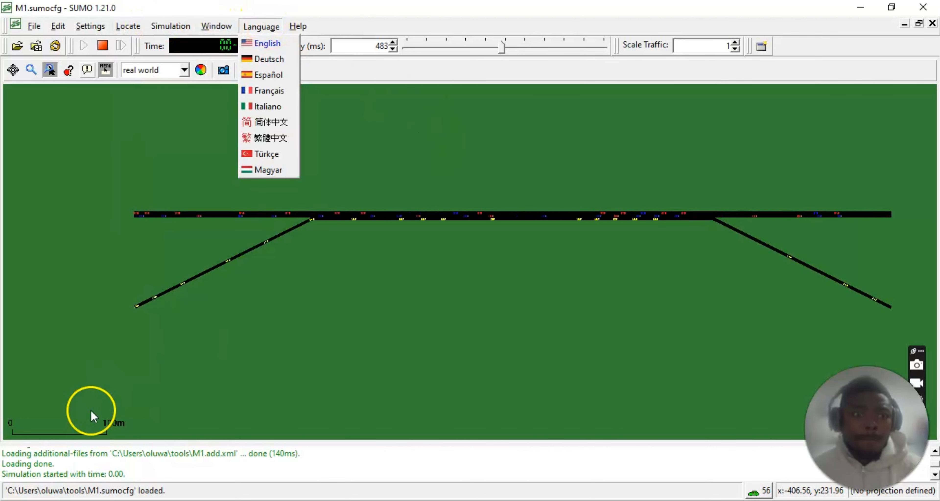
{"action": "left_click", "coordinate": [235, 263]}
Step: Watch the yellow on-ramp vehicles merge with the red and blue main-road traffic at the junction
{"action": "scroll", "coordinate": [251, 240], "scroll_direction": "up", "scroll_amount": 4}
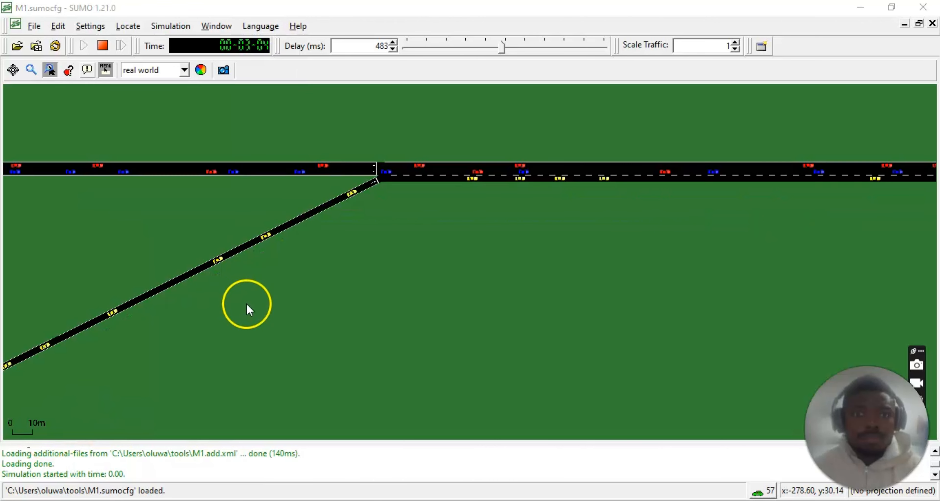
{"action": "scroll", "coordinate": [248, 295], "scroll_direction": "up", "scroll_amount": 2}
{"action": "left_click_drag", "start_coordinate": [126, 251], "coordinate": [240, 248]}
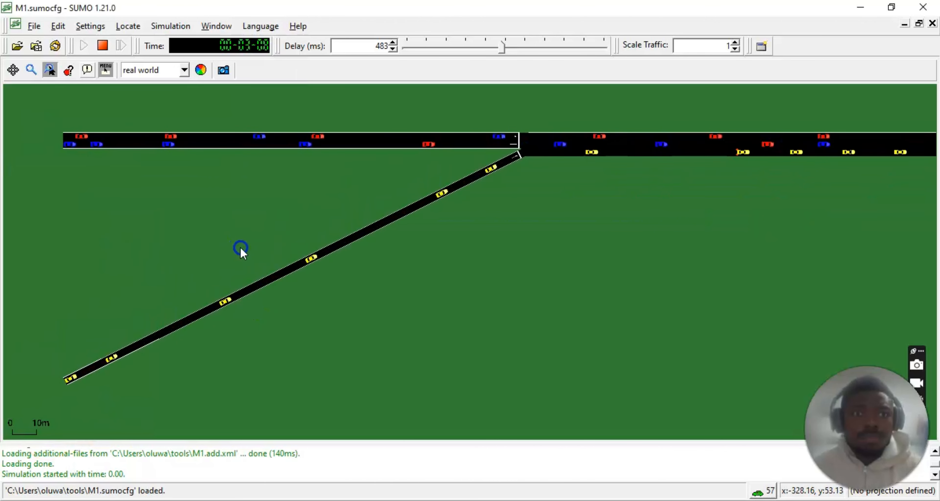
{"action": "scroll", "coordinate": [367, 282], "scroll_direction": "down", "scroll_amount": 1}
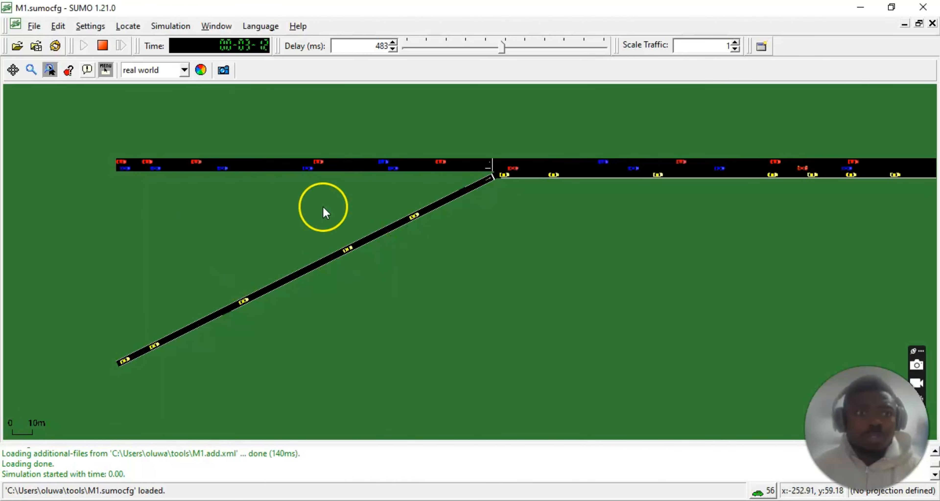
Step: Set the vehicles in the view settings to show as 'raster images' and look at them near the on-ramp junction
{"action": "left_click", "coordinate": [54, 28]}
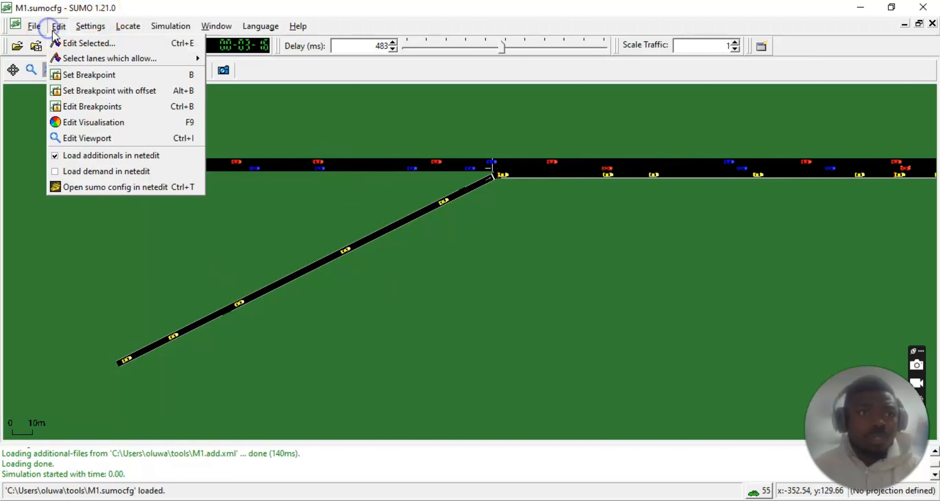
{"action": "left_click", "coordinate": [91, 123]}
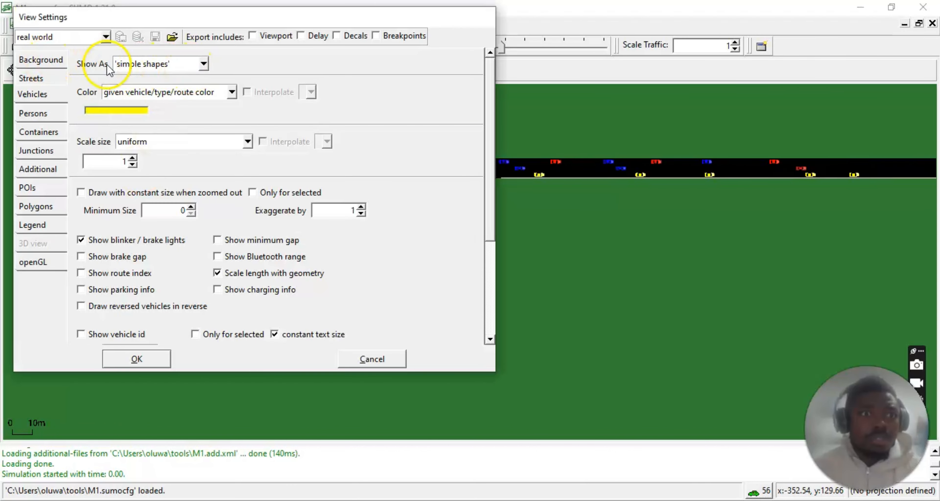
{"action": "left_click", "coordinate": [204, 64]}
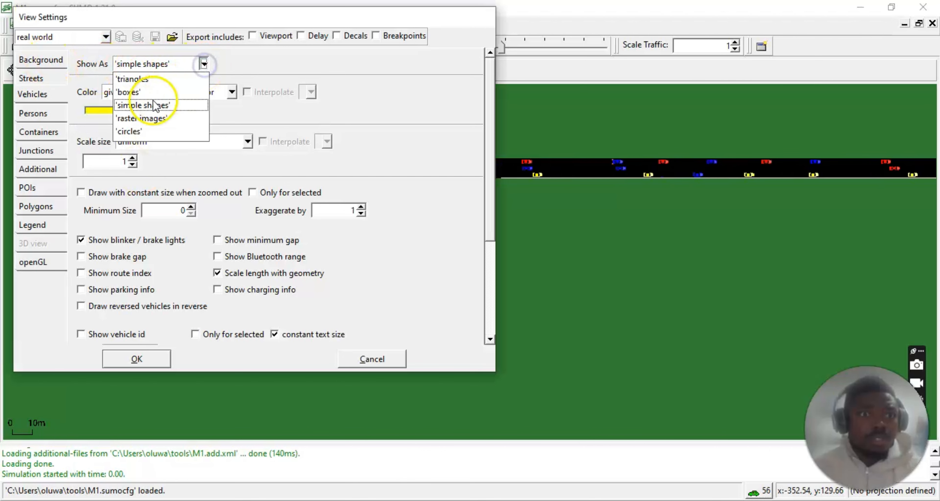
{"action": "left_click", "coordinate": [153, 121]}
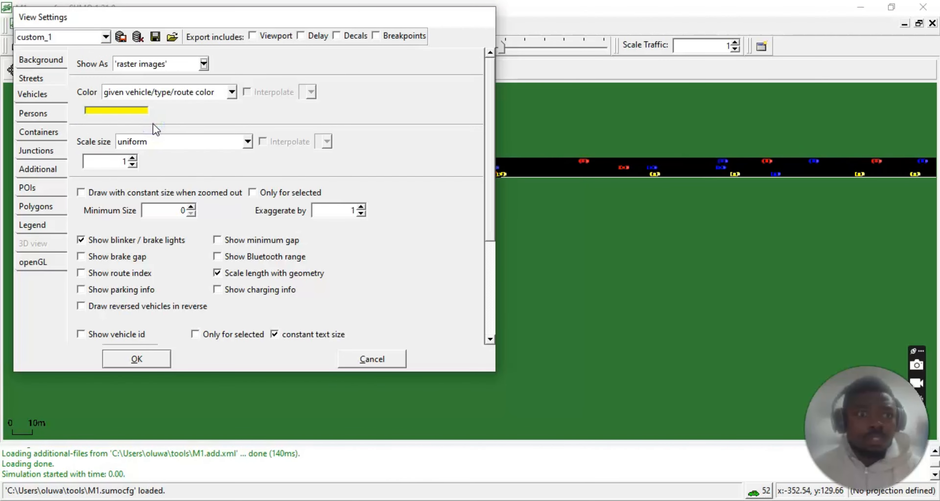
{"action": "left_click", "coordinate": [108, 360]}
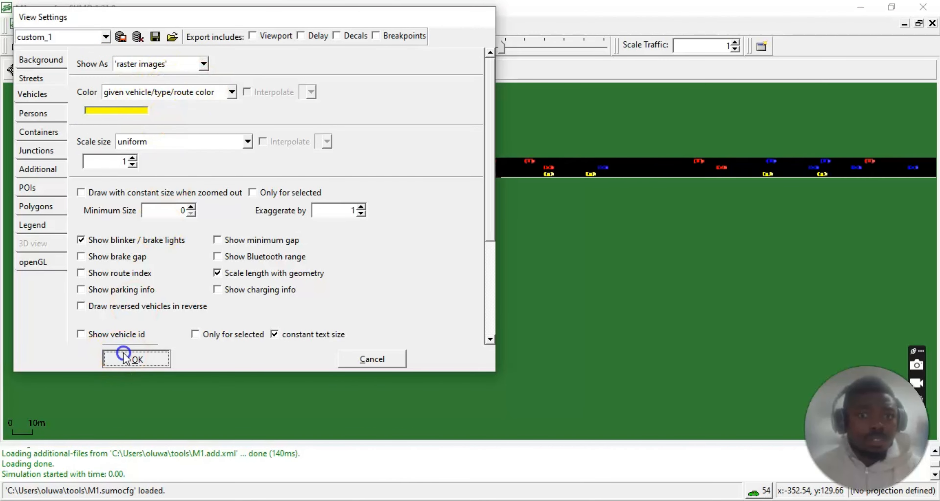
{"action": "scroll", "coordinate": [447, 192], "scroll_direction": "up", "scroll_amount": 2}
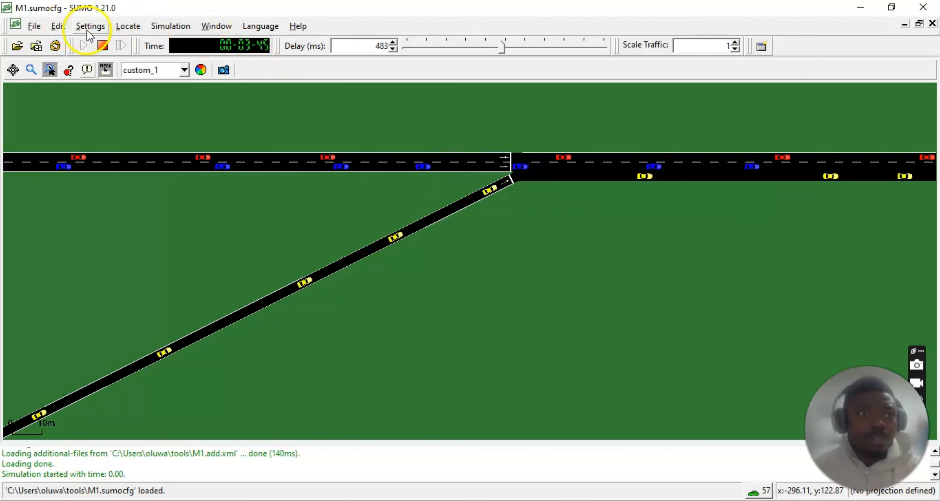
Step: Change the vehicle display shape to 'triangles' in the visualisation settings and apply it
{"action": "left_click", "coordinate": [58, 26]}
{"action": "left_click", "coordinate": [117, 123]}
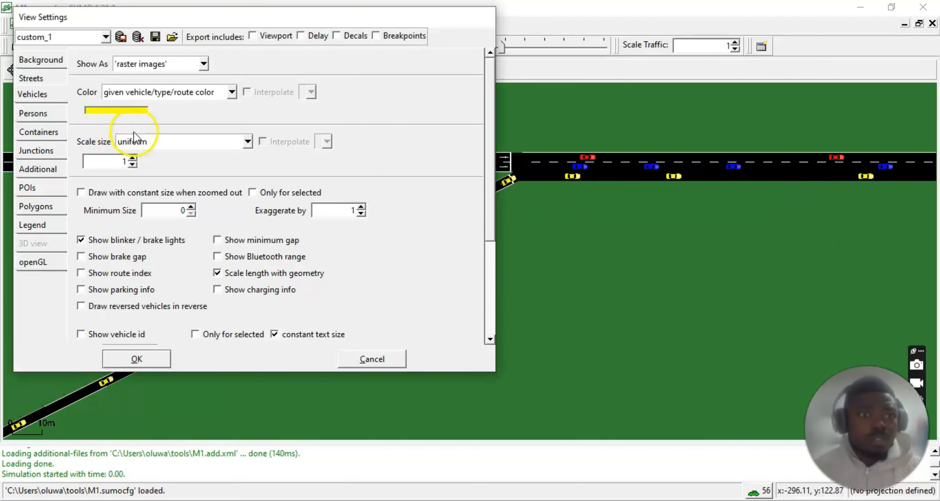
{"action": "left_click", "coordinate": [204, 64]}
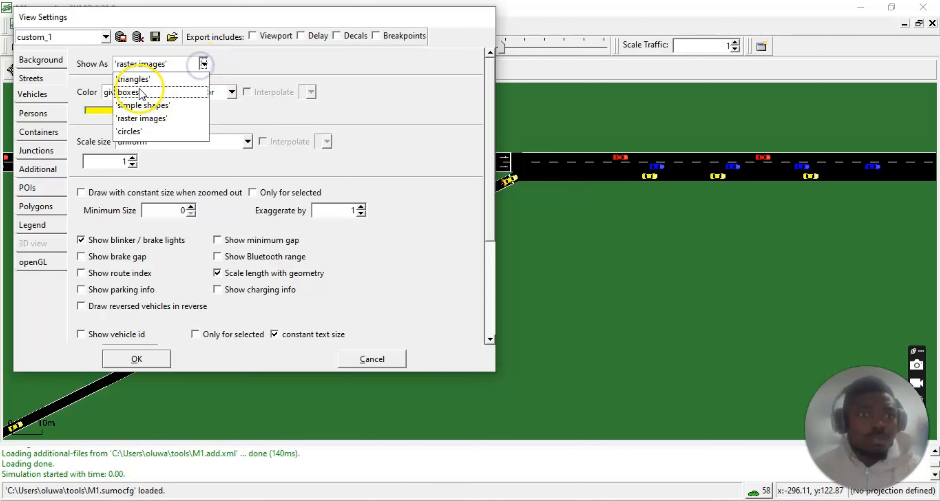
{"action": "left_click", "coordinate": [192, 79]}
{"action": "left_click", "coordinate": [122, 358]}
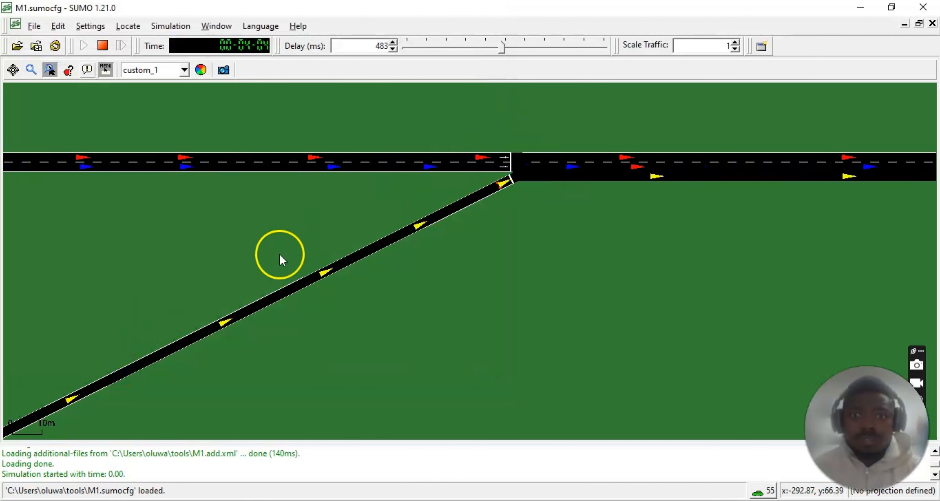
Step: Switch the vehicle display shape to 'circles' in the visualisation settings and apply it
{"action": "left_click", "coordinate": [59, 27]}
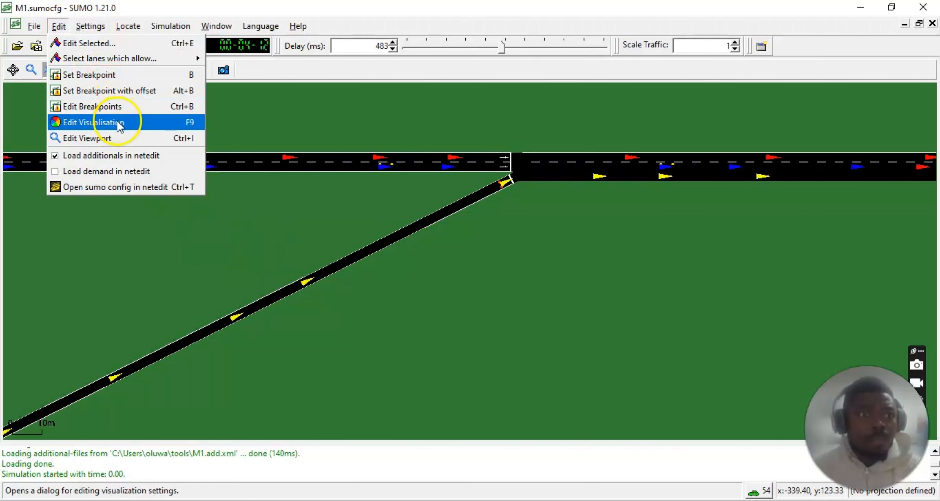
{"action": "left_click", "coordinate": [109, 123]}
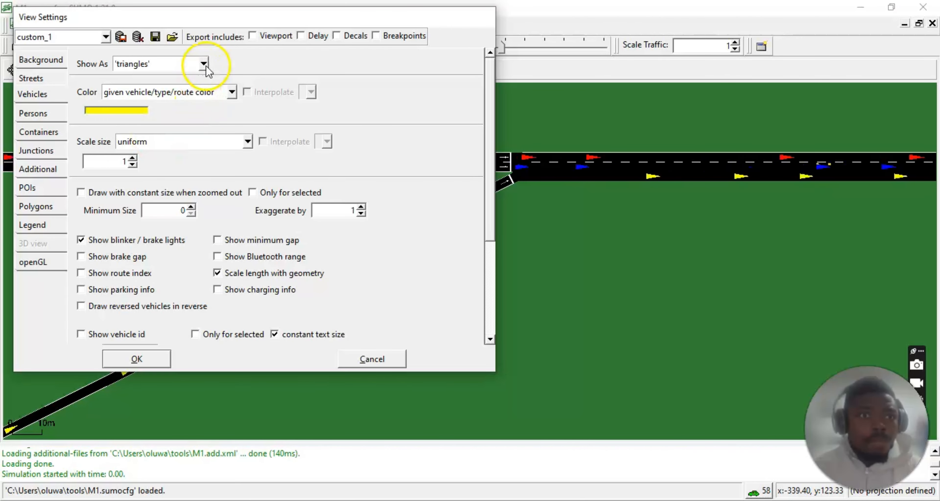
{"action": "left_click", "coordinate": [204, 65]}
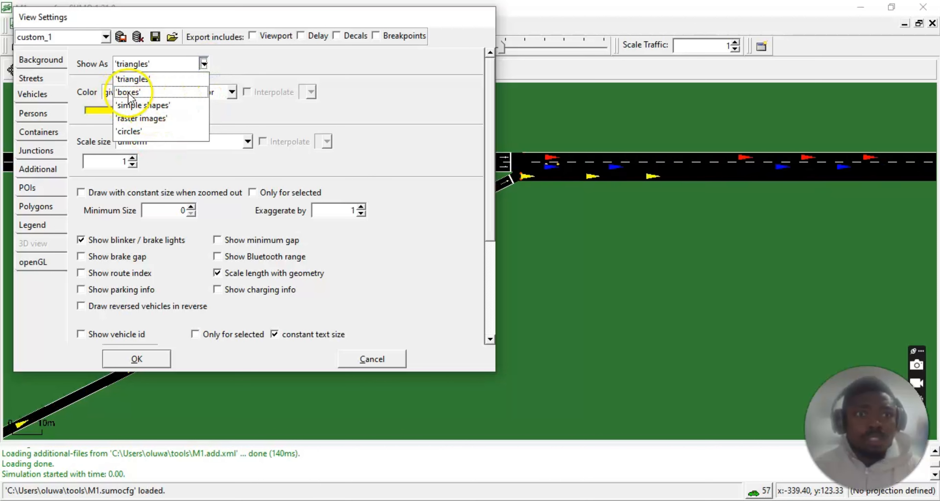
{"action": "left_click", "coordinate": [141, 130]}
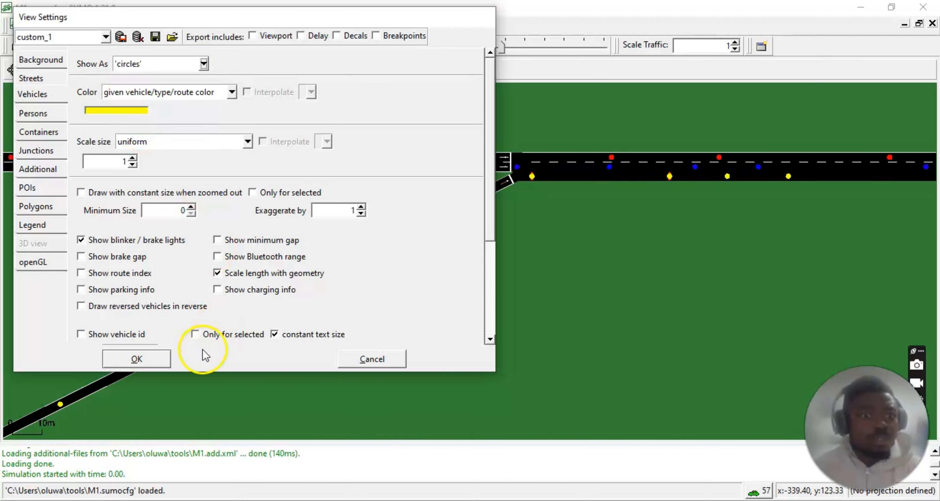
{"action": "left_click", "coordinate": [149, 359]}
{"action": "left_click", "coordinate": [226, 289]}
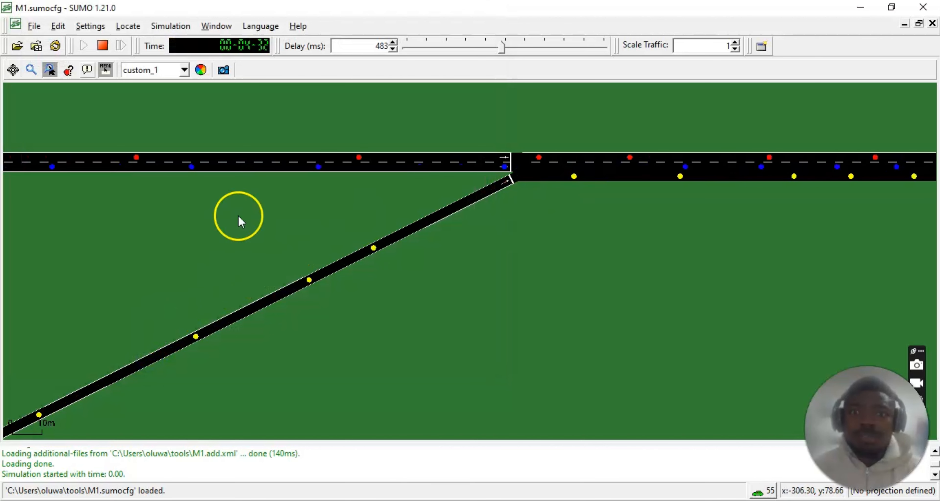
Step: Watch the circle-shaped vehicles move from the on-ramp junction along the whole highway to the off-ramp
{"action": "scroll", "coordinate": [415, 261], "scroll_direction": "down", "scroll_amount": 3}
{"action": "left_click_drag", "start_coordinate": [633, 228], "coordinate": [396, 243]}
{"action": "scroll", "coordinate": [521, 199], "scroll_direction": "down", "scroll_amount": 2}
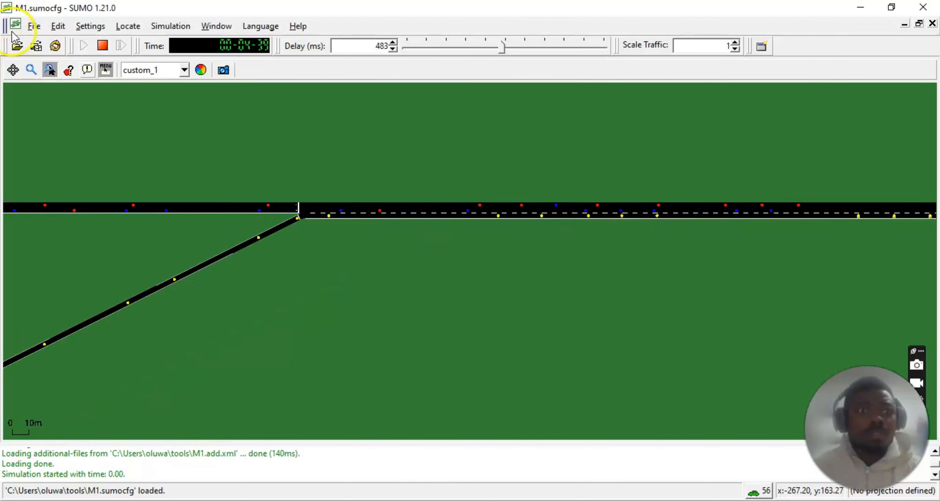
{"action": "scroll", "coordinate": [144, 251], "scroll_direction": "down", "scroll_amount": 1}
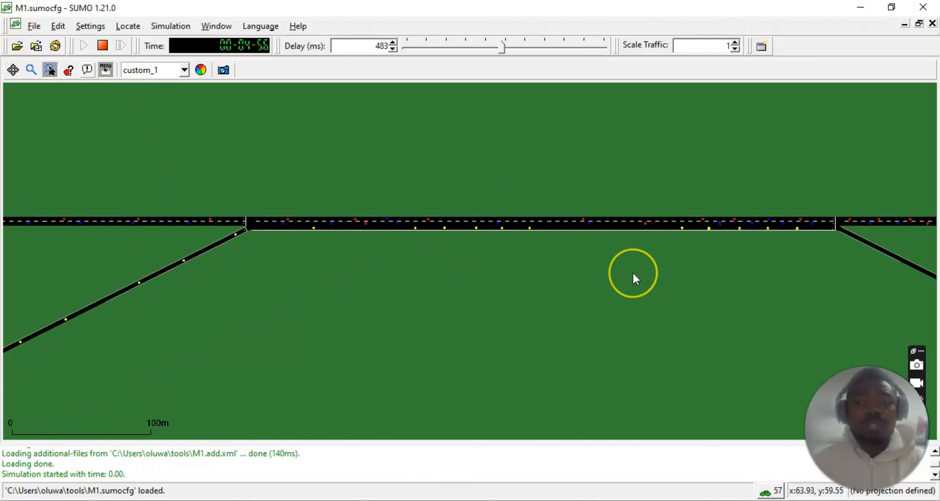
{"action": "scroll", "coordinate": [525, 248], "scroll_direction": "down", "scroll_amount": 1}
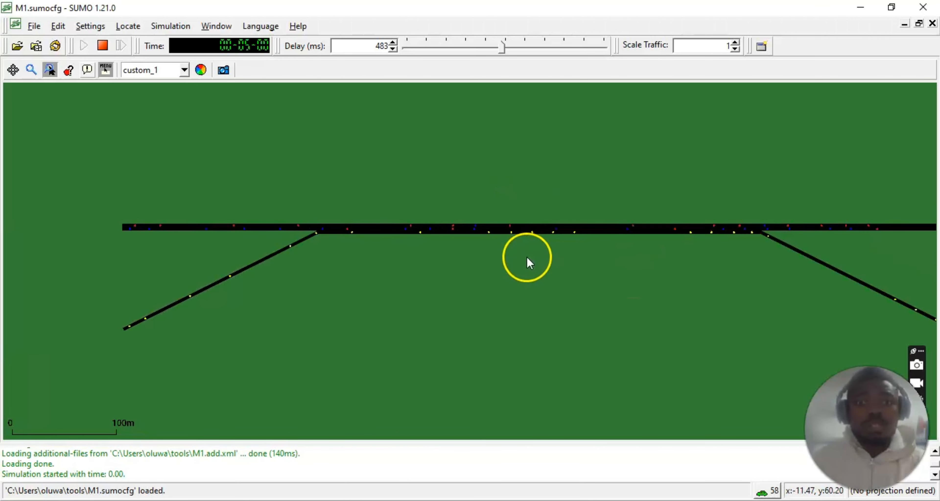
{"action": "scroll", "coordinate": [642, 281], "scroll_direction": "down", "scroll_amount": 1}
{"action": "left_click_drag", "start_coordinate": [646, 279], "coordinate": [583, 282]}
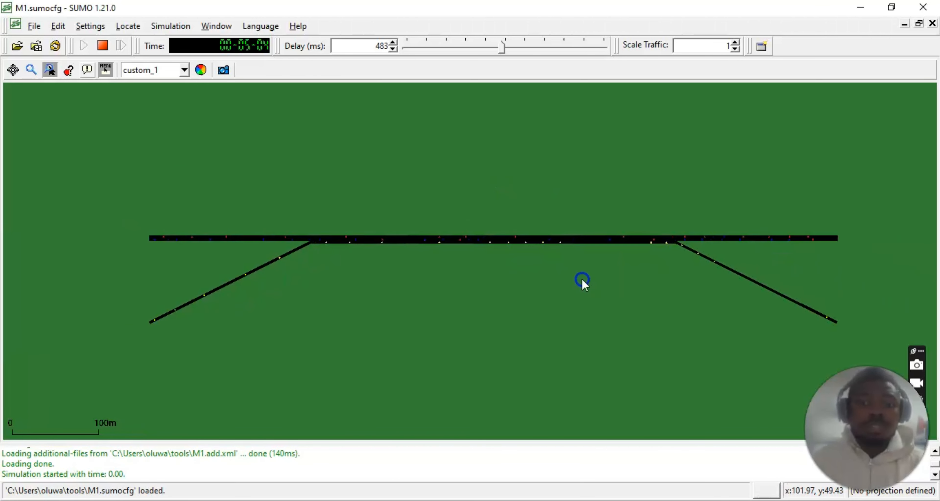